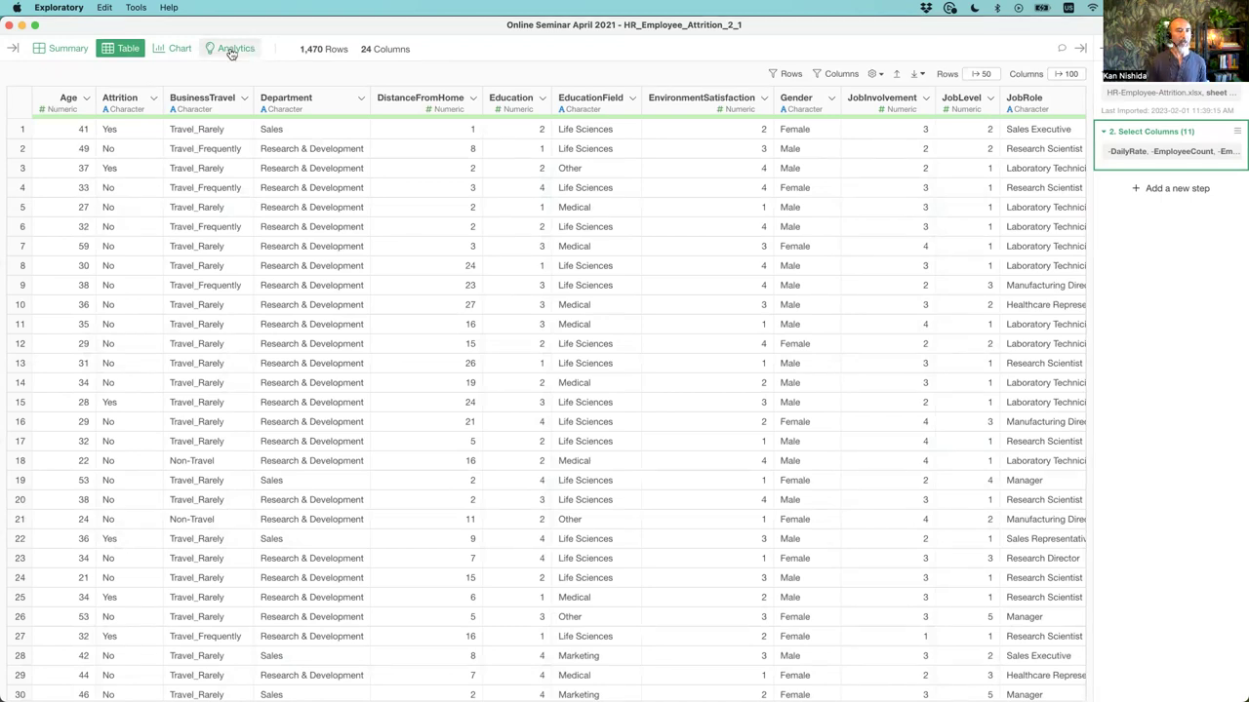
- Create a bar chart with JobRole on the X axis and sort its bars by the Y axis value in descending order
{"action": "left_click", "coordinate": [162, 49]}
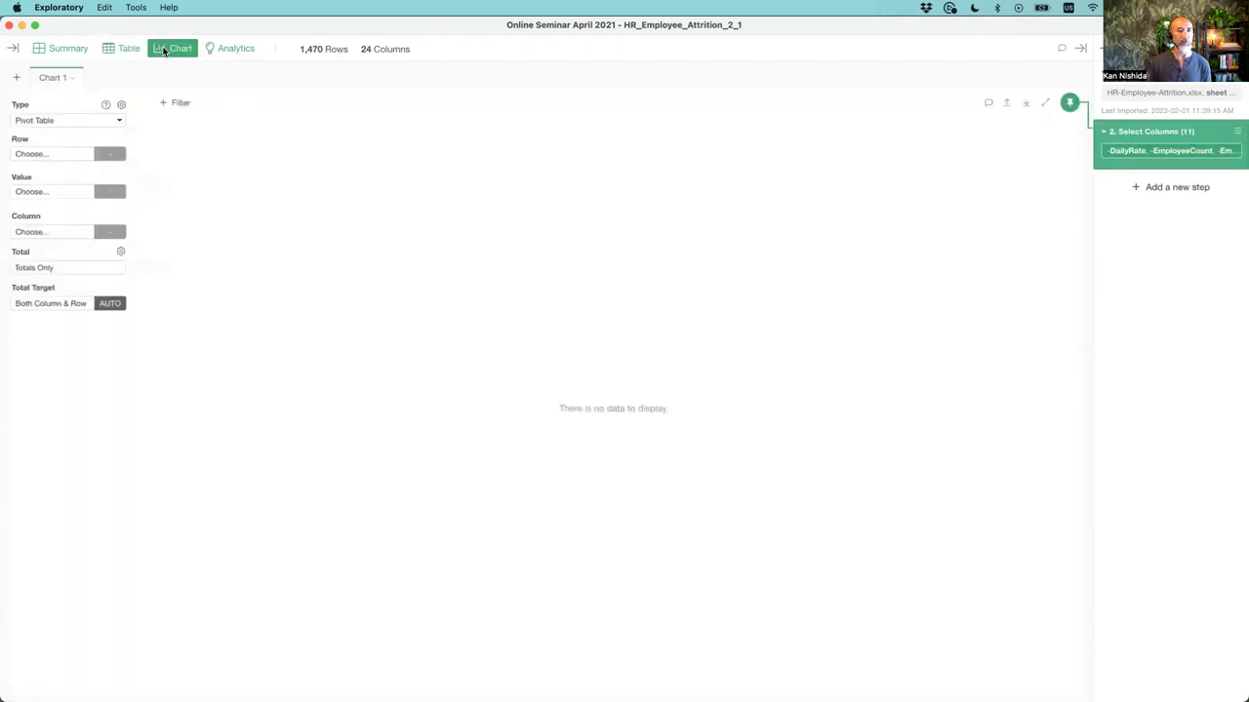
{"action": "left_click", "coordinate": [68, 120]}
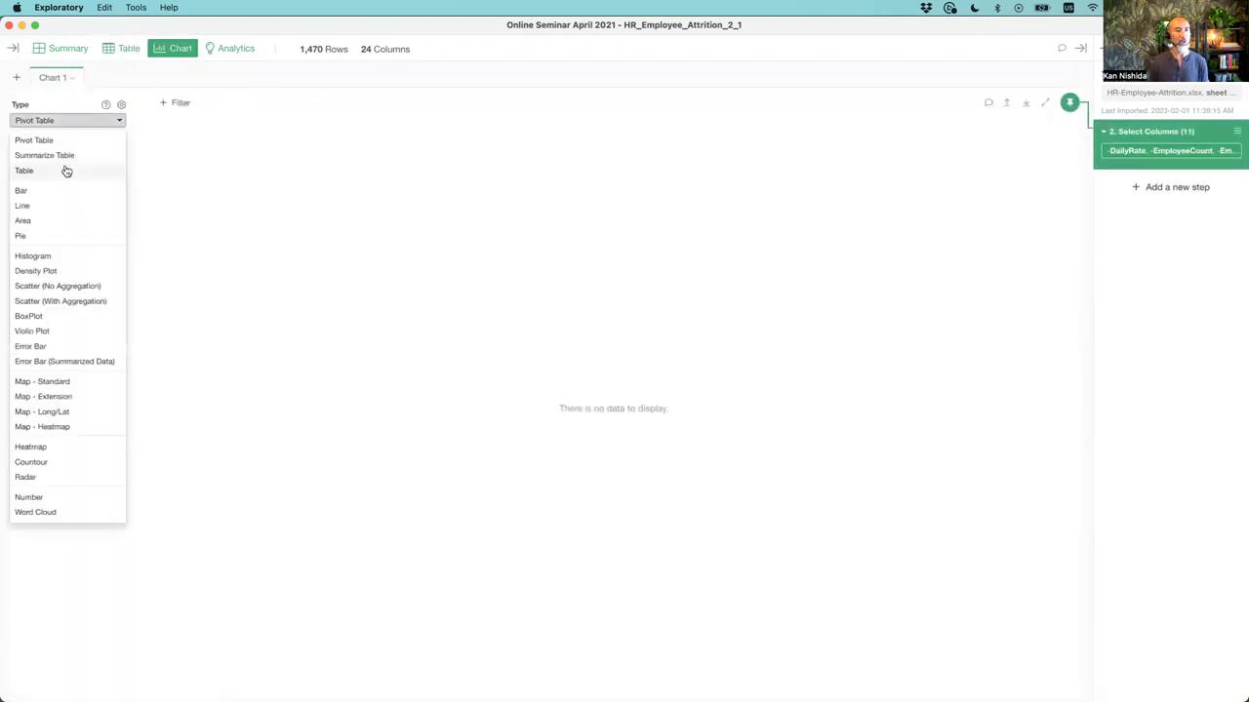
{"action": "left_click", "coordinate": [56, 192]}
{"action": "left_click", "coordinate": [44, 158]}
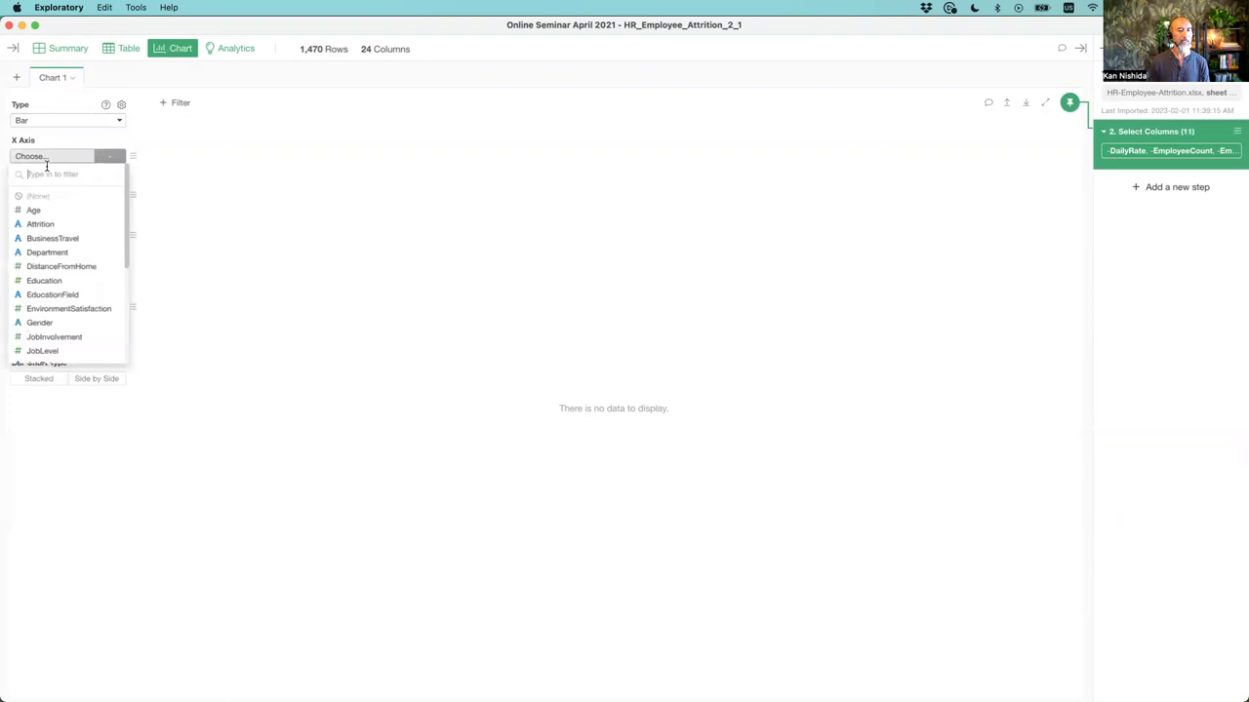
{"action": "scroll", "coordinate": [74, 327], "scroll_direction": "down", "scroll_amount": 3}
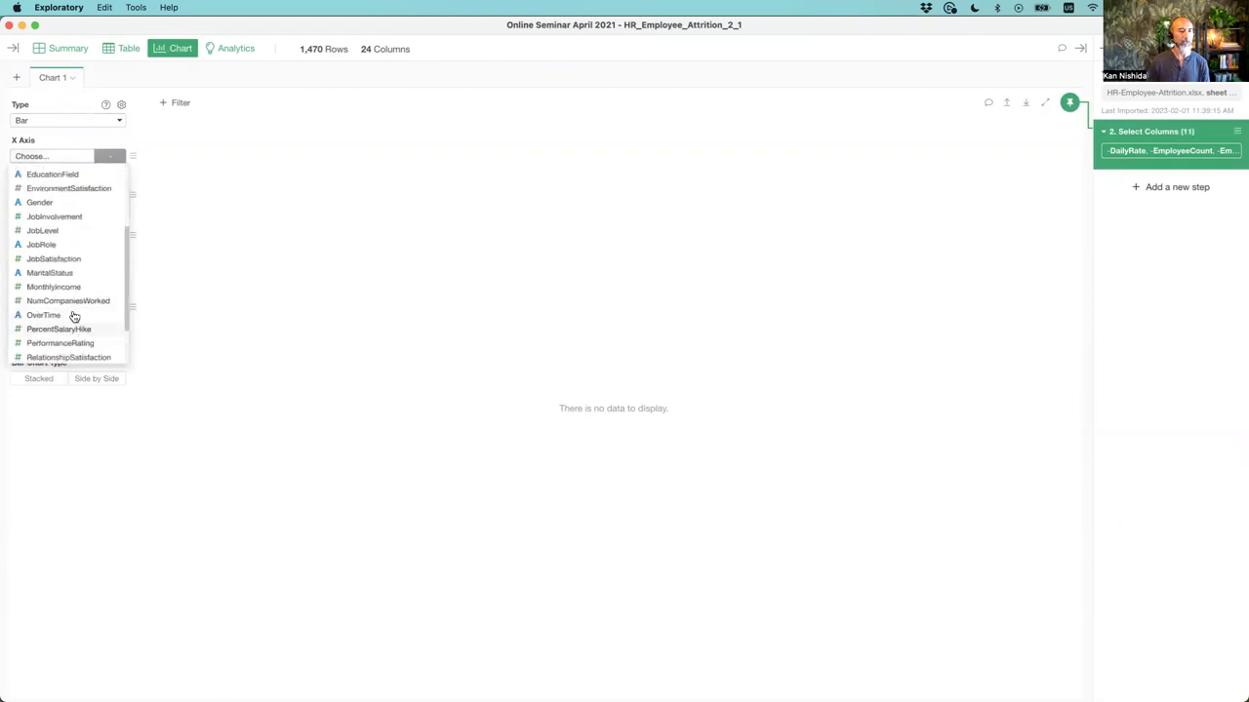
{"action": "key", "text": "Escape"}
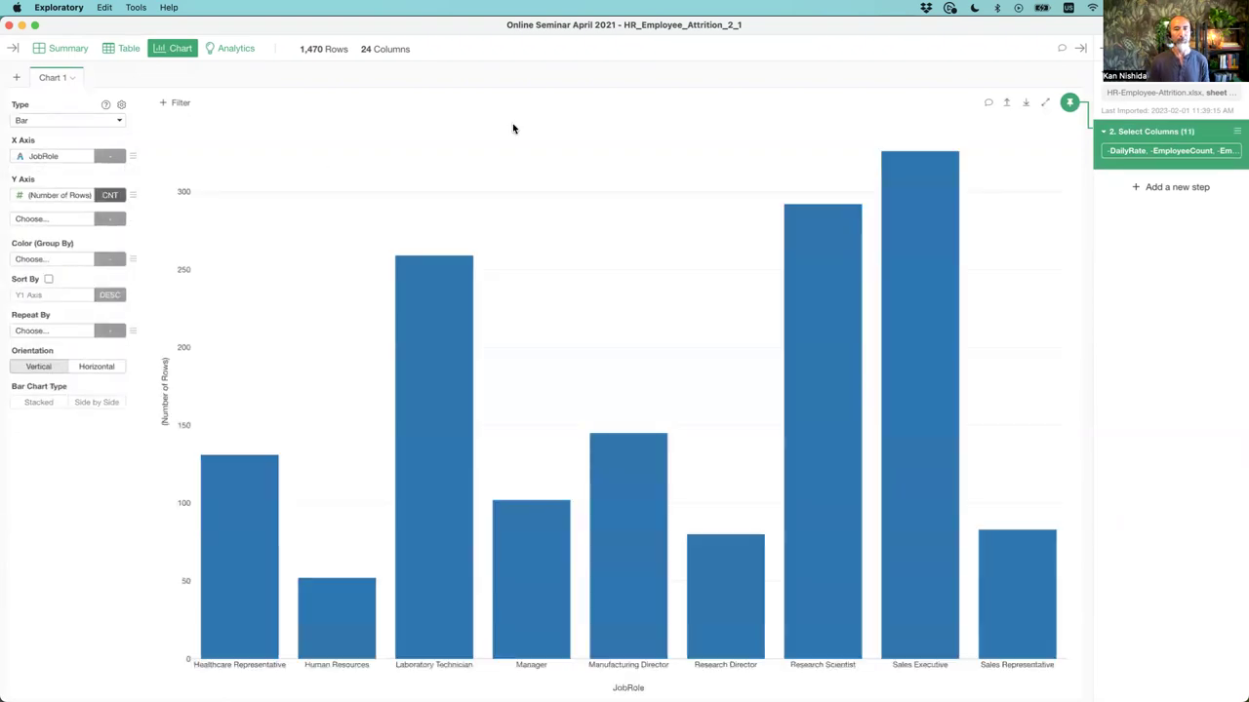
{"action": "left_click", "coordinate": [48, 280]}
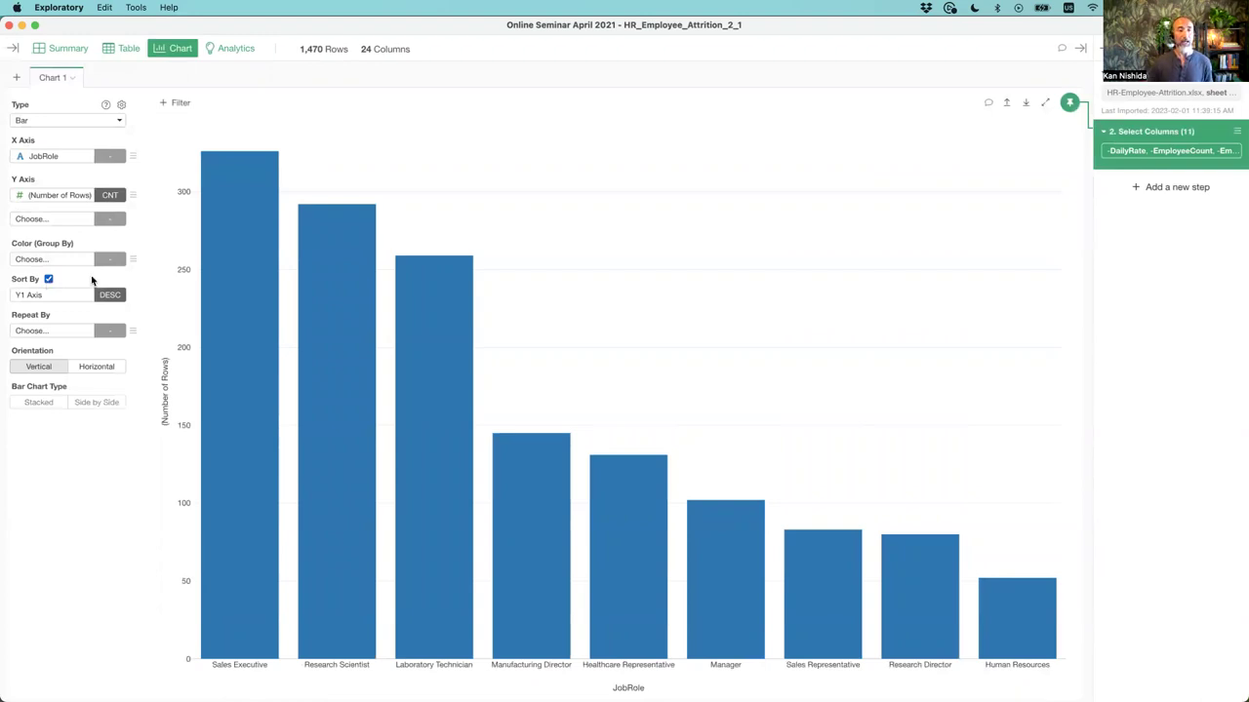
{"action": "mouse_move", "coordinate": [237, 228]}
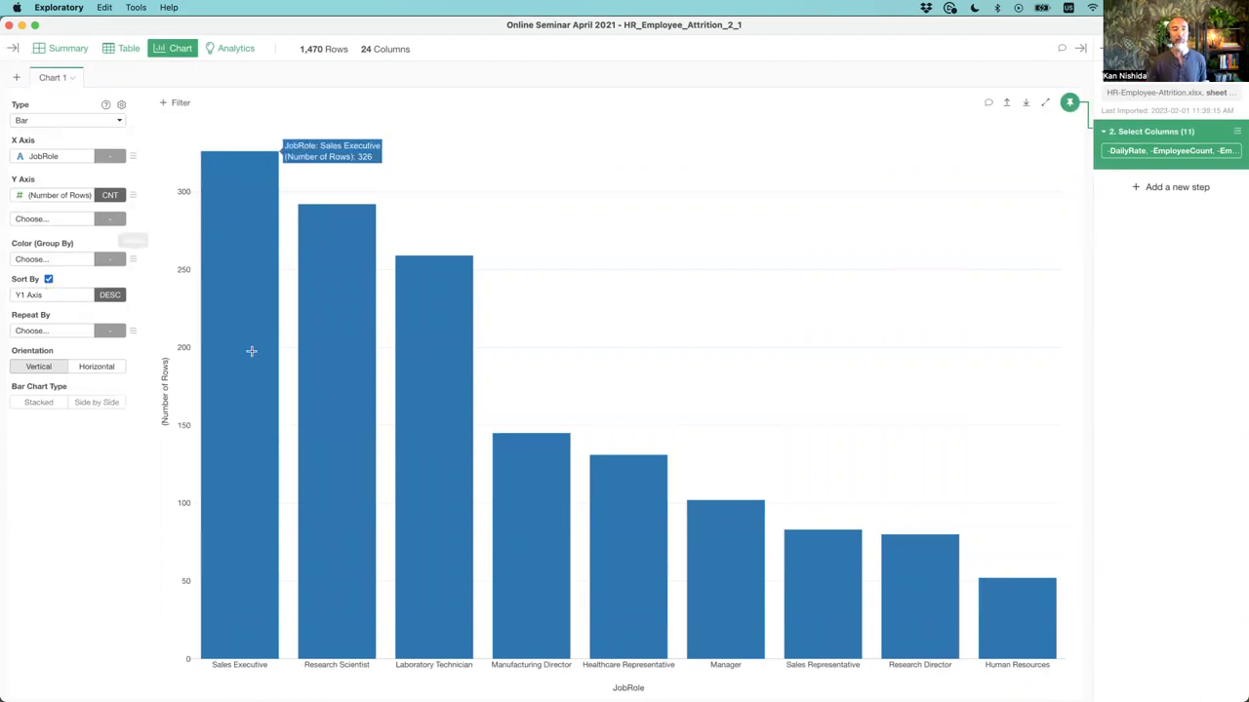
- Set the Y axis to MonthlyIncome aggregated by Mean (Average)
{"action": "left_click", "coordinate": [64, 196]}
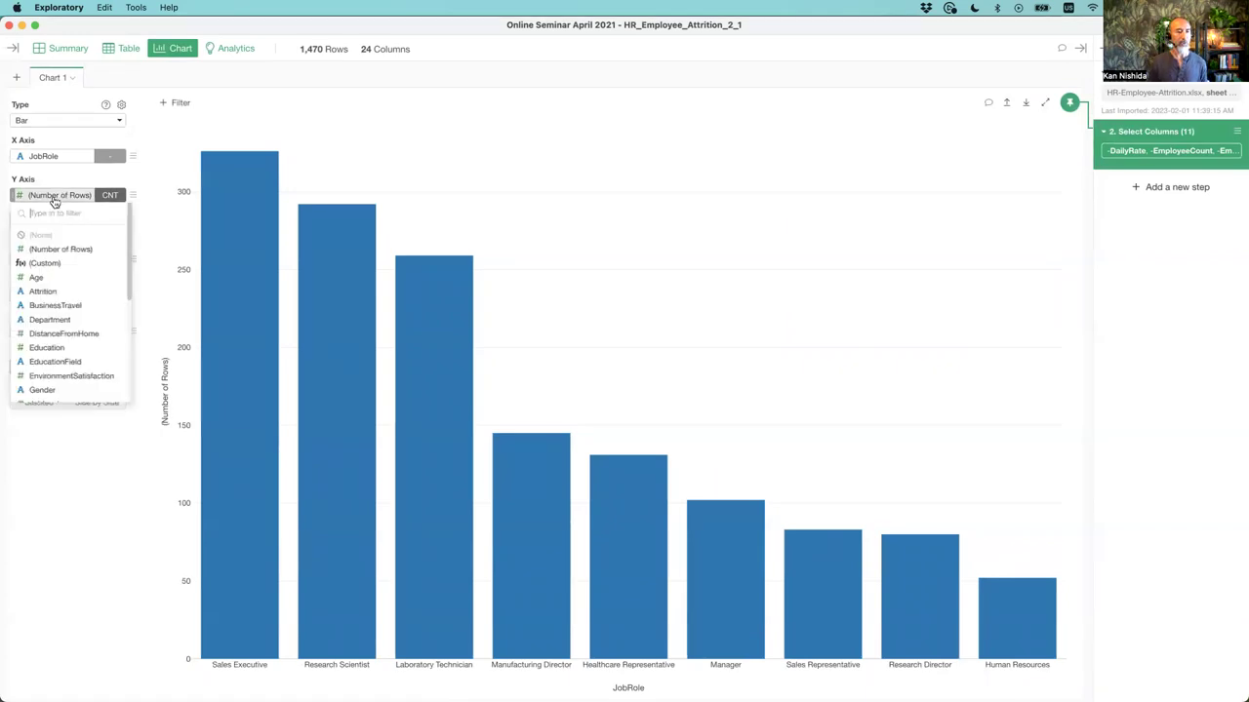
{"action": "scroll", "coordinate": [68, 302], "scroll_direction": "down", "scroll_amount": 3}
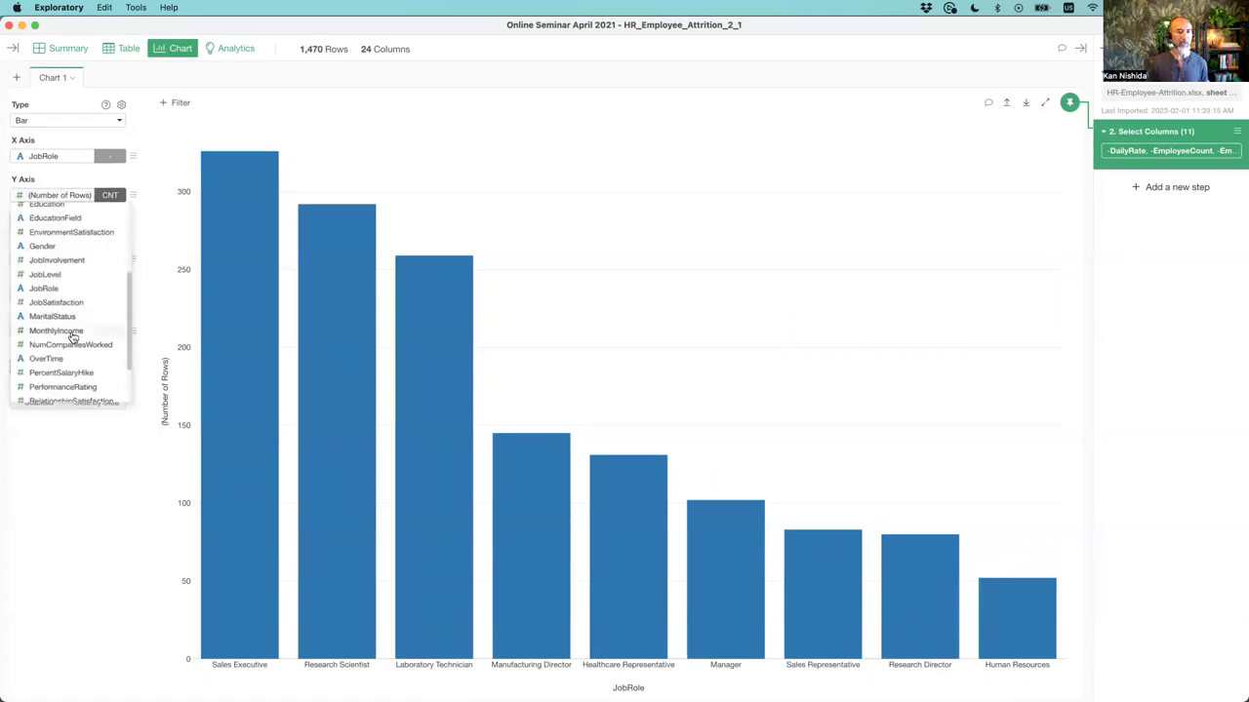
{"action": "left_click", "coordinate": [71, 332]}
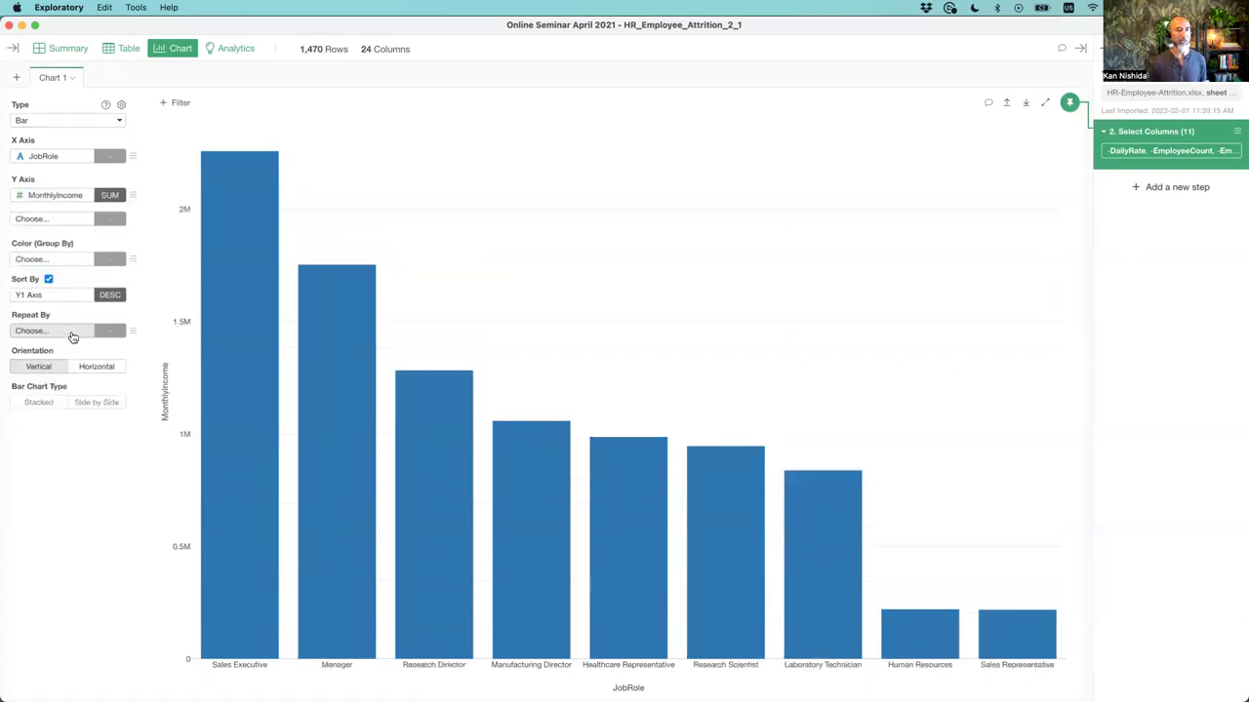
{"action": "left_click", "coordinate": [110, 195]}
{"action": "left_click", "coordinate": [146, 232]}
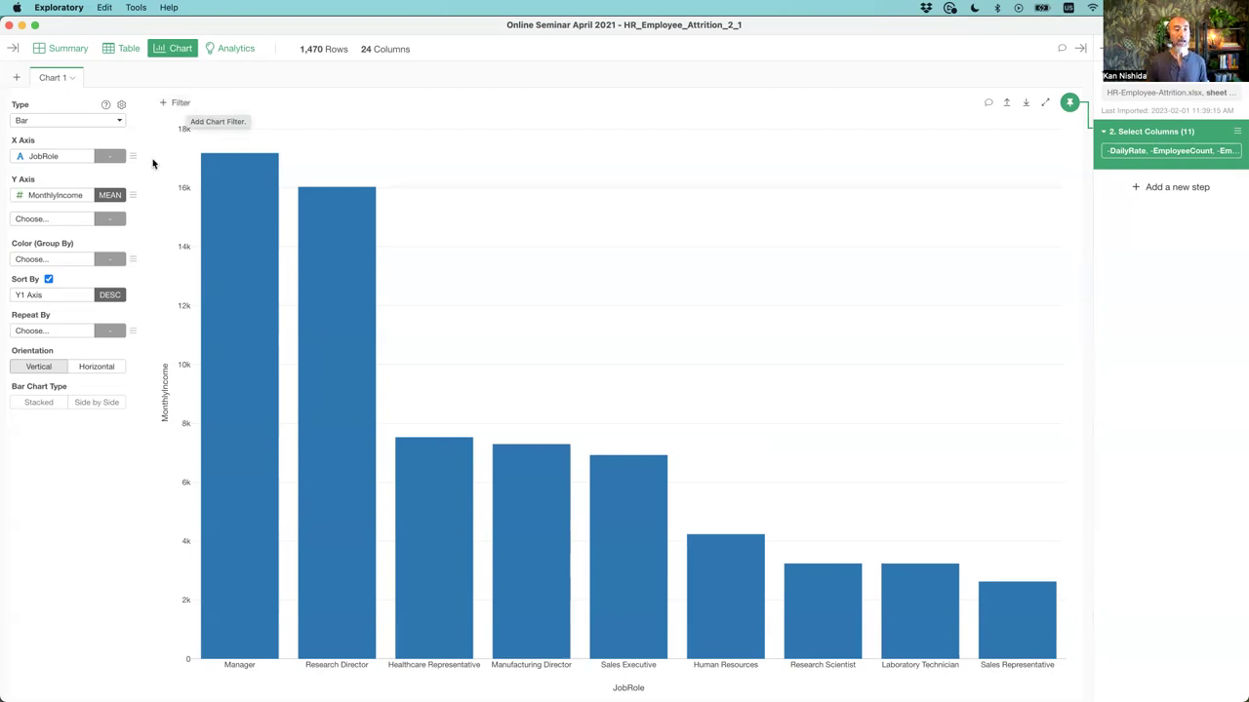
{"action": "left_click", "coordinate": [109, 199]}
{"action": "scroll", "coordinate": [198, 322], "scroll_direction": "down", "scroll_amount": 8}
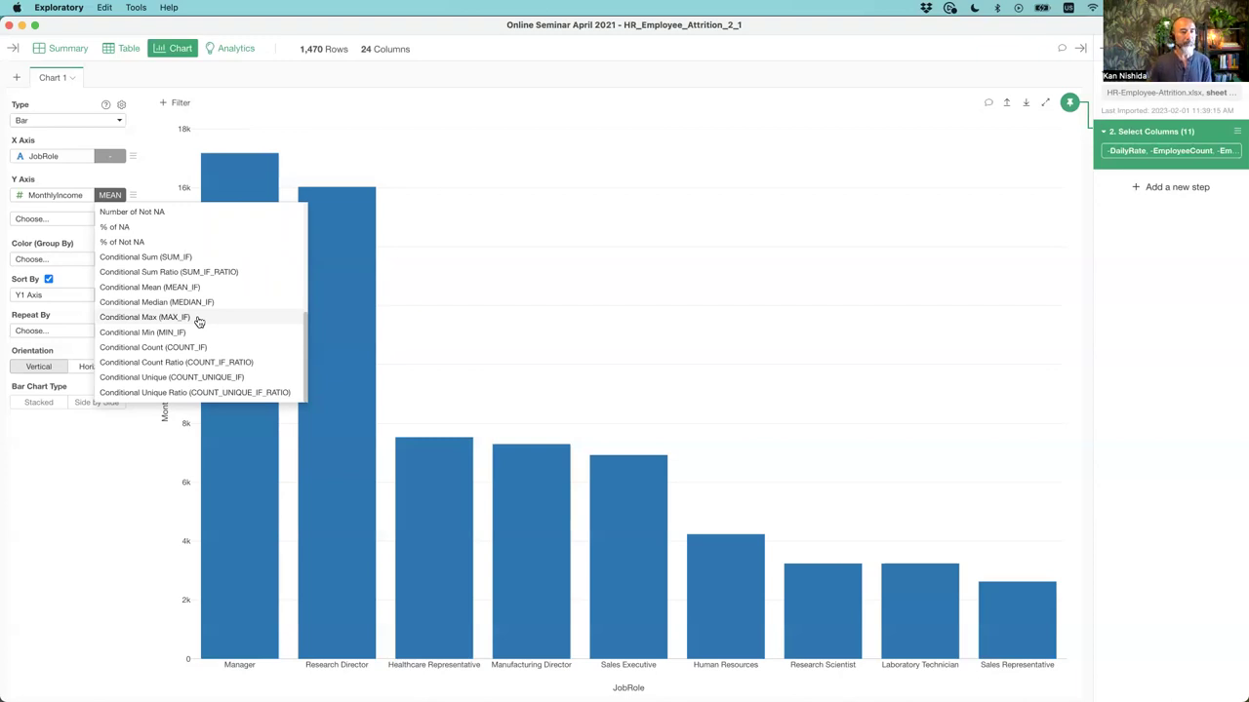
{"action": "left_click", "coordinate": [173, 150]}
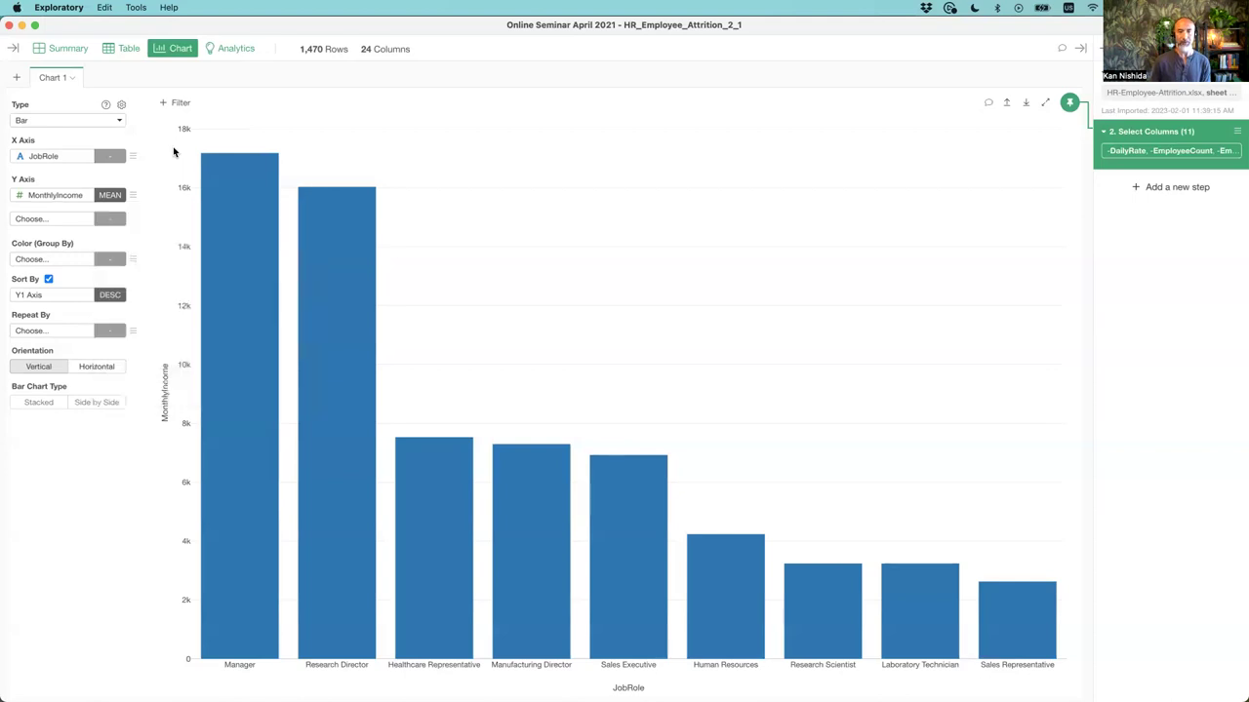
{"action": "mouse_move", "coordinate": [238, 282]}
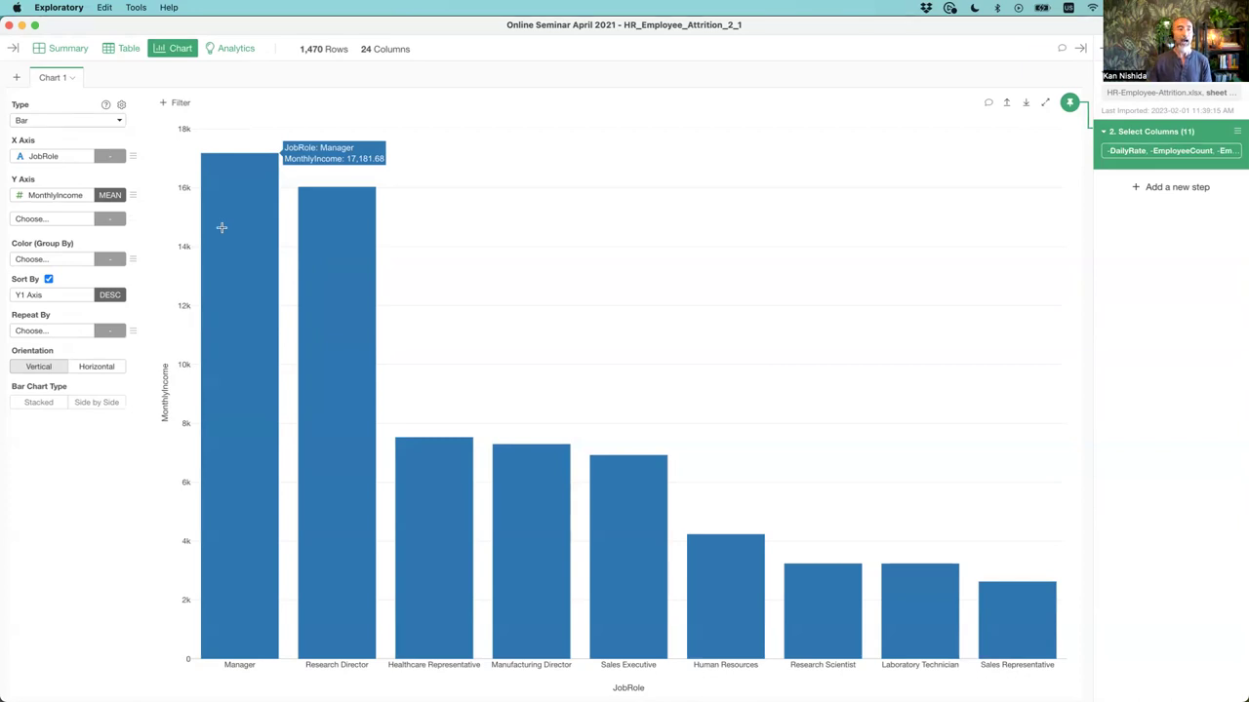
- Add MonthlyIncome as a second Y axis value aggregated by mean, and display the bars side by side
{"action": "left_click", "coordinate": [35, 220]}
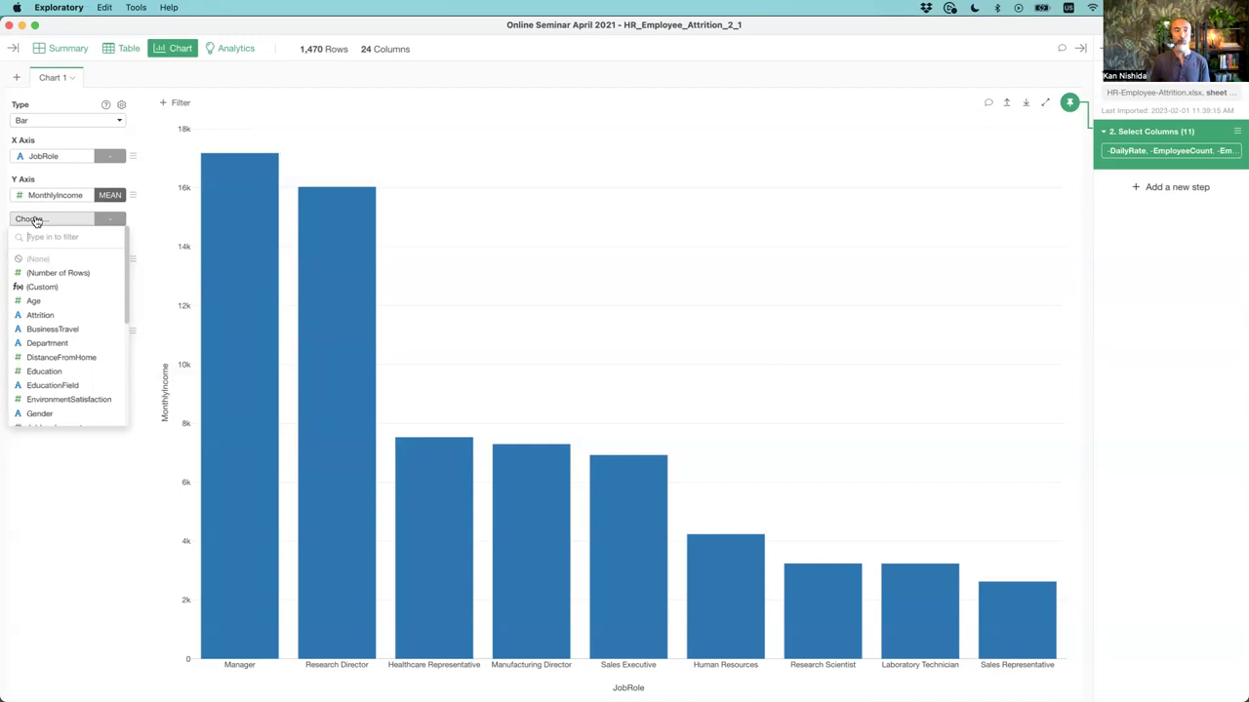
{"action": "scroll", "coordinate": [55, 351], "scroll_direction": "down", "scroll_amount": 4}
{"action": "left_click", "coordinate": [54, 341]}
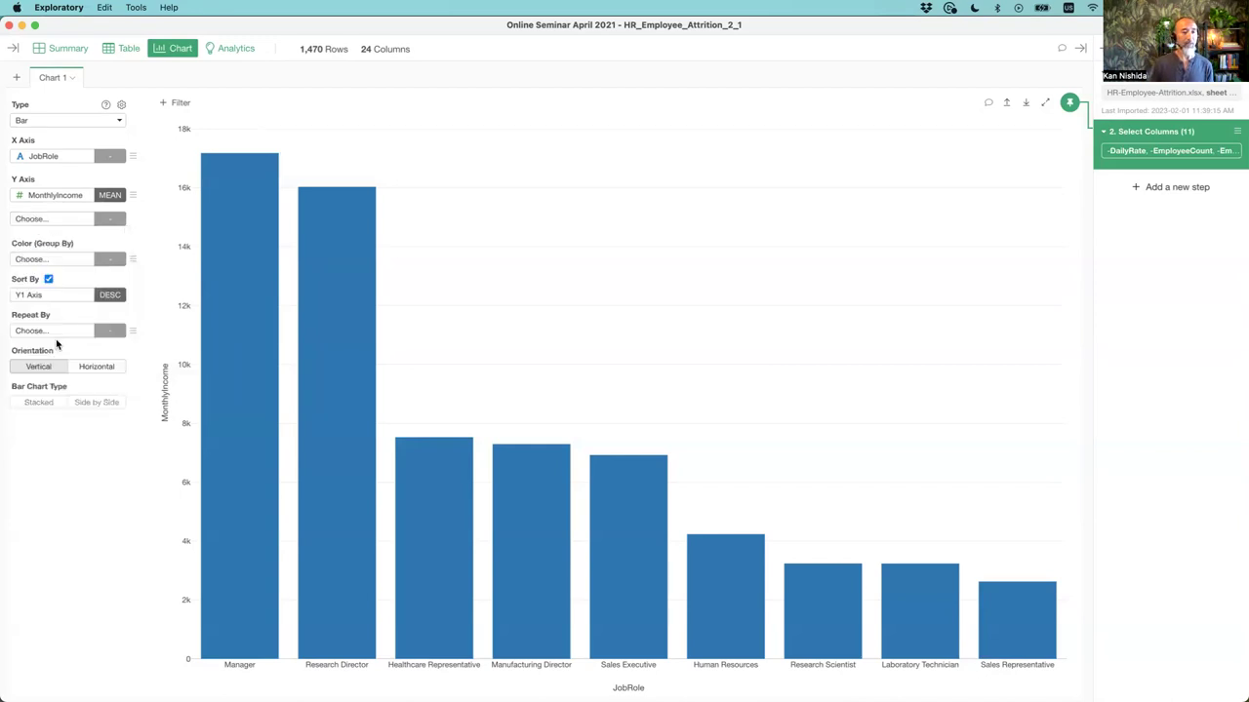
{"action": "left_click", "coordinate": [110, 220]}
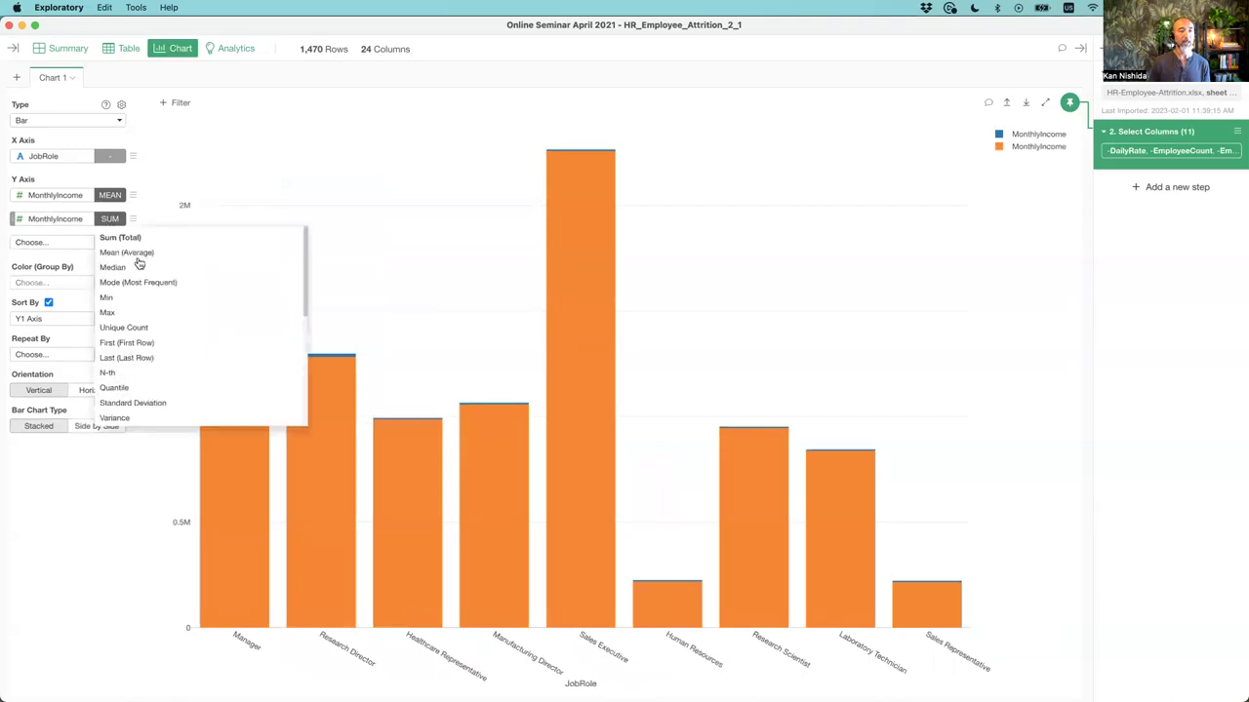
{"action": "left_click", "coordinate": [140, 260]}
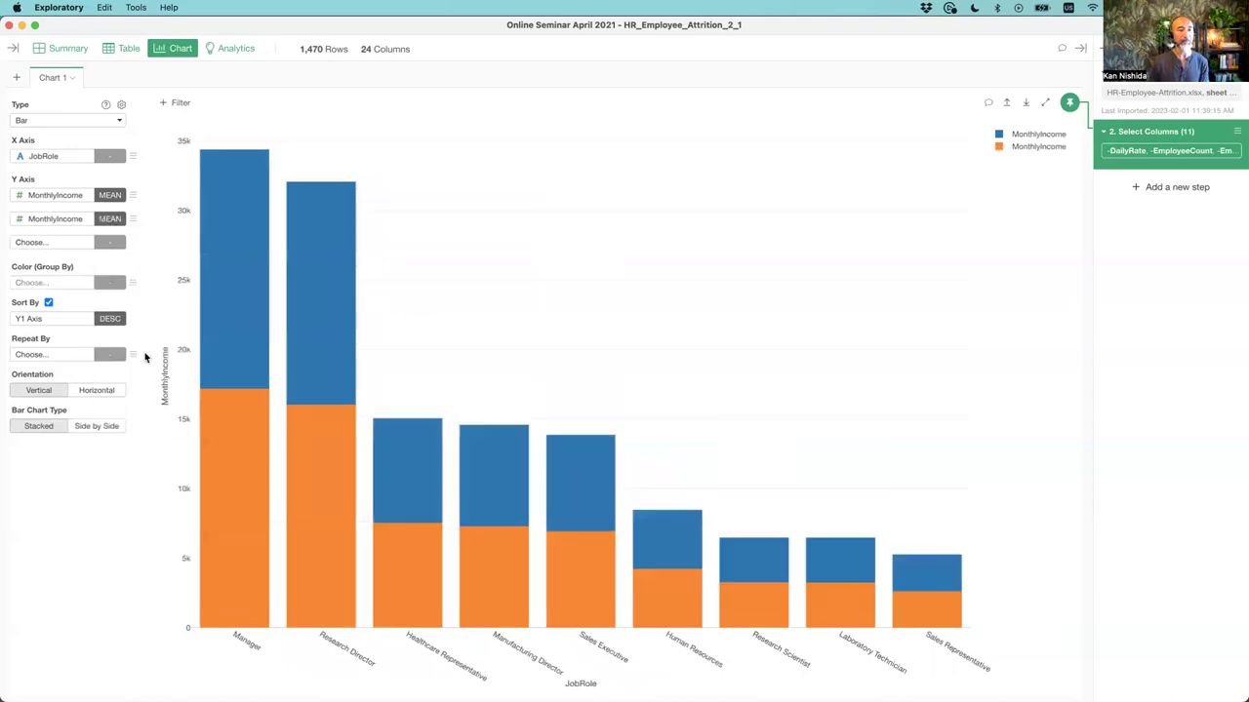
{"action": "left_click", "coordinate": [98, 427]}
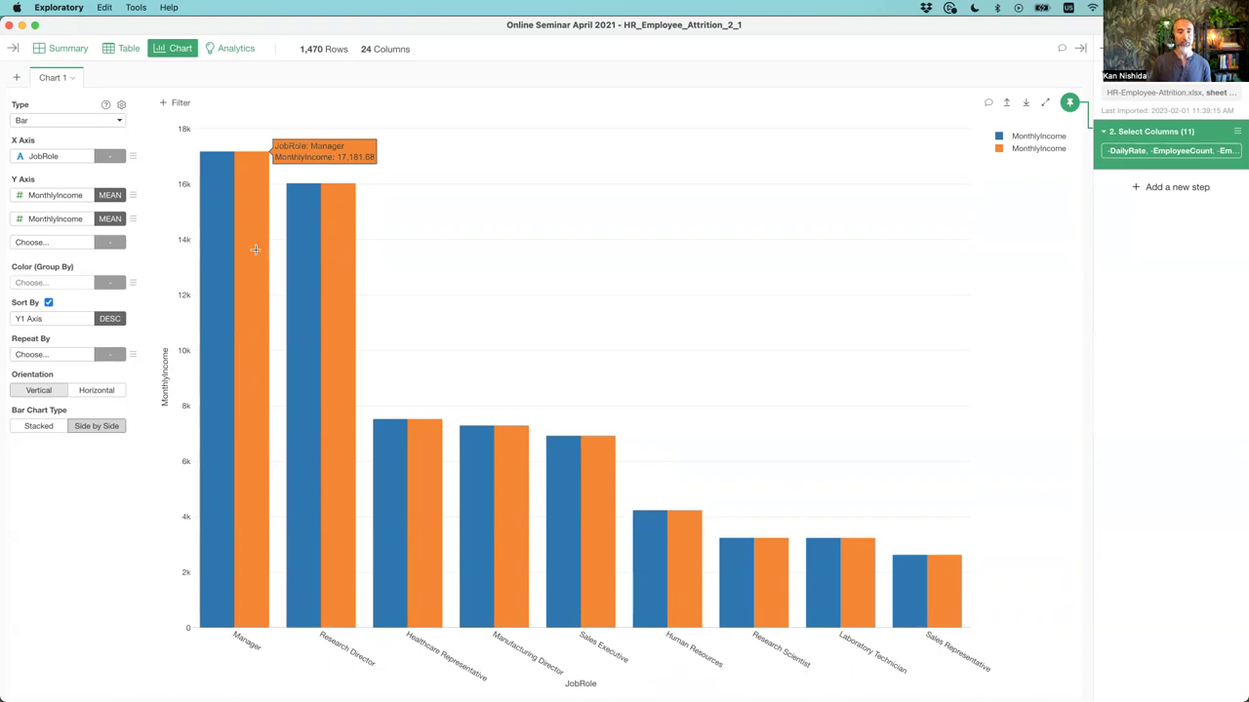
- Change the second MonthlyIncome aggregation to Conditional Mean (MEAN_IF) with the condition Age greater than or equal to 40
{"action": "left_click", "coordinate": [110, 222]}
{"action": "scroll", "coordinate": [159, 368], "scroll_direction": "down", "scroll_amount": 5}
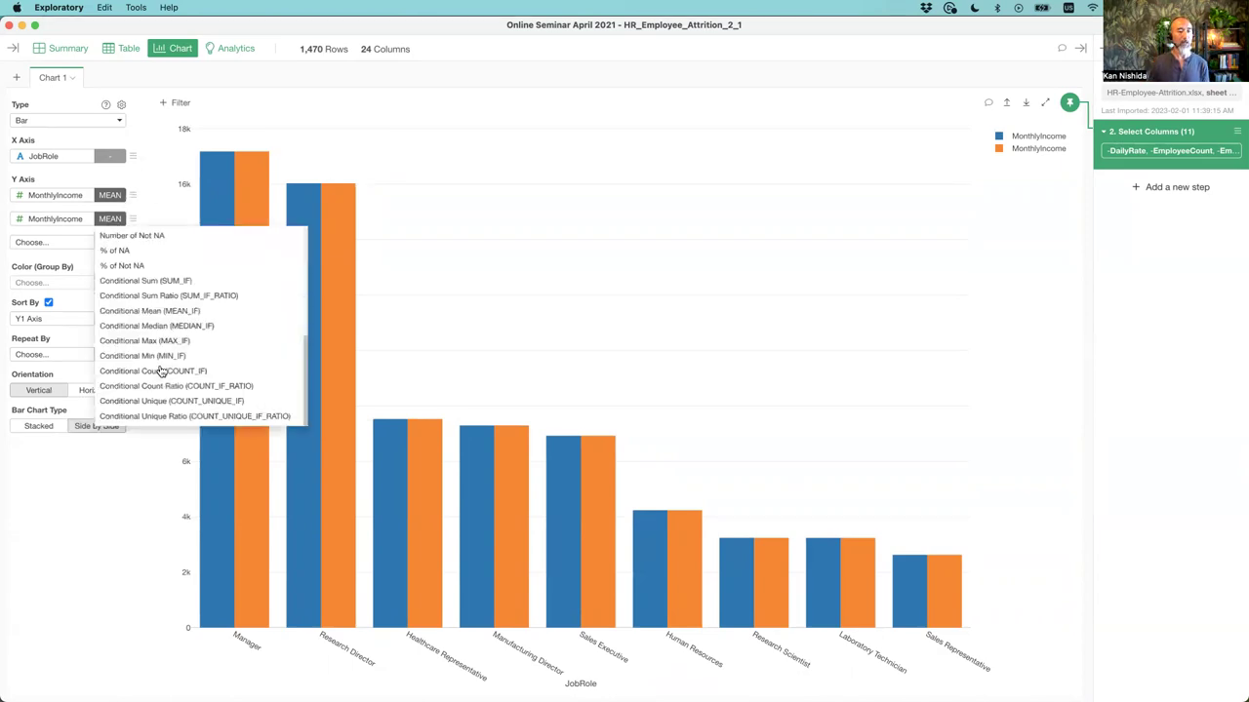
{"action": "left_click", "coordinate": [178, 312]}
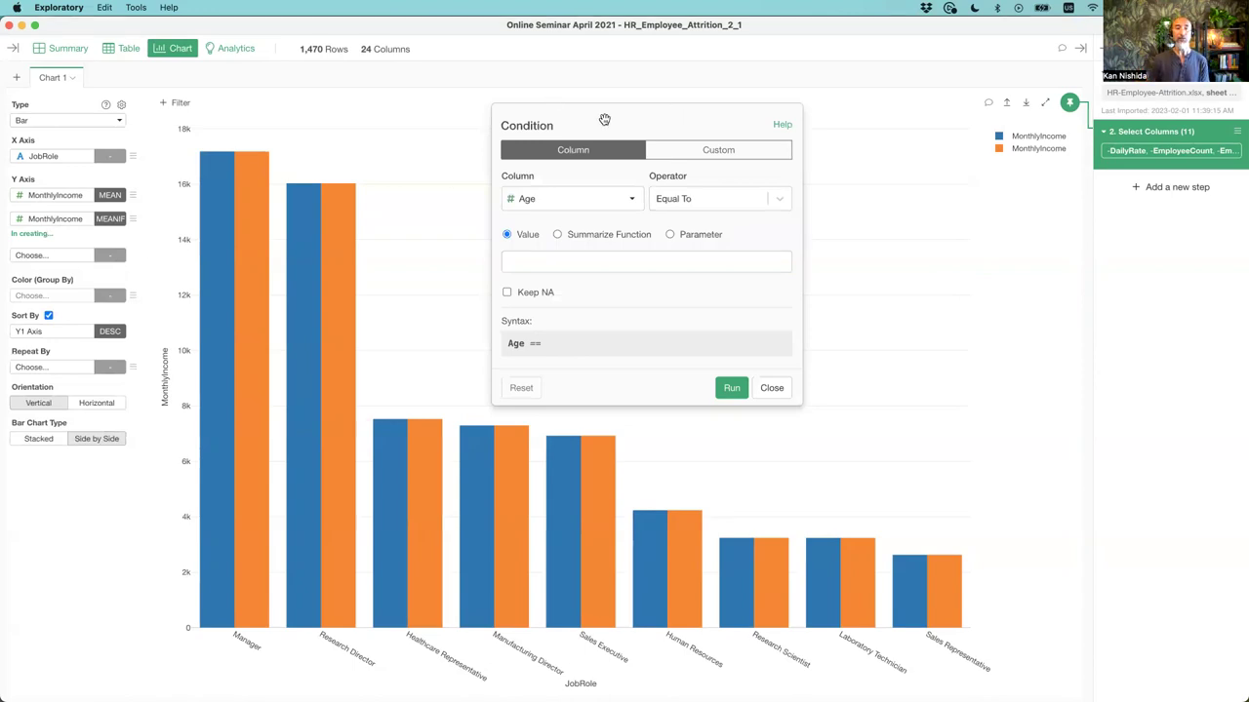
{"action": "left_click_drag", "start_coordinate": [605, 119], "coordinate": [595, 119]}
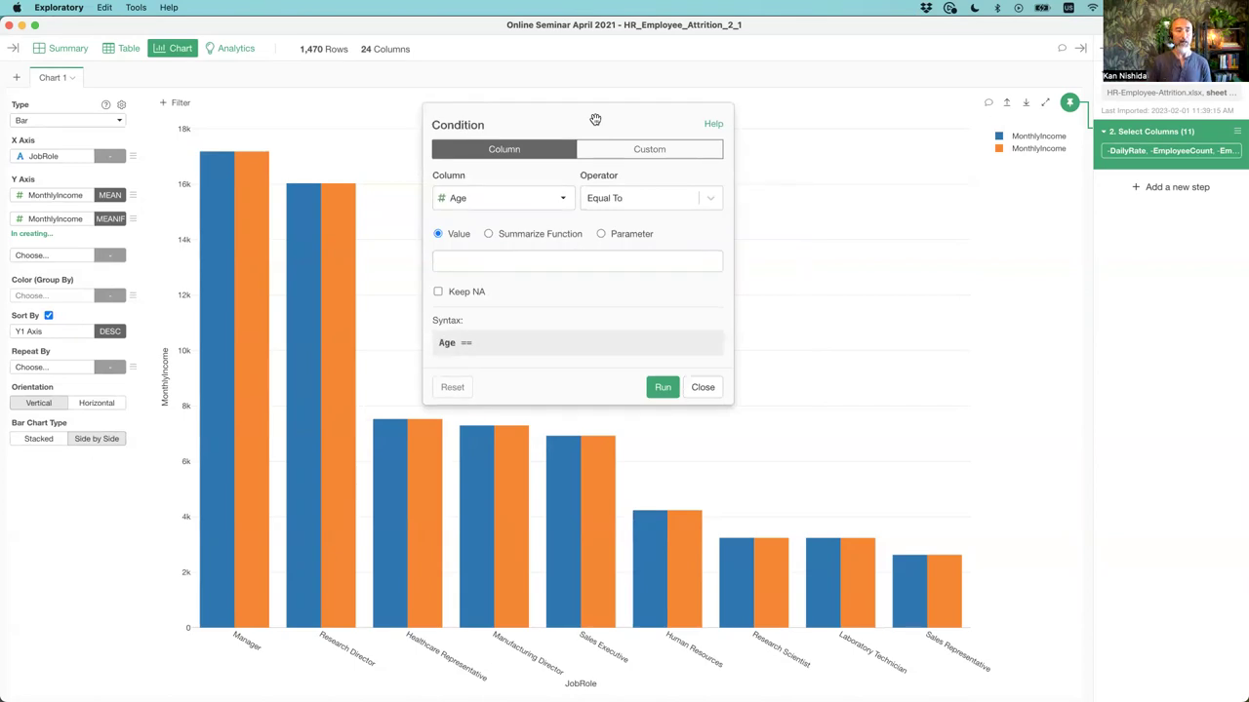
{"action": "left_click", "coordinate": [495, 204]}
{"action": "left_click", "coordinate": [566, 198]}
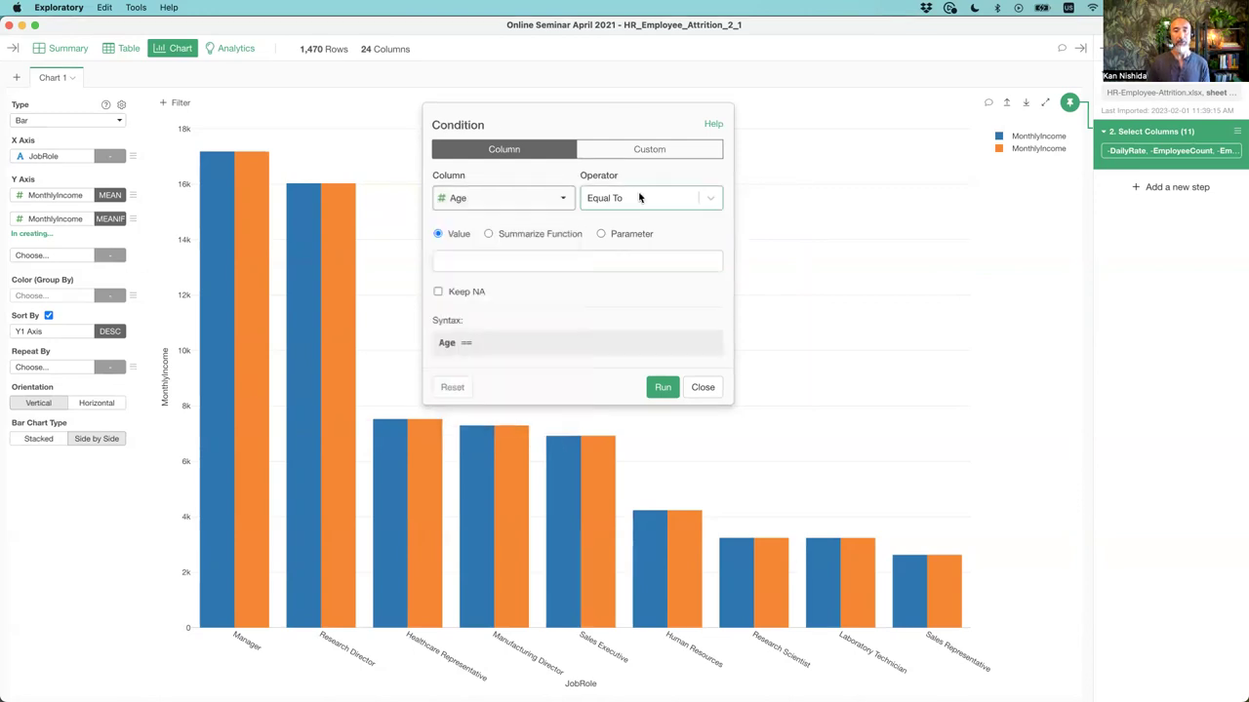
{"action": "left_click", "coordinate": [639, 200]}
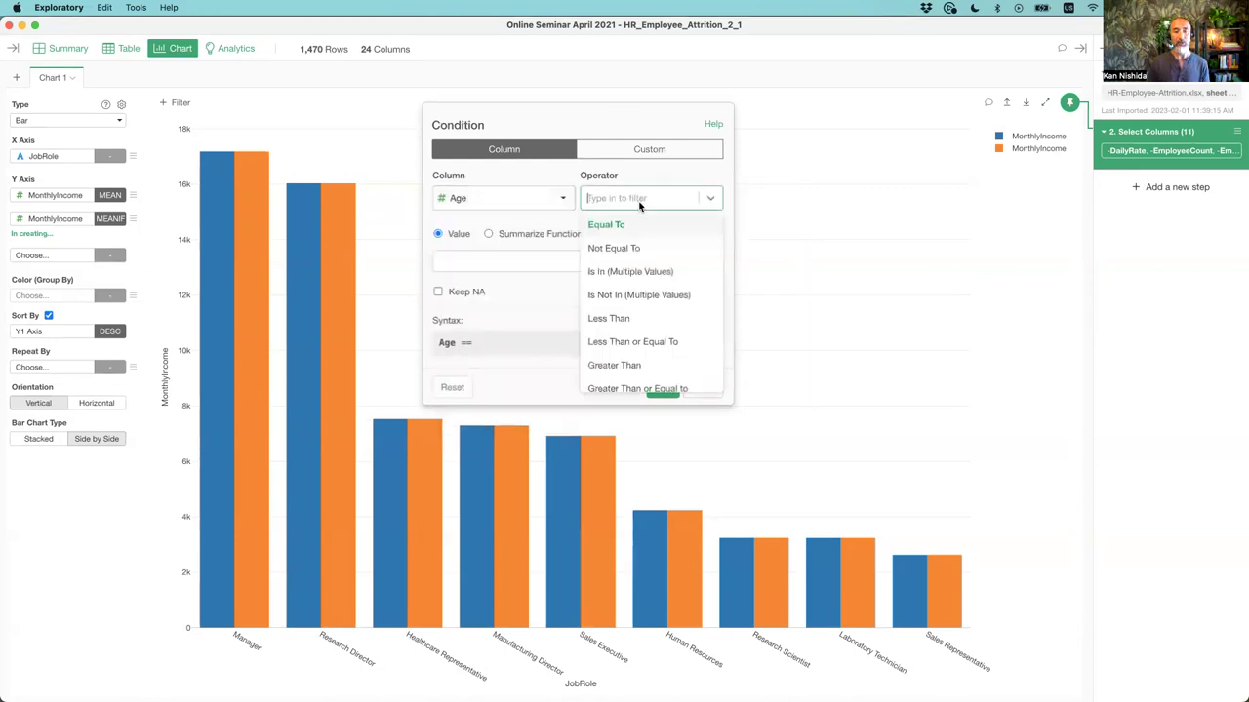
{"action": "left_click", "coordinate": [651, 388]}
{"action": "left_click", "coordinate": [520, 264]}
{"action": "type", "text": "40"}
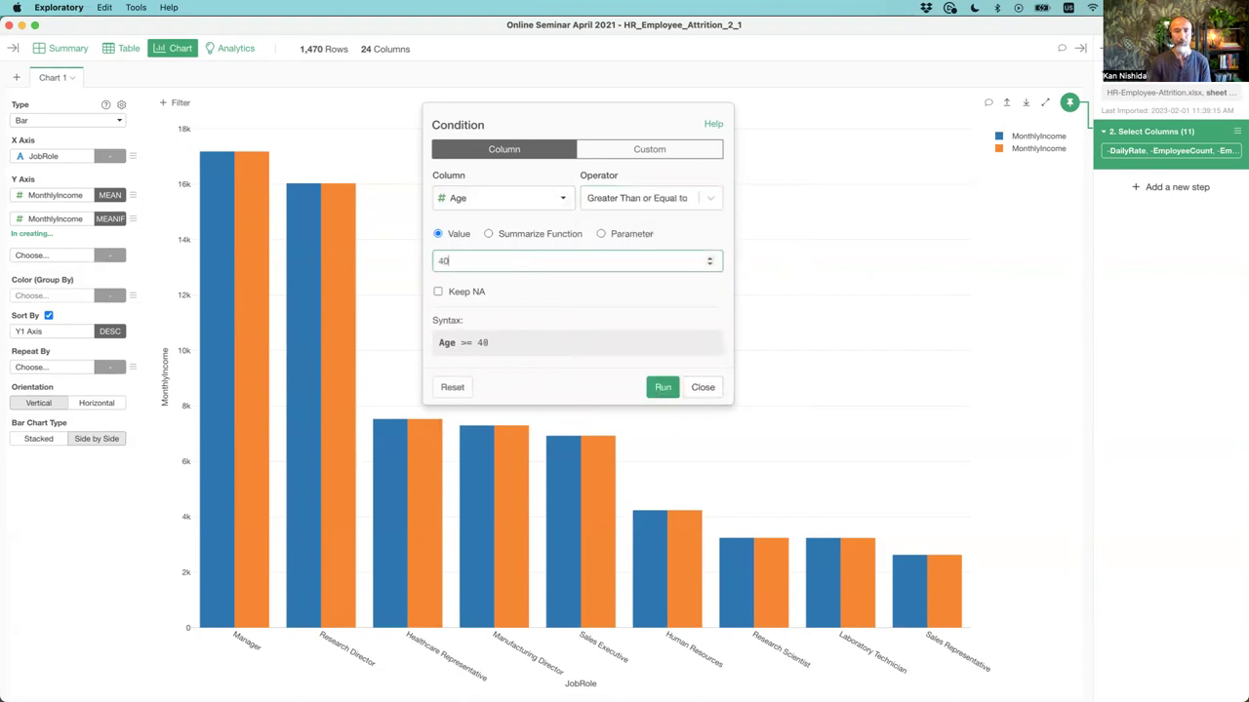
{"action": "left_click", "coordinate": [658, 388]}
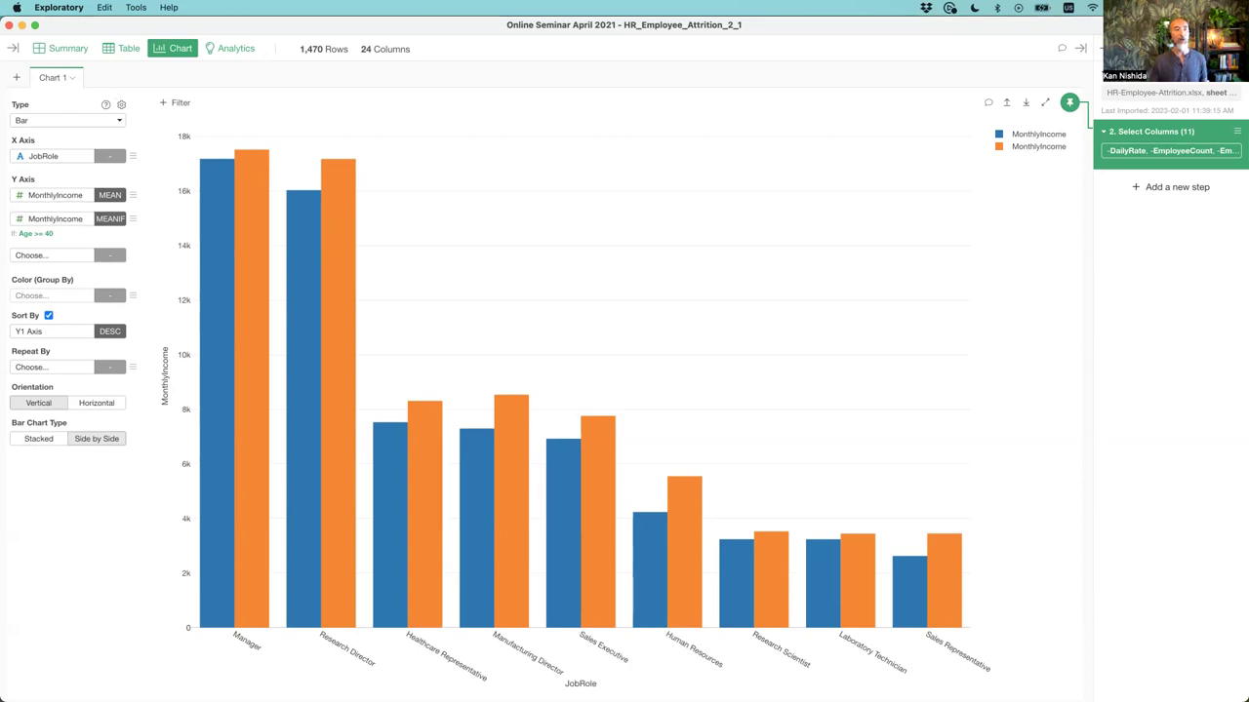
{"action": "left_click", "coordinate": [90, 121]}
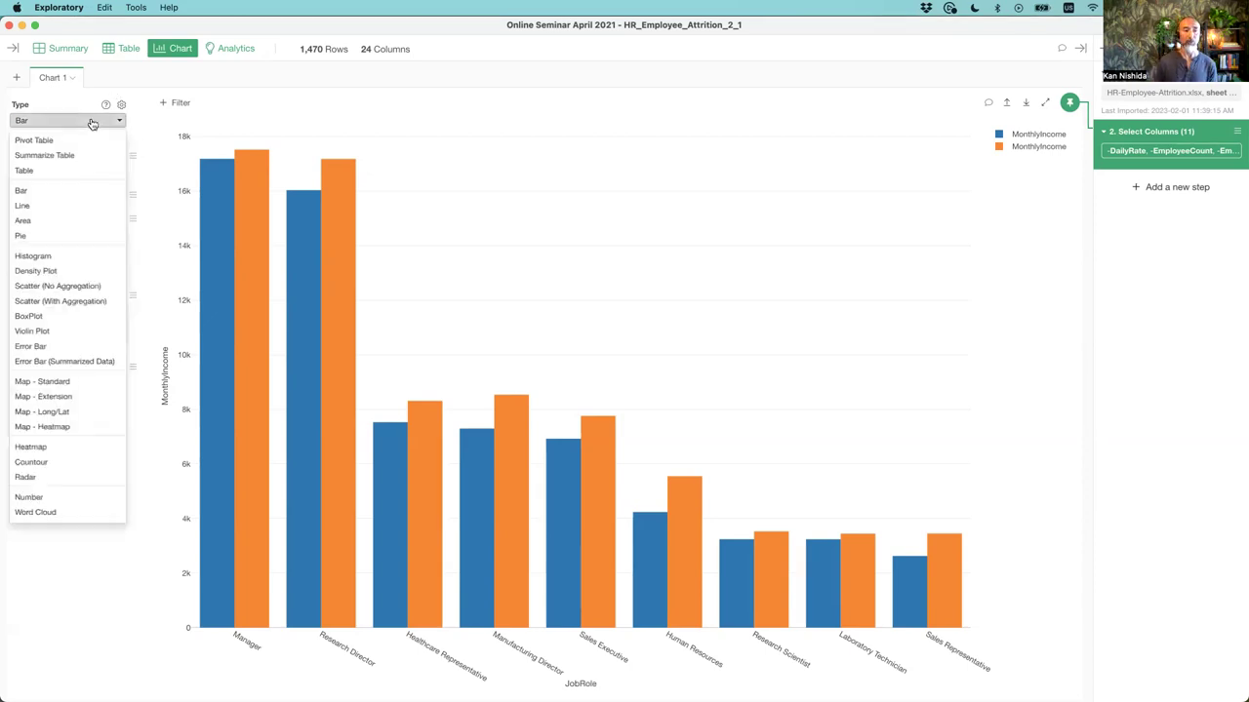
{"action": "left_click", "coordinate": [235, 77]}
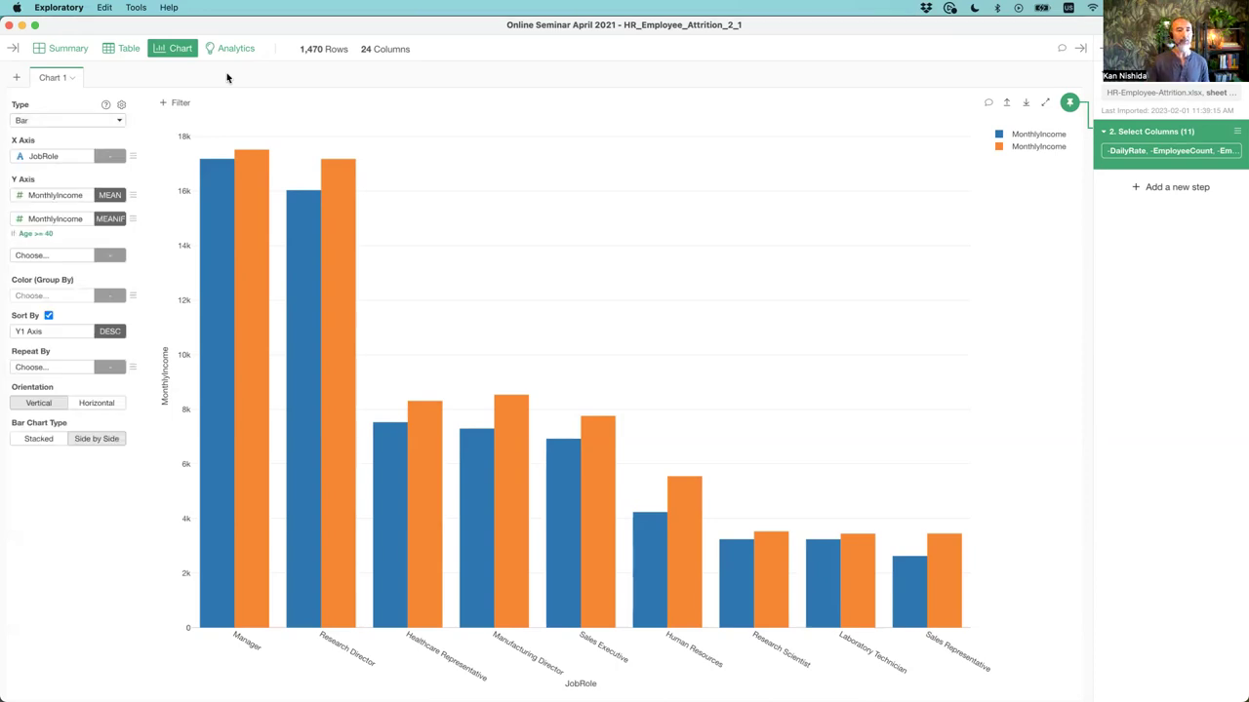
- Duplicate the chart under the name Chart 1-1
{"action": "left_click", "coordinate": [72, 80]}
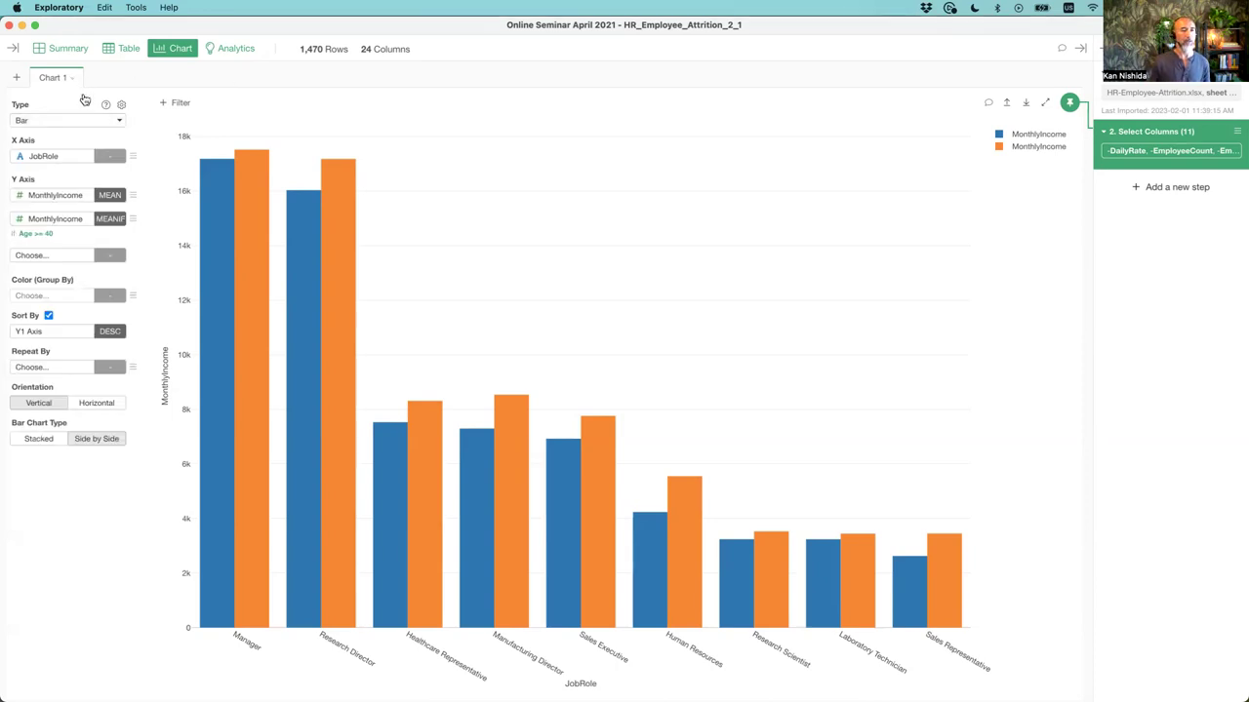
{"action": "left_click", "coordinate": [98, 125]}
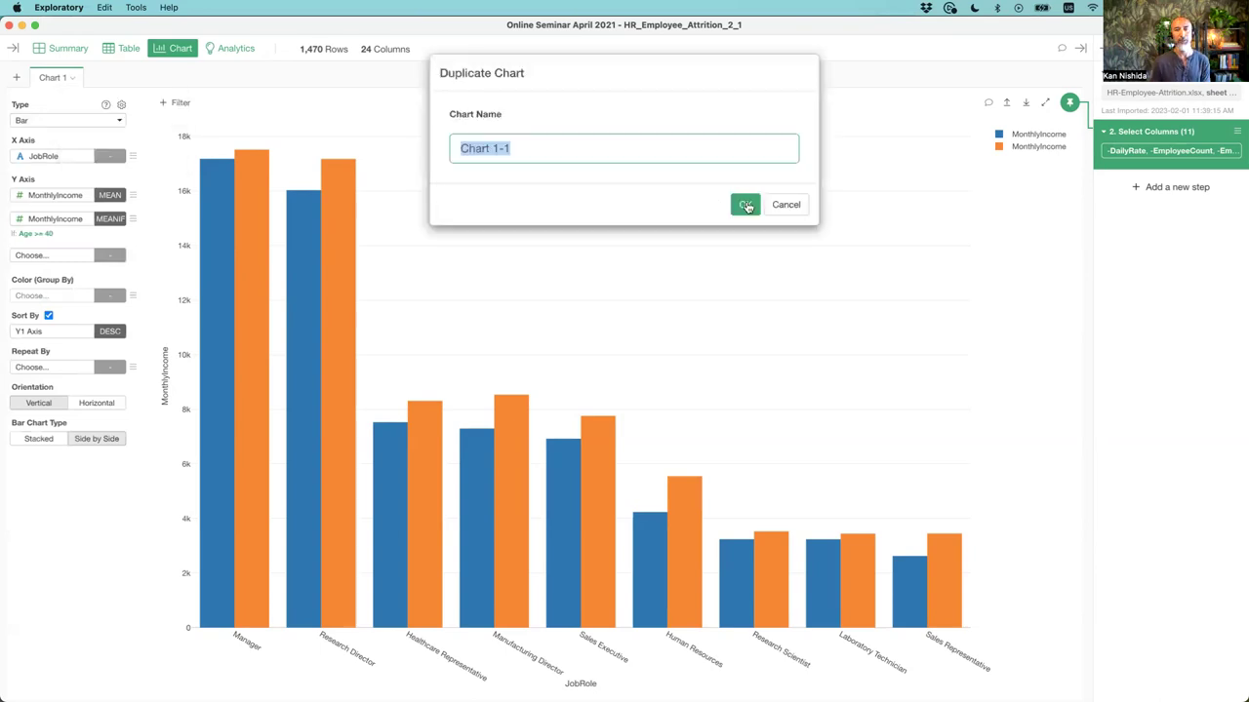
{"action": "left_click", "coordinate": [743, 205]}
- Remove the conditional MonthlyIncome value from the duplicated chart and set its Y axis to (Number of Rows)
{"action": "left_click", "coordinate": [133, 219]}
{"action": "left_click", "coordinate": [78, 328]}
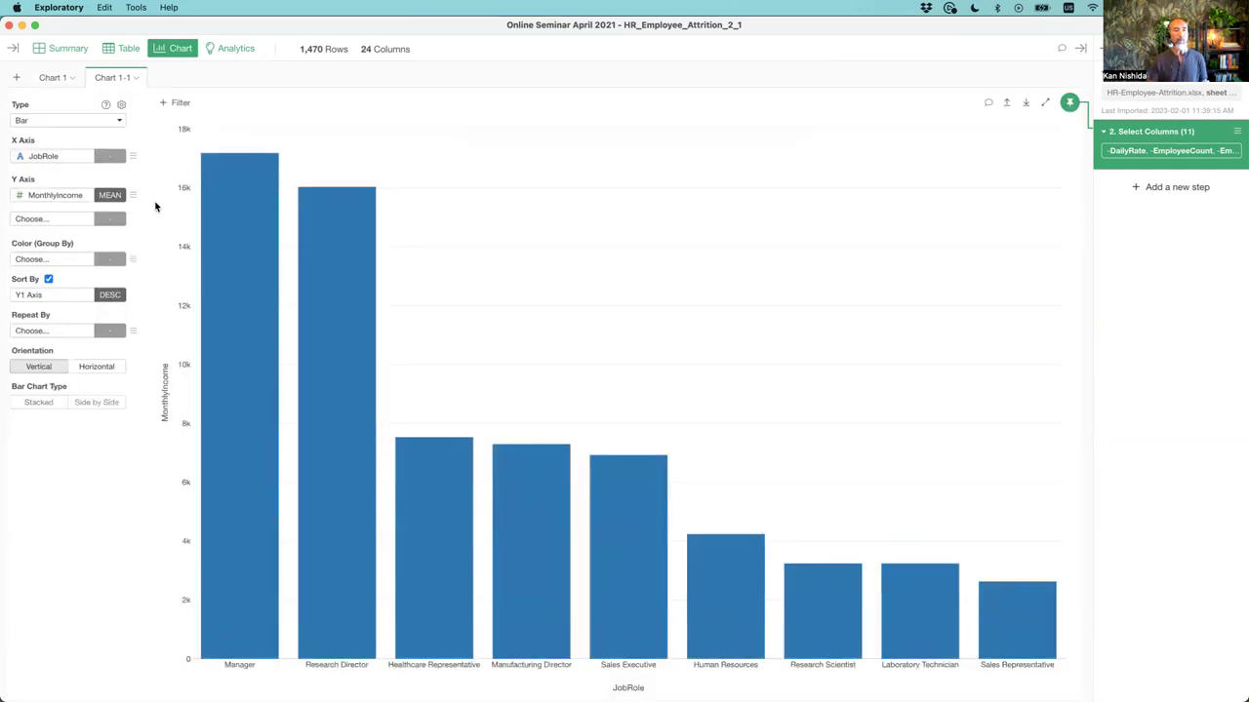
{"action": "left_click", "coordinate": [55, 201]}
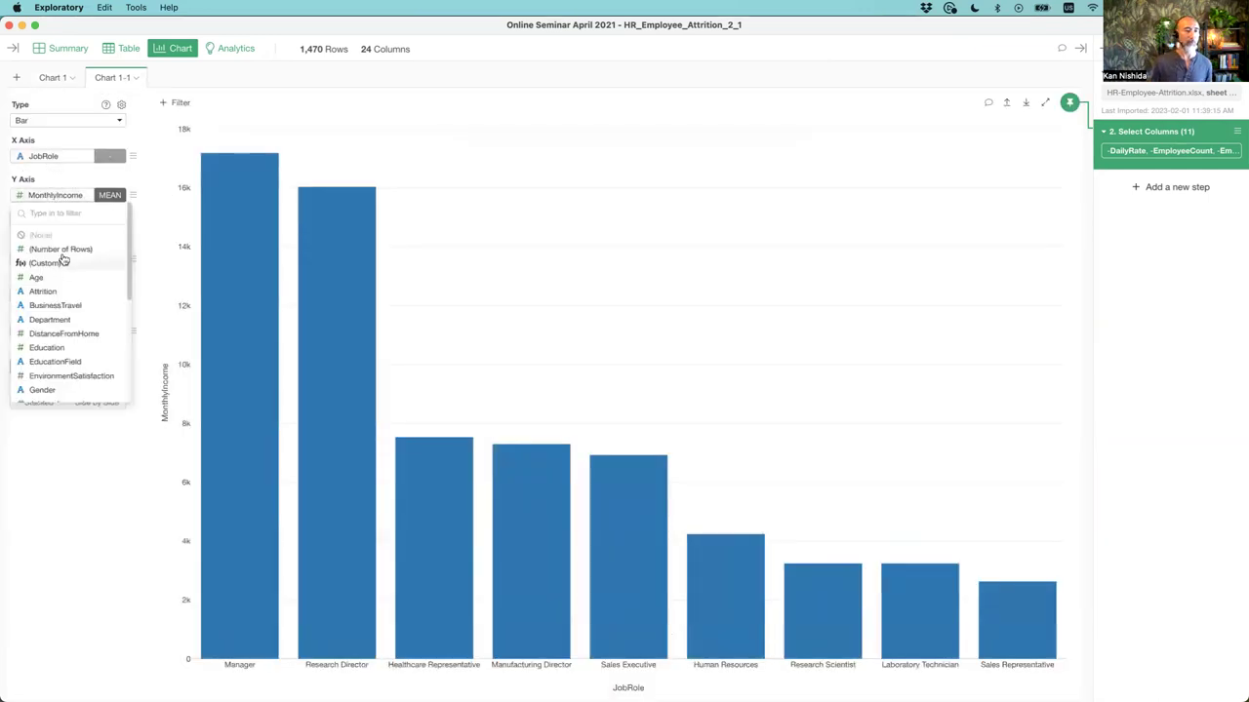
{"action": "left_click", "coordinate": [63, 256]}
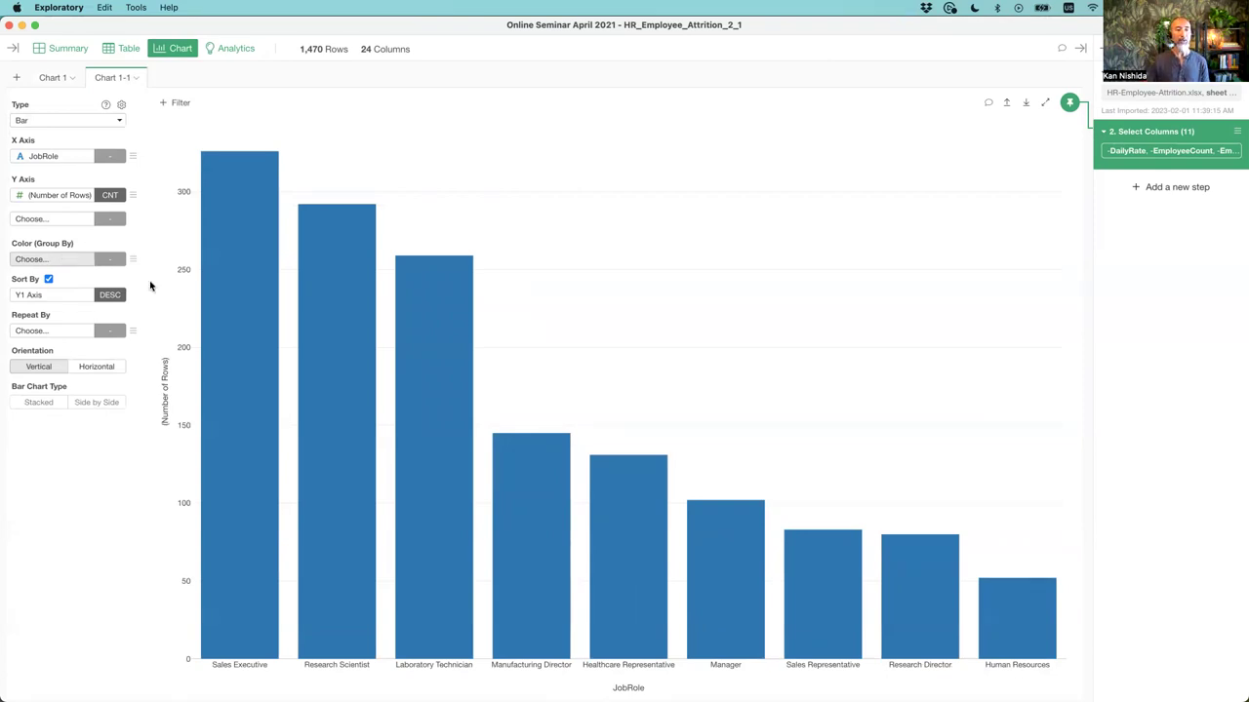
- Color the JobRole bars in Chart 1-1 by the Age column
{"action": "mouse_move", "coordinate": [248, 423]}
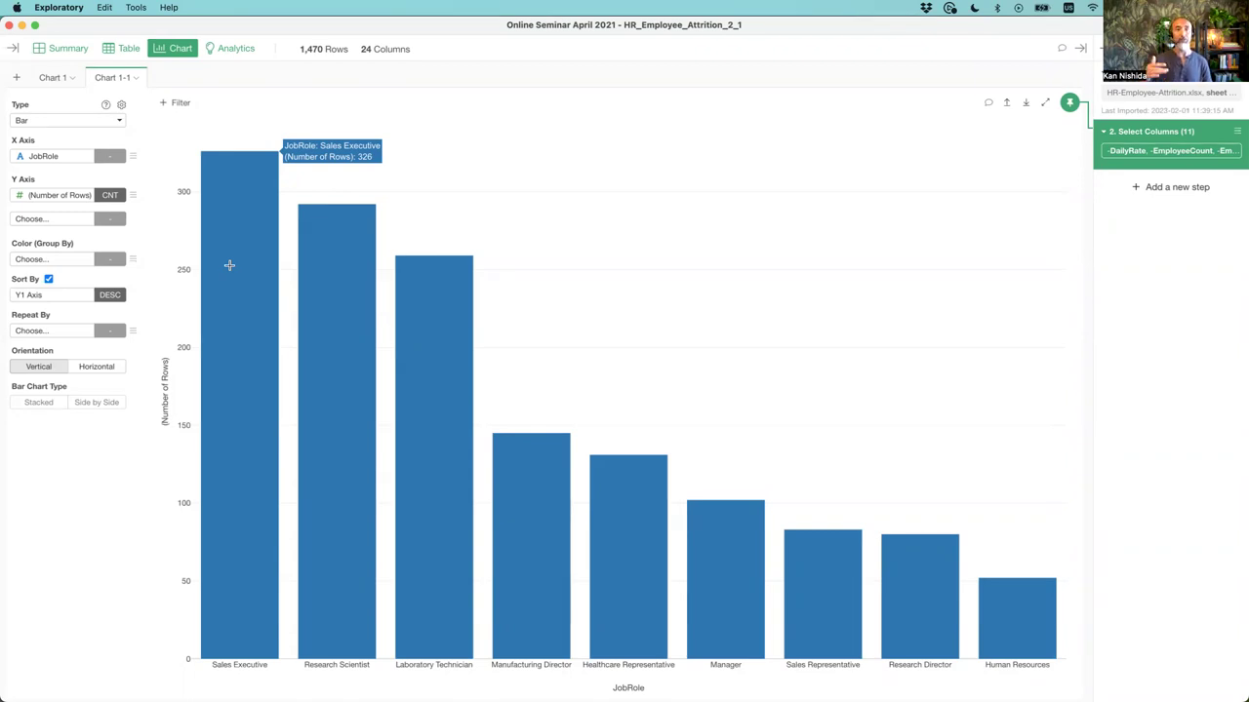
{"action": "left_click", "coordinate": [61, 260]}
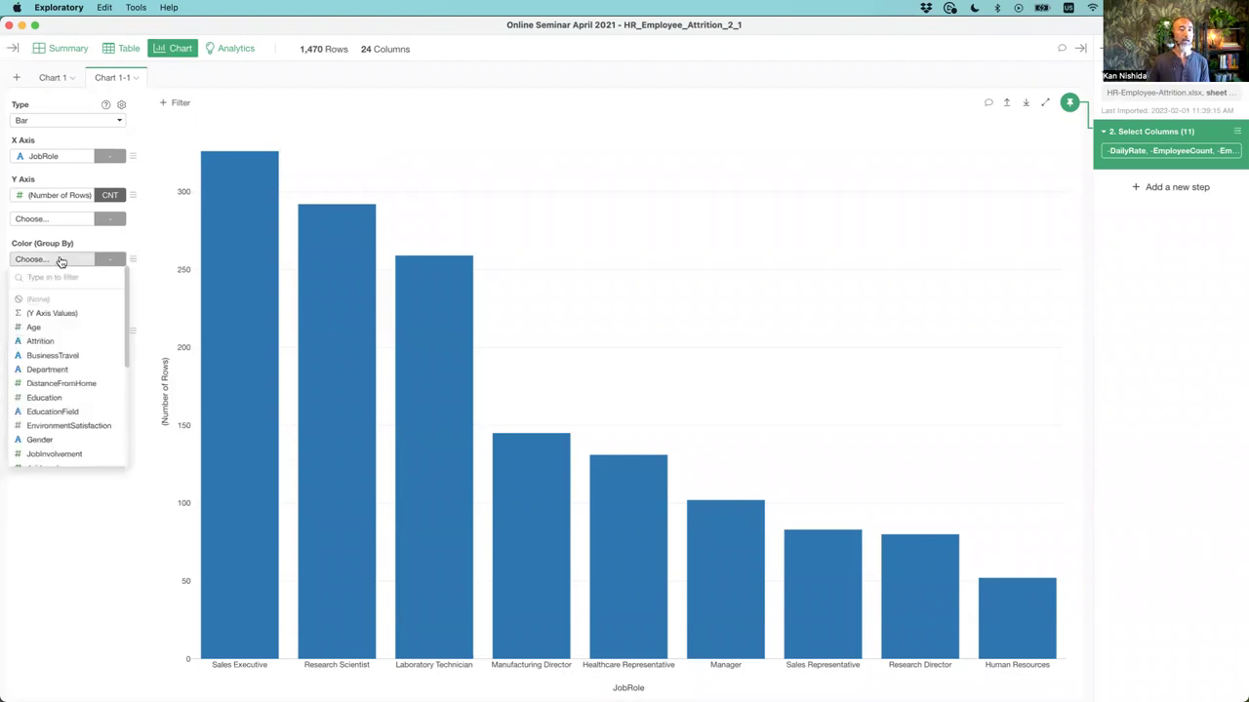
{"action": "left_click", "coordinate": [61, 331]}
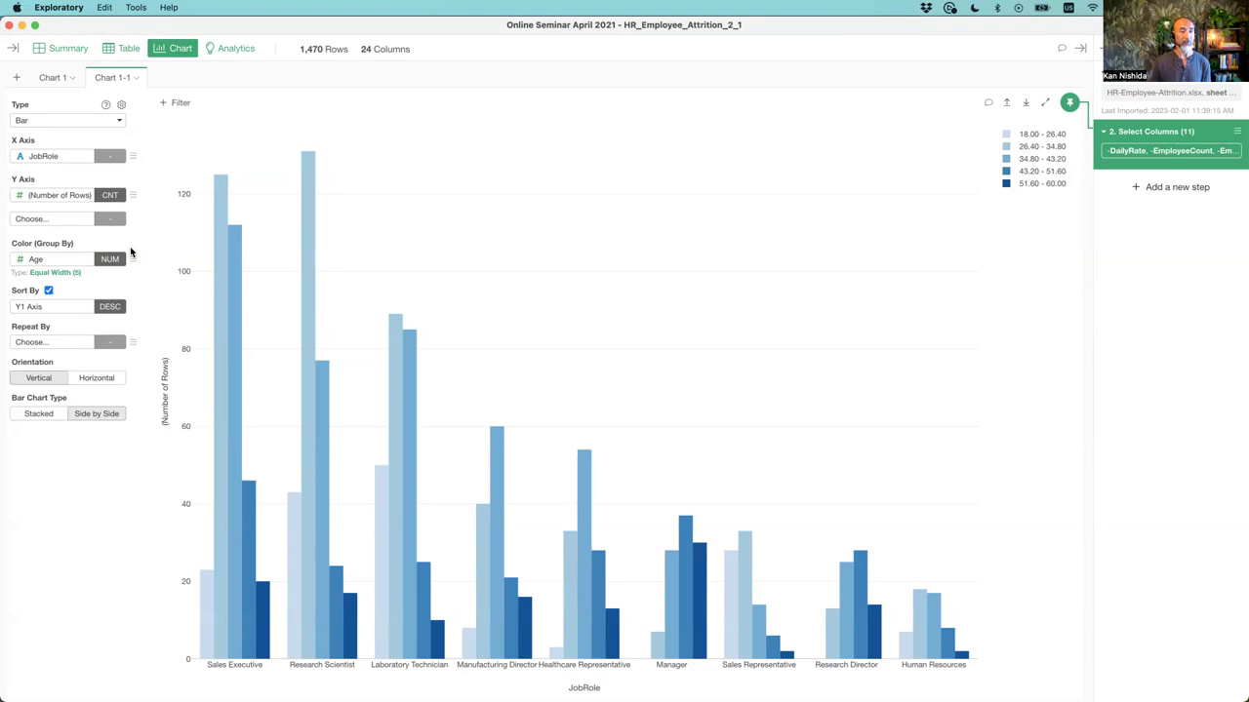
- Change the Age color grouping type to Logical Condition with the condition Age greater than or equal to 40
{"action": "left_click", "coordinate": [56, 273]}
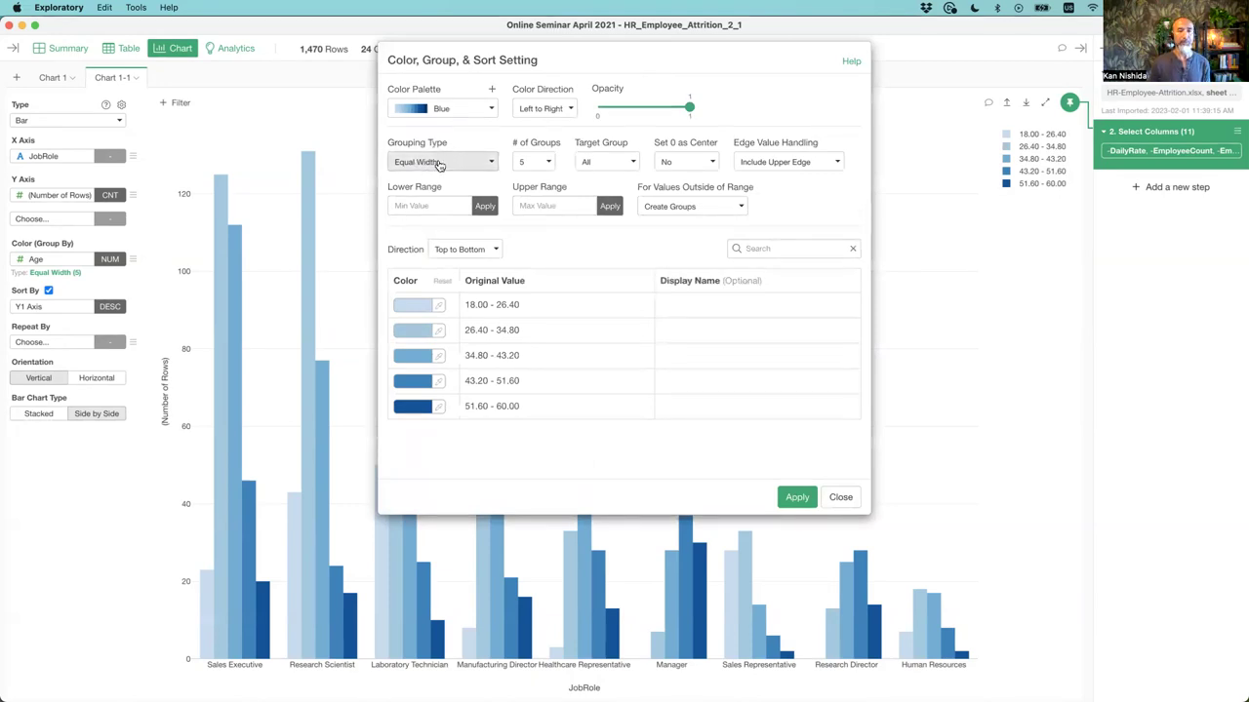
{"action": "left_click", "coordinate": [443, 163]}
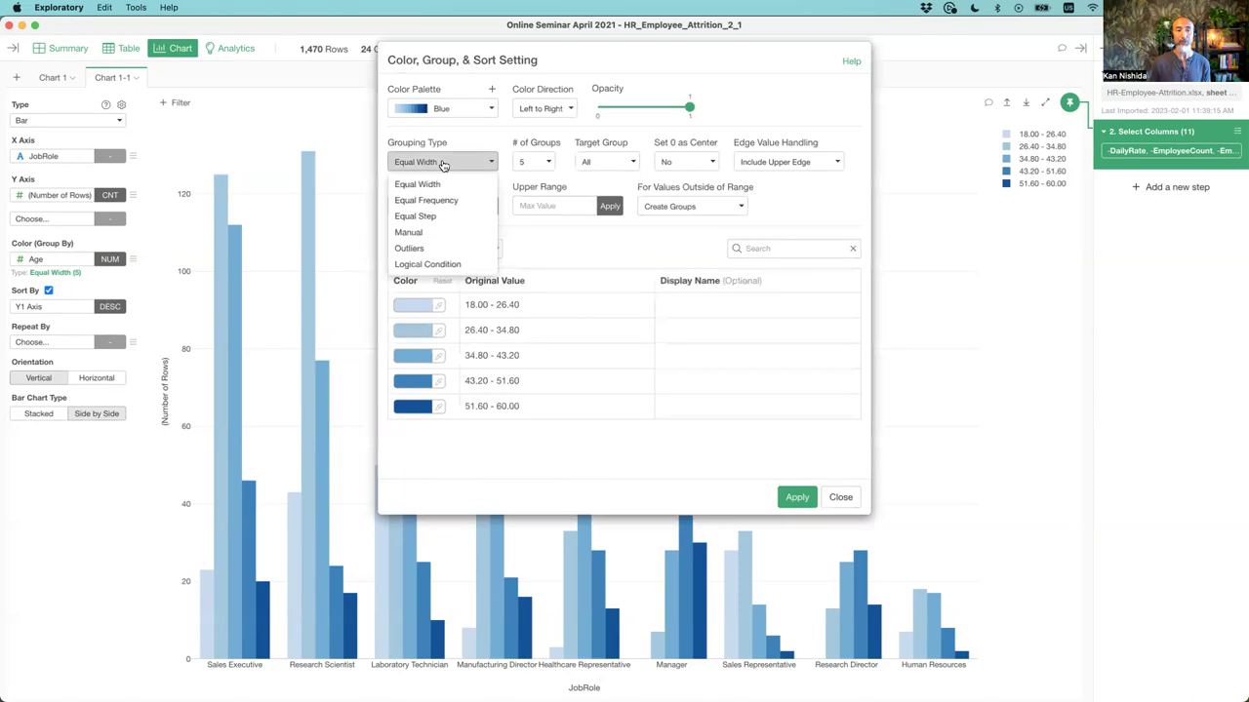
{"action": "left_click", "coordinate": [444, 265]}
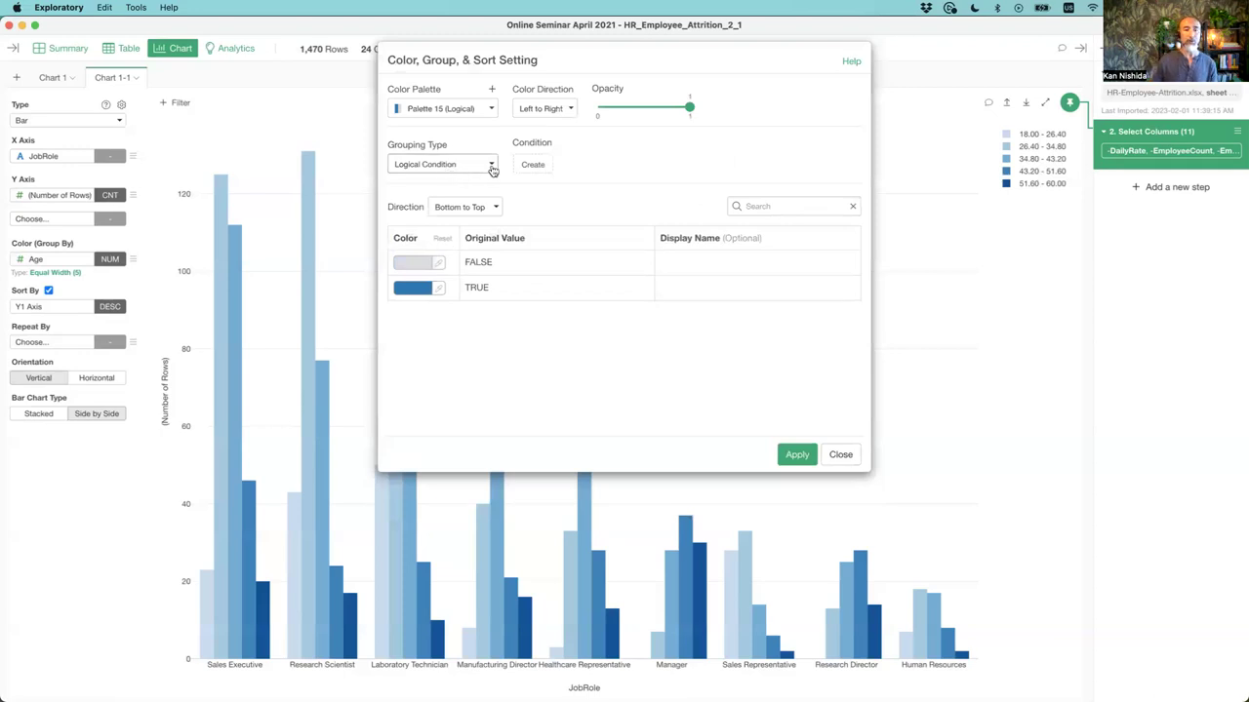
{"action": "left_click", "coordinate": [534, 166]}
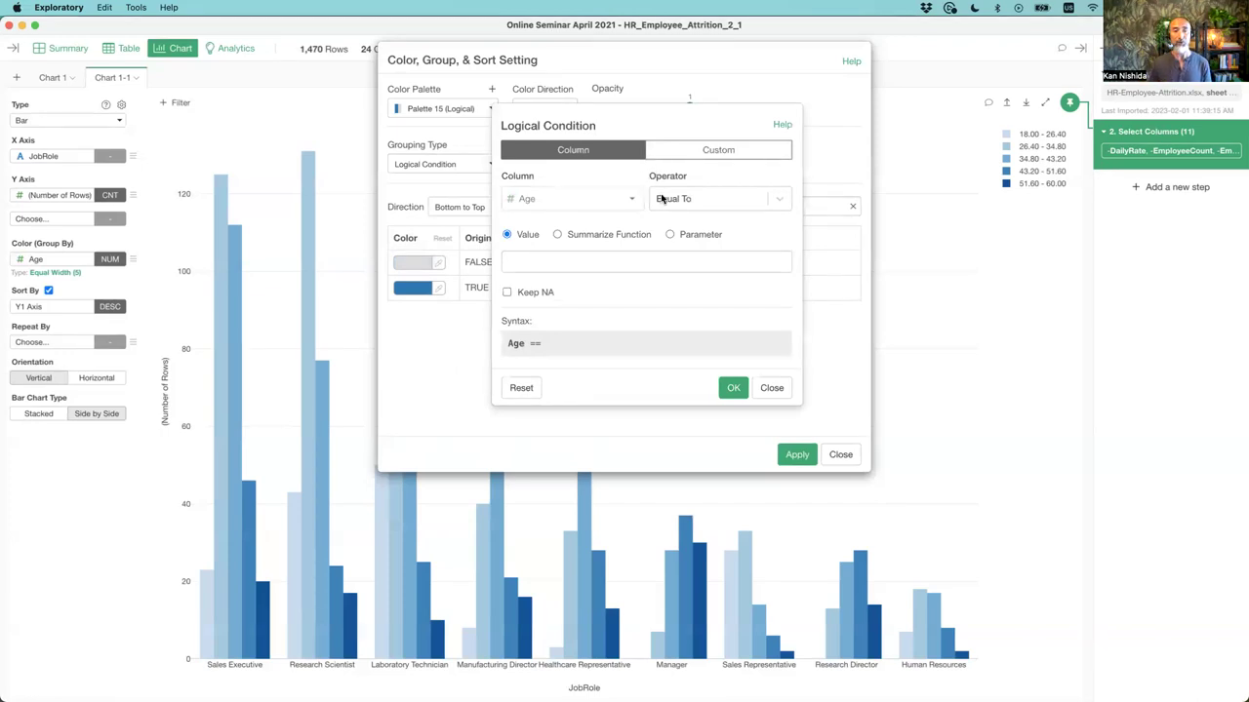
{"action": "left_click", "coordinate": [711, 200]}
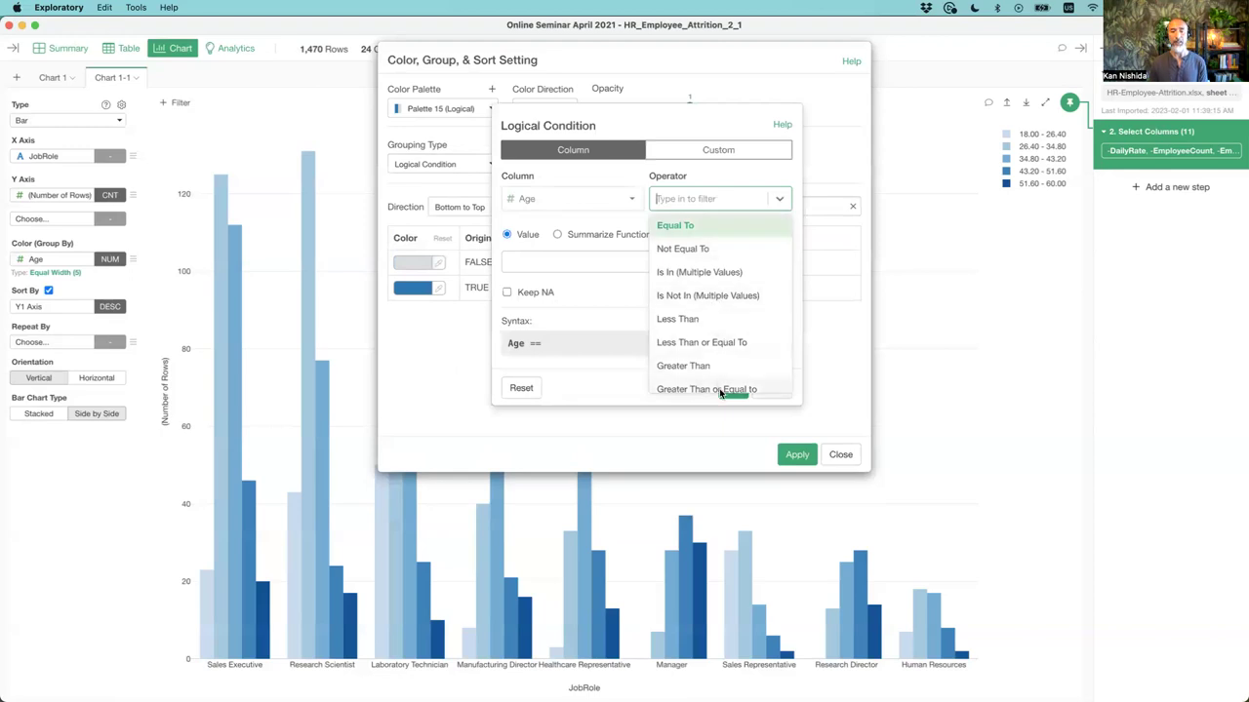
{"action": "left_click", "coordinate": [726, 388]}
{"action": "left_click", "coordinate": [574, 261]}
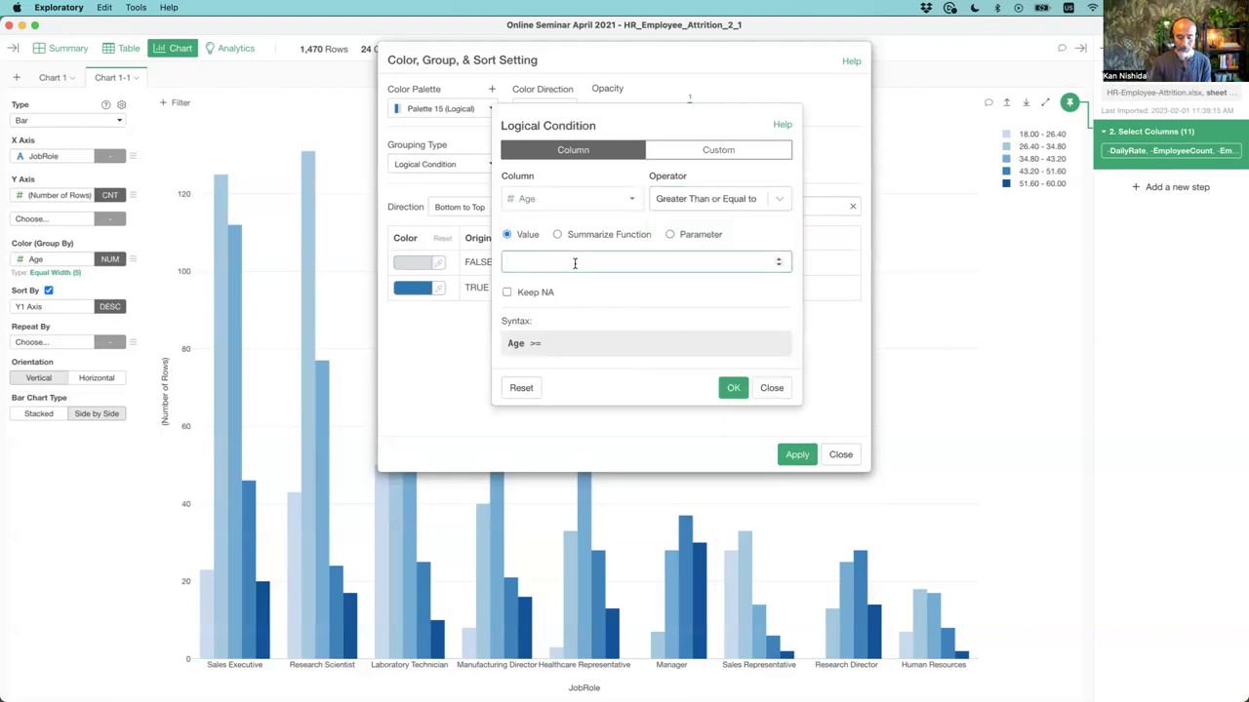
{"action": "type", "text": "40"}
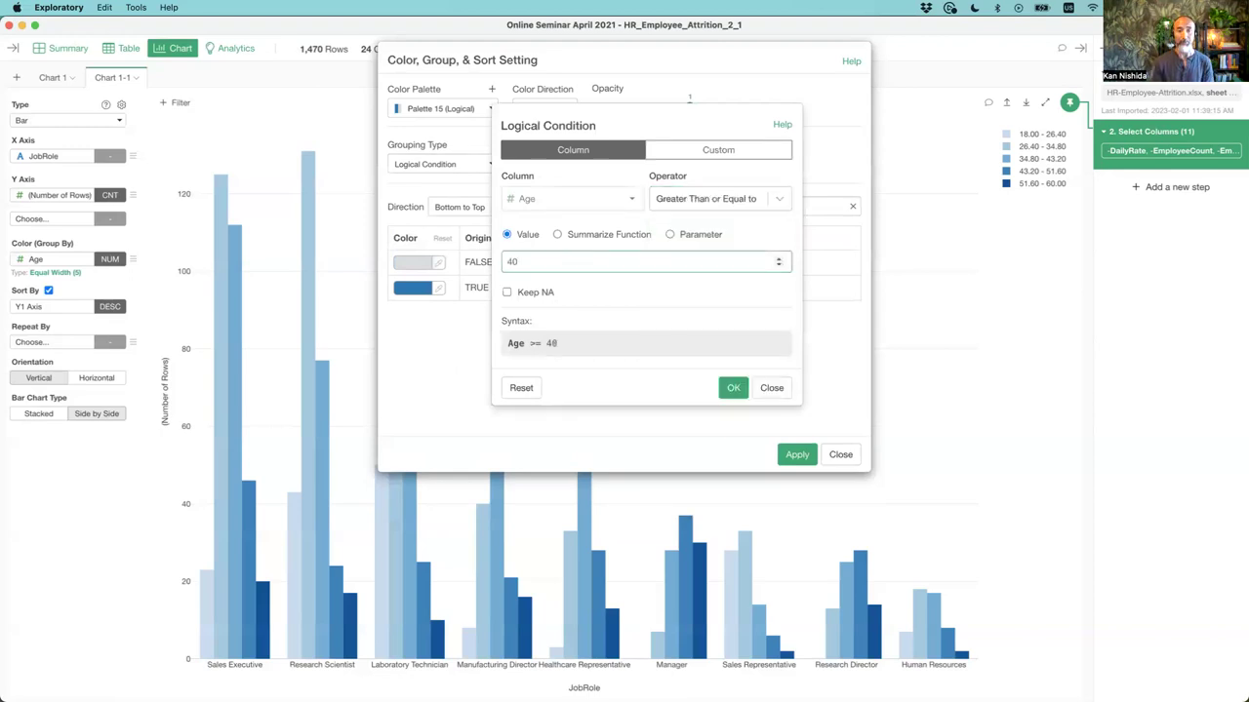
{"action": "left_click", "coordinate": [732, 389]}
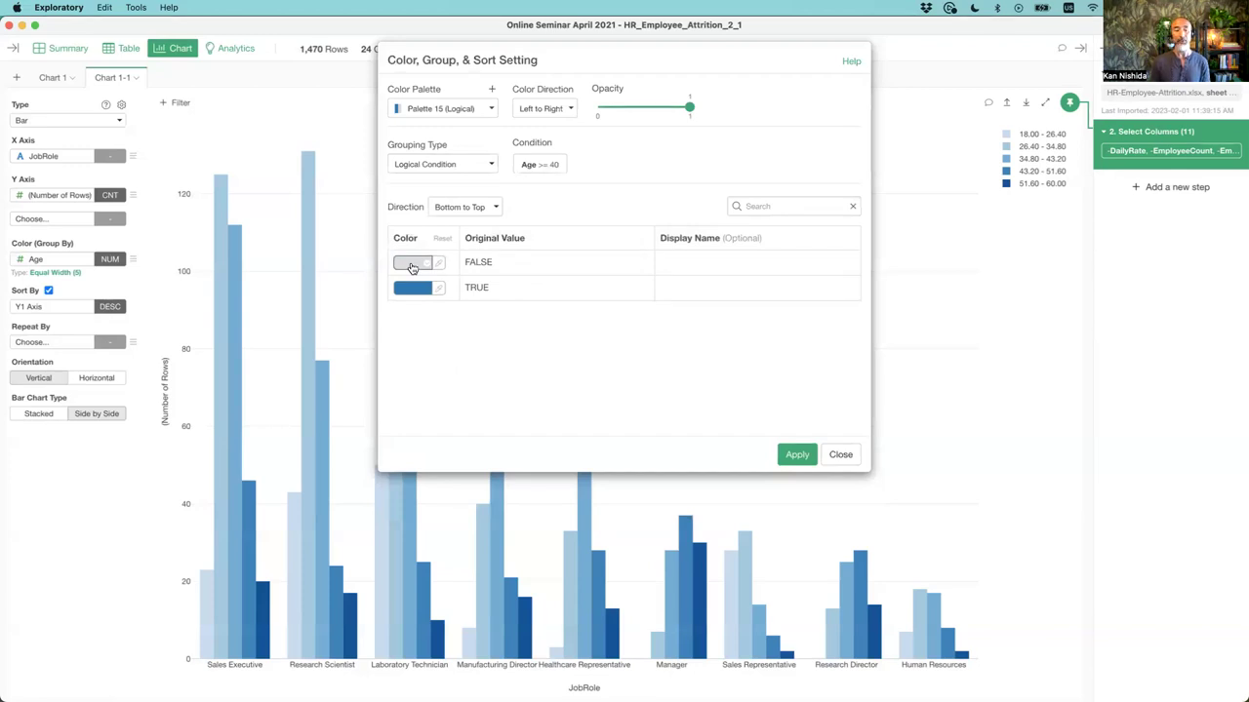
{"action": "left_click", "coordinate": [800, 457]}
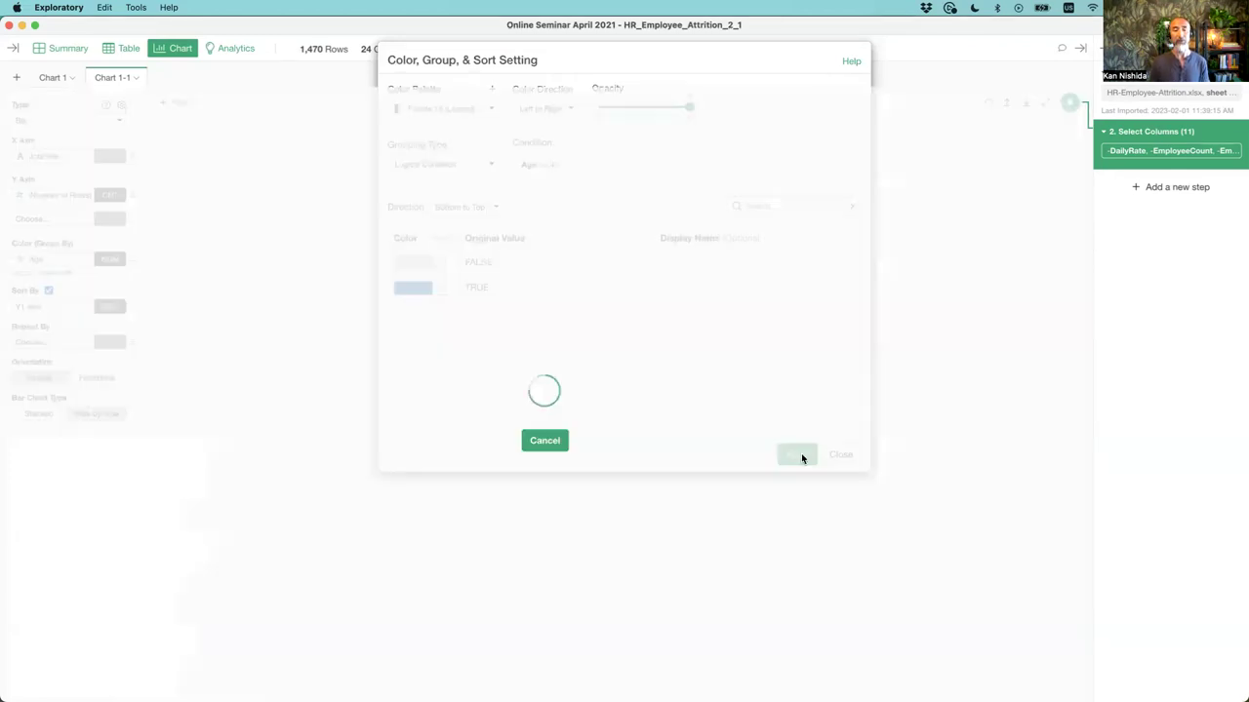
{"action": "left_click", "coordinate": [840, 455]}
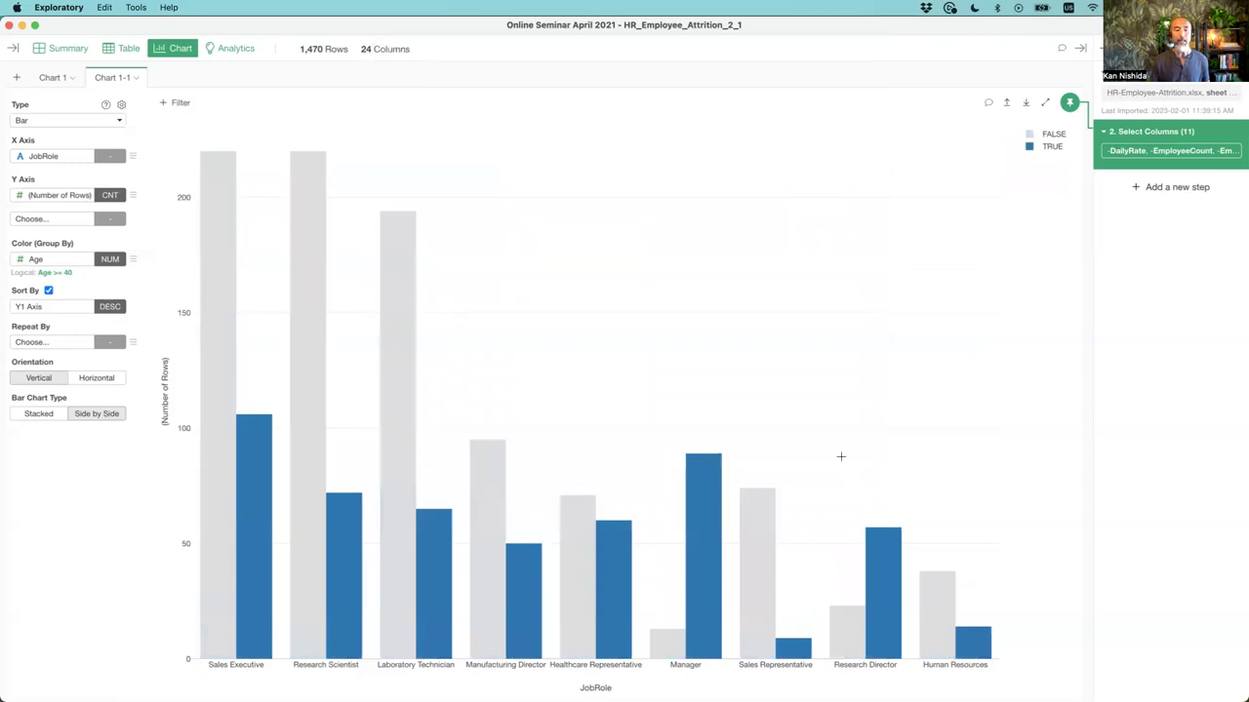
- Stack the bars and show (Number of Rows) as % of Total using a quick window calculation
{"action": "mouse_move", "coordinate": [254, 526]}
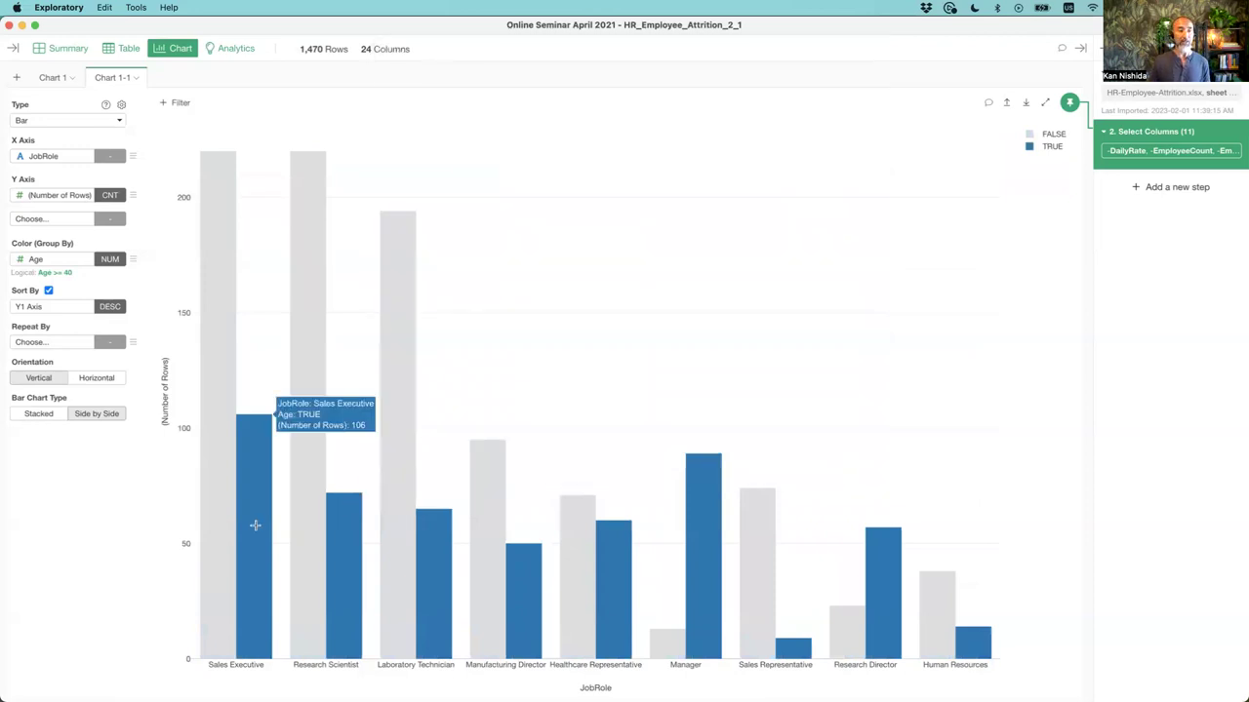
{"action": "left_click", "coordinate": [39, 417]}
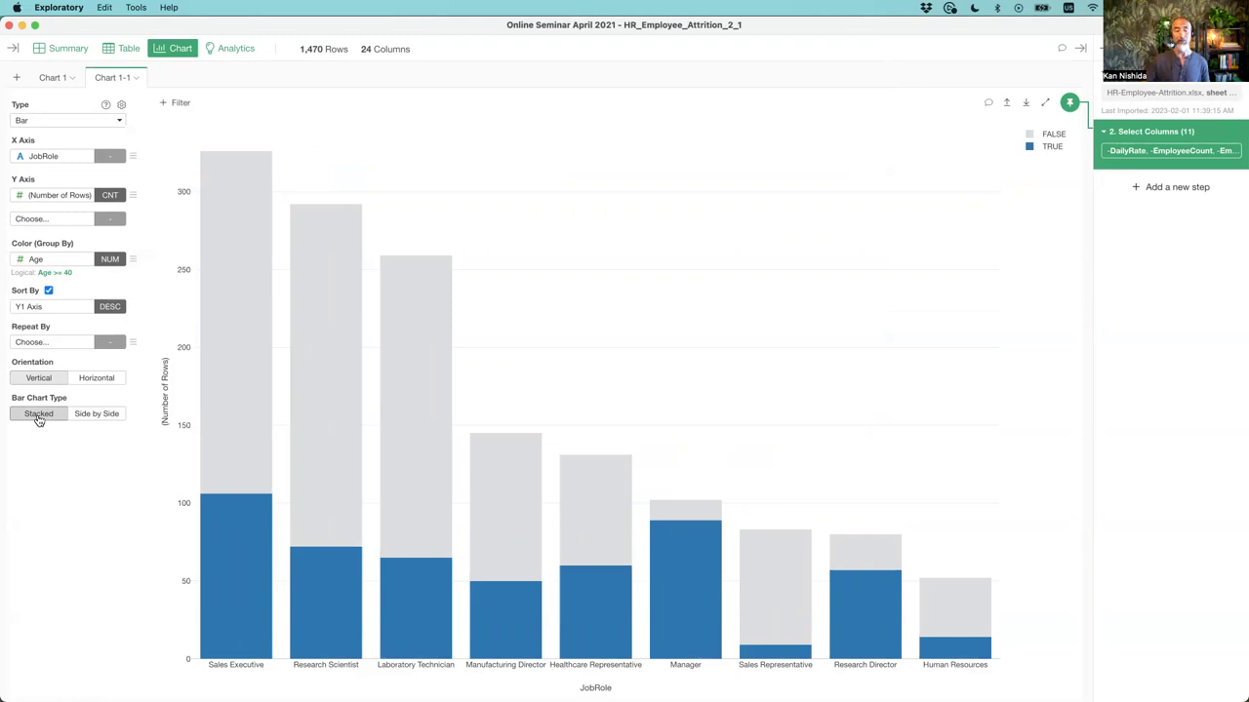
{"action": "left_click", "coordinate": [120, 197]}
{"action": "mouse_move", "coordinate": [98, 258]}
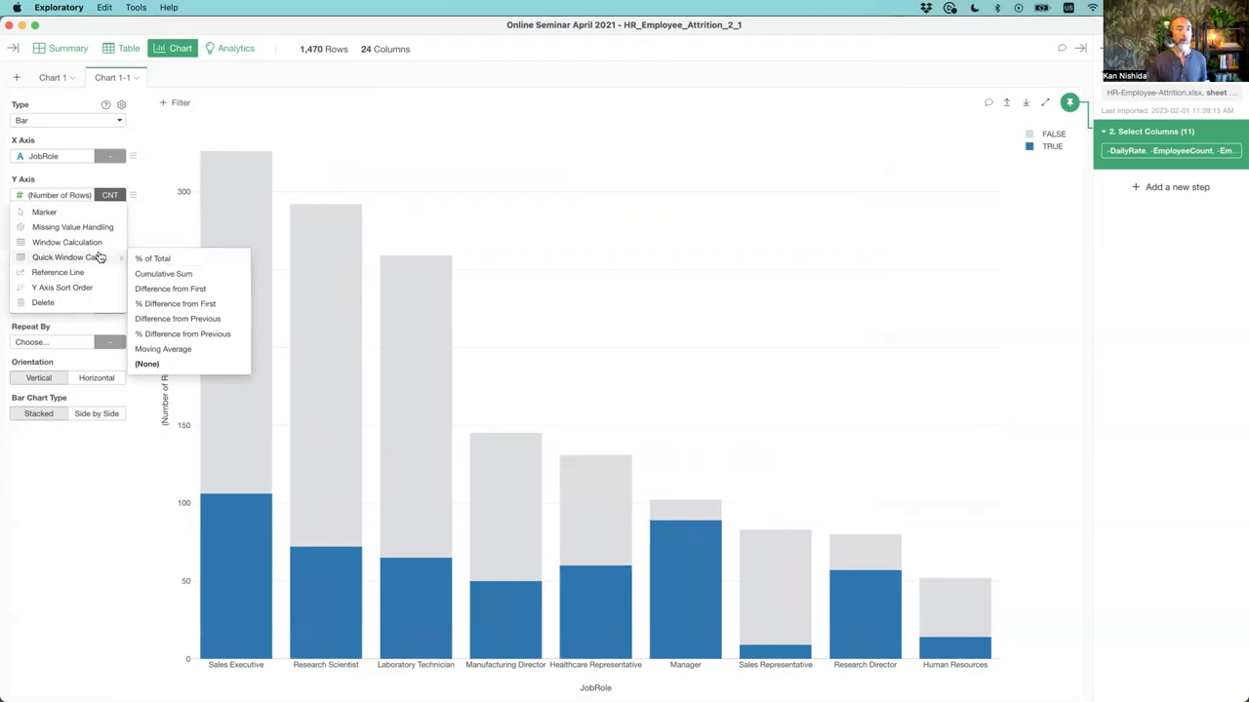
{"action": "left_click", "coordinate": [149, 259]}
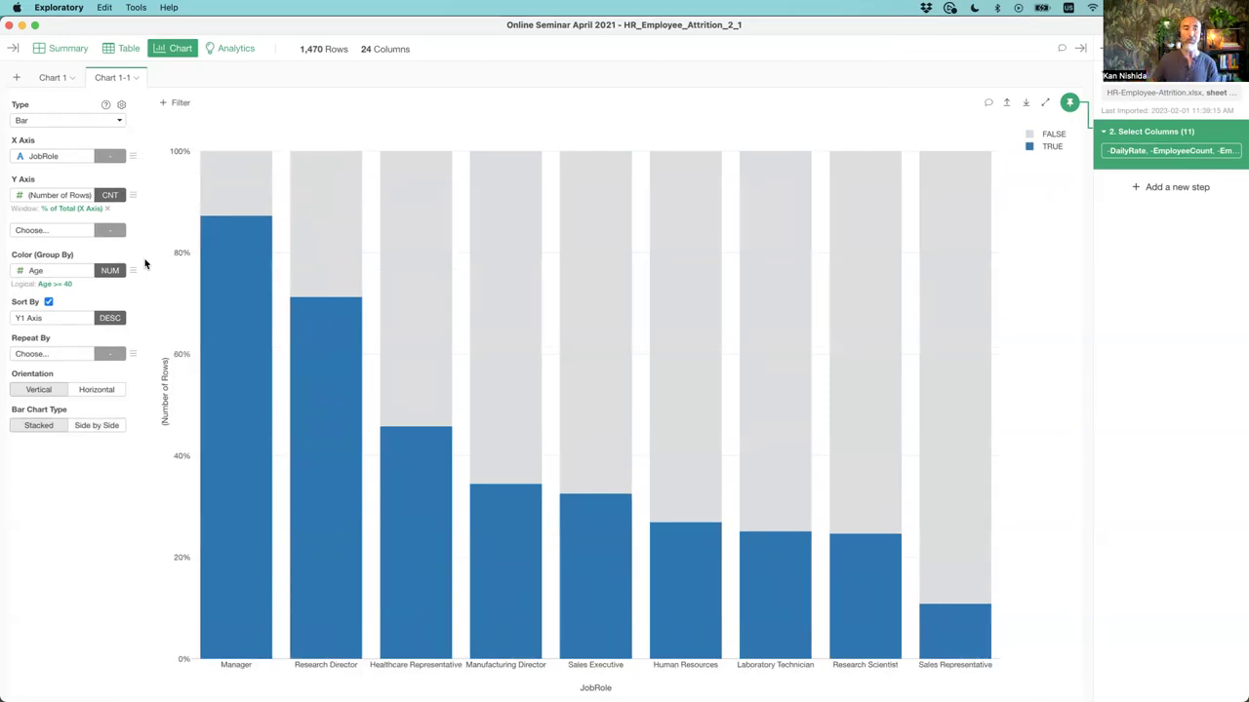
- Check the details of the TRUE segment in the Sales Representative bar and close them
{"action": "mouse_move", "coordinate": [235, 426]}
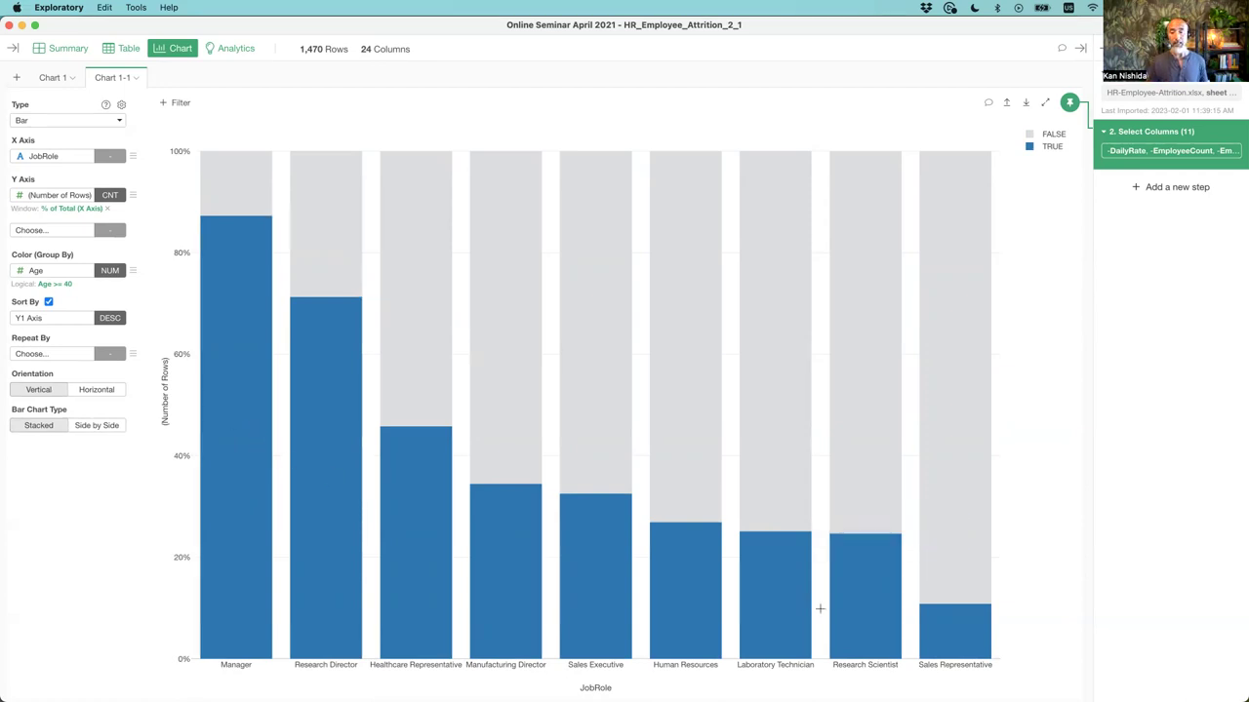
{"action": "left_click", "coordinate": [963, 627]}
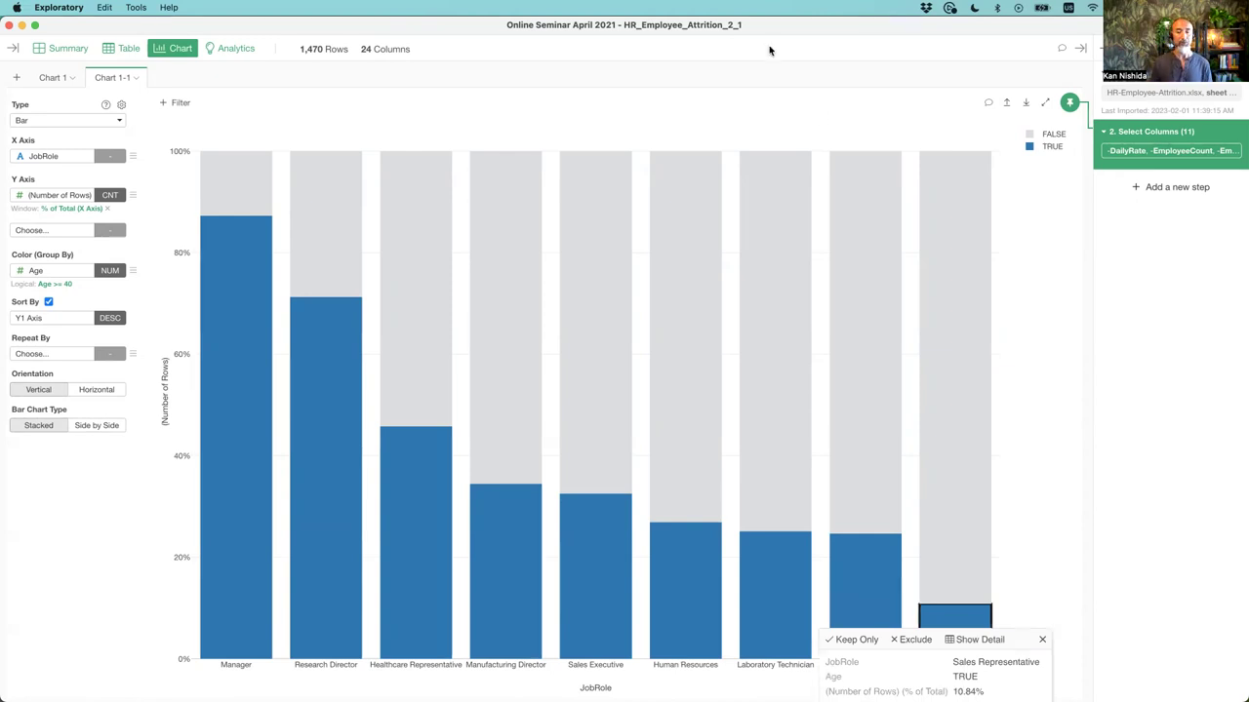
{"action": "left_click", "coordinate": [1042, 640]}
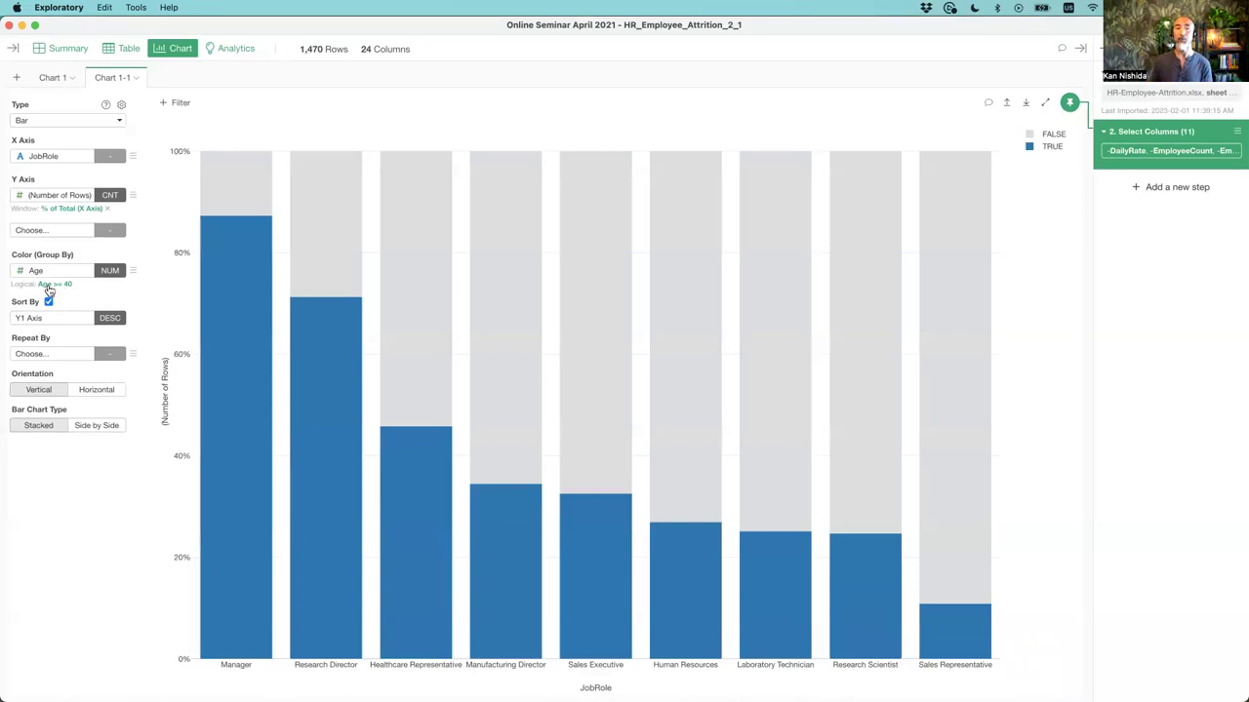
- Look at Chart 1 again and switch to the table view of the data
{"action": "left_click", "coordinate": [48, 78]}
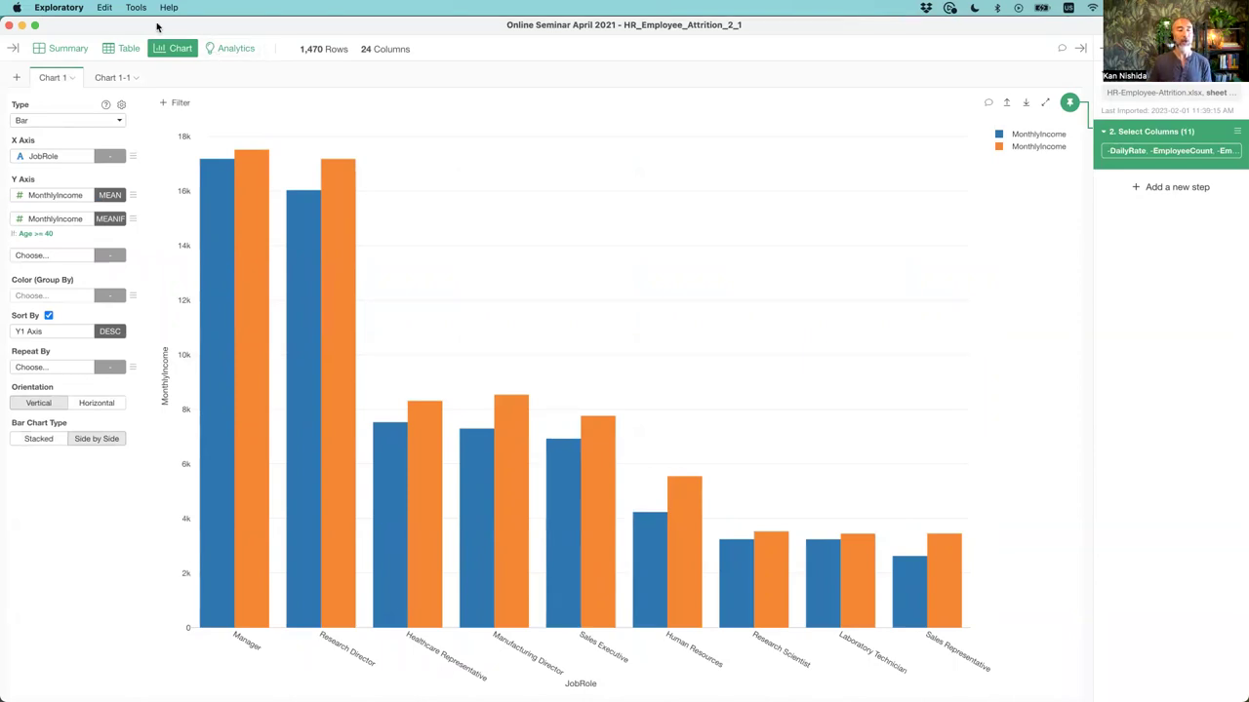
{"action": "left_click", "coordinate": [115, 49]}
- Switch to Keynote and present from the "What is Logical Data Type?" agenda slide through the data type comparison table on slide 15
{"action": "key", "text": "super+Tab"}
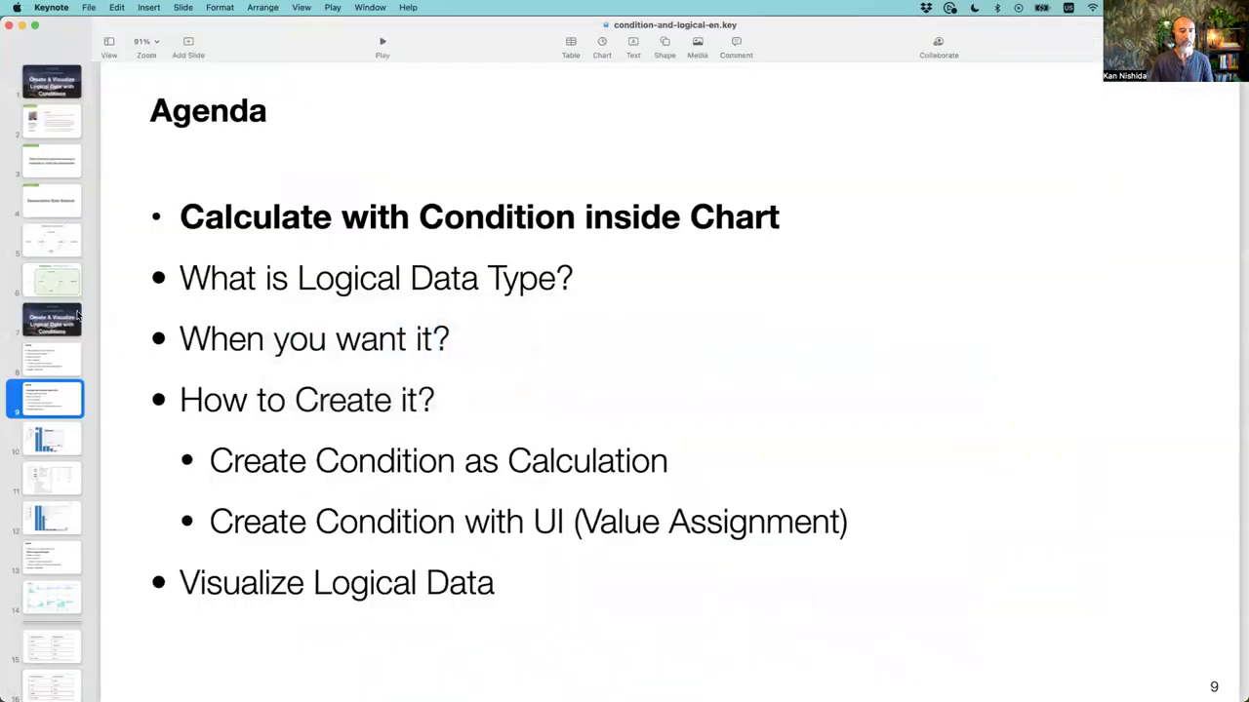
{"action": "left_click", "coordinate": [60, 562]}
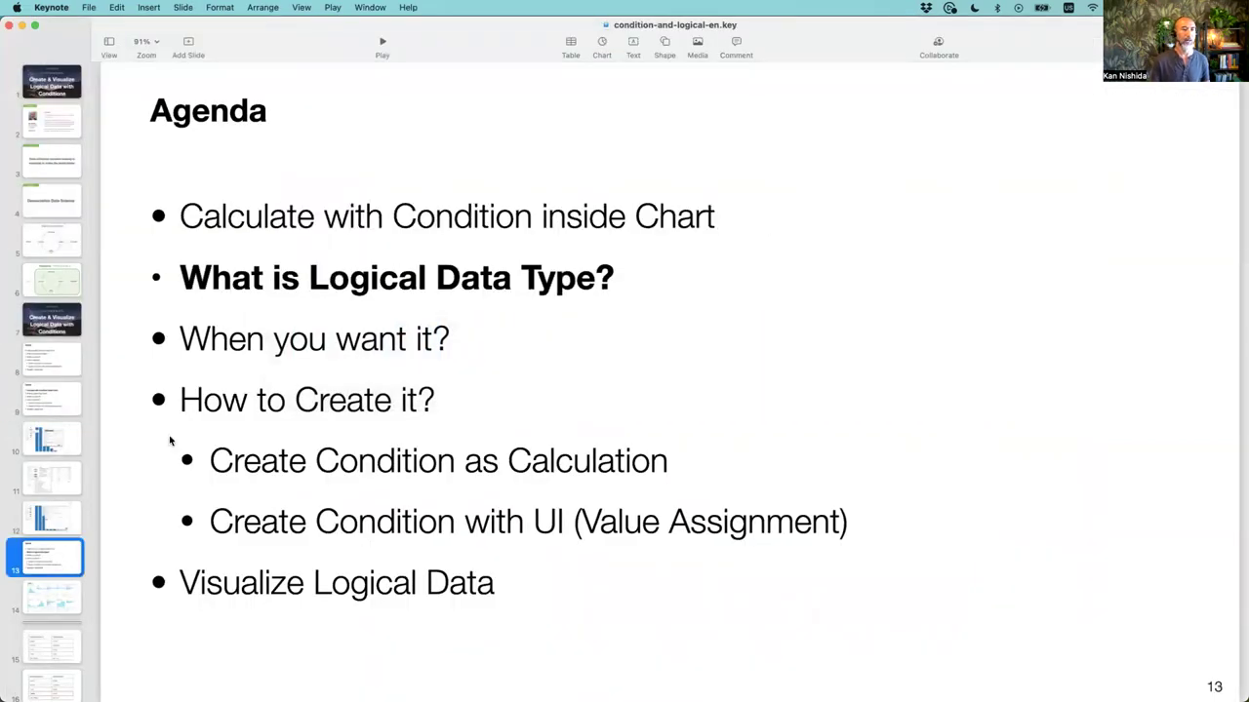
{"action": "left_click", "coordinate": [385, 45]}
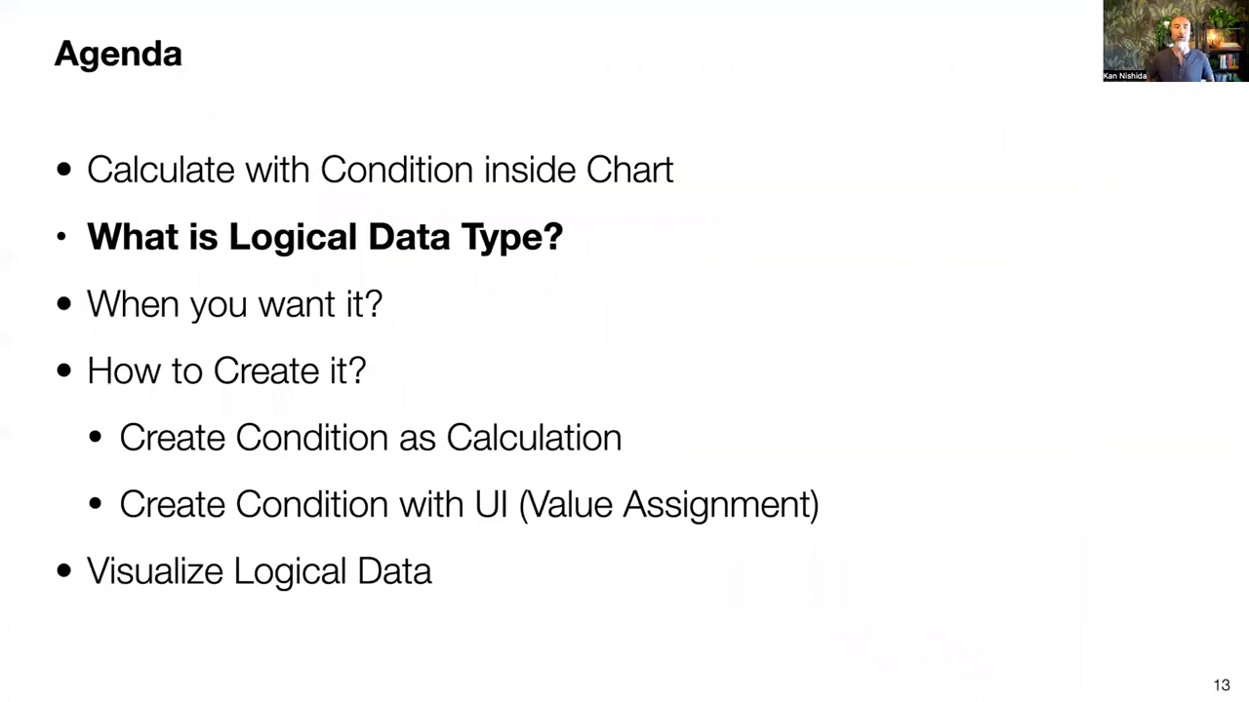
{"action": "key", "text": "Right"}
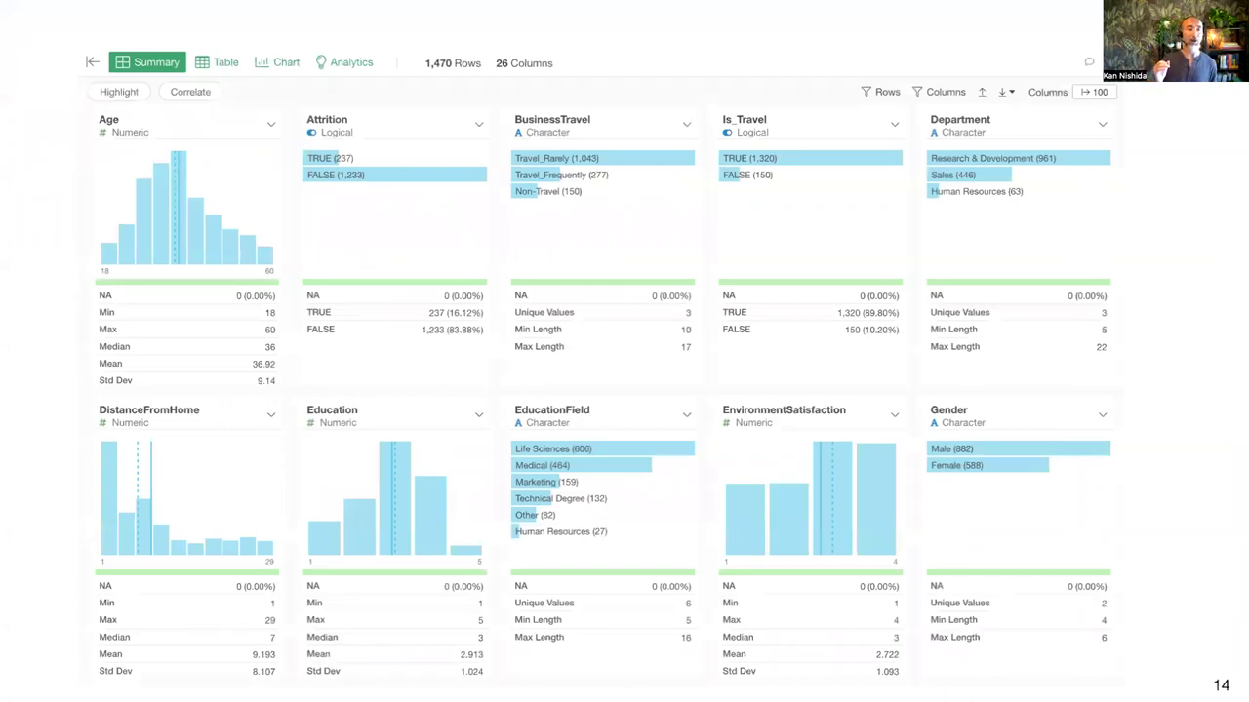
{"action": "key", "text": "Right"}
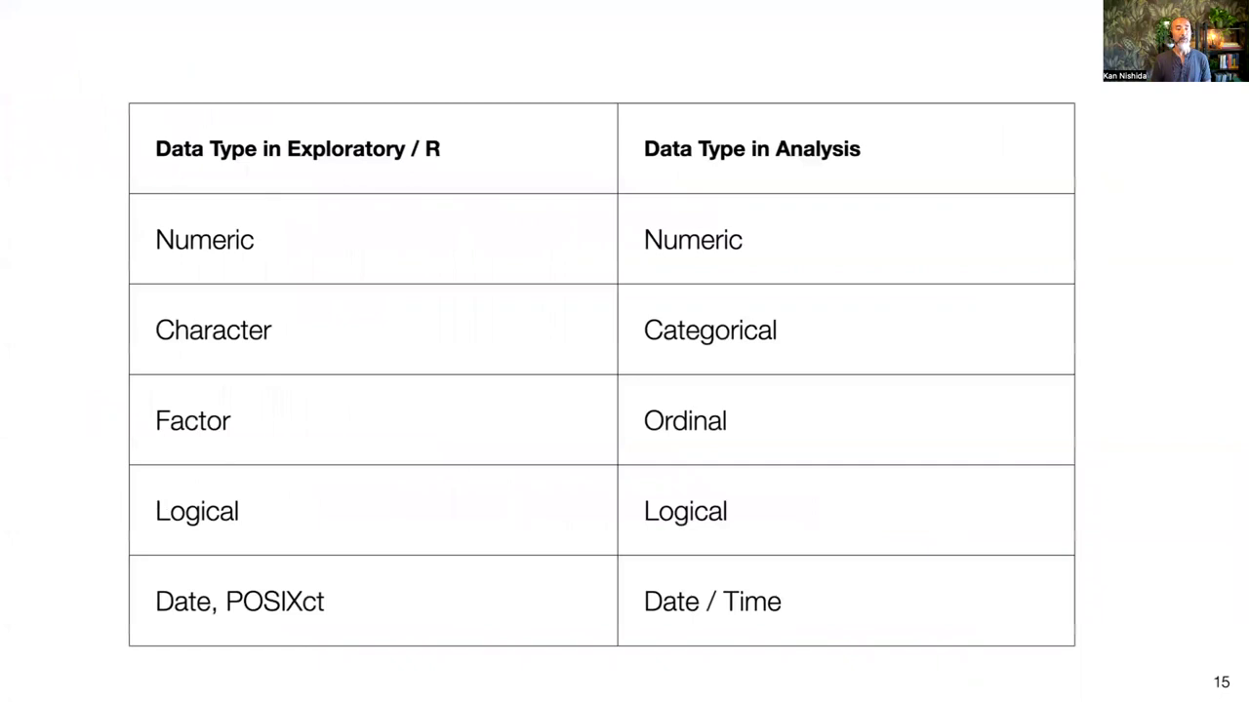
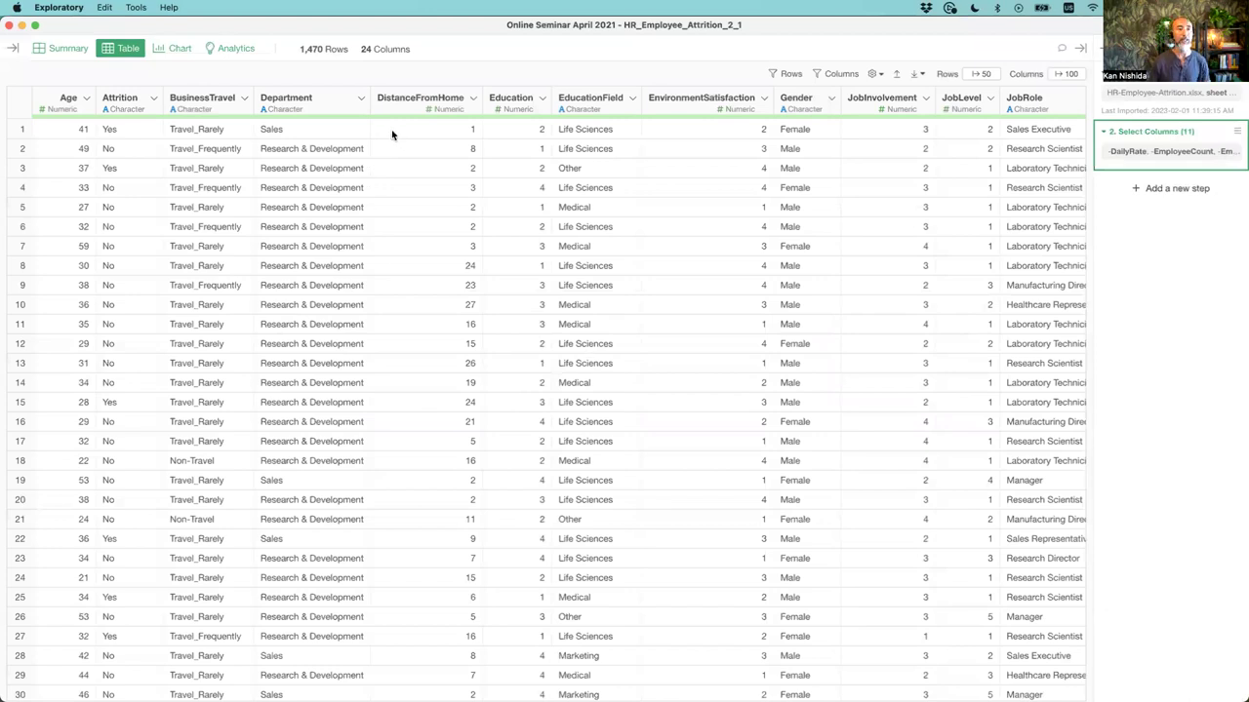
- Select the Attrition column and examine its value distribution in the summary view
{"action": "left_click", "coordinate": [141, 110]}
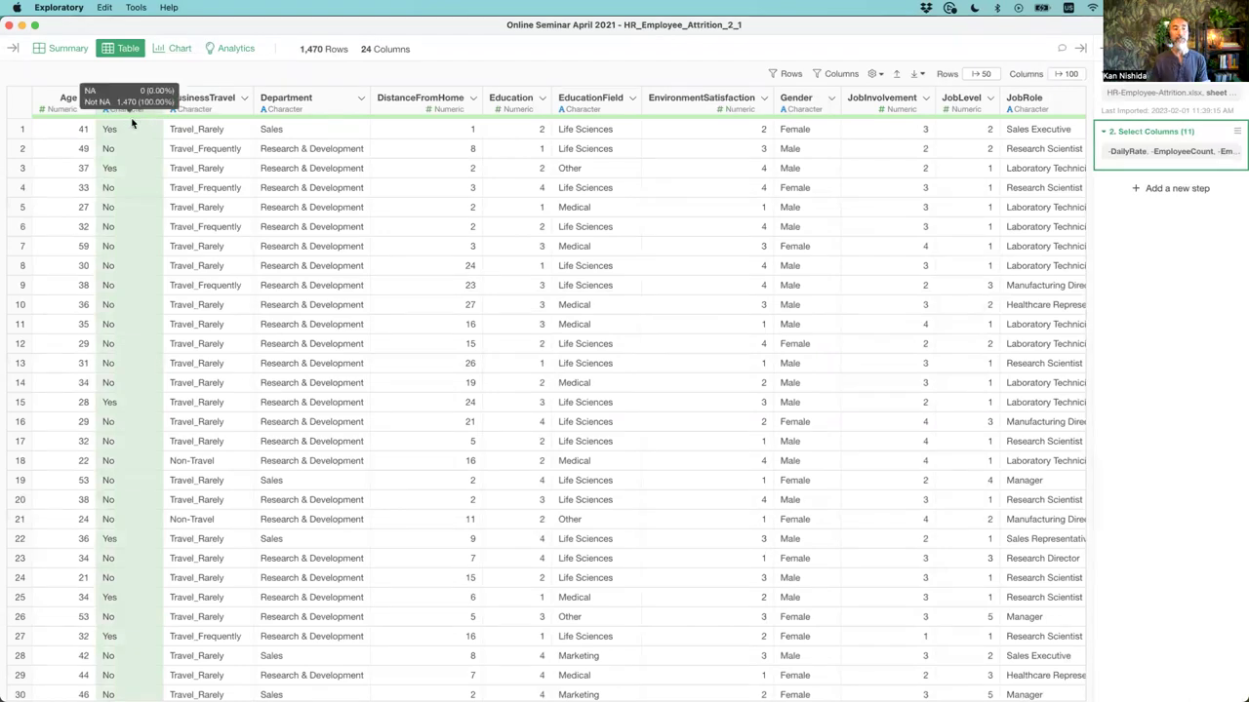
{"action": "left_click", "coordinate": [63, 49]}
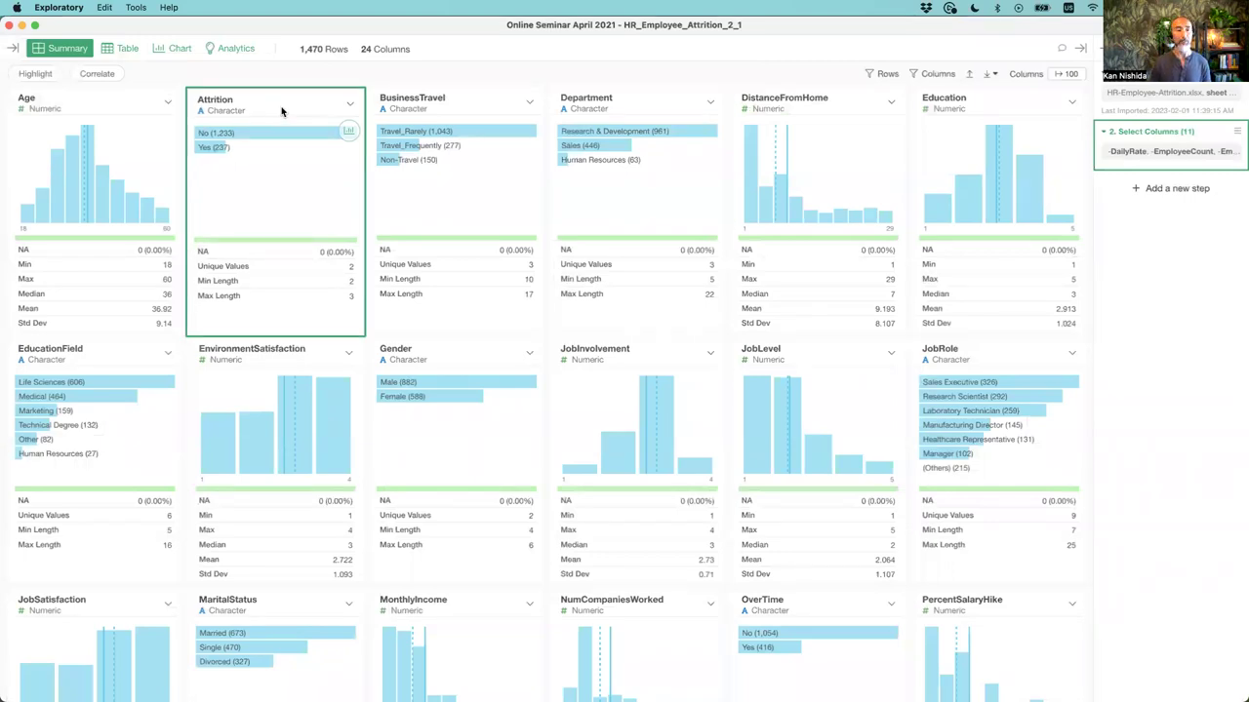
{"action": "mouse_move", "coordinate": [214, 137]}
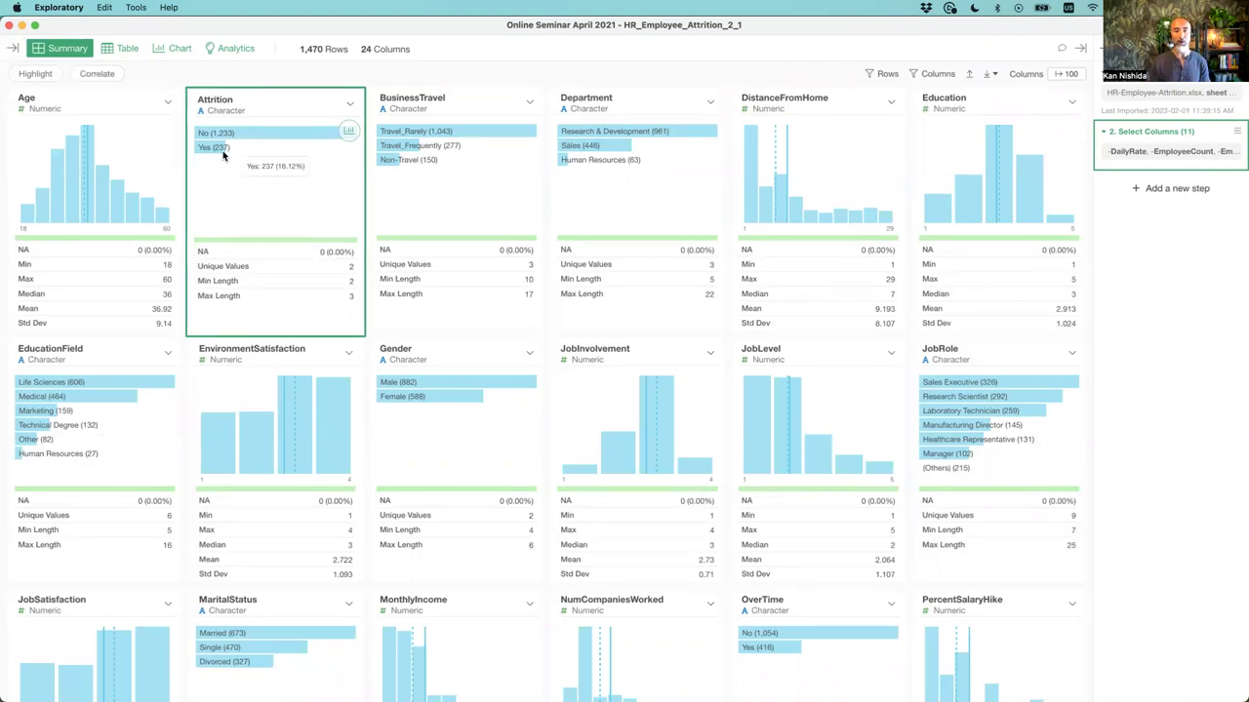
- Set up a Logical data type conversion of the Attrition column with str_logical(Attrition), overwriting the existing column
{"action": "left_click", "coordinate": [350, 102]}
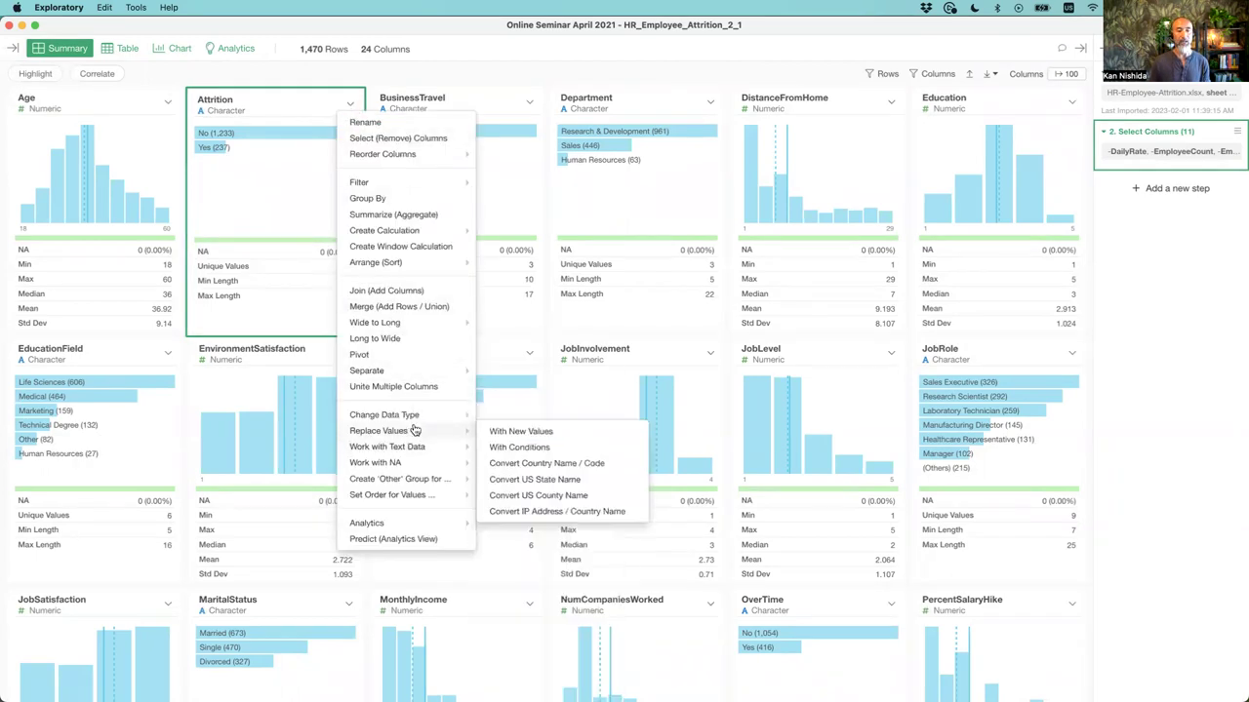
{"action": "mouse_move", "coordinate": [414, 422]}
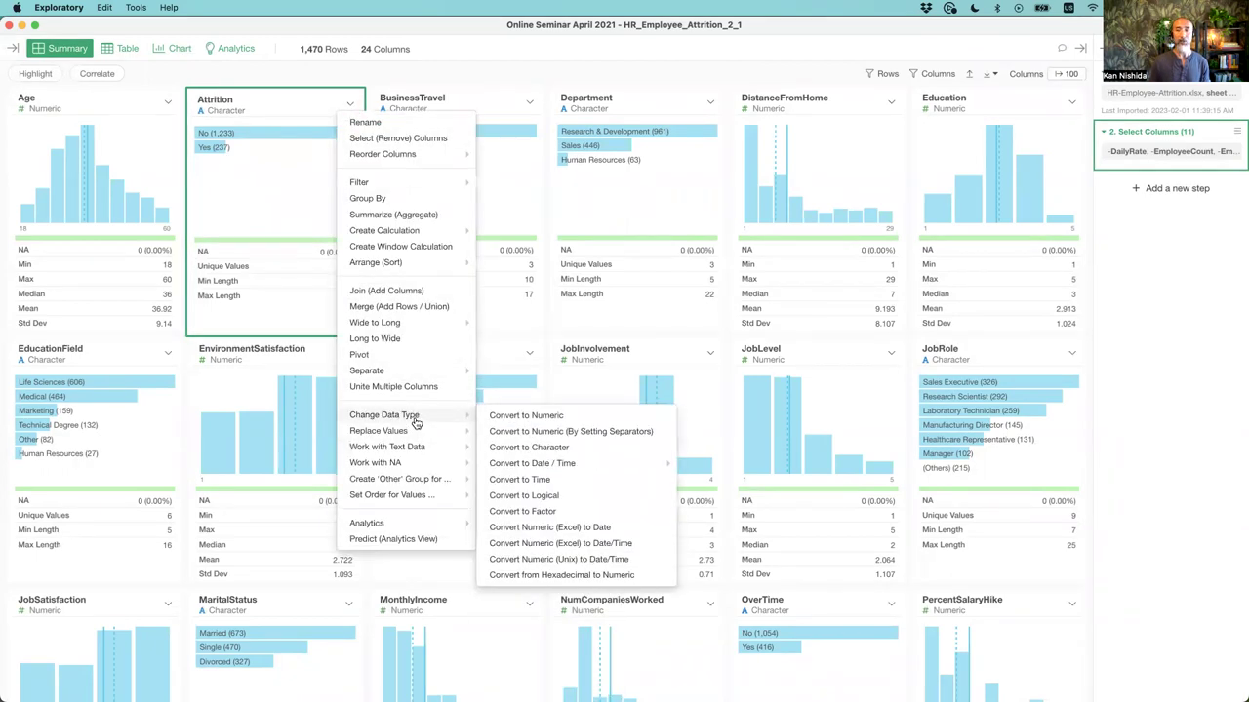
{"action": "left_click", "coordinate": [584, 496]}
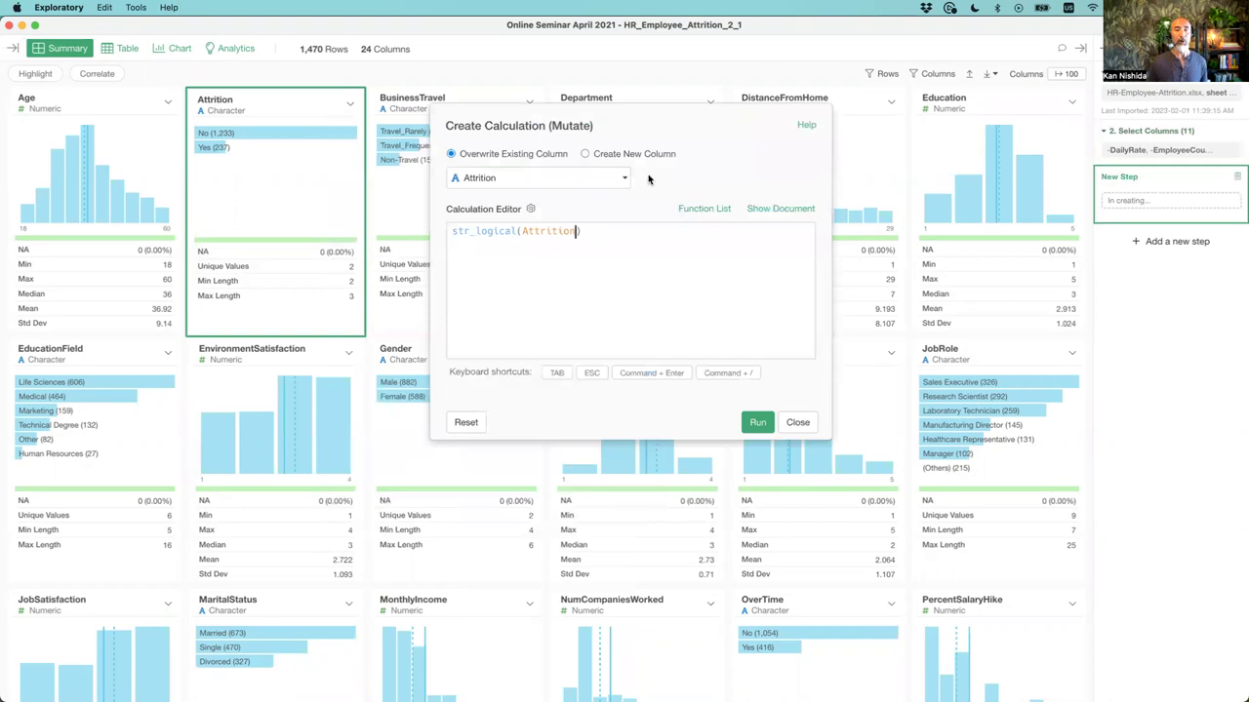
{"action": "left_click_drag", "start_coordinate": [643, 120], "coordinate": [629, 175]}
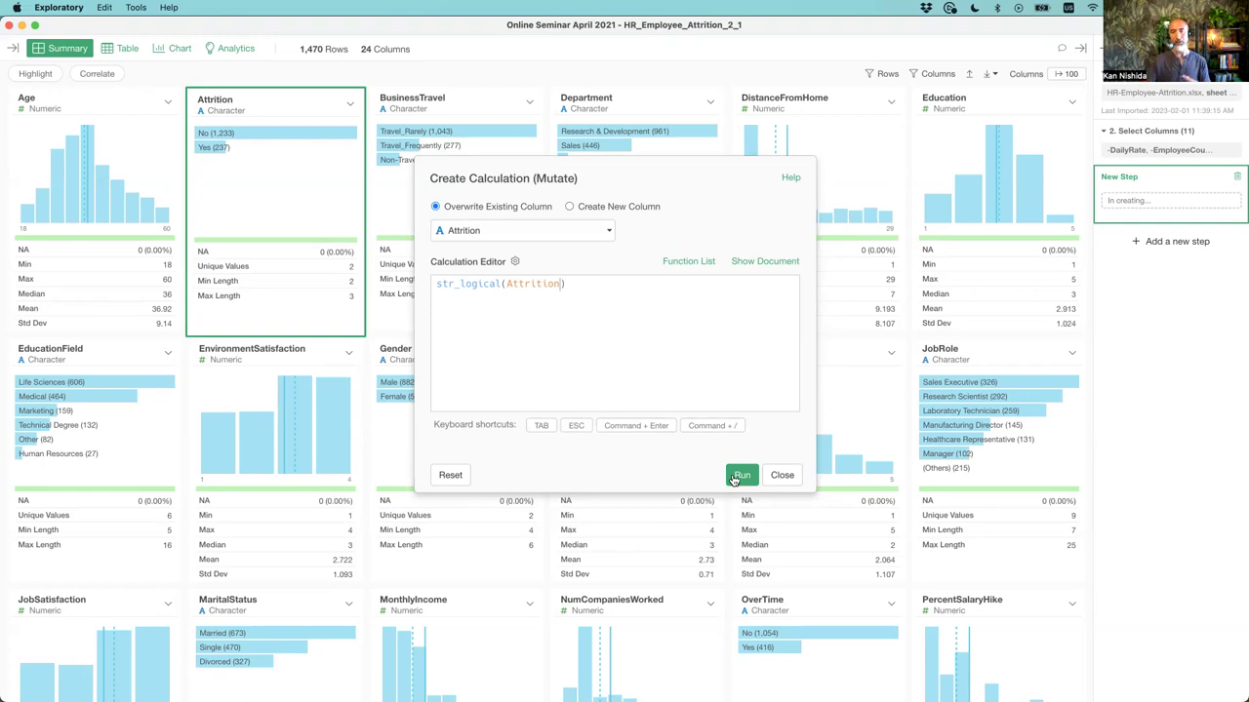
- Try adding a true_value argument to the str_logical calculation for Attrition and remove it again
{"action": "left_click", "coordinate": [555, 284]}
{"action": "key", "text": "Escape"}
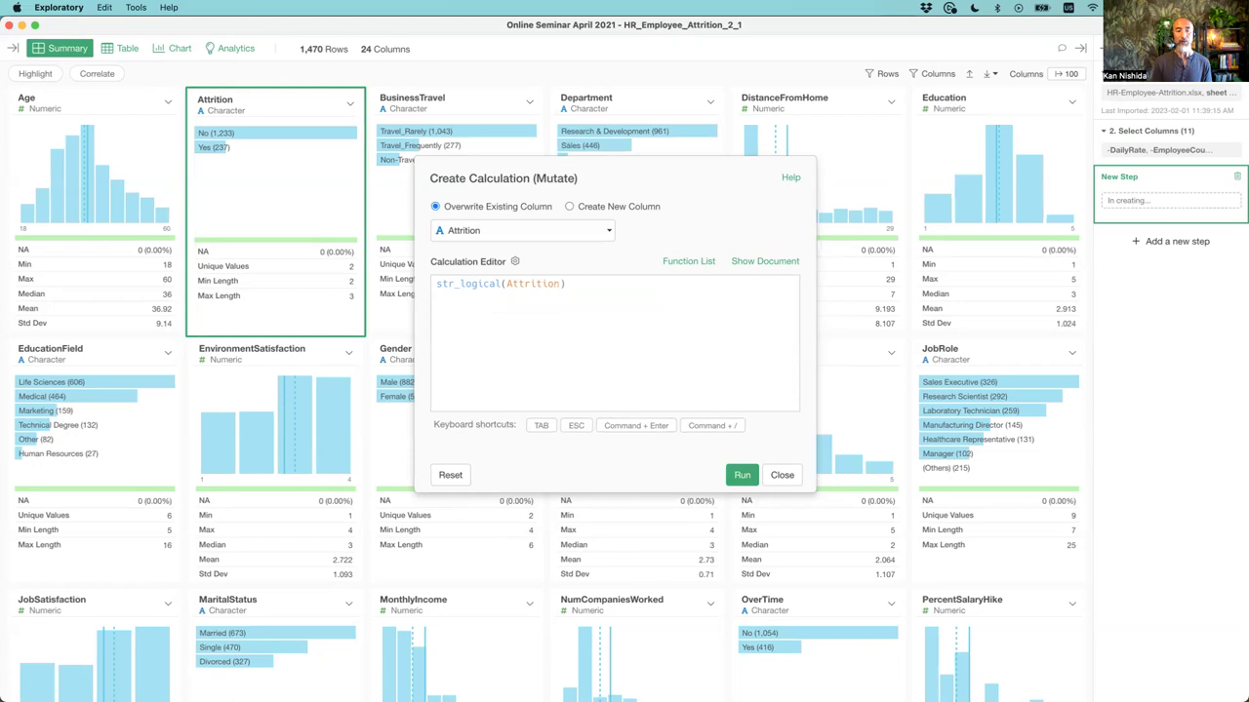
{"action": "type", "text": ","}
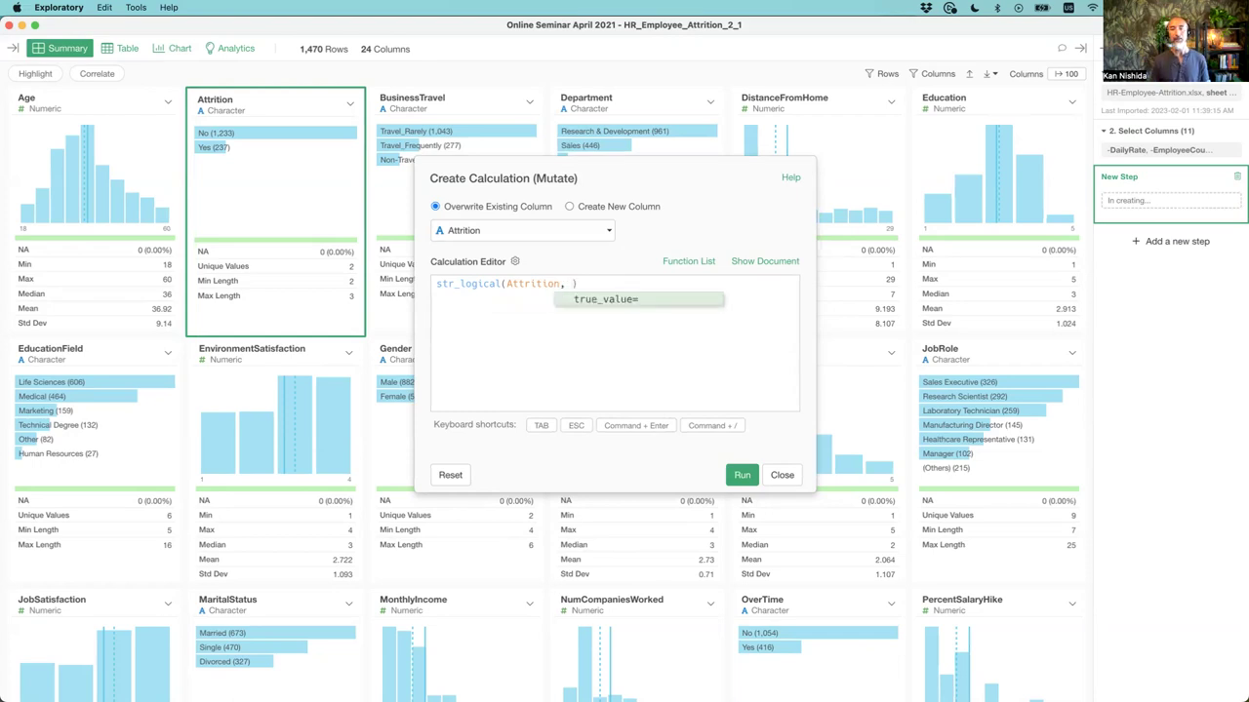
{"action": "key", "text": "Tab"}
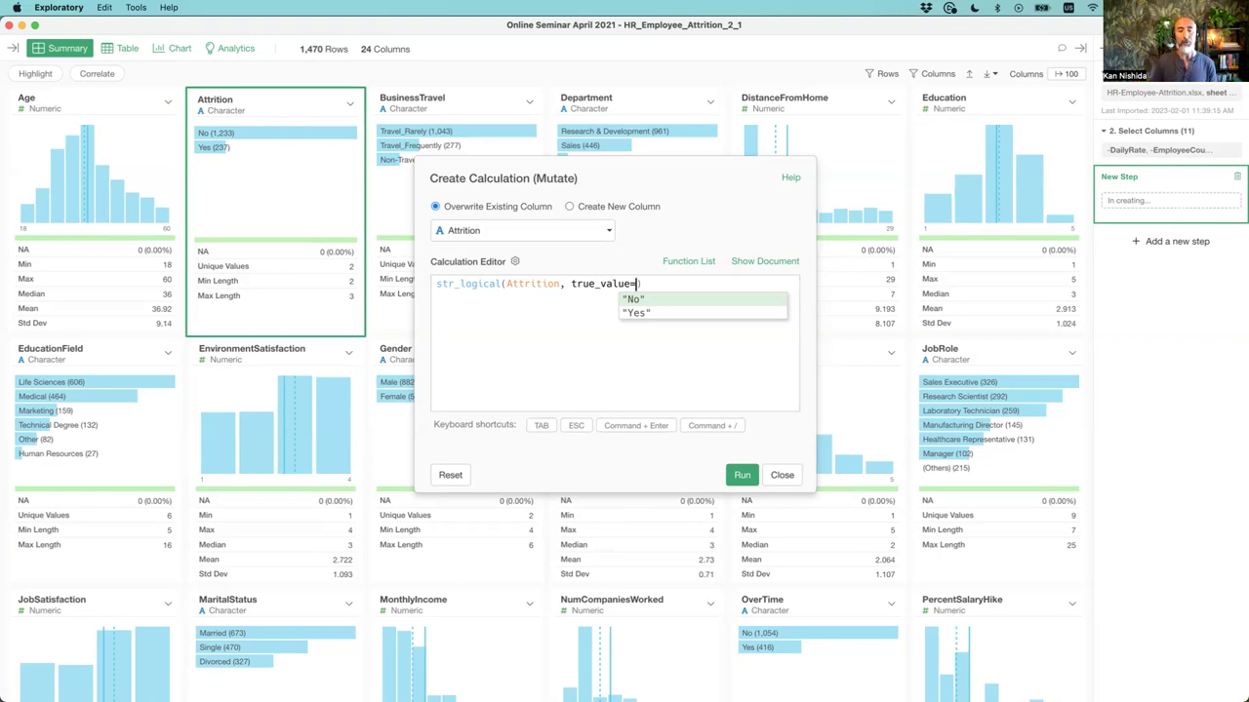
{"action": "key", "text": "BackSpace"}
{"action": "key", "text": "BackSpace"}
{"action": "key", "text": "BackSpace"}
{"action": "key", "text": "BackSpace"}
{"action": "key", "text": "BackSpace"}
{"action": "key", "text": "BackSpace"}
{"action": "key", "text": "BackSpace"}
{"action": "key", "text": "BackSpace"}
{"action": "key", "text": "BackSpace"}
{"action": "key", "text": "BackSpace"}
{"action": "key", "text": "BackSpace"}
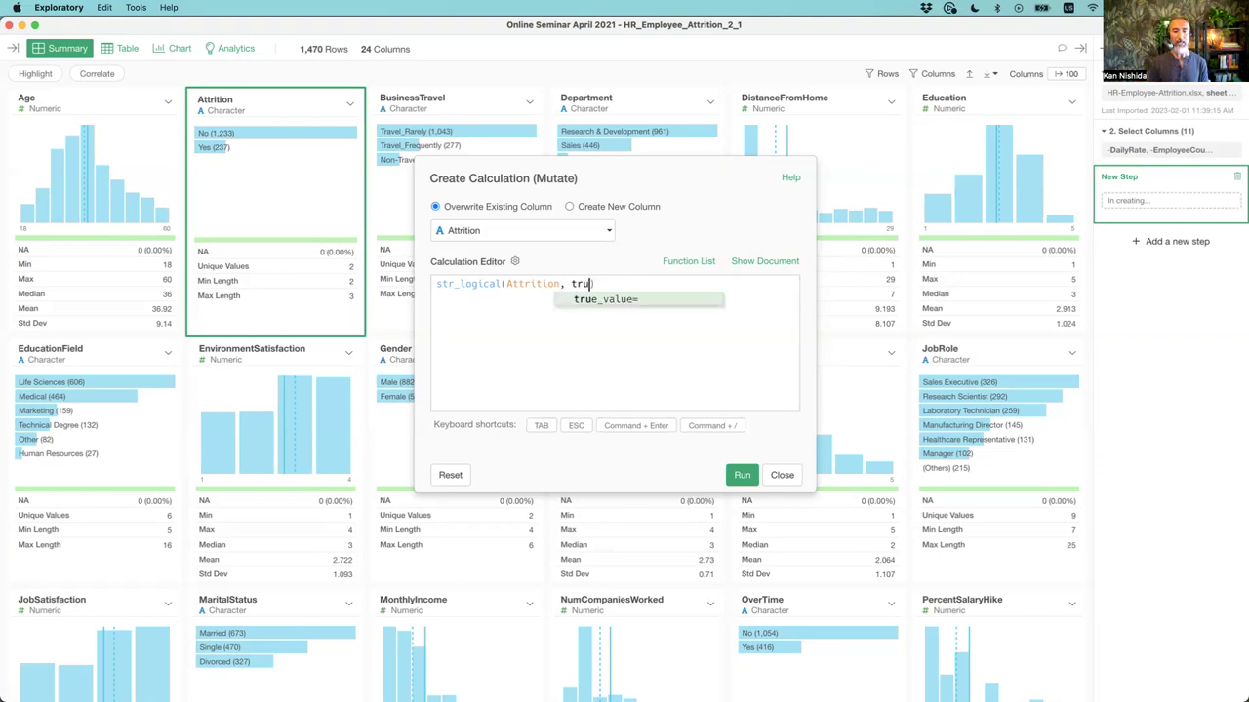
{"action": "key", "text": "BackSpace"}
{"action": "key", "text": "BackSpace"}
{"action": "left_click", "coordinate": [566, 284]}
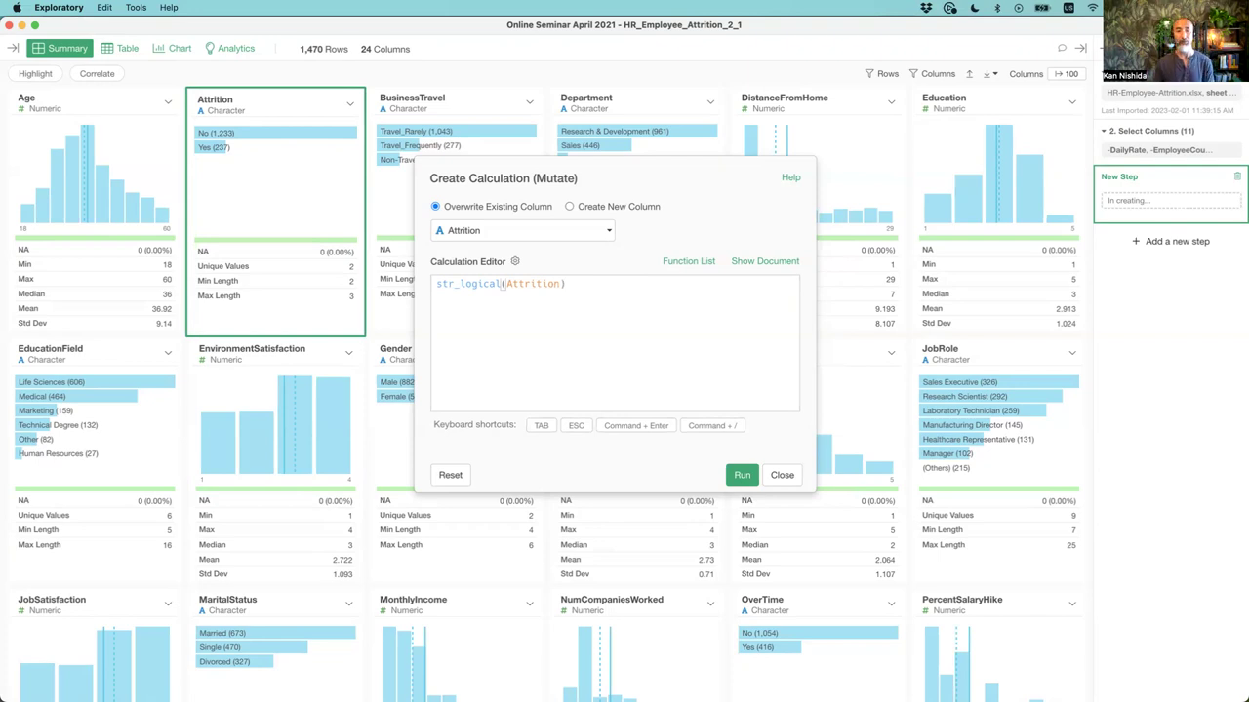
- Run the str_logical conversion of the Attrition column and select the BusinessTravel column
{"action": "left_click", "coordinate": [741, 475]}
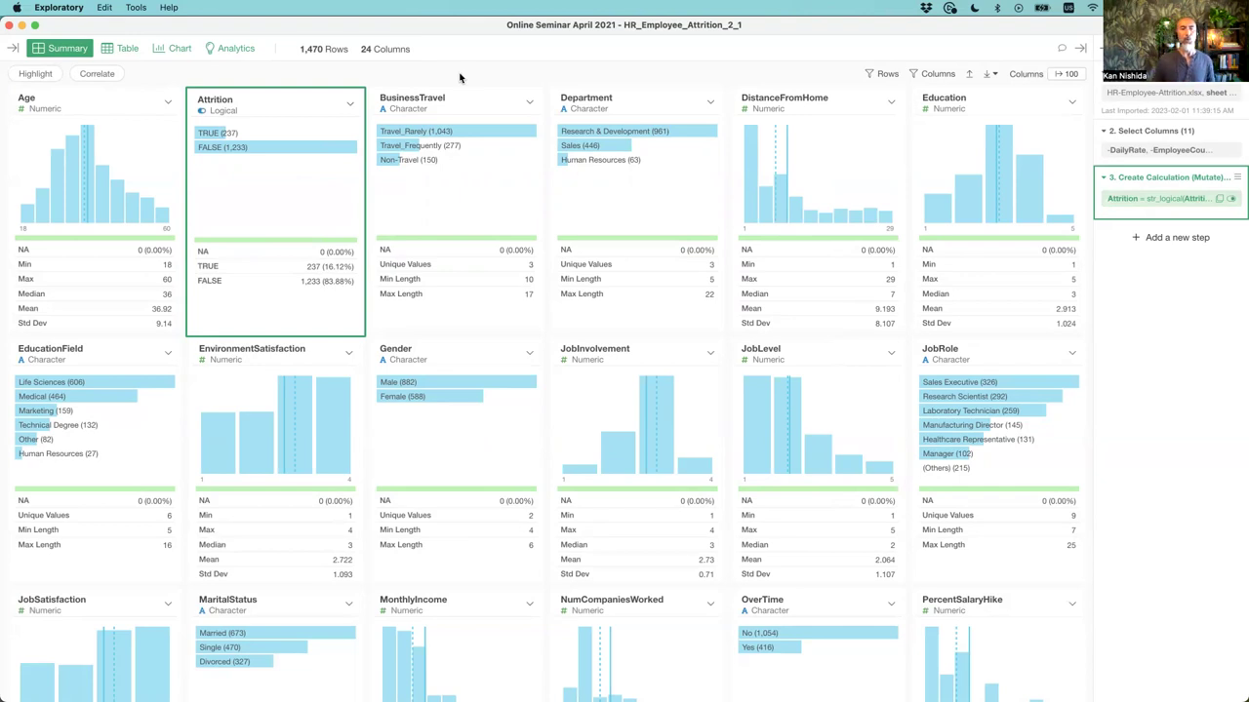
{"action": "left_click", "coordinate": [477, 108]}
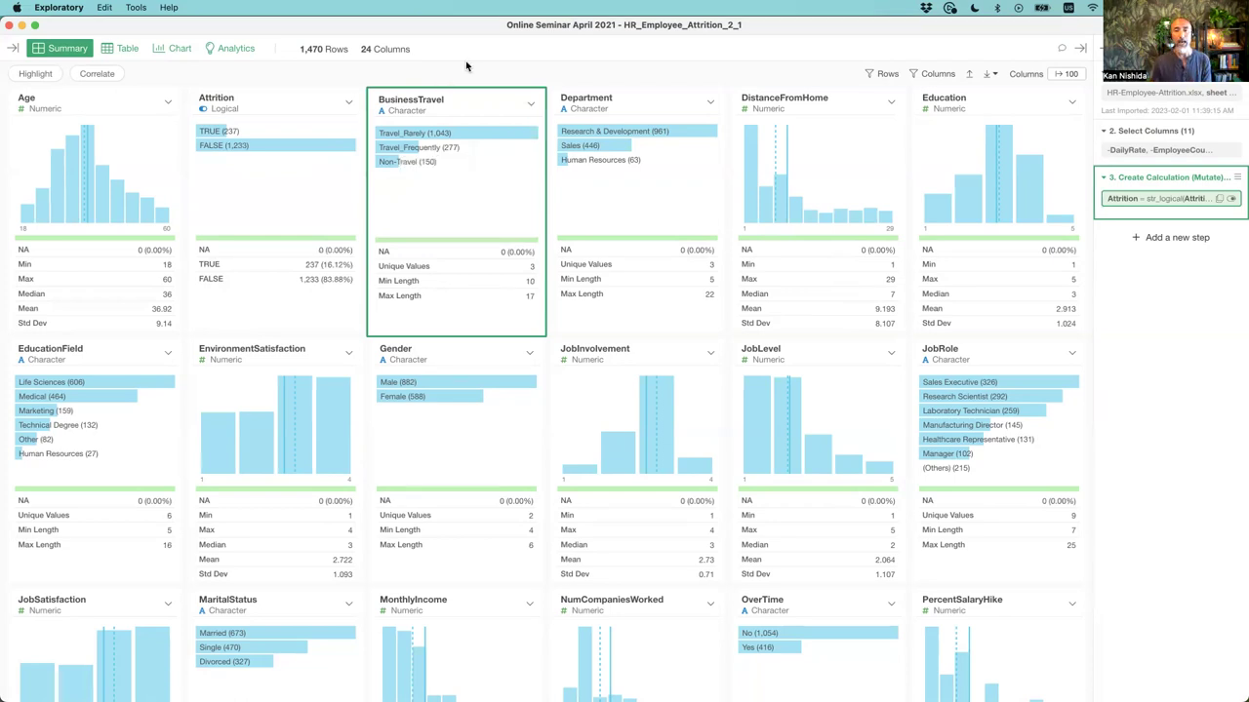
- Switch to Keynote and look at the Logical Operator table on slide 37
{"action": "key", "text": "super+Tab"}
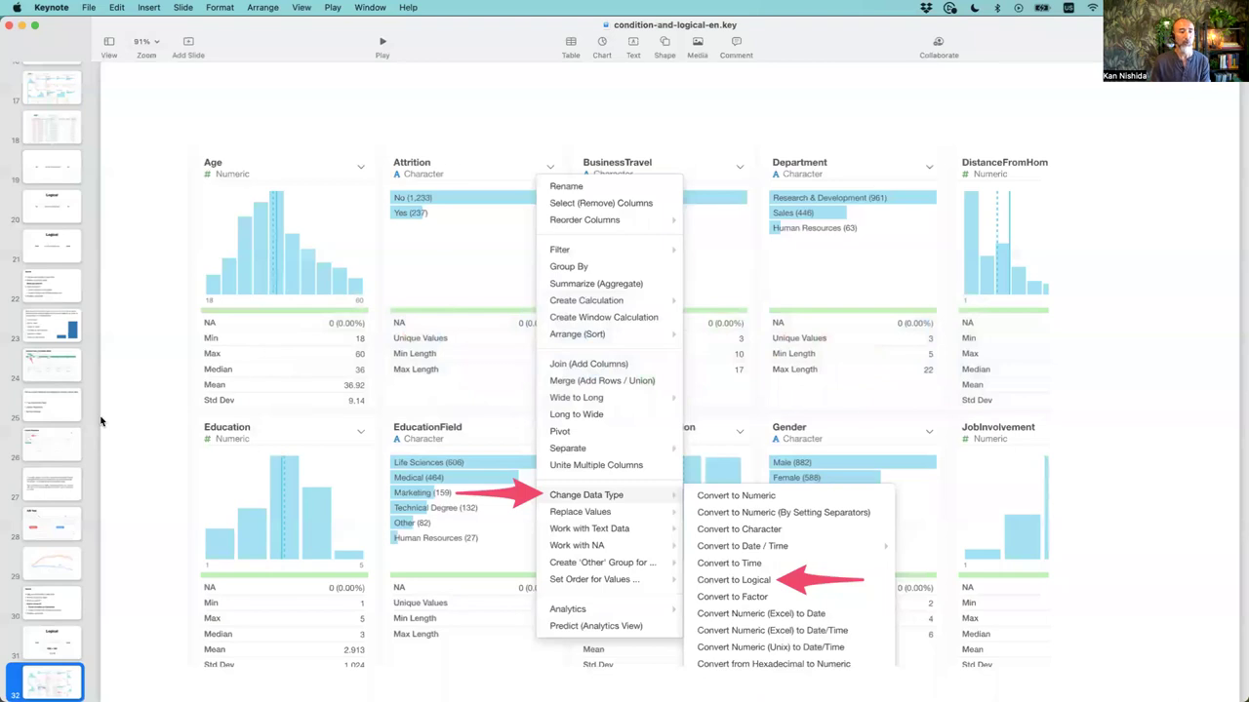
{"action": "scroll", "coordinate": [48, 443], "scroll_direction": "down", "scroll_amount": 10}
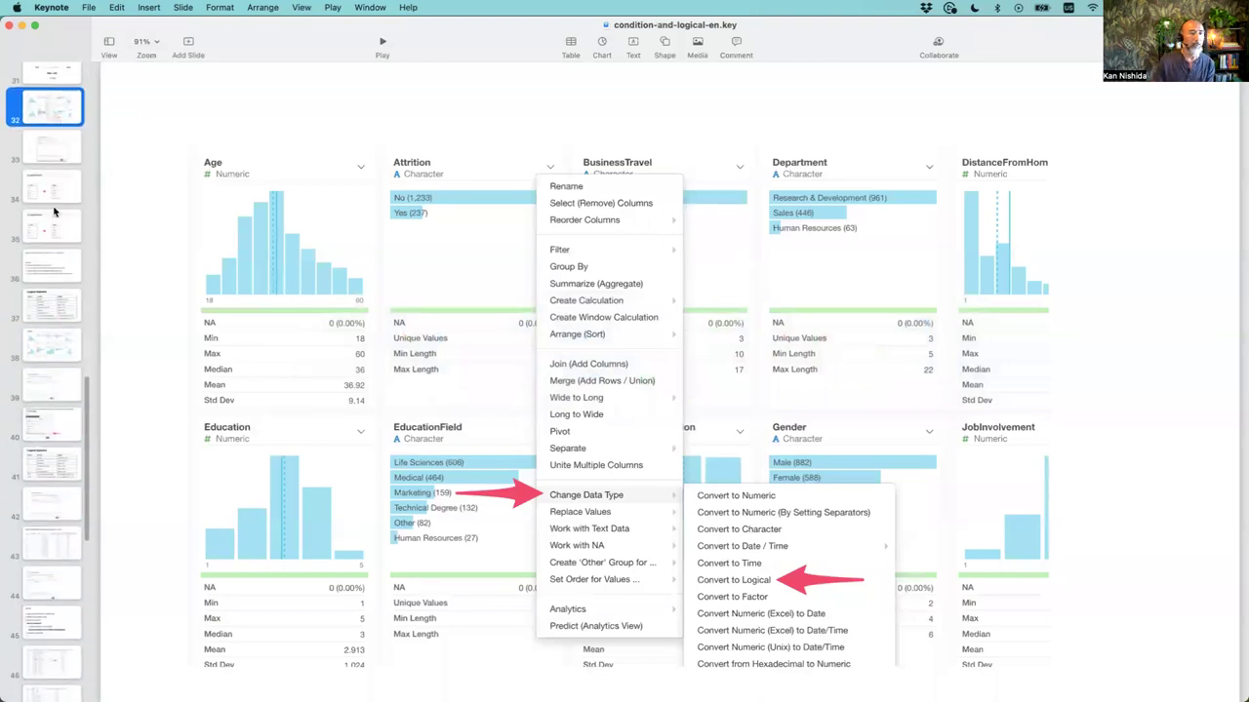
{"action": "left_click", "coordinate": [44, 308]}
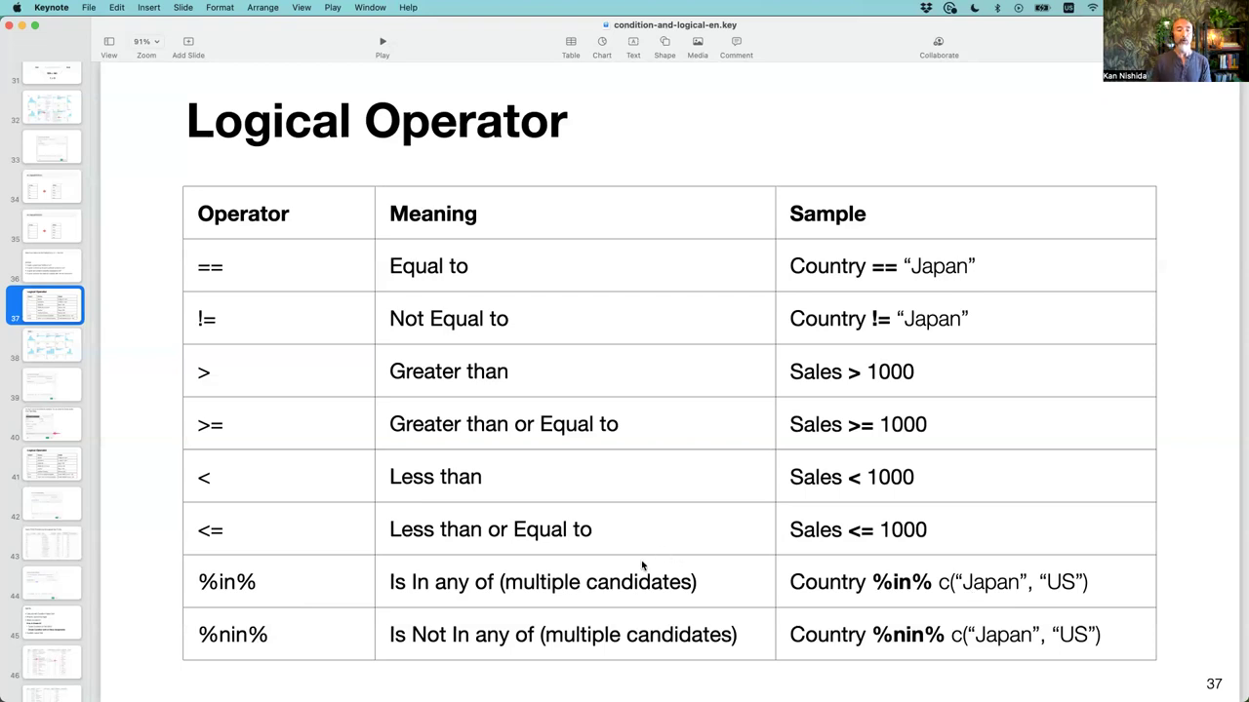
- Switch back to Exploratory and create a standard calculation from the BusinessTravel column: BusinessTravel == "Travel_Frequently"
{"action": "key", "text": "super+Tab"}
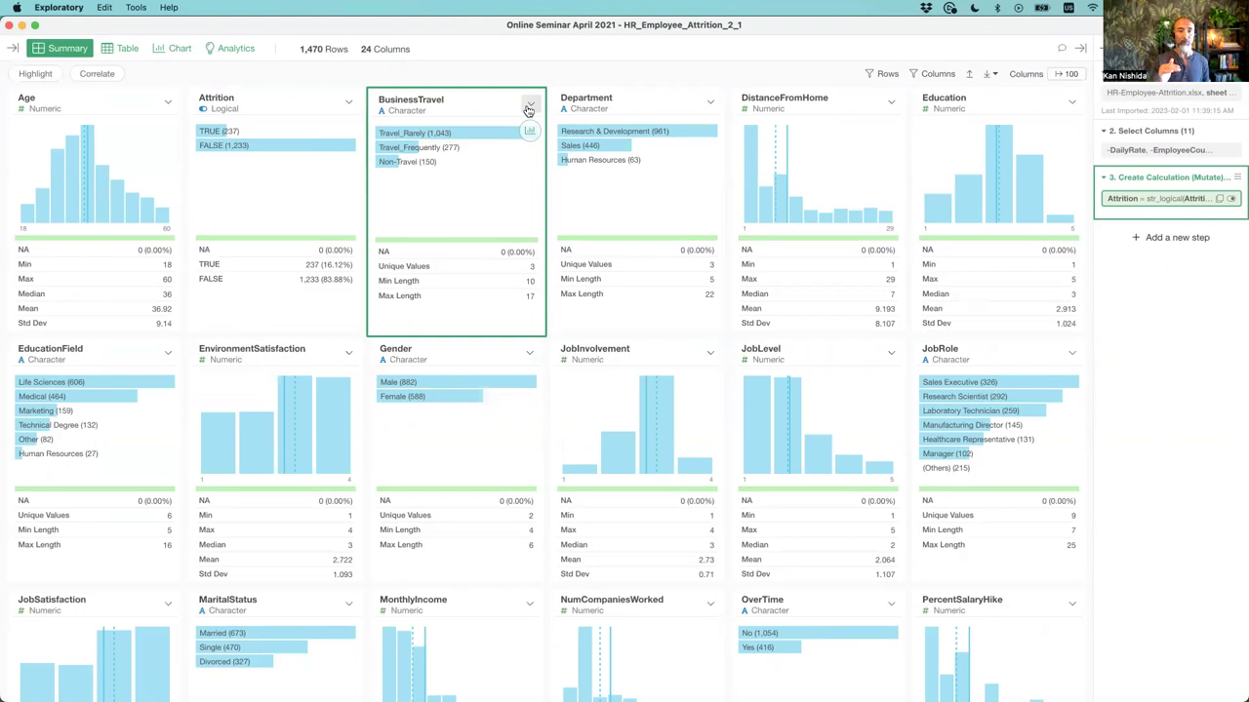
{"action": "left_click", "coordinate": [528, 105]}
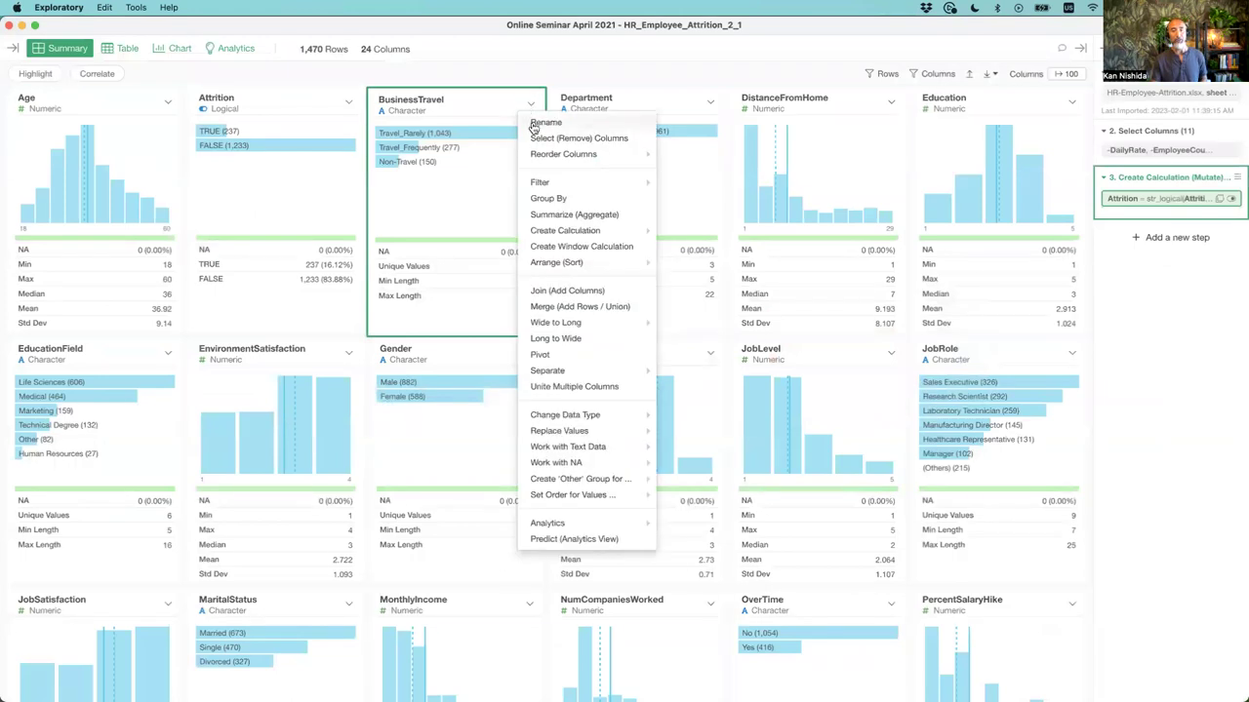
{"action": "mouse_move", "coordinate": [554, 237]}
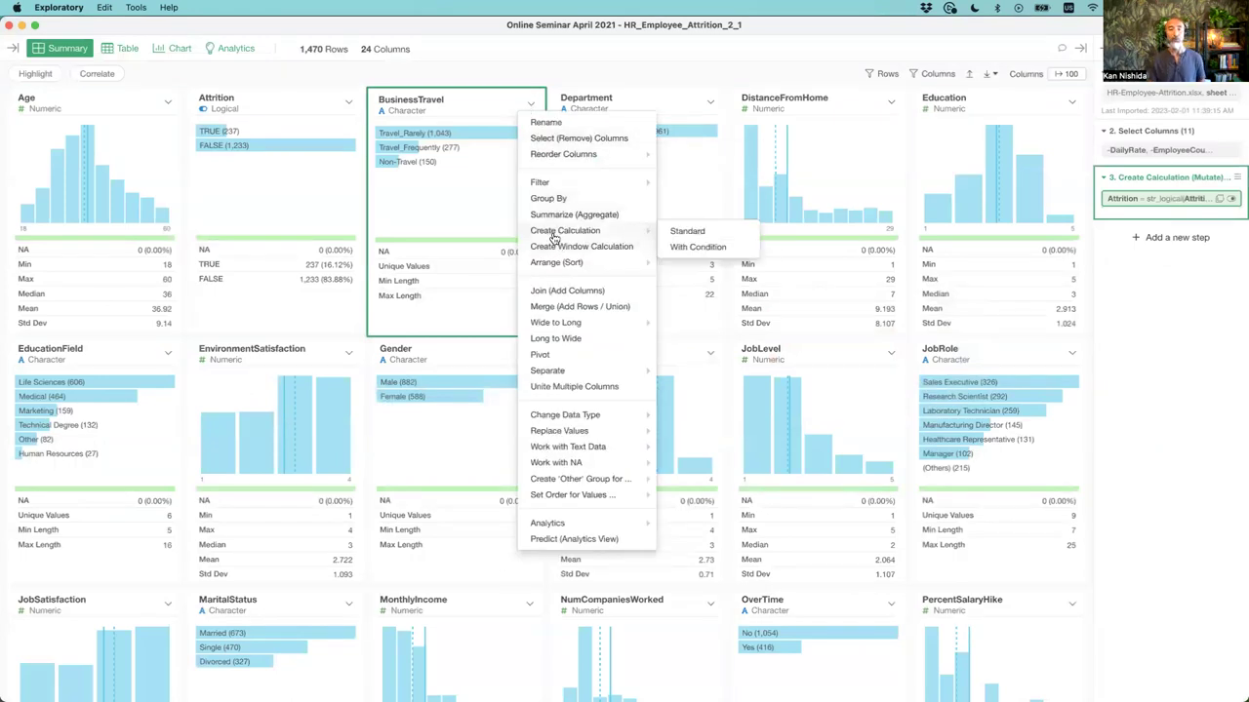
{"action": "left_click", "coordinate": [697, 233]}
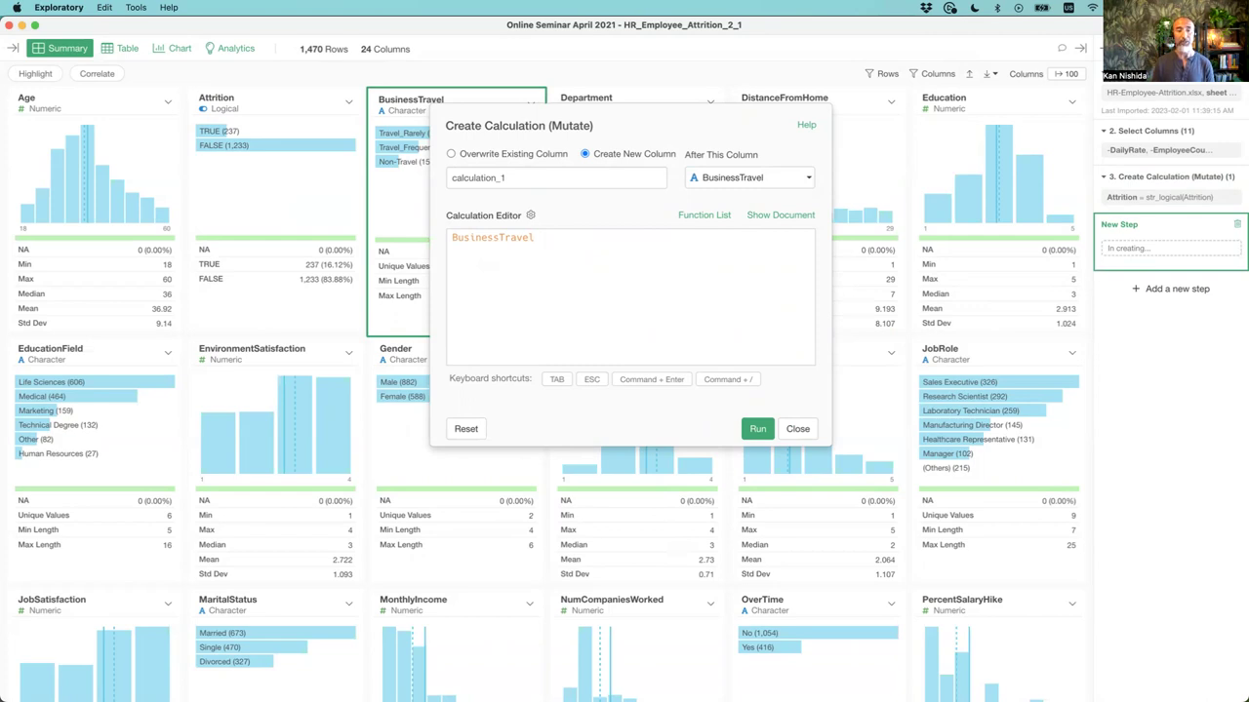
{"action": "key", "text": "Tab"}
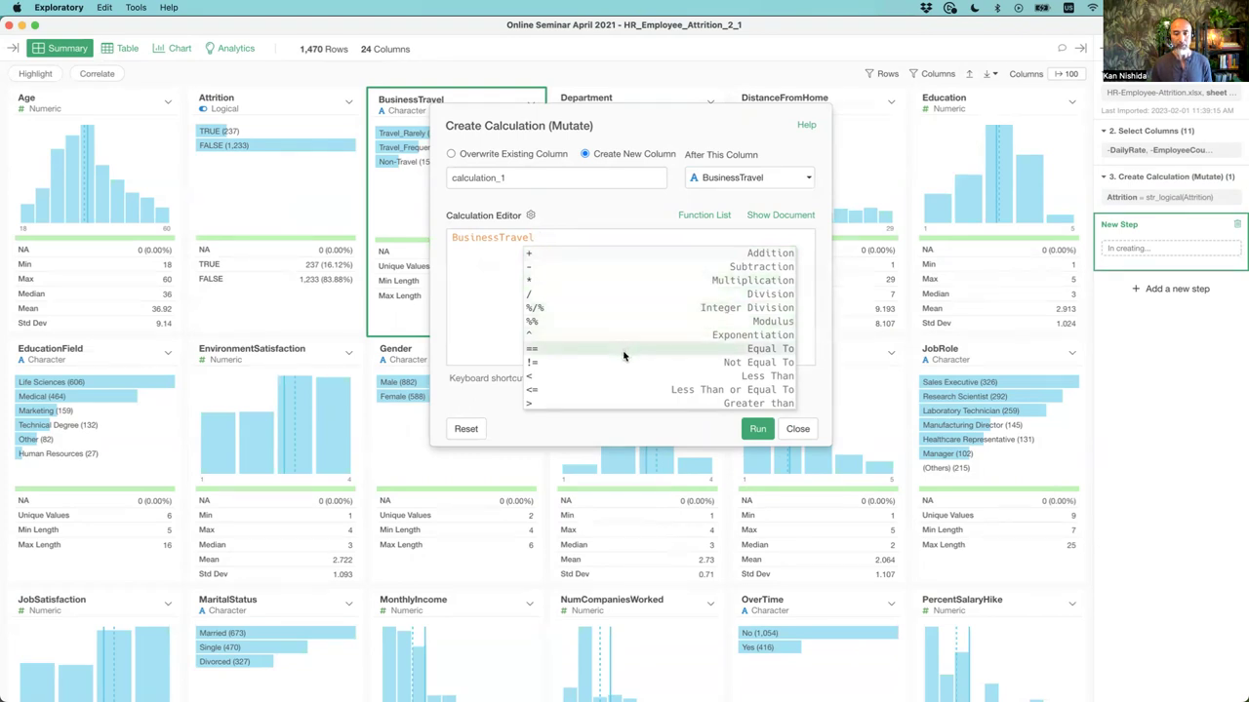
{"action": "scroll", "coordinate": [624, 356], "scroll_direction": "down", "scroll_amount": 2}
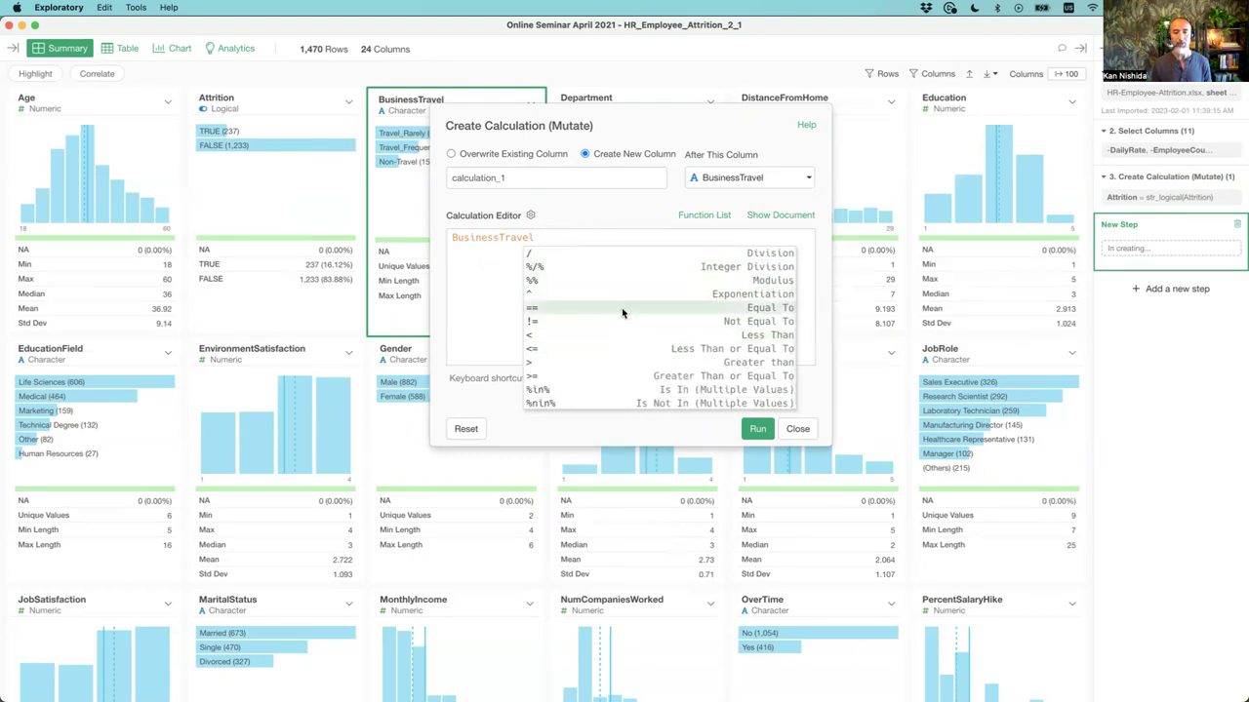
{"action": "left_click", "coordinate": [622, 307]}
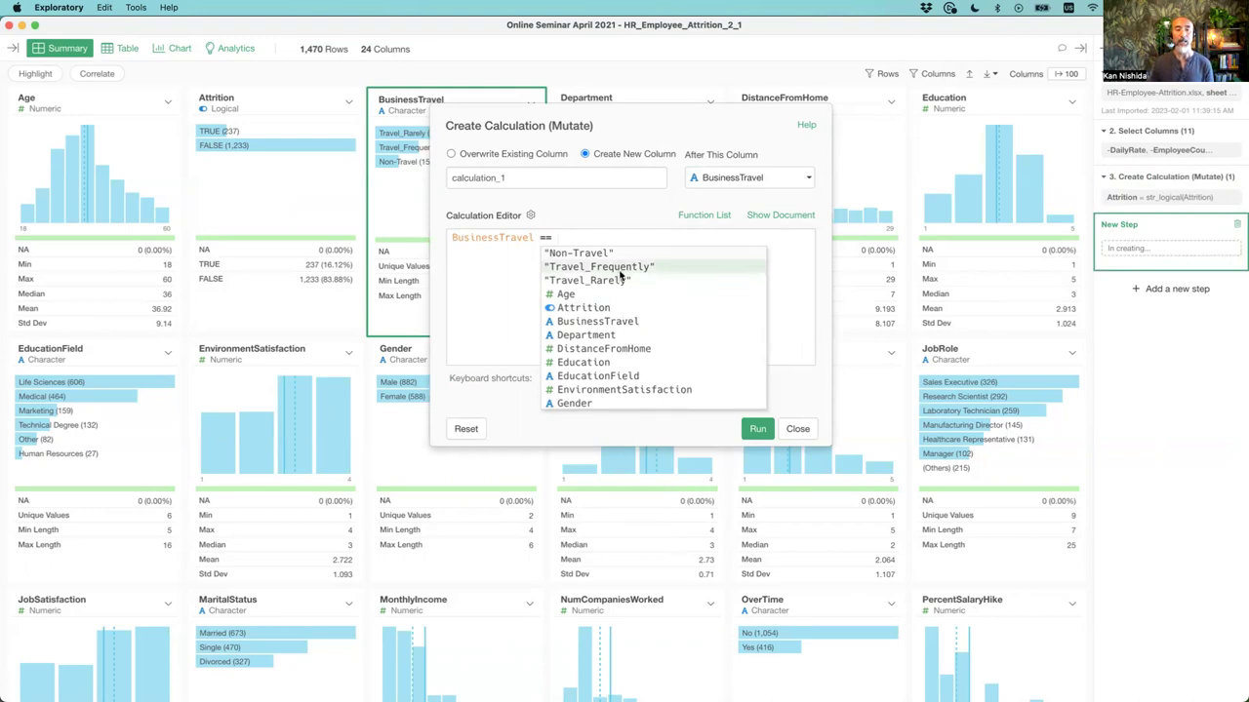
{"action": "left_click", "coordinate": [619, 270]}
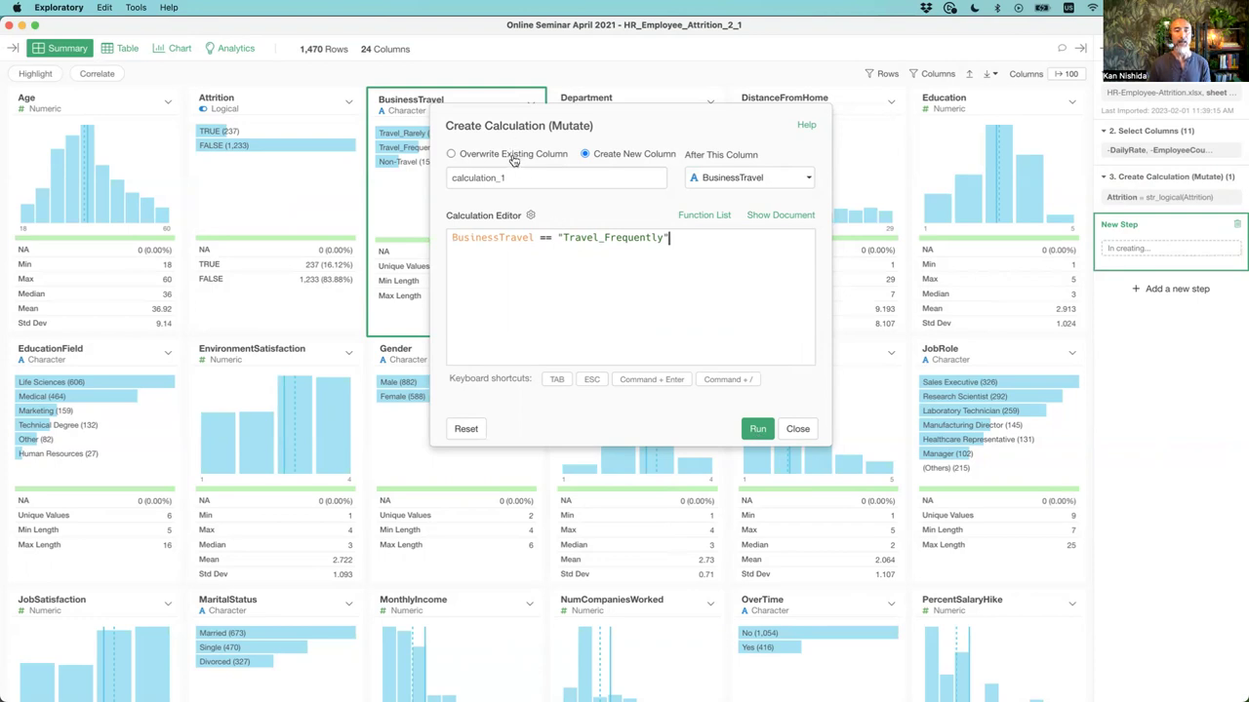
- Name the new column Has_Traveled, run the calculation, and view the result as a table
{"action": "left_click", "coordinate": [550, 178]}
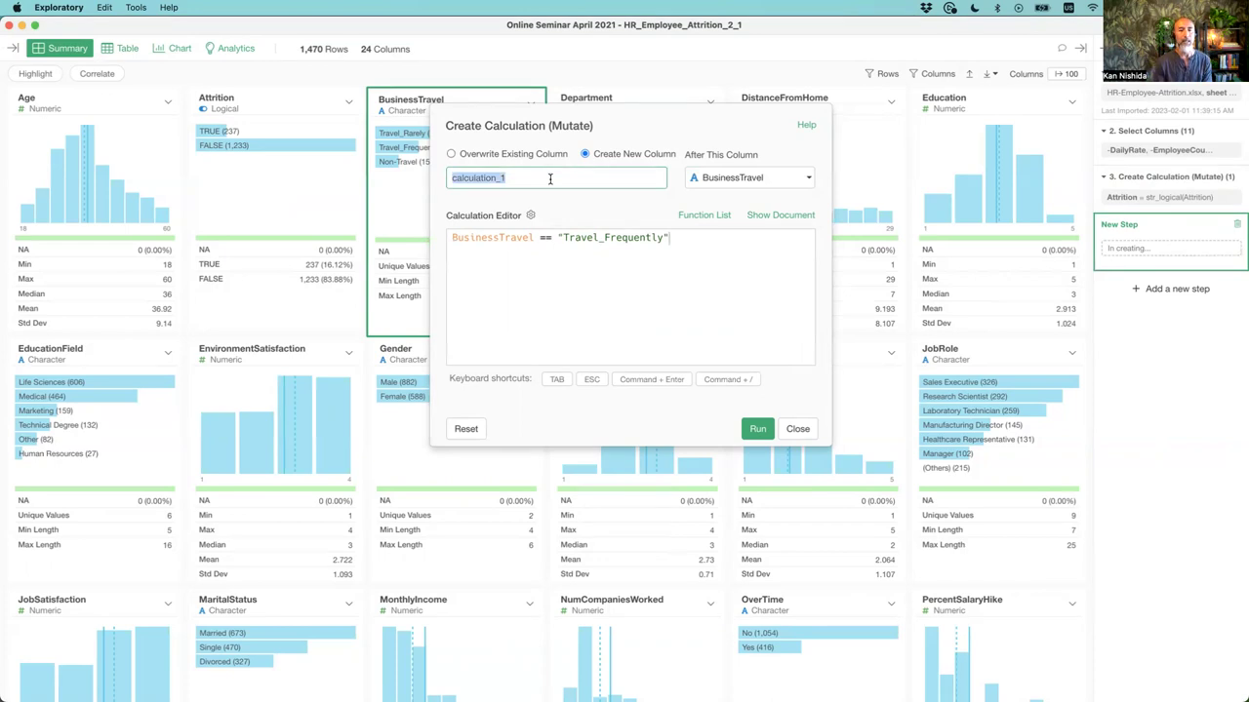
{"action": "key", "text": "BackSpace"}
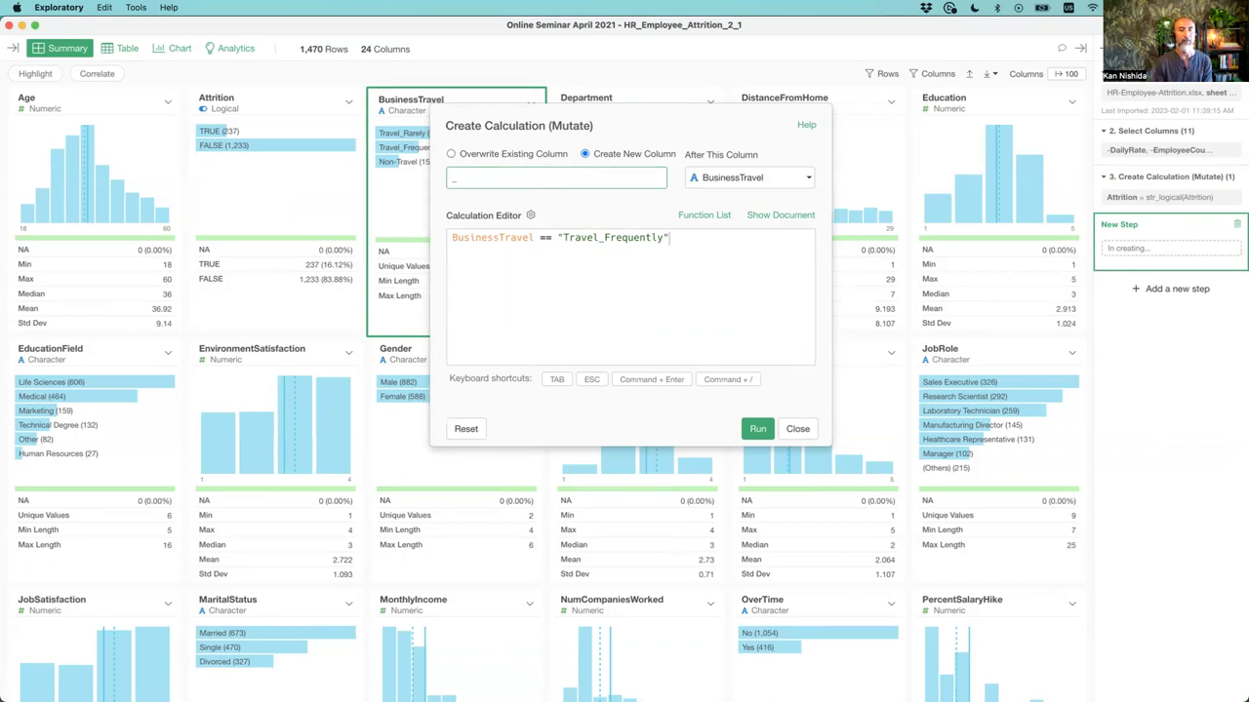
{"action": "type", "text": "Has_Tr"}
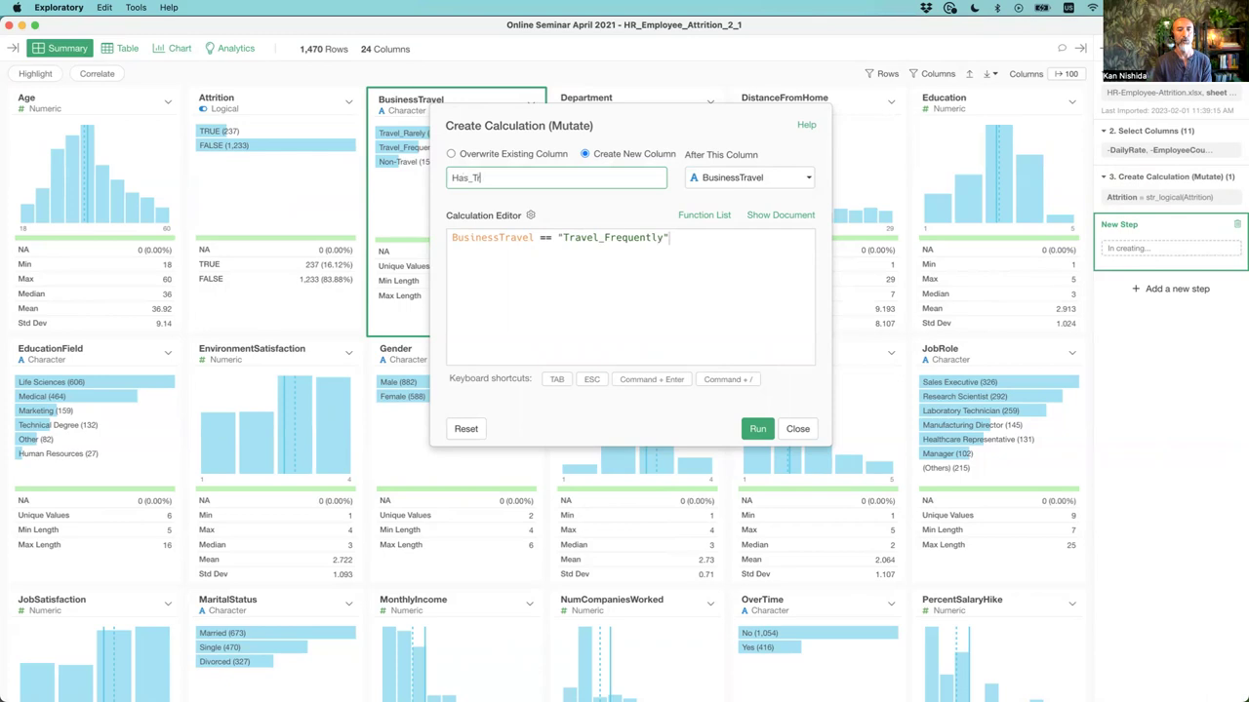
{"action": "type", "text": "aveled"}
{"action": "left_click", "coordinate": [757, 431]}
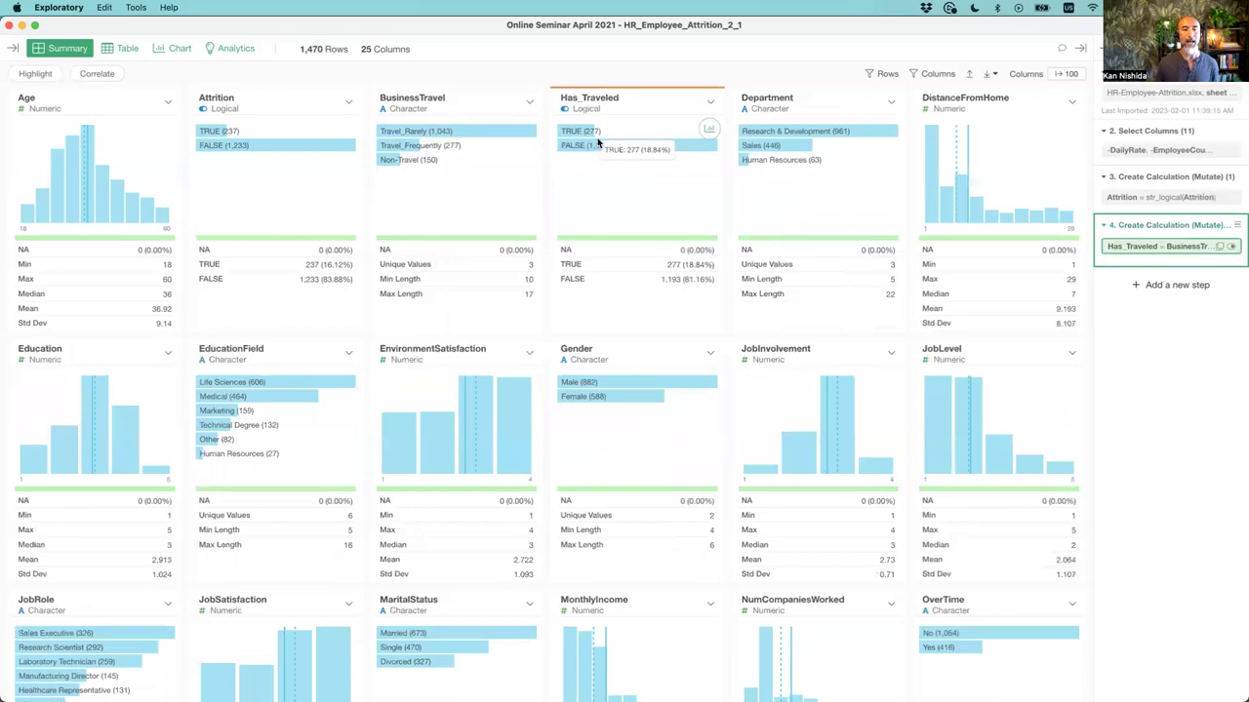
{"action": "left_click", "coordinate": [116, 53]}
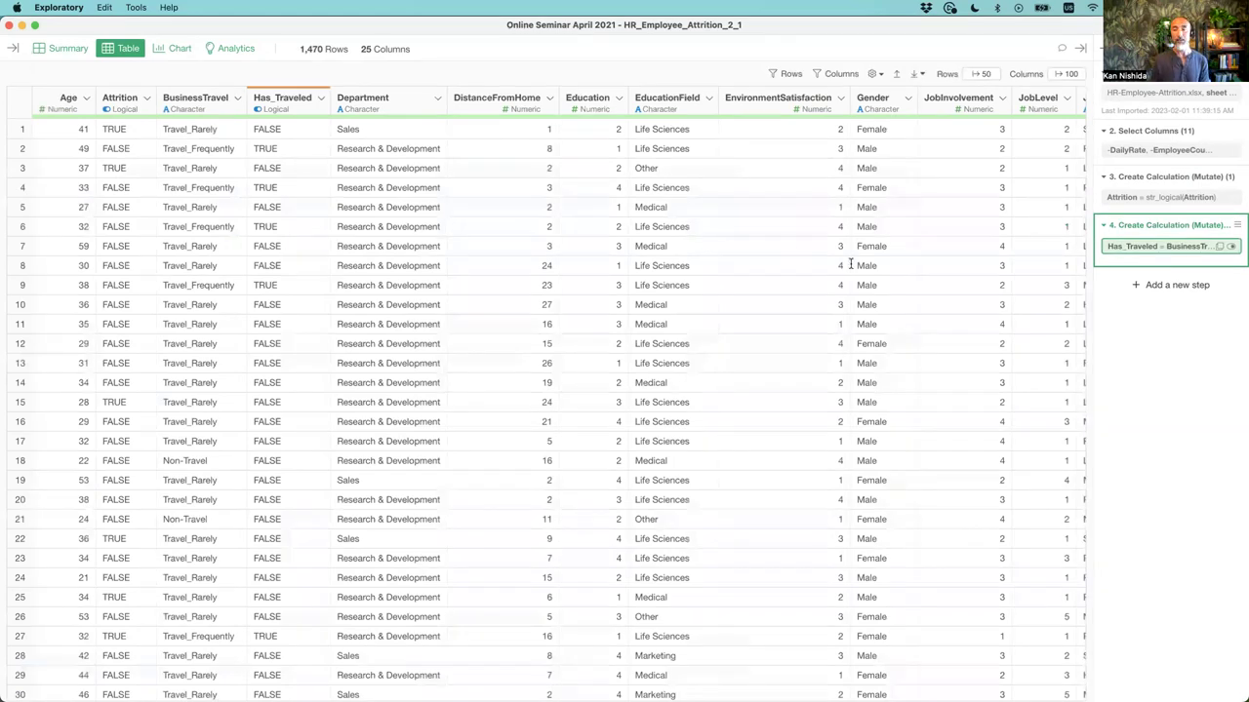
- Reopen the Has_Traveled calculation and replace its equality condition after BusinessTravel with the %in% operator
{"action": "left_click", "coordinate": [1148, 248]}
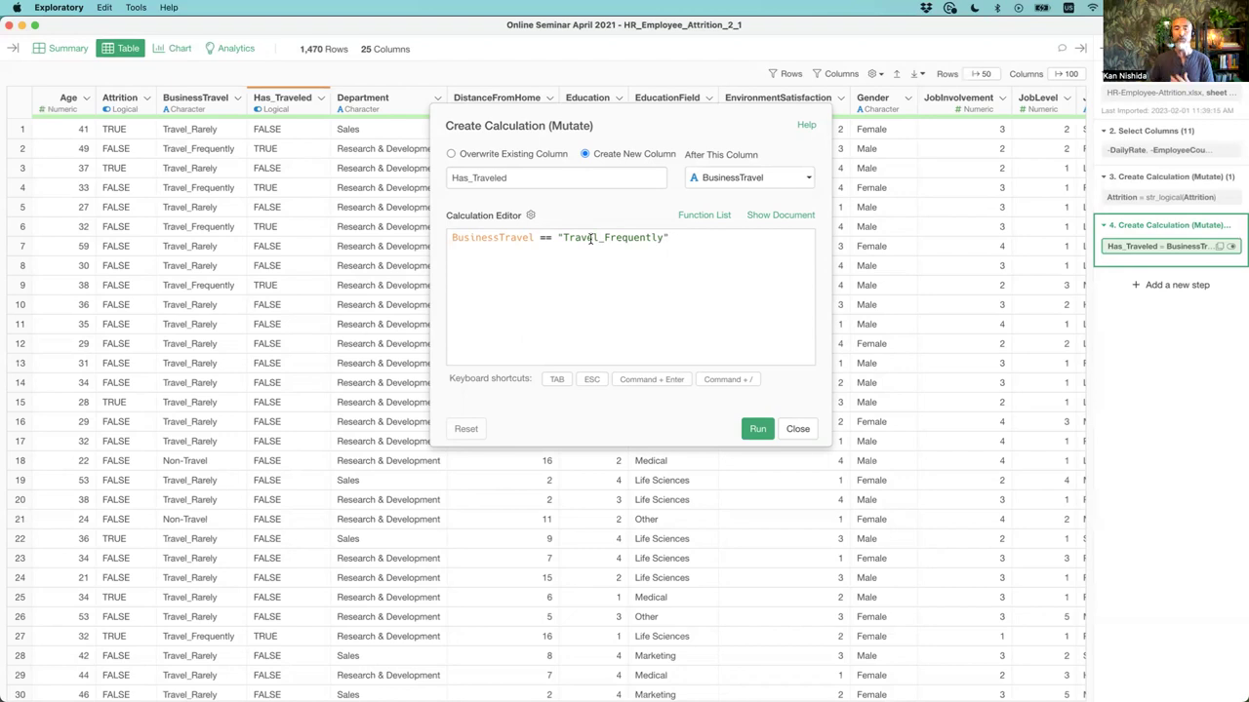
{"action": "left_click", "coordinate": [540, 239]}
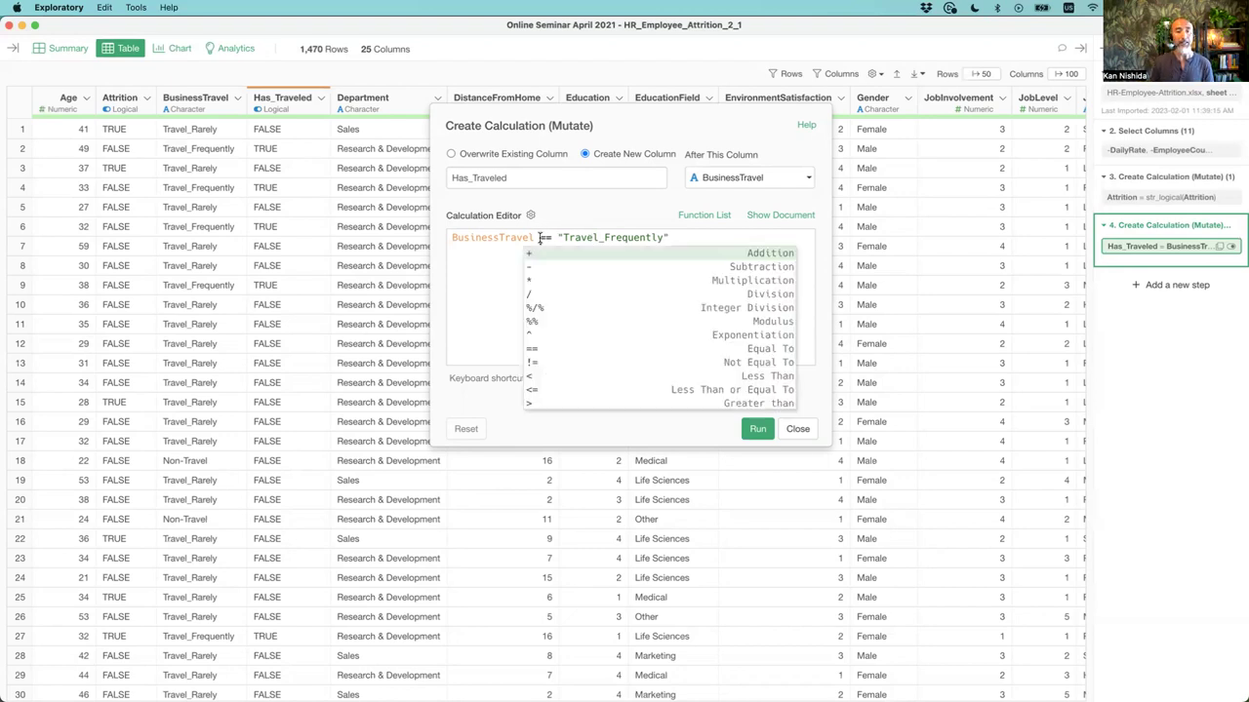
{"action": "key", "text": "shift+super+Right"}
{"action": "key", "text": "BackSpace"}
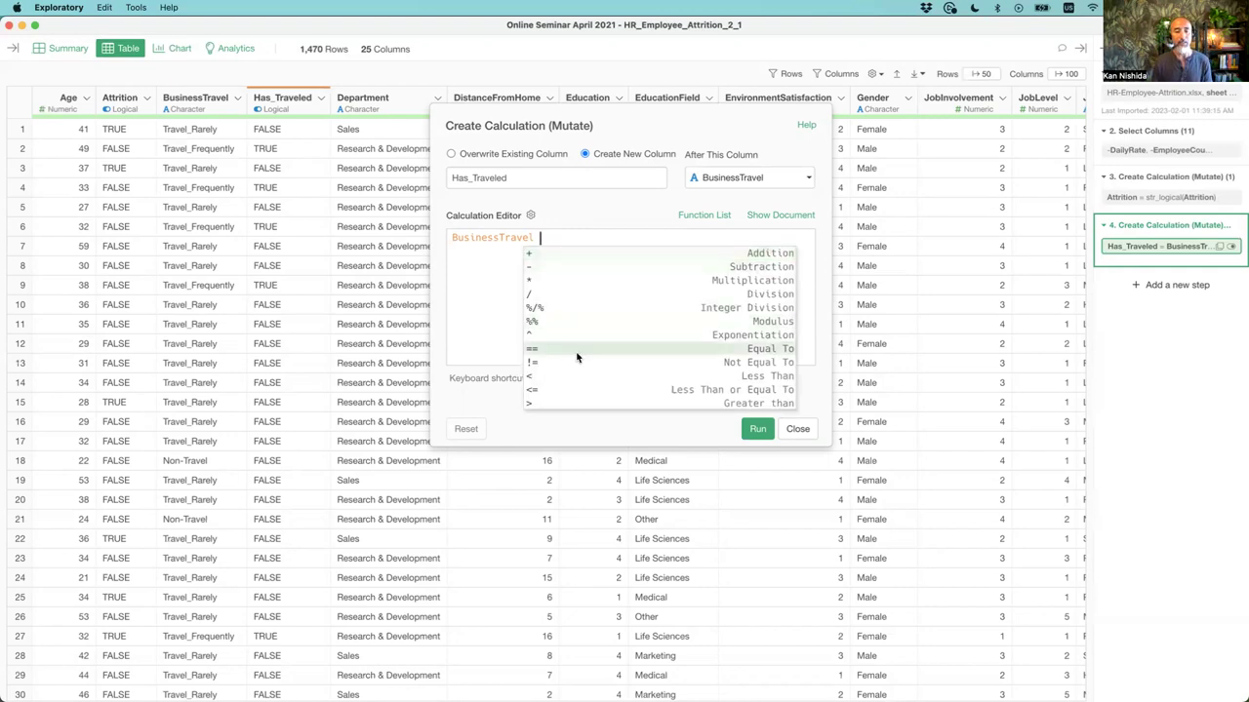
{"action": "scroll", "coordinate": [576, 358], "scroll_direction": "down", "scroll_amount": 1}
{"action": "scroll", "coordinate": [577, 356], "scroll_direction": "down", "scroll_amount": 1}
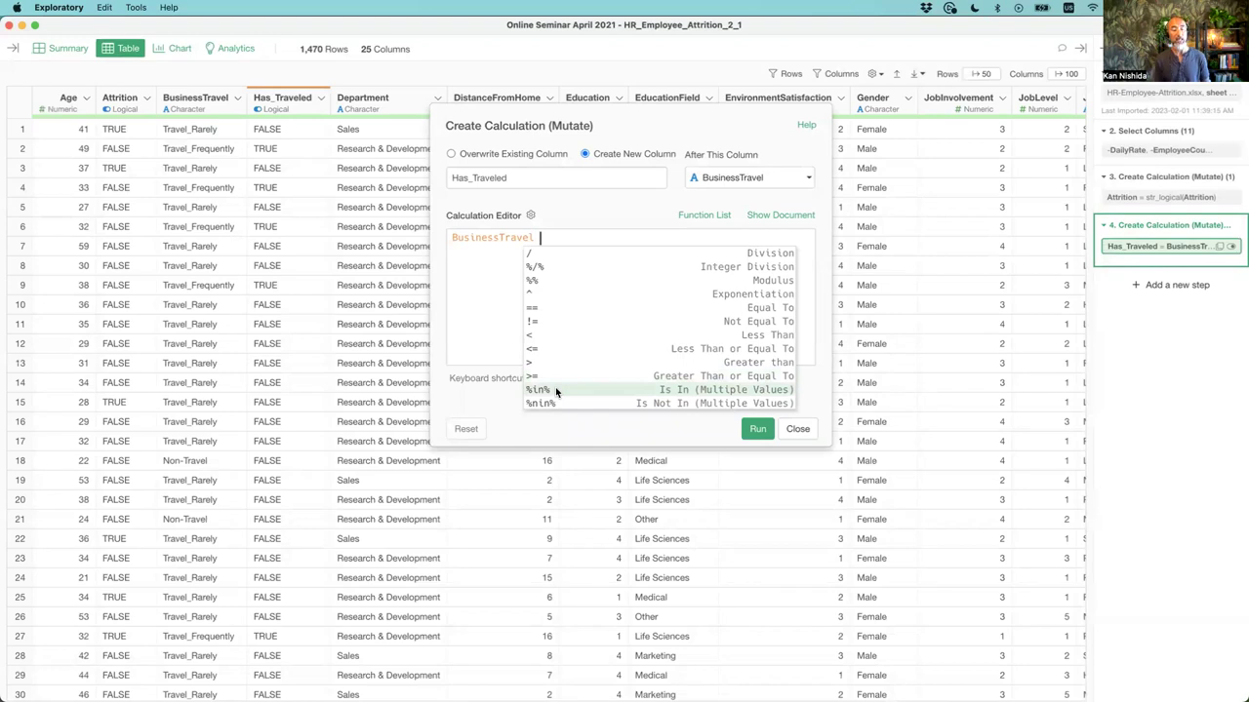
{"action": "left_click", "coordinate": [555, 388]}
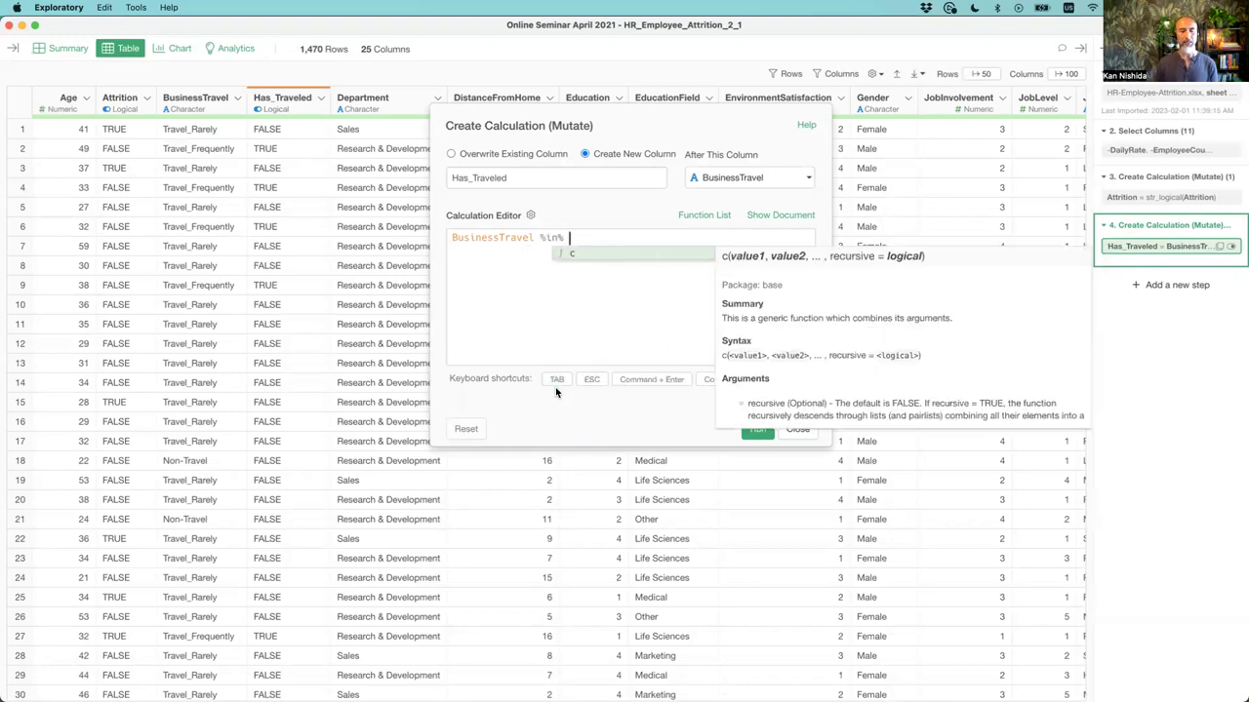
- Complete the Has_Traveled condition with c("Travel_Frequently", "Travel_Rarely") and run the calculation
{"action": "key", "text": "Tab"}
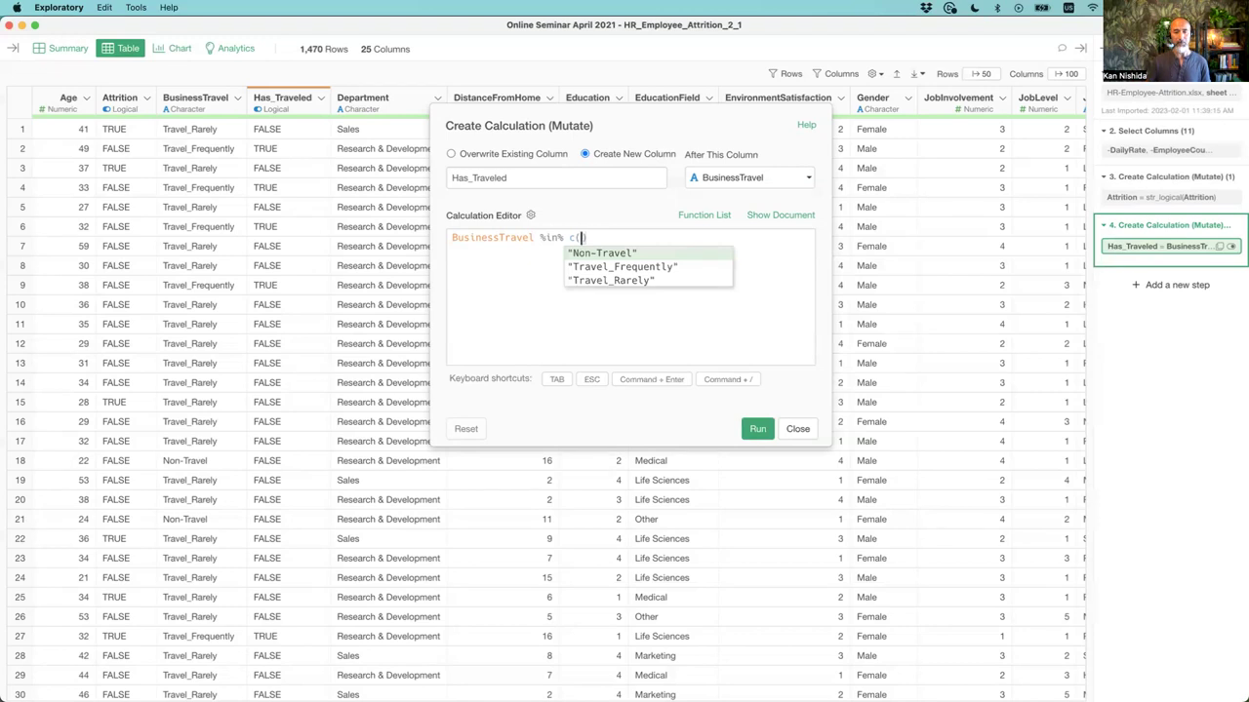
{"action": "key", "text": "Down"}
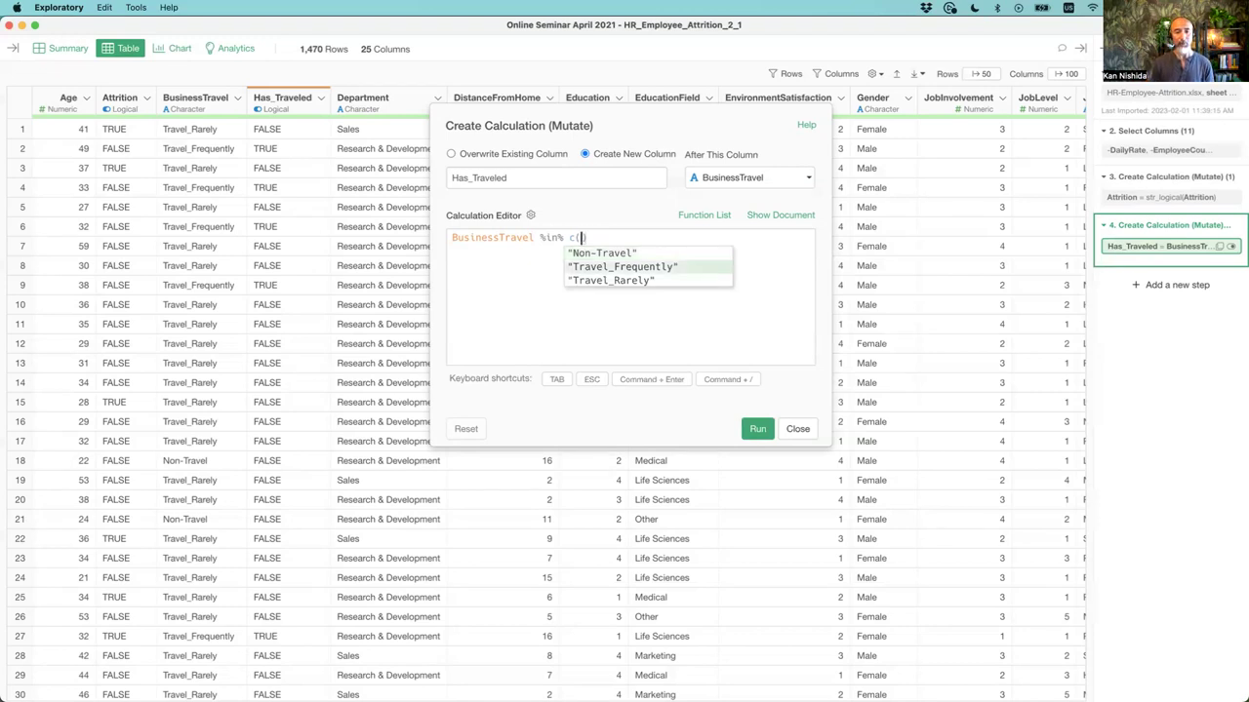
{"action": "key", "text": "Tab"}
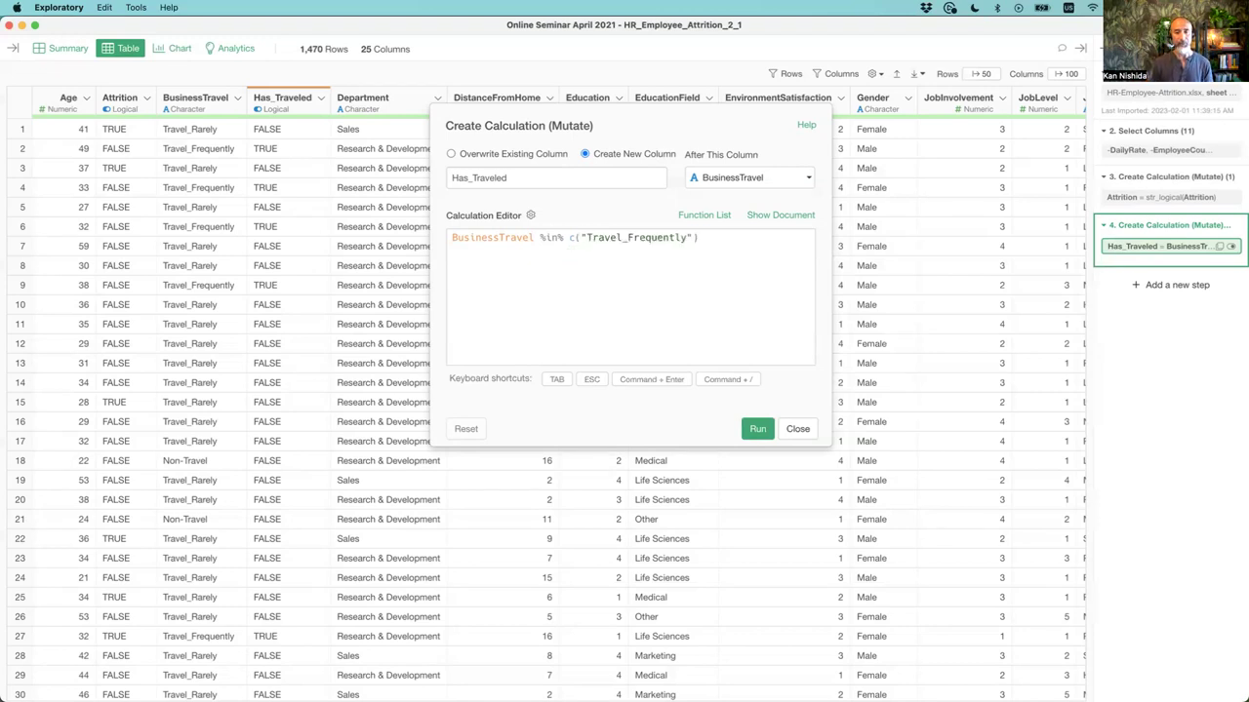
{"action": "type", "text": ","}
{"action": "key", "text": "Down"}
{"action": "key", "text": "Down"}
{"action": "key", "text": "Tab"}
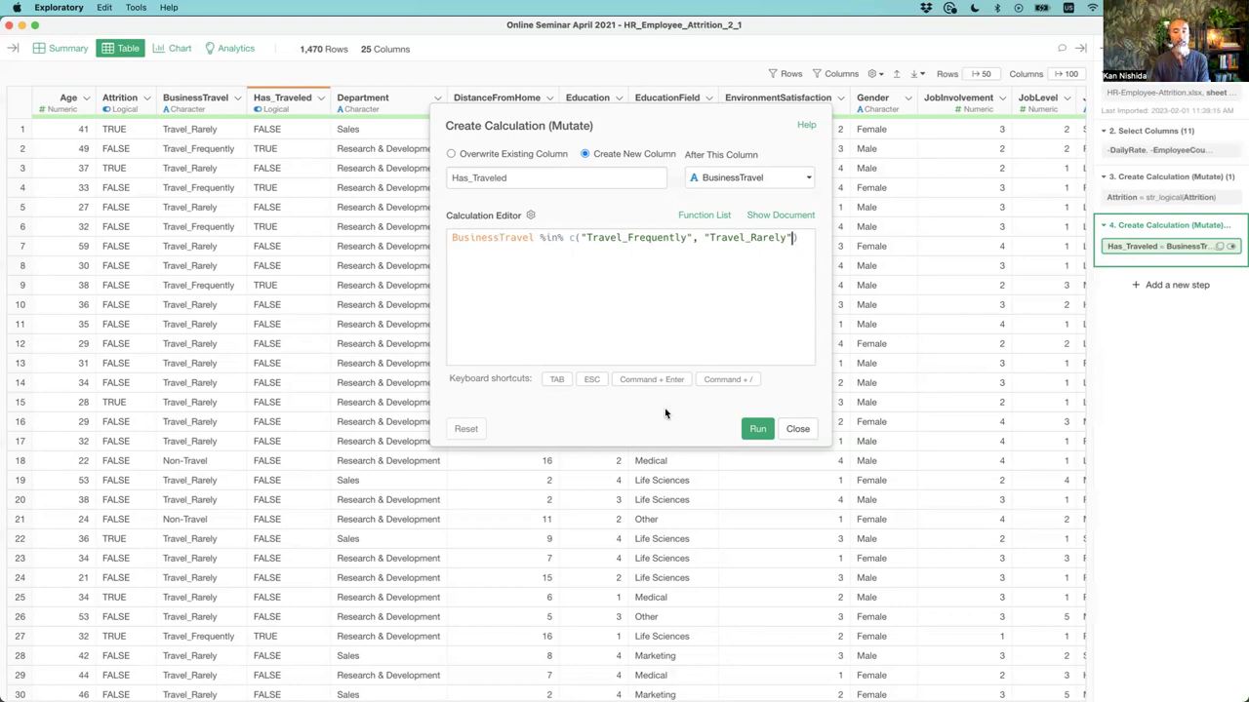
{"action": "left_click", "coordinate": [759, 430]}
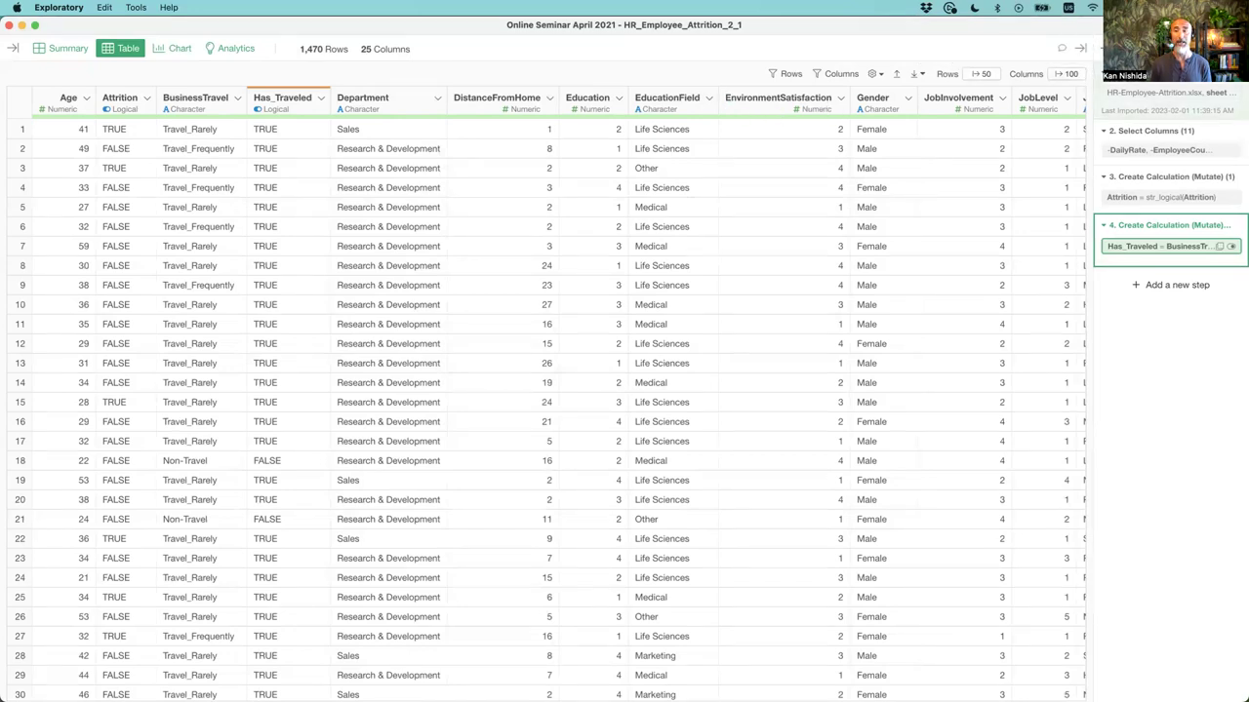
- Preview the filter syntax for BusinessTravel Is In (Multiple Values) with Travel_Frequently and Travel_Rarely, and close the filter without running it
{"action": "left_click", "coordinate": [1114, 84]}
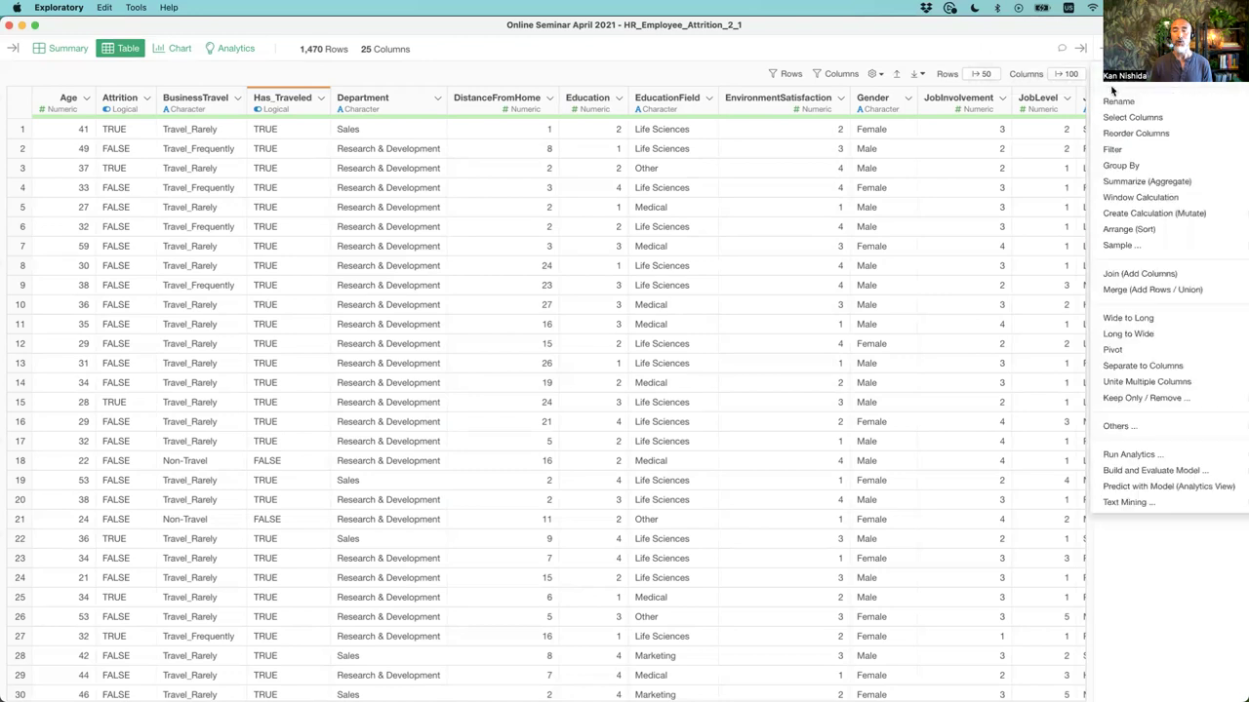
{"action": "left_click", "coordinate": [1114, 152]}
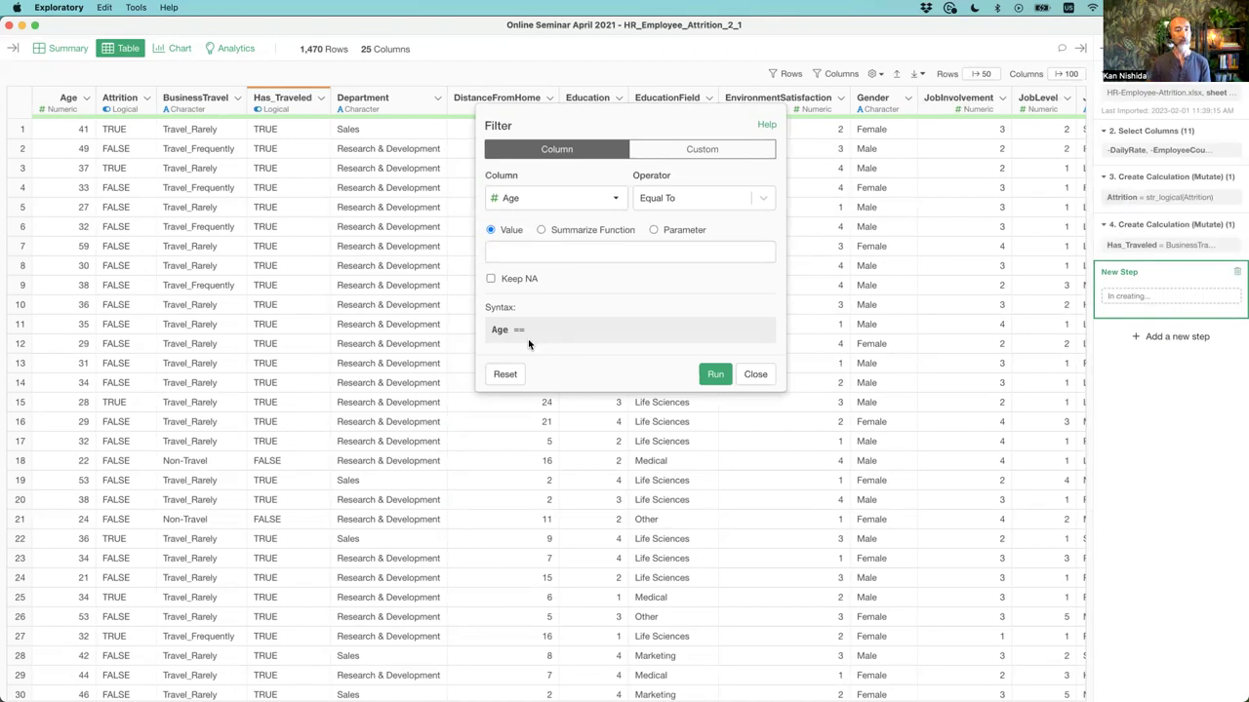
{"action": "left_click", "coordinate": [562, 206]}
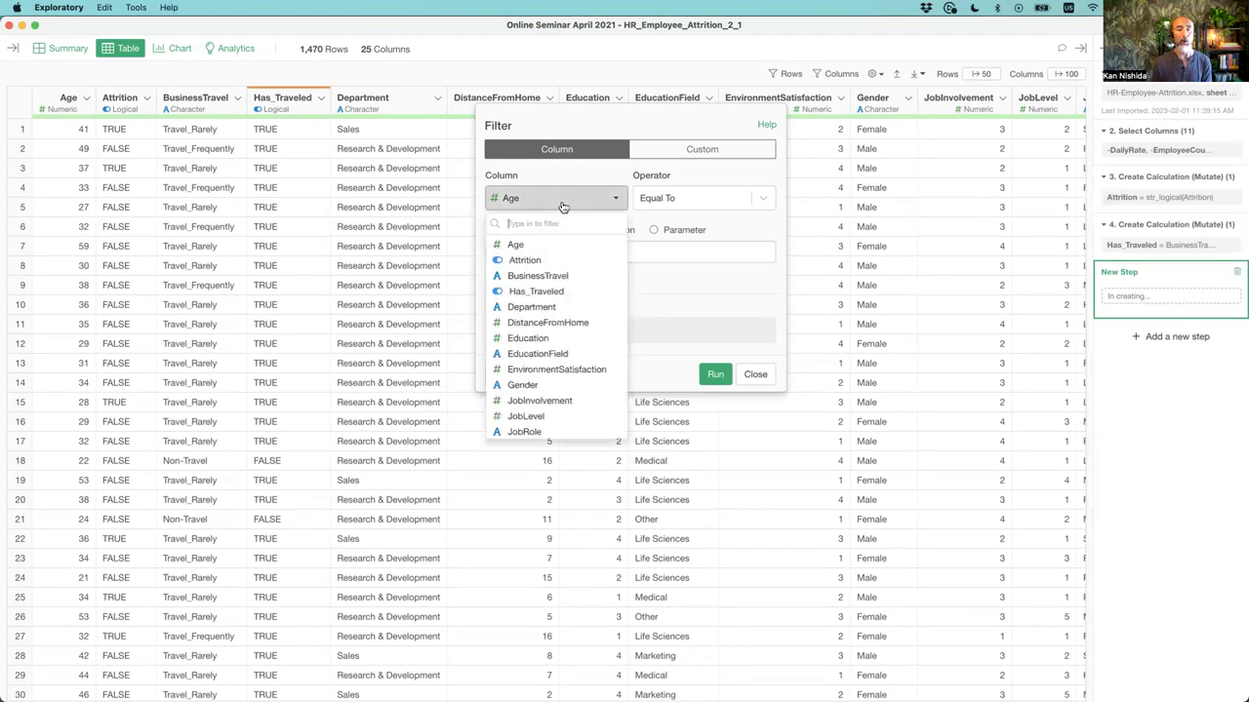
{"action": "left_click", "coordinate": [557, 275]}
{"action": "left_click", "coordinate": [678, 199]}
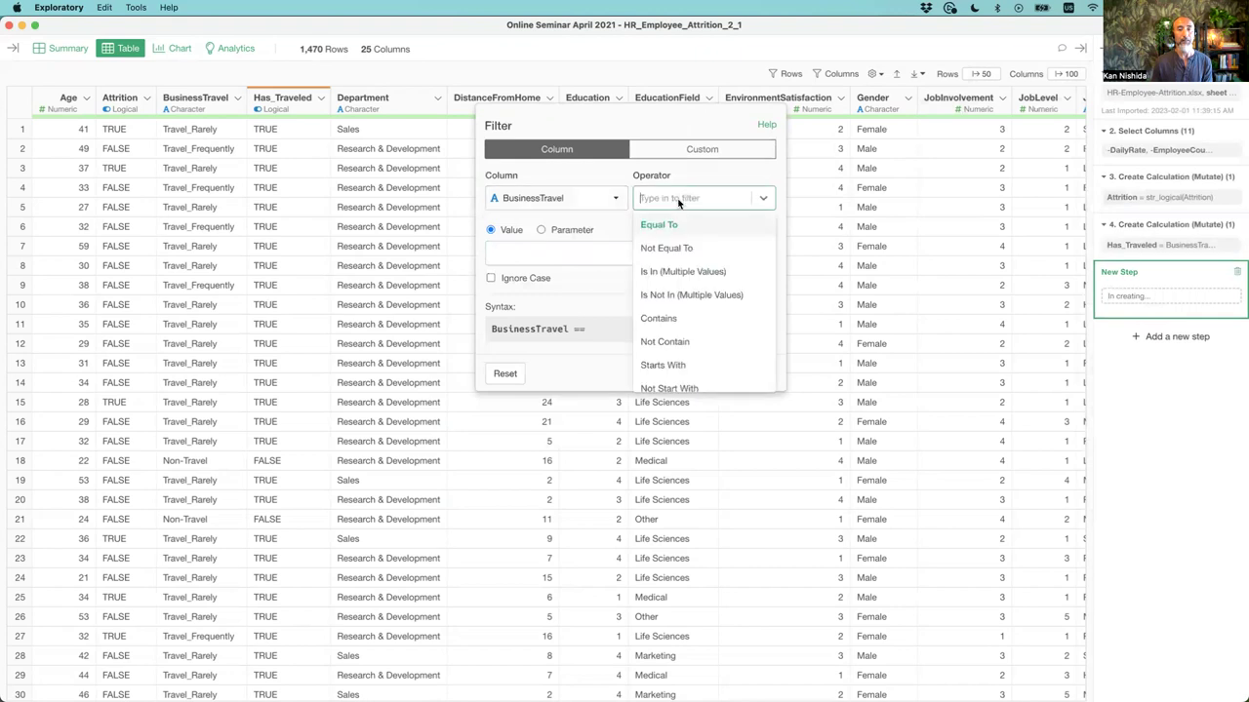
{"action": "left_click", "coordinate": [704, 273]}
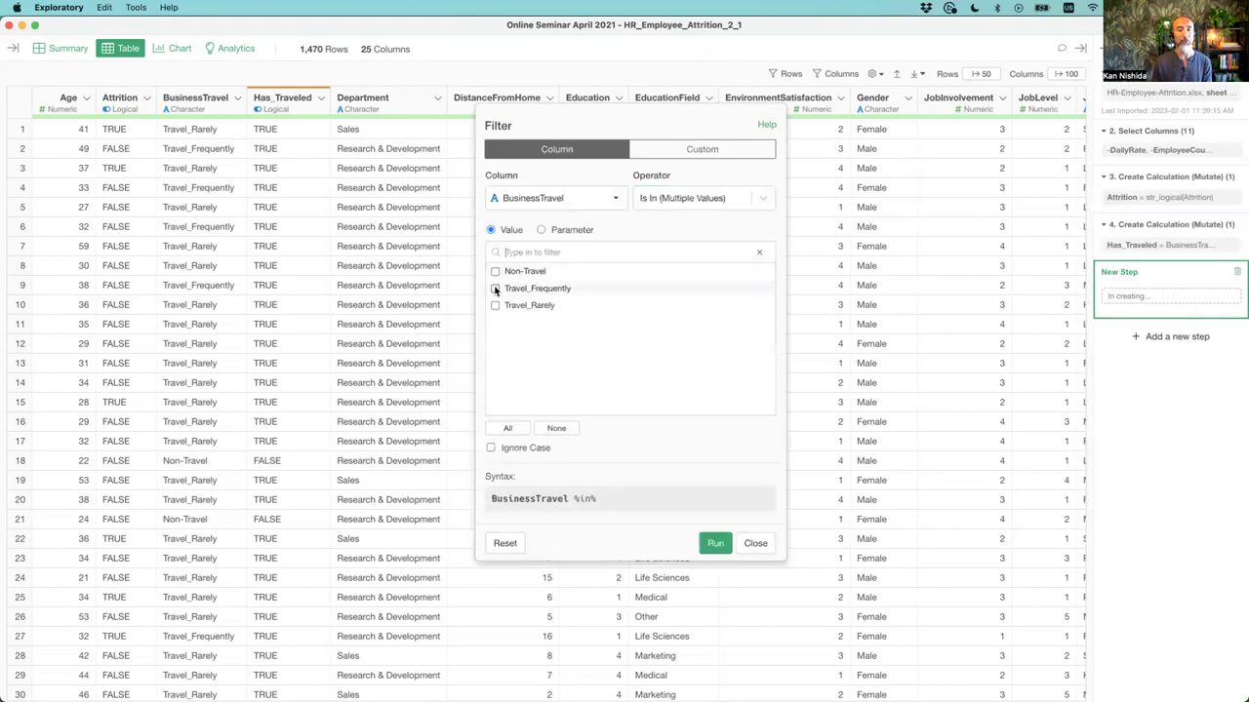
{"action": "left_click", "coordinate": [496, 289]}
{"action": "left_click", "coordinate": [495, 305]}
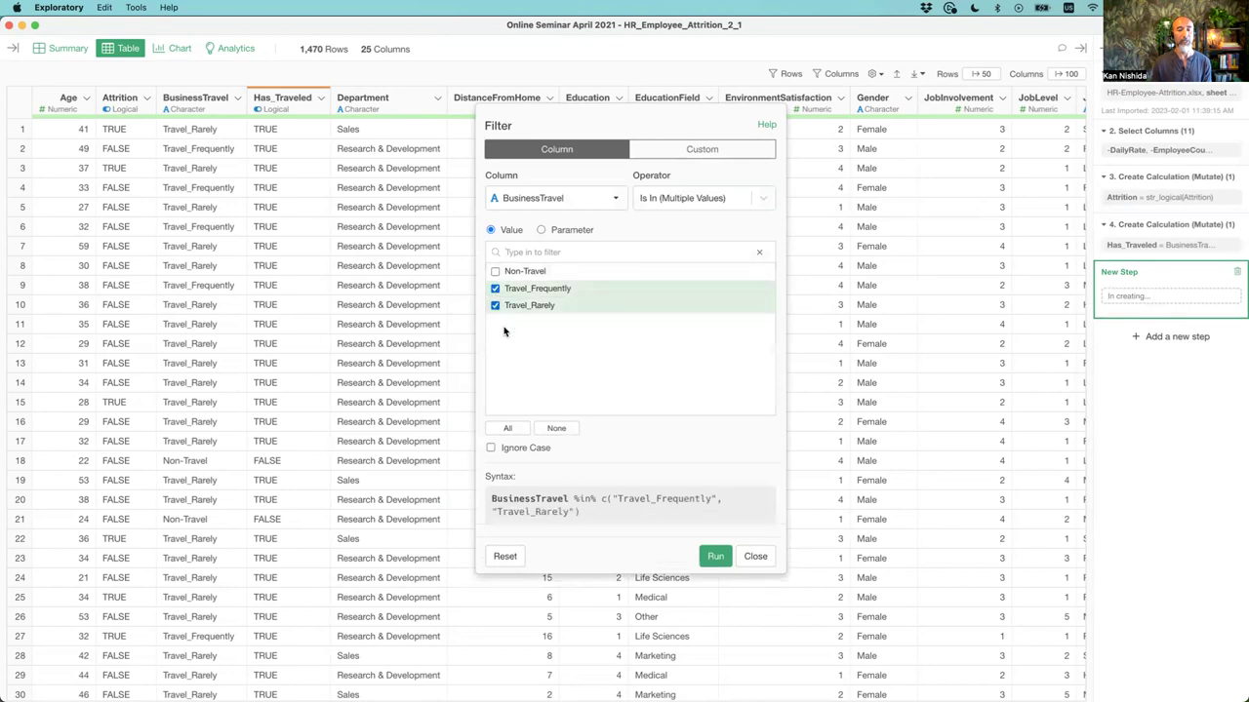
{"action": "left_click_drag", "start_coordinate": [582, 513], "coordinate": [493, 495]}
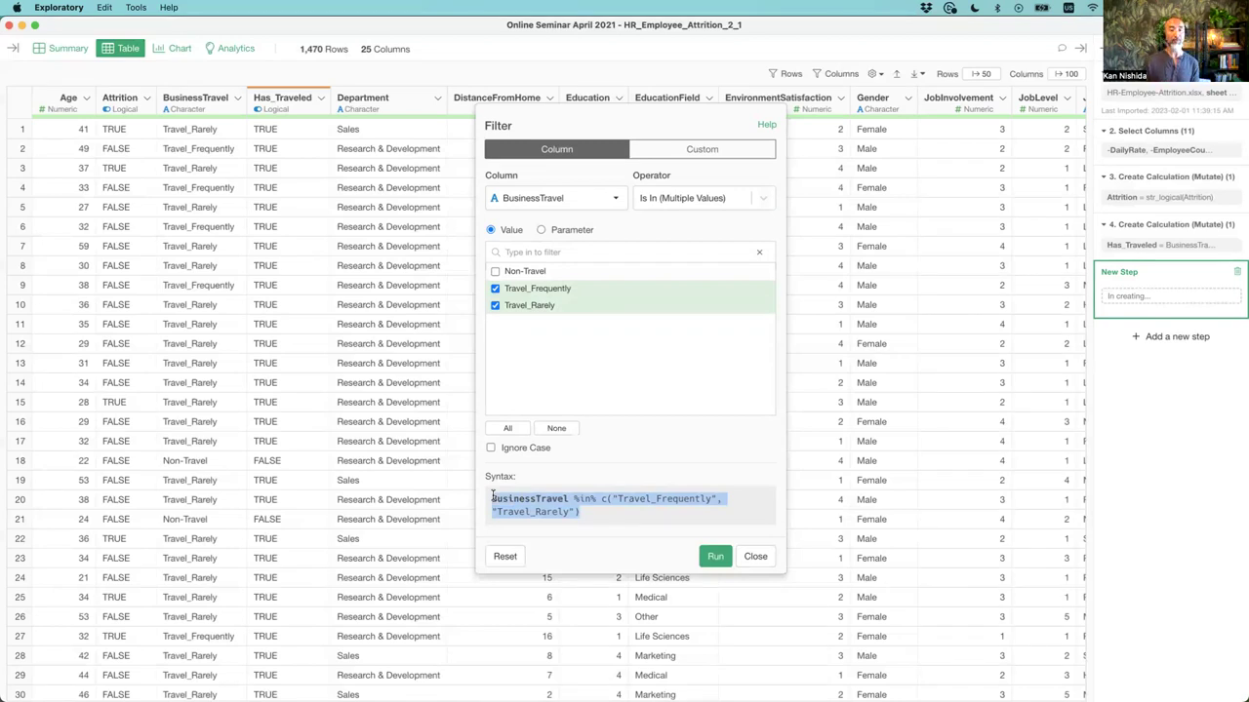
{"action": "left_click", "coordinate": [766, 557]}
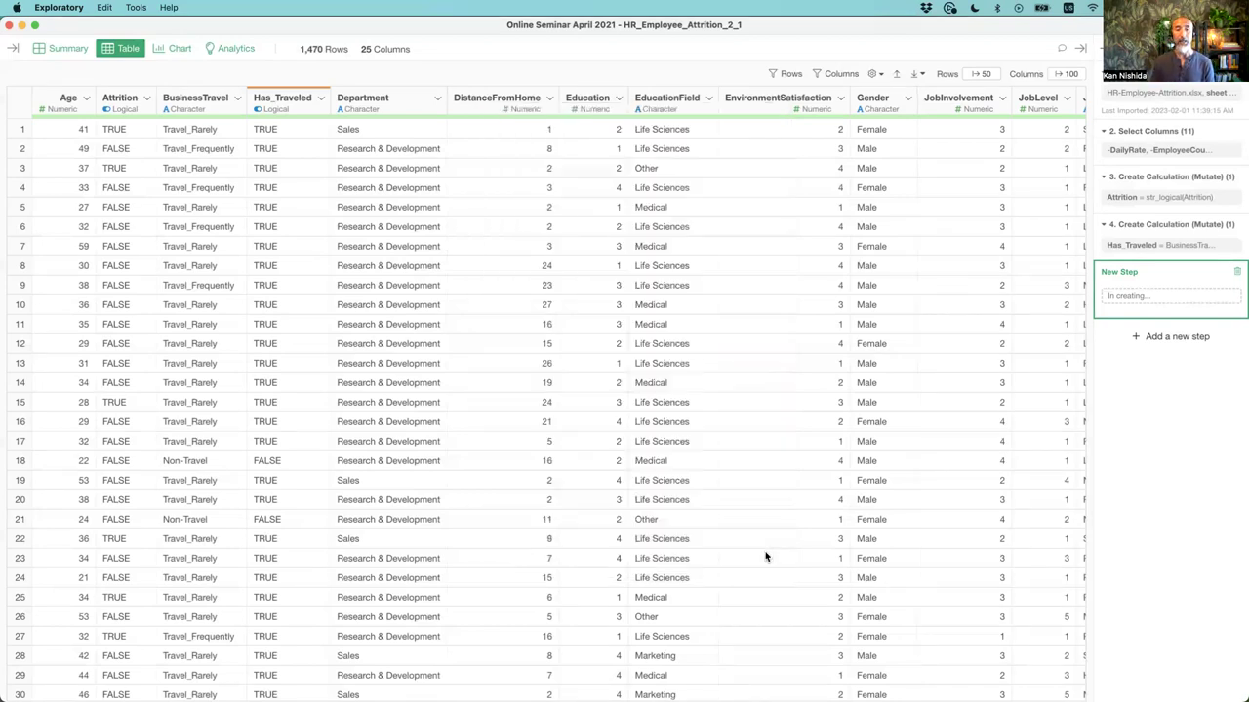
- Return to the Has_Traveled calculation step, review its formula, and close the editor
{"action": "left_click", "coordinate": [1127, 226]}
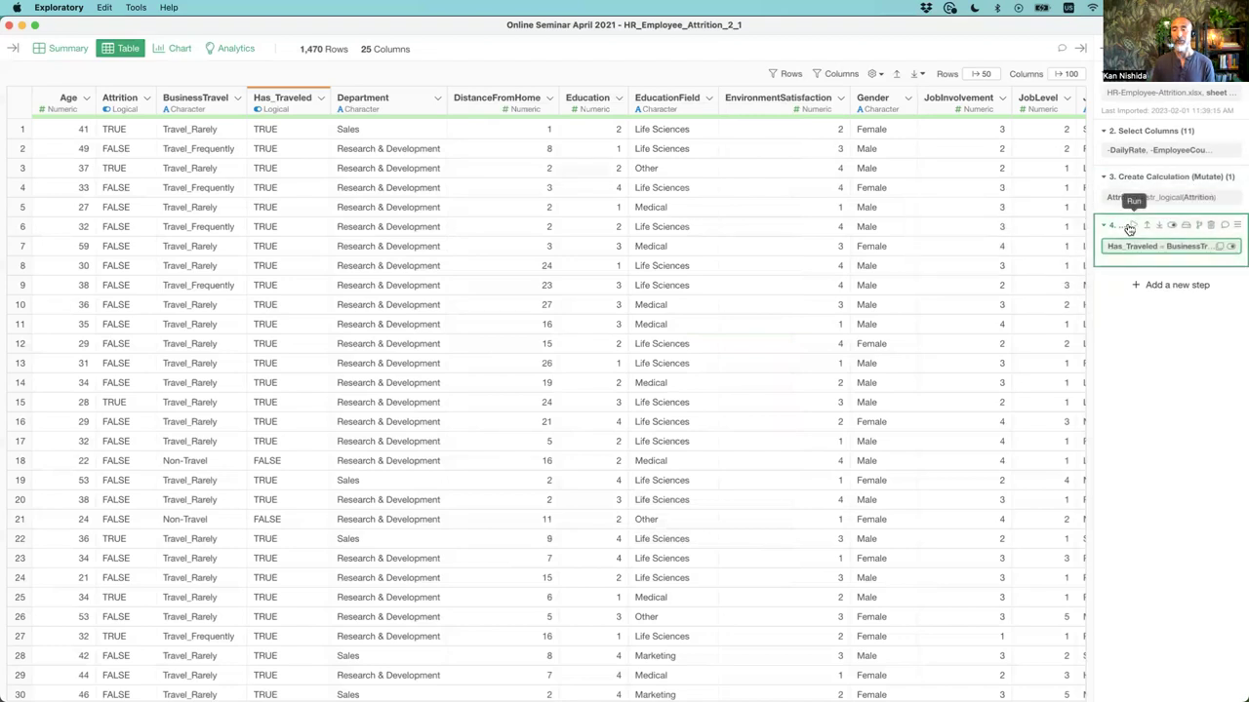
{"action": "left_click", "coordinate": [1130, 250]}
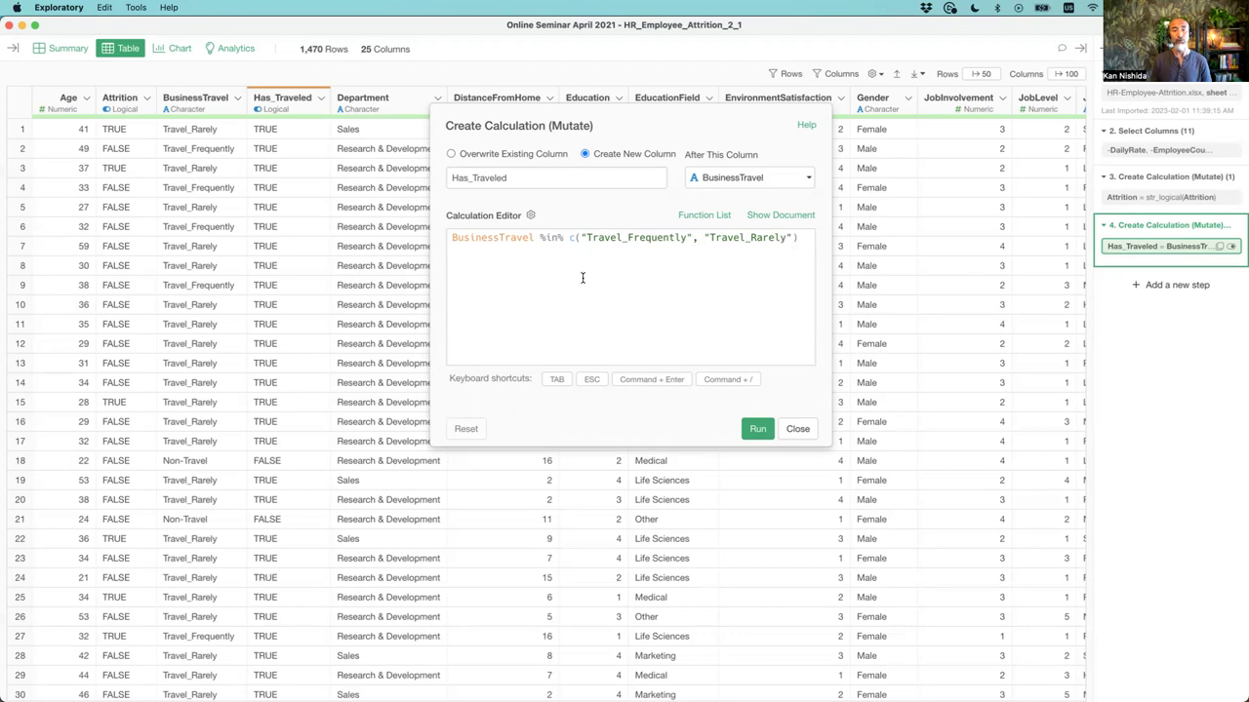
{"action": "left_click", "coordinate": [797, 431]}
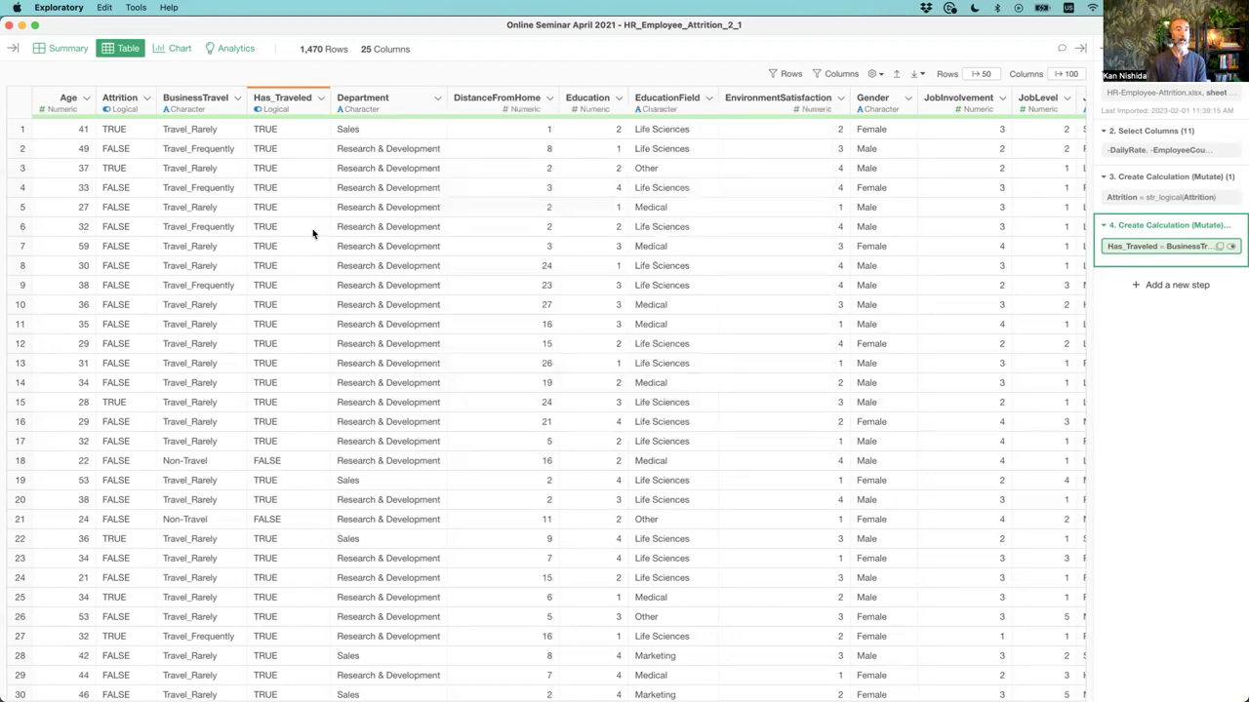
- Create a standard calculation from the Age column with the condition Age >= 40
{"action": "left_click", "coordinate": [86, 99]}
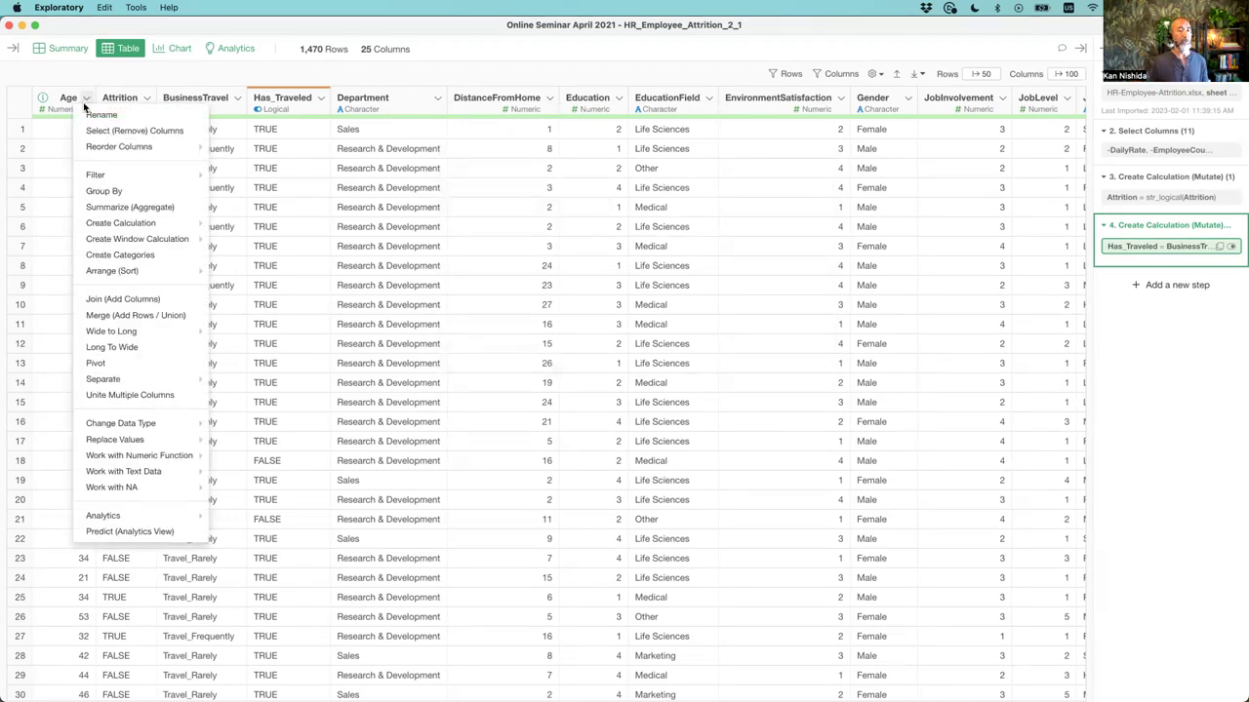
{"action": "mouse_move", "coordinate": [127, 225]}
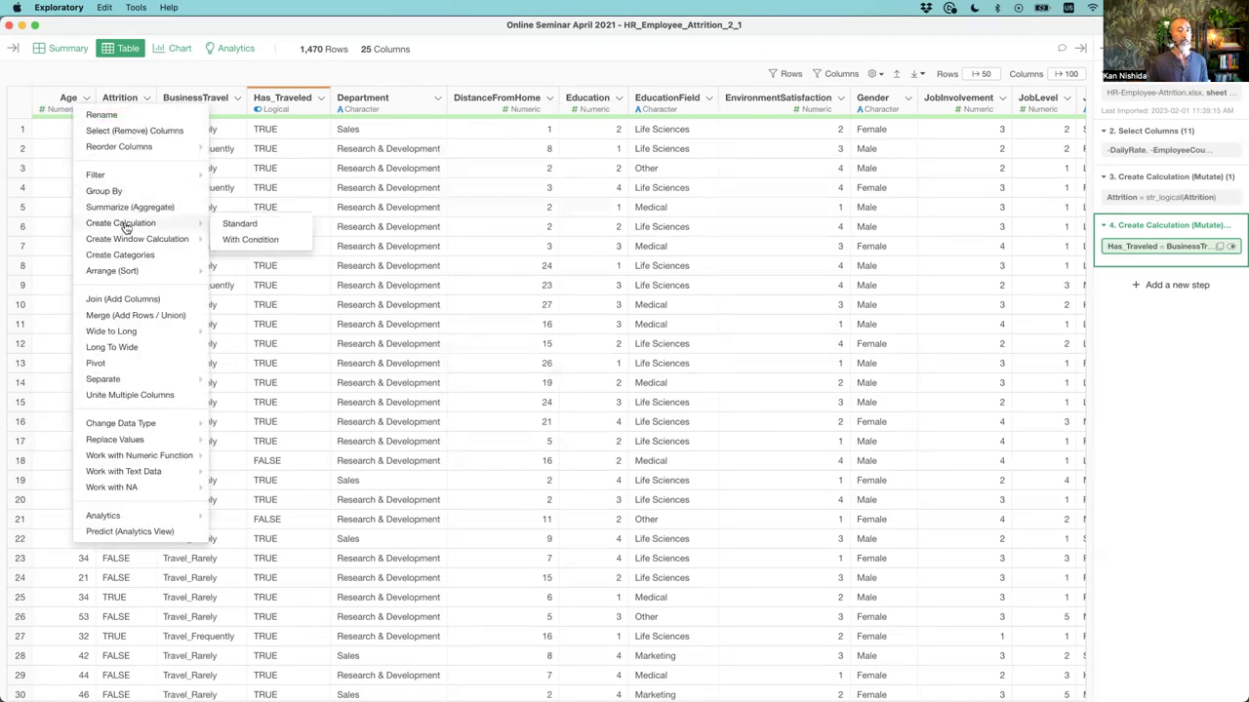
{"action": "left_click", "coordinate": [239, 225]}
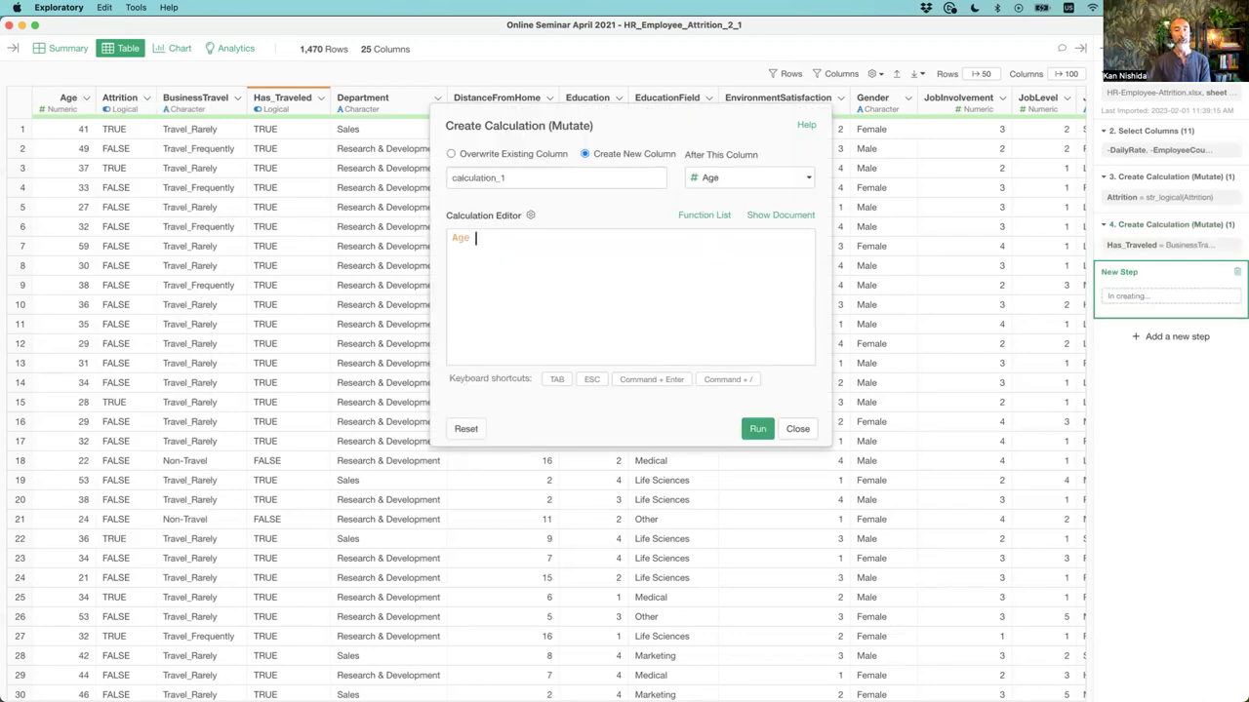
{"action": "type", "text": "> "}
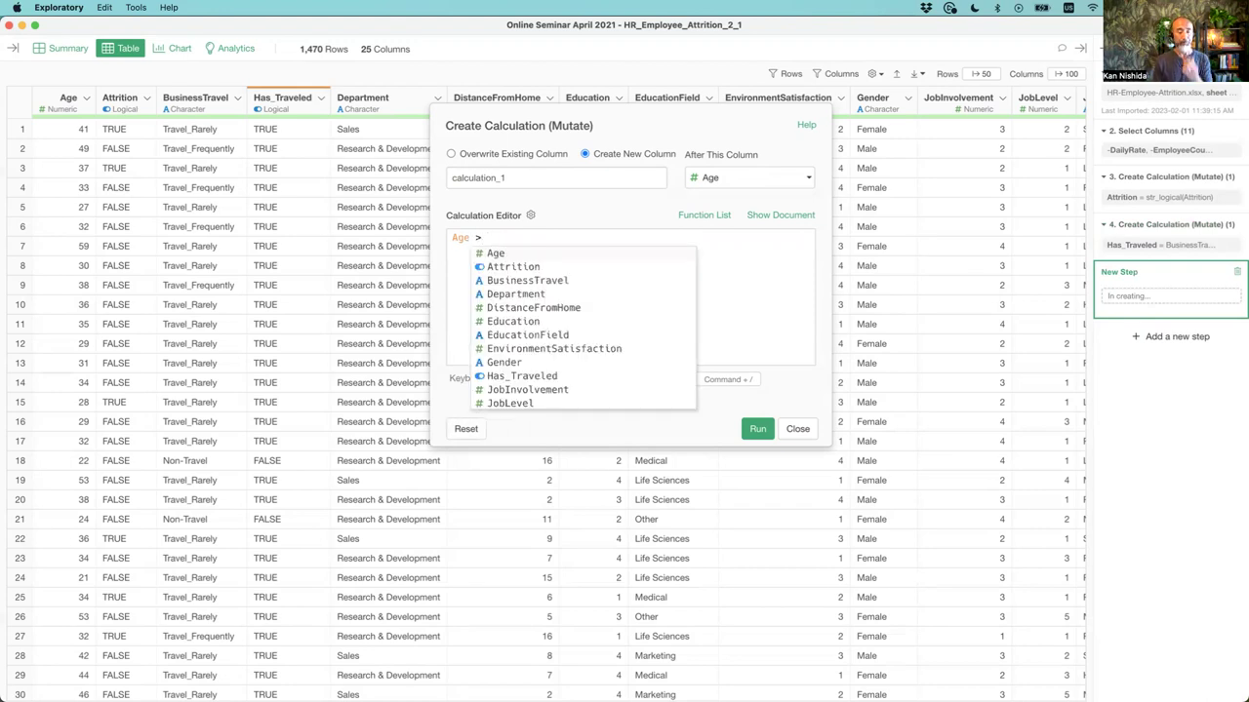
{"action": "type", "text": "40"}
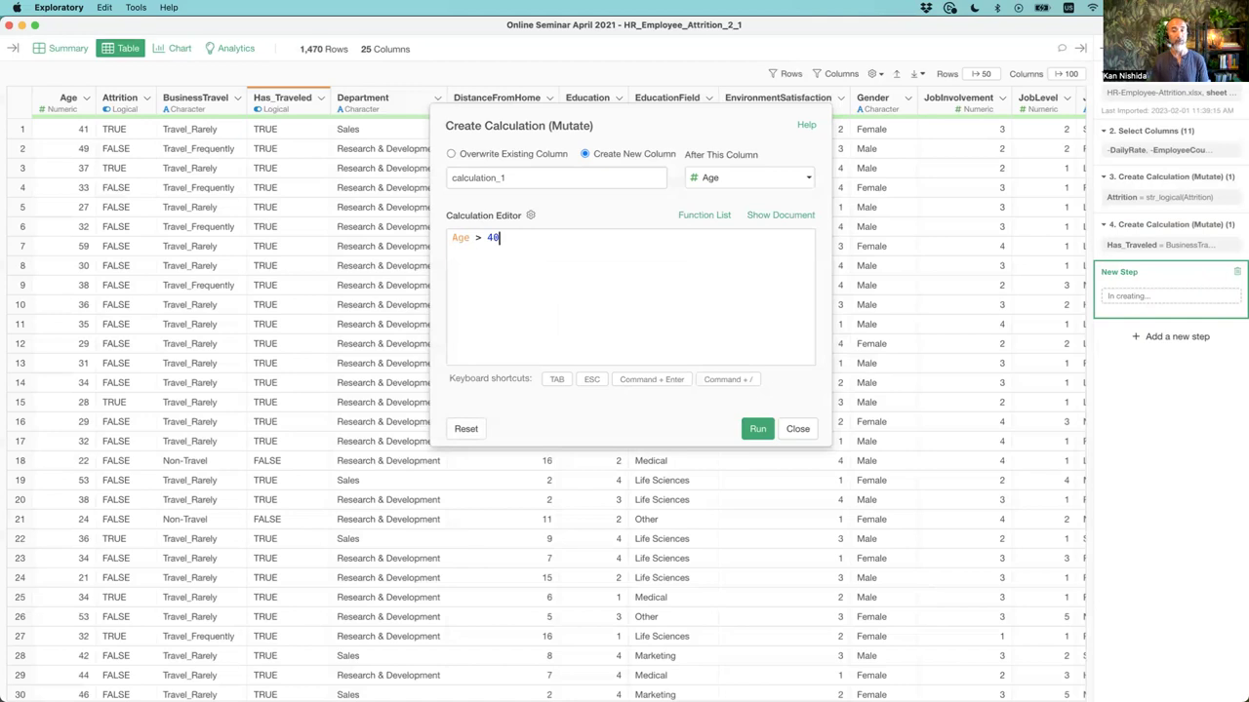
{"action": "left_click", "coordinate": [482, 237]}
{"action": "type", "text": "="}
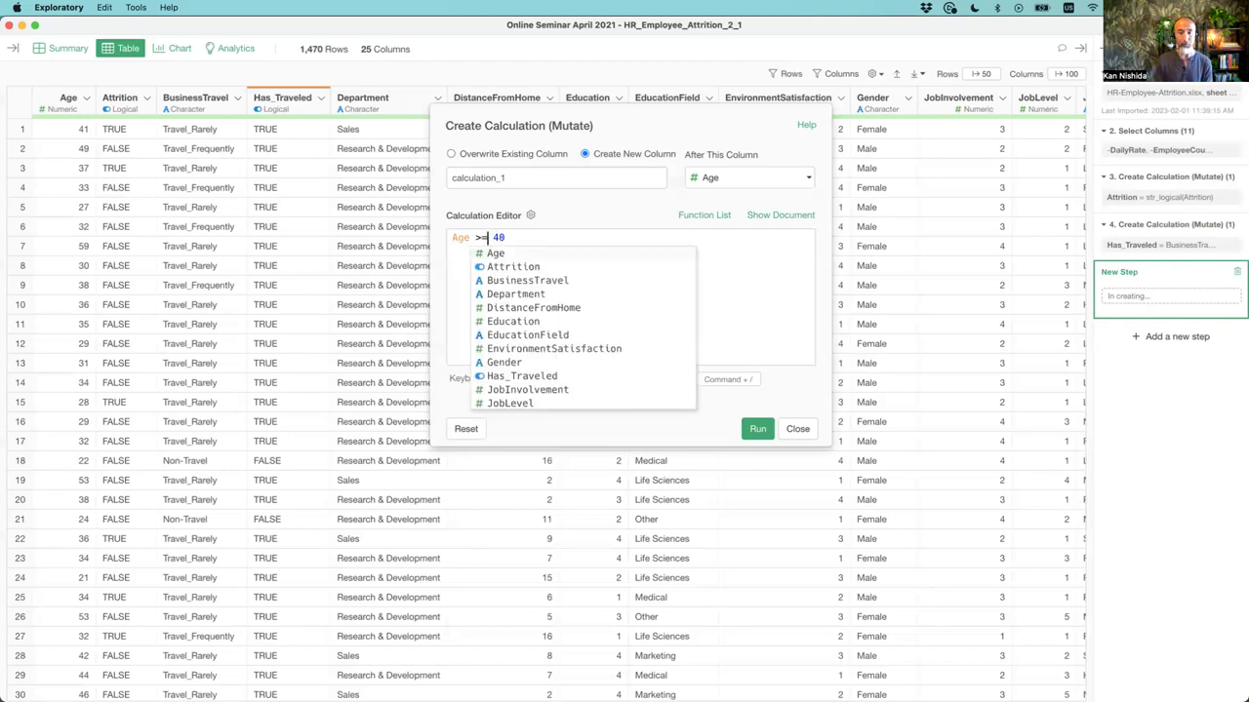
{"action": "left_click", "coordinate": [505, 237]}
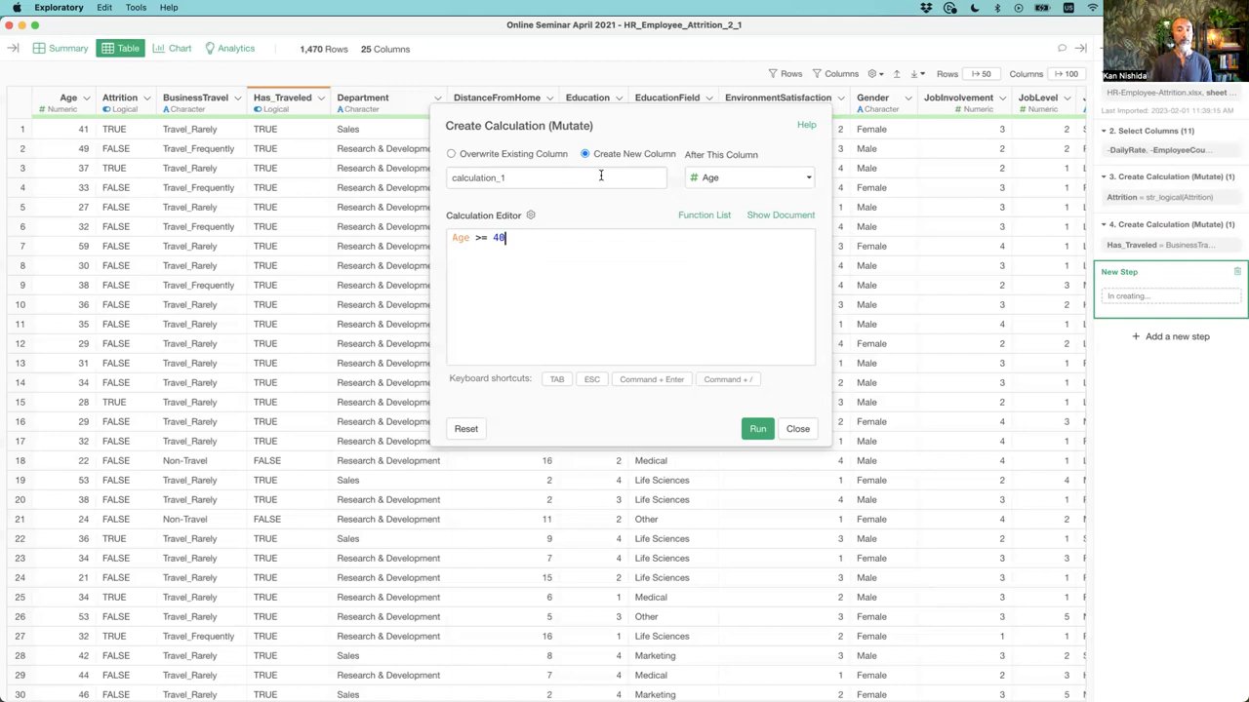
- Name the new column Is_Greater_Than_40 and run the calculation
{"action": "double_click", "coordinate": [516, 177]}
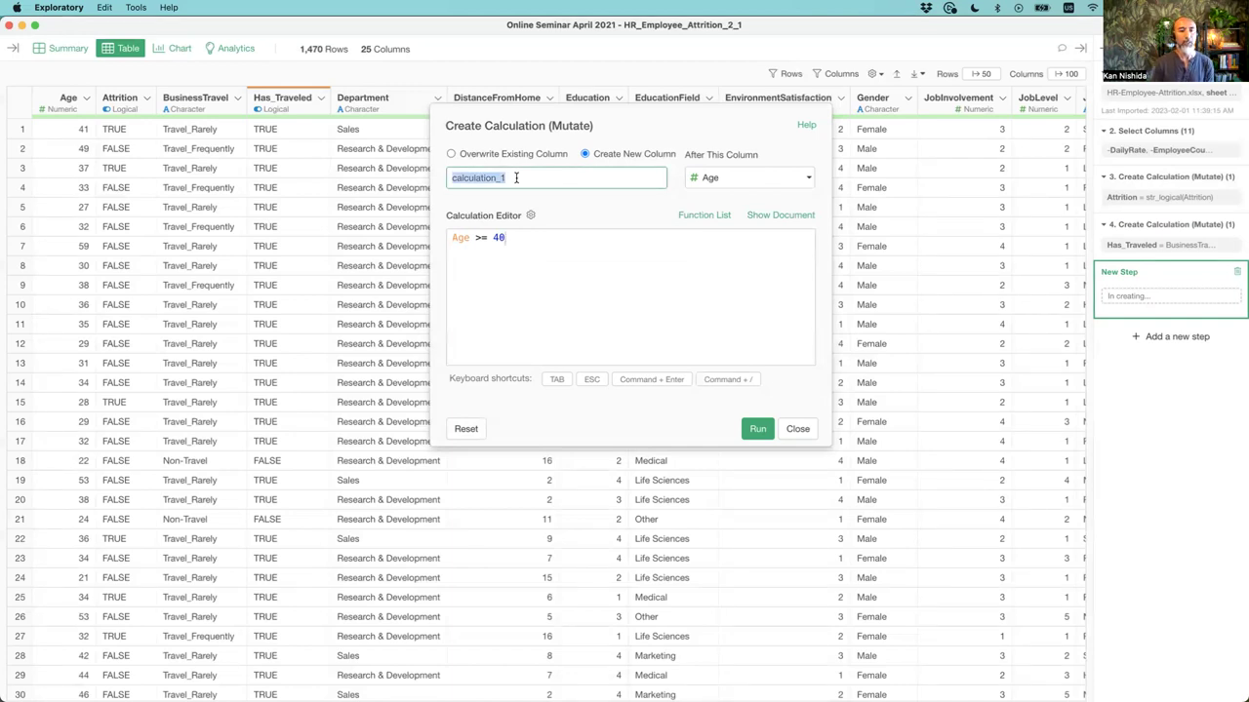
{"action": "type", "text": "Is"}
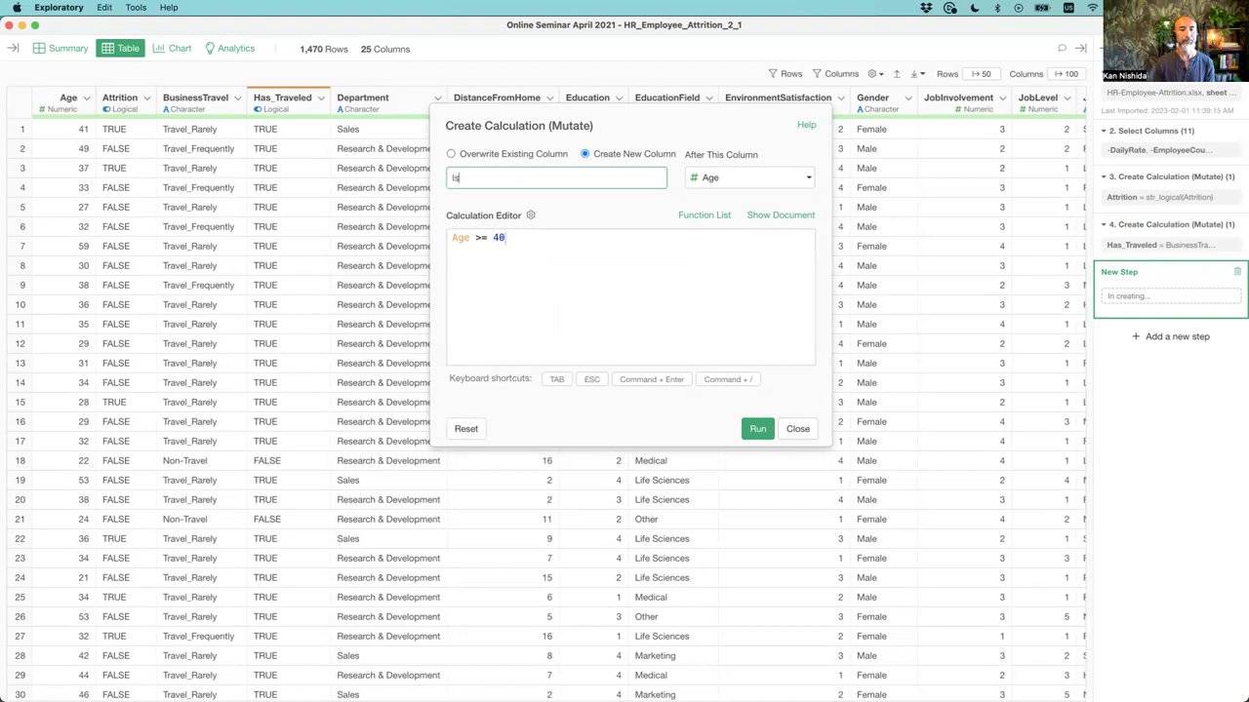
{"action": "type", "text": "_Greater_T"}
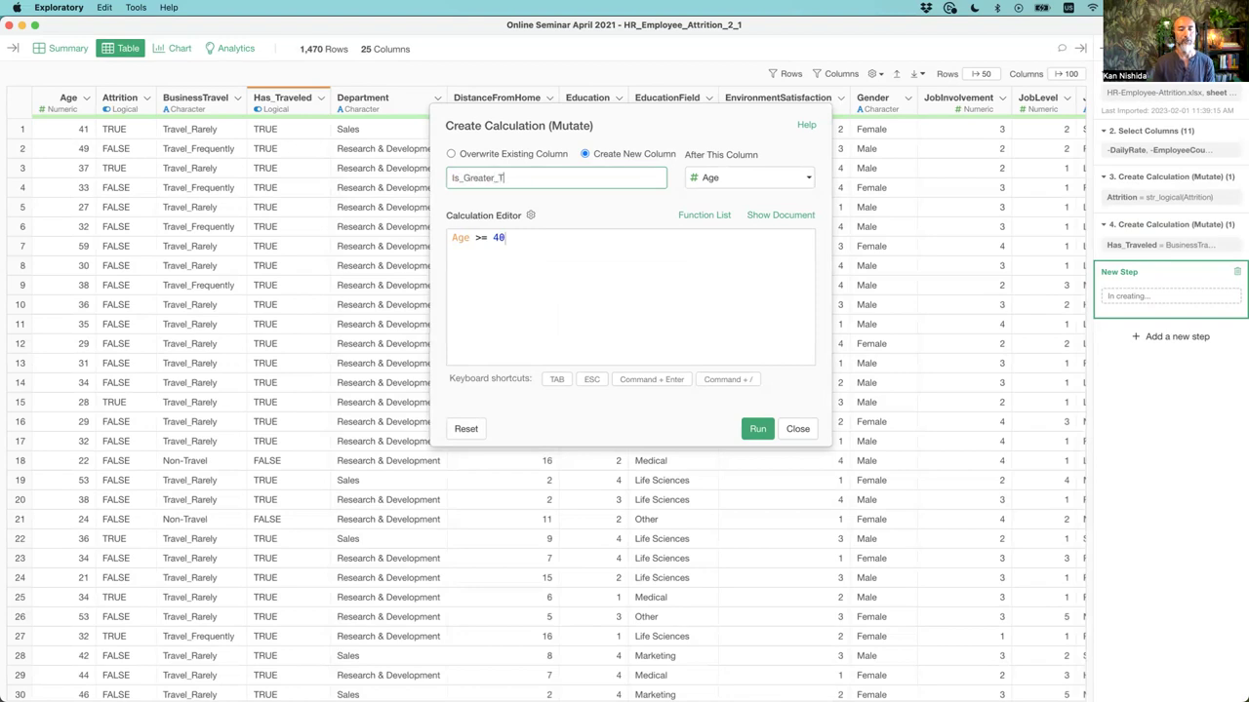
{"action": "type", "text": "han_40"}
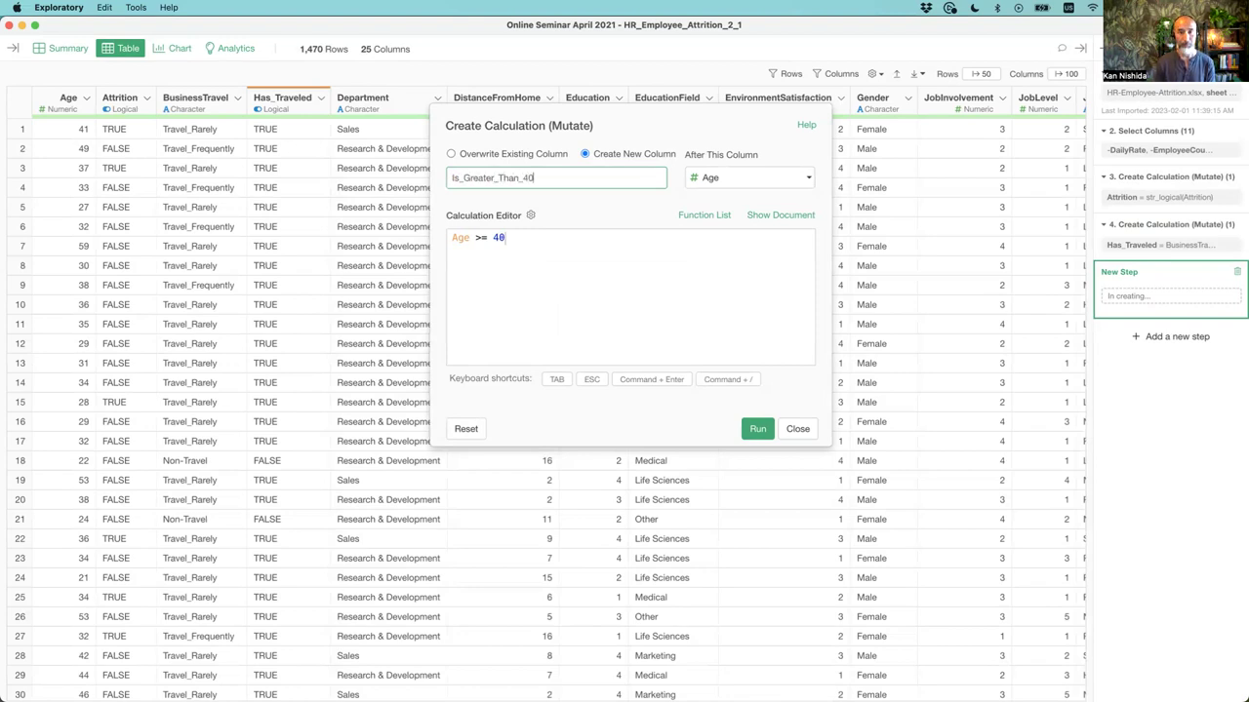
{"action": "key", "text": "super+Return"}
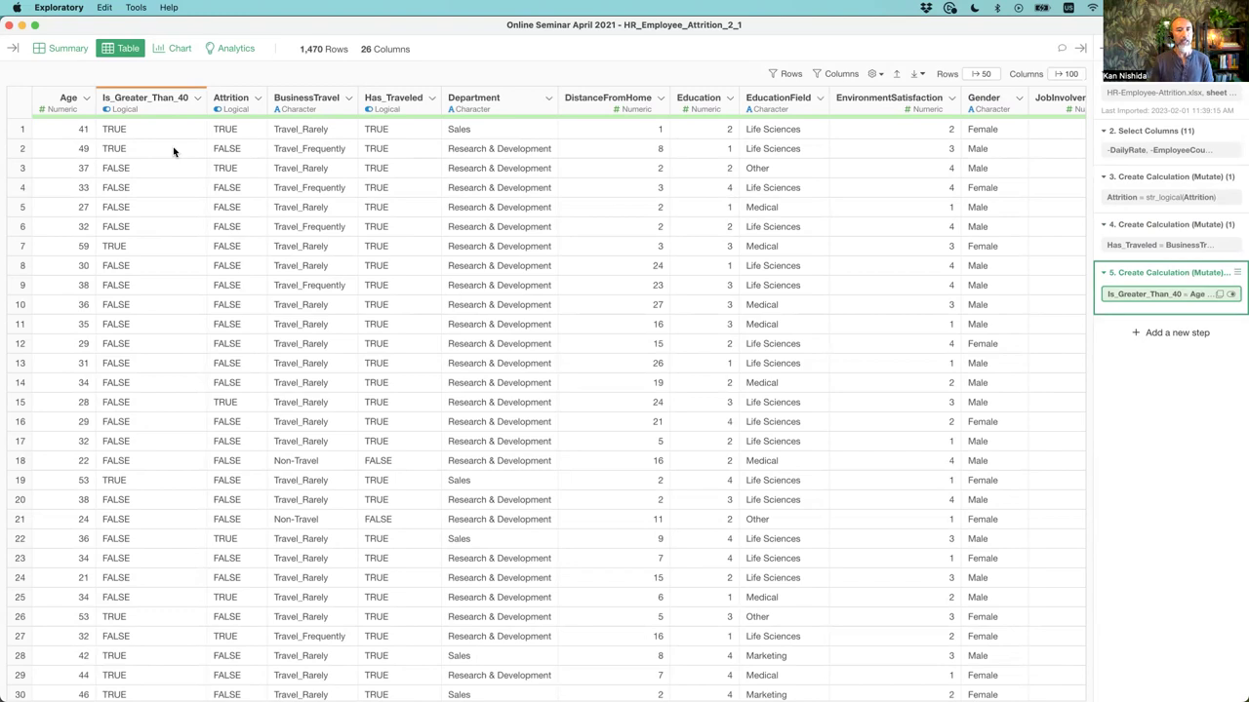
- Switch to the chart view and show the Chart 1-1 bar chart by JobRole
{"action": "left_click", "coordinate": [173, 51]}
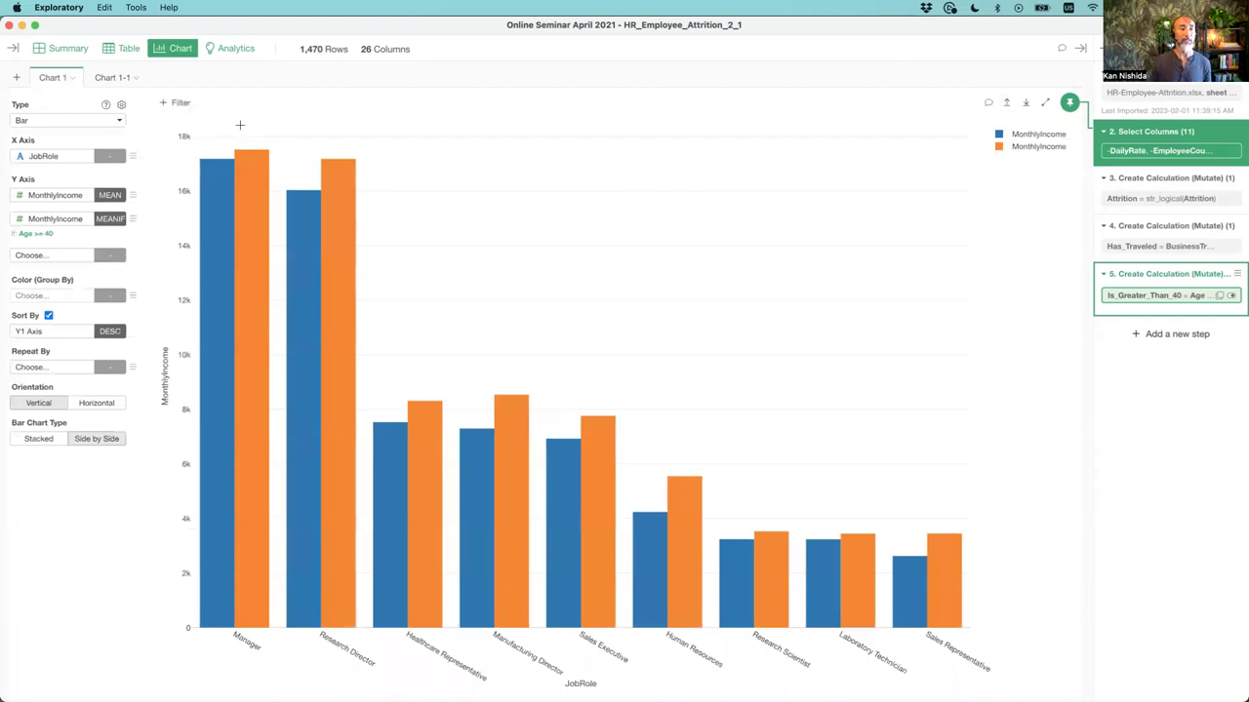
{"action": "left_click", "coordinate": [110, 78]}
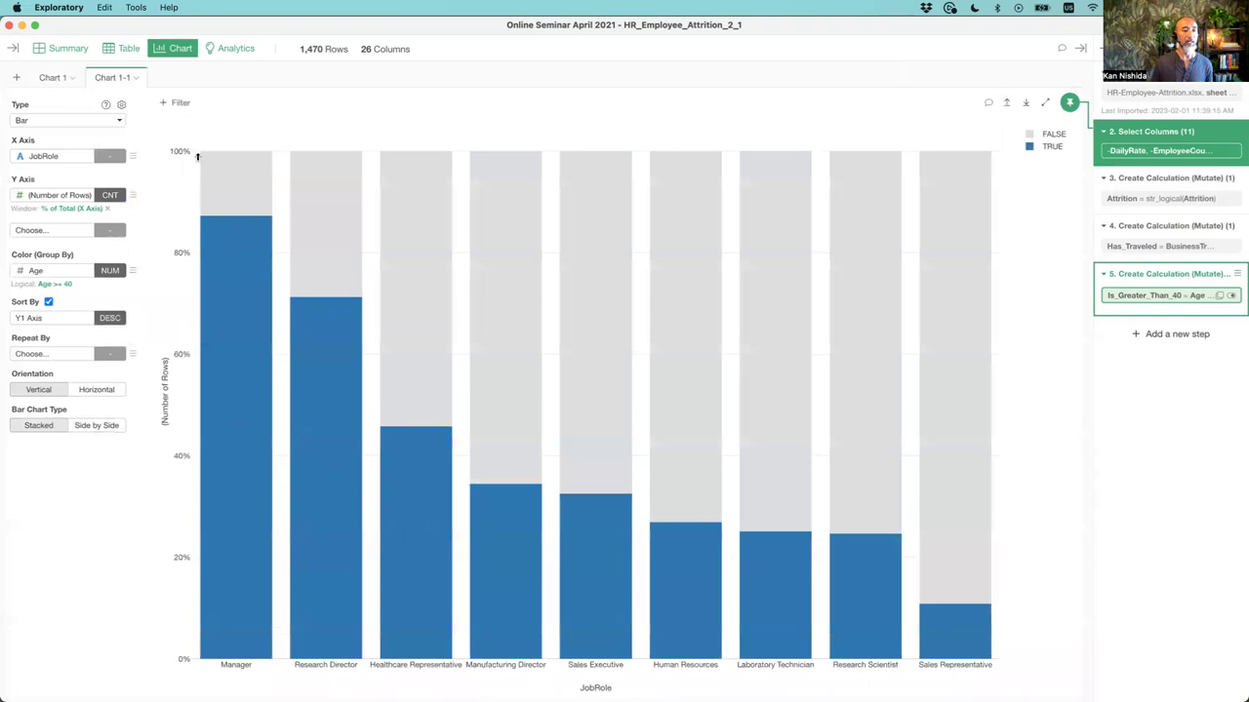
- Check Chart 1-1's color grouping settings, then pin the chart to the Is_Greater_Than_40 calculation step and color its bars by Is_Greater_Than_40
{"action": "left_click", "coordinate": [58, 285]}
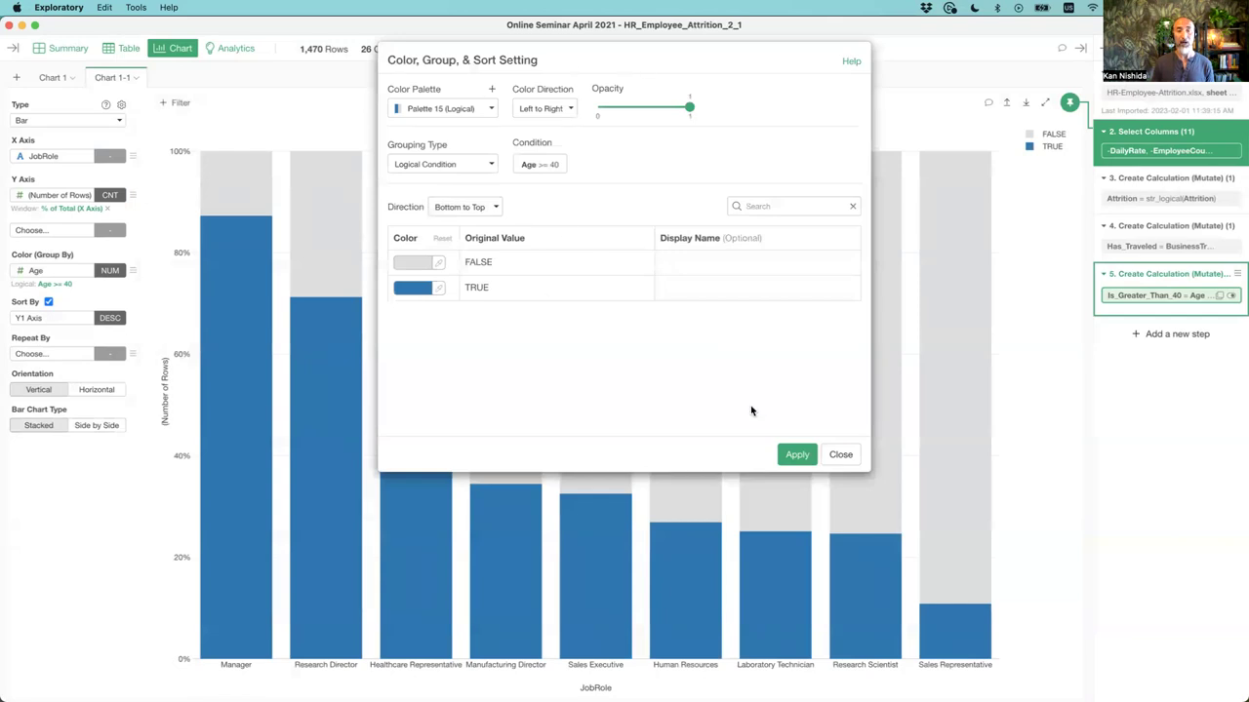
{"action": "left_click", "coordinate": [841, 455]}
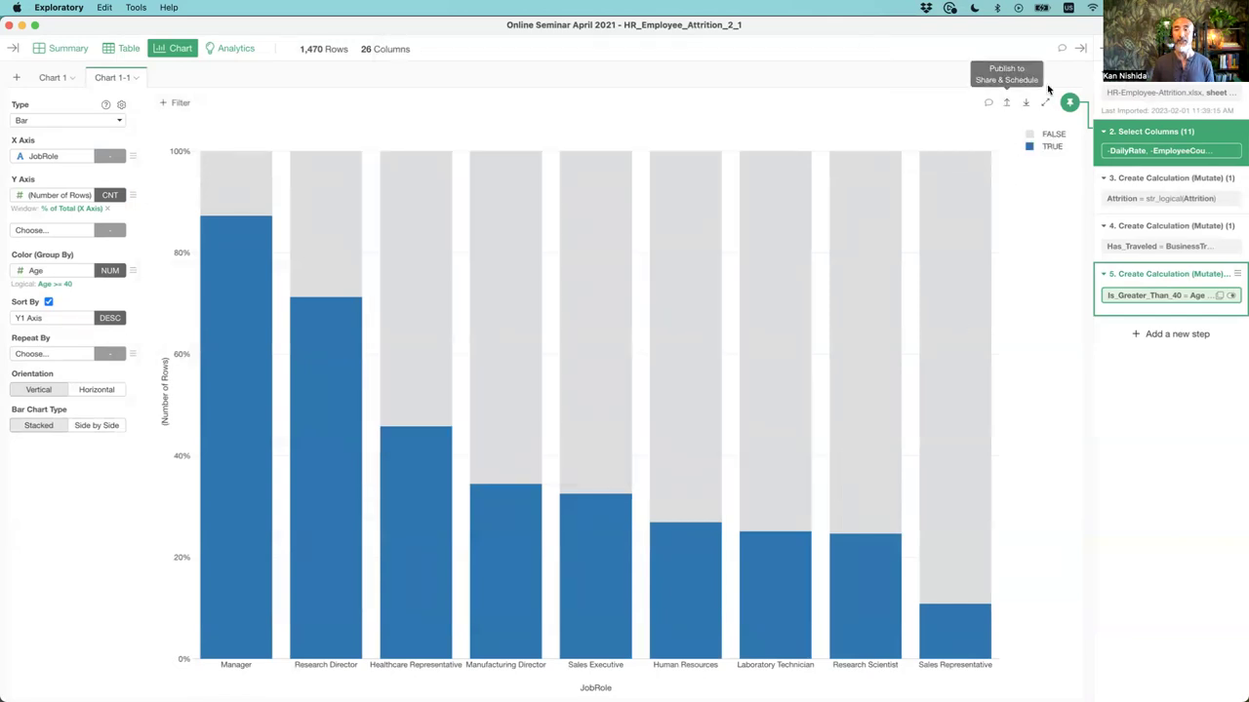
{"action": "left_click", "coordinate": [1071, 103]}
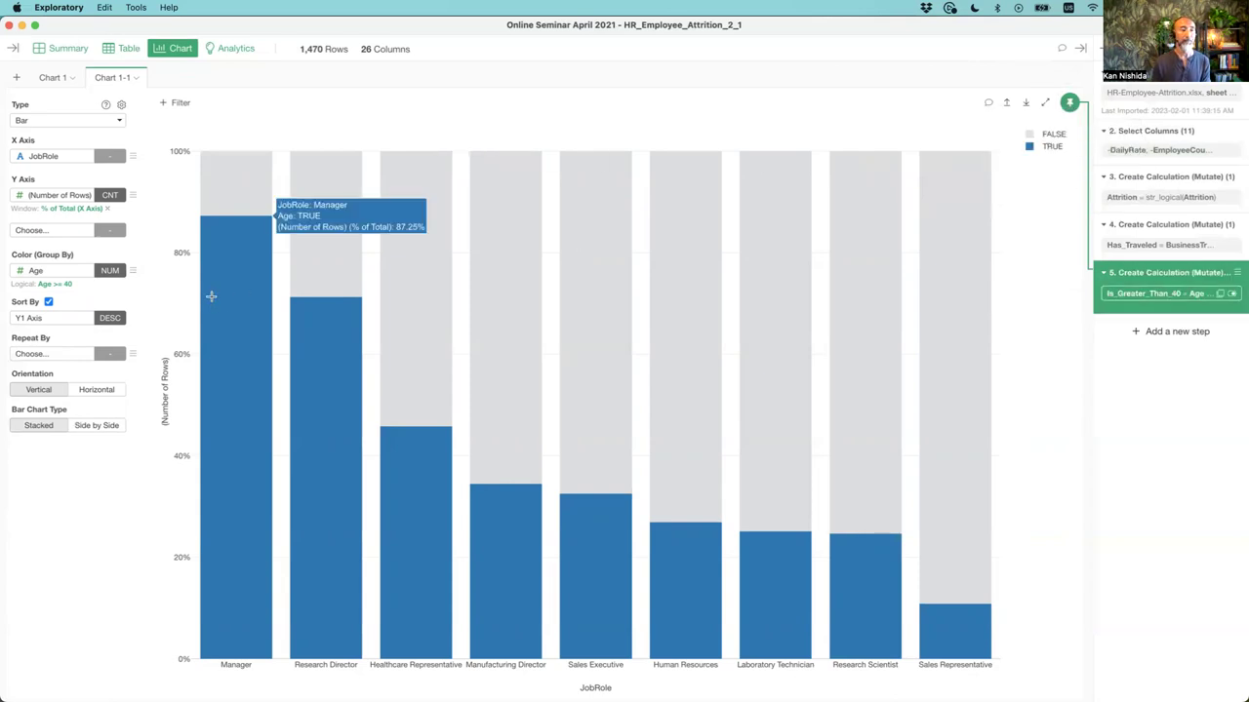
{"action": "left_click", "coordinate": [50, 274]}
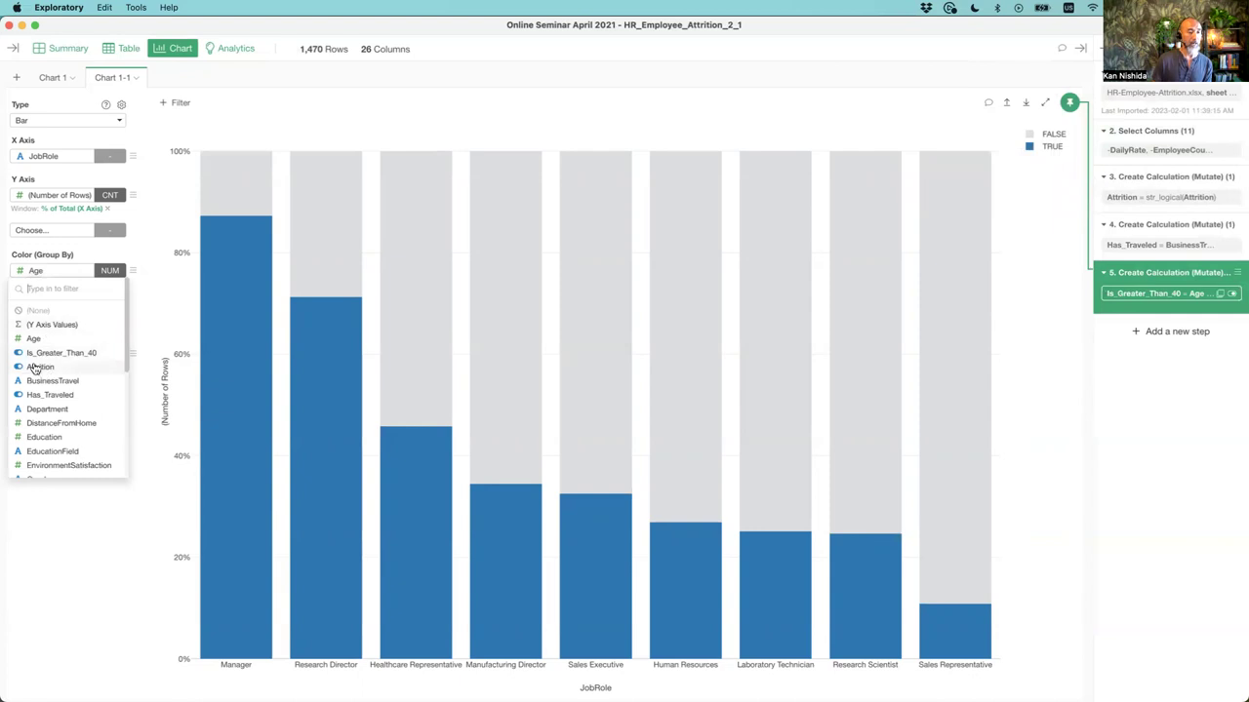
{"action": "left_click", "coordinate": [62, 353]}
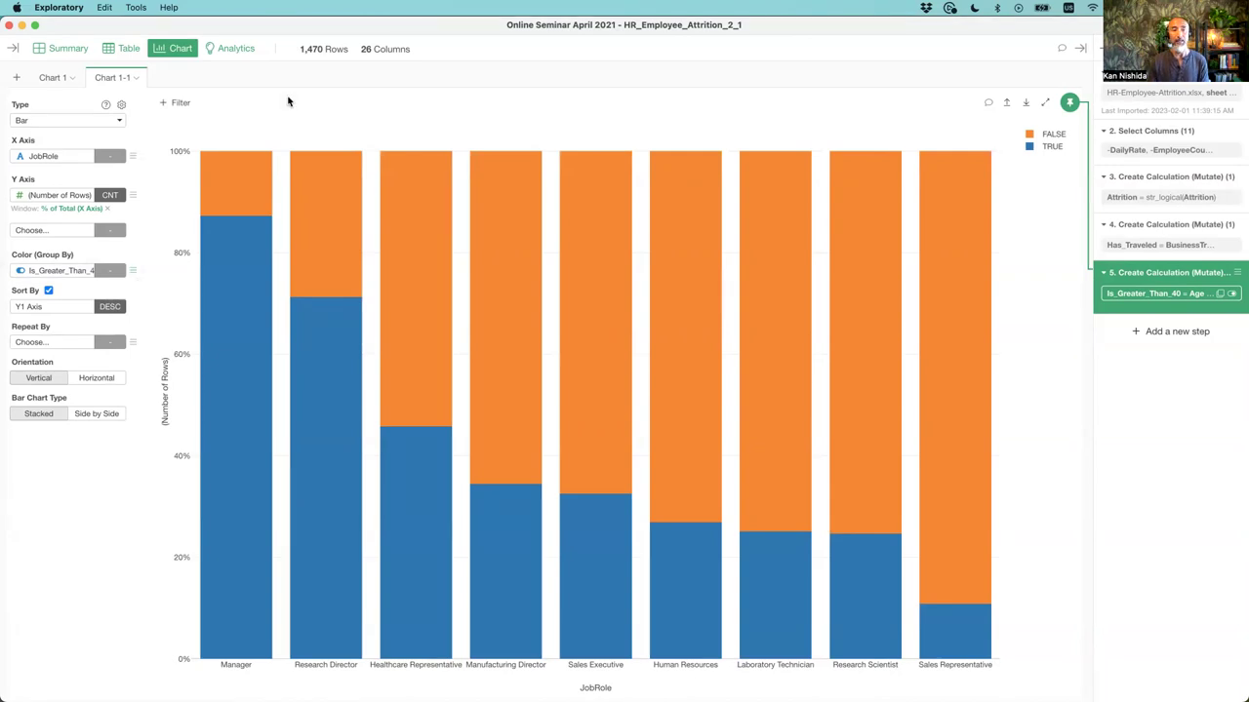
- Add a new bar chart with JobRole on the X axis and Attrition on the Y axis
{"action": "left_click", "coordinate": [17, 80]}
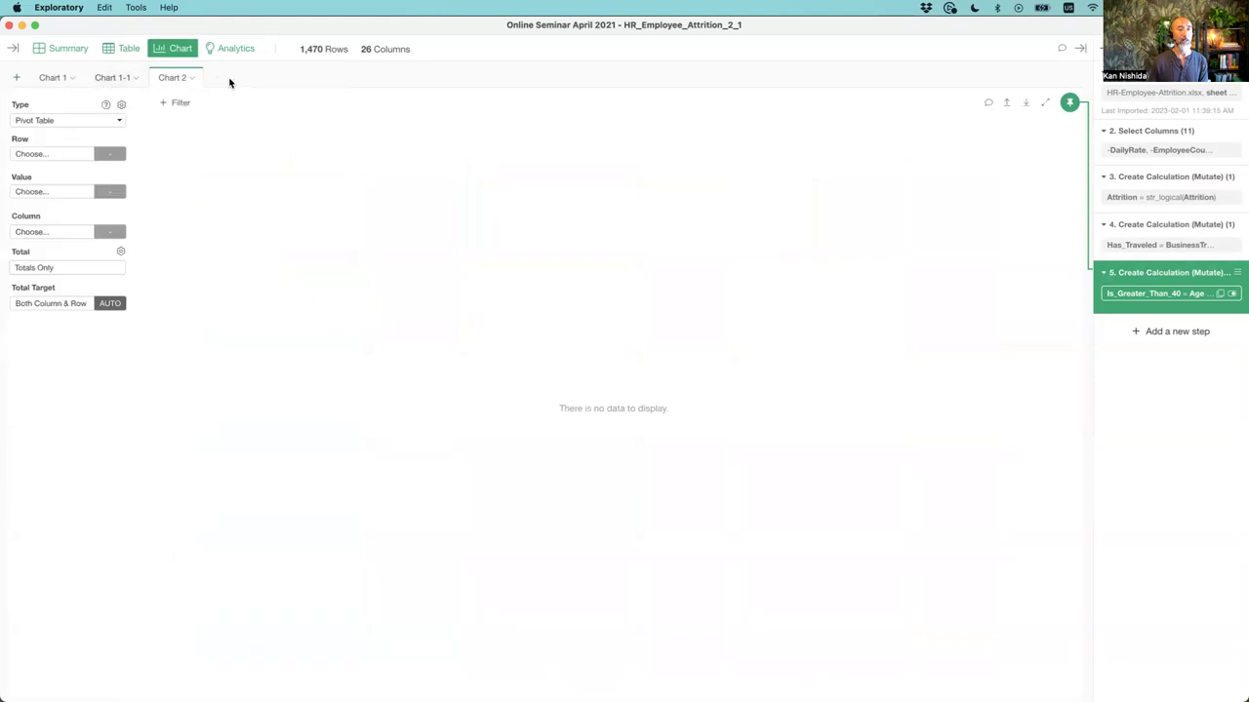
{"action": "left_click", "coordinate": [44, 121]}
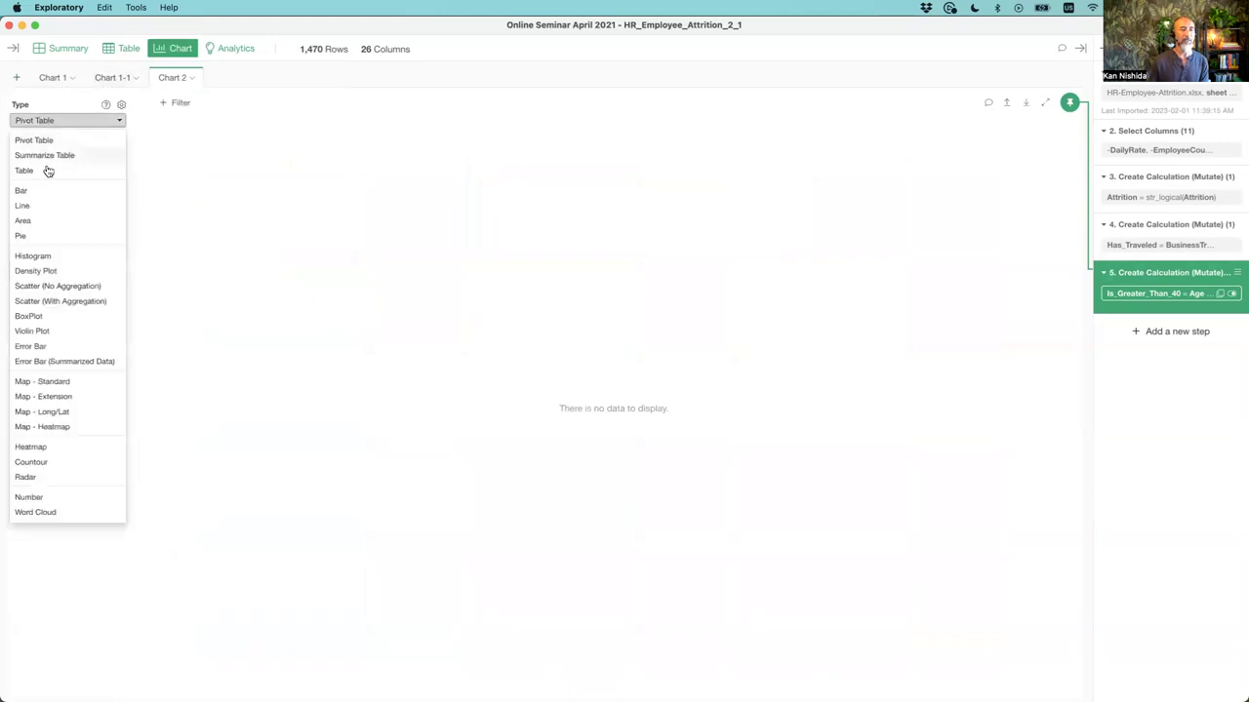
{"action": "left_click", "coordinate": [47, 191]}
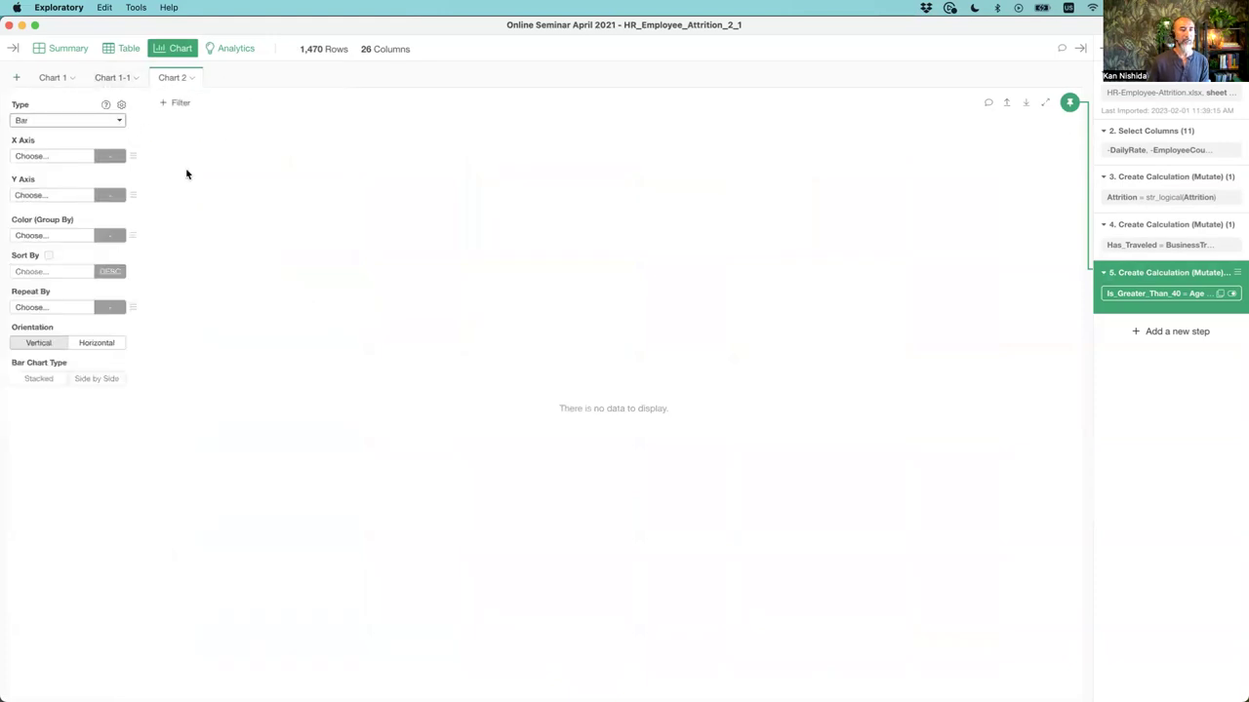
{"action": "left_click", "coordinate": [32, 158]}
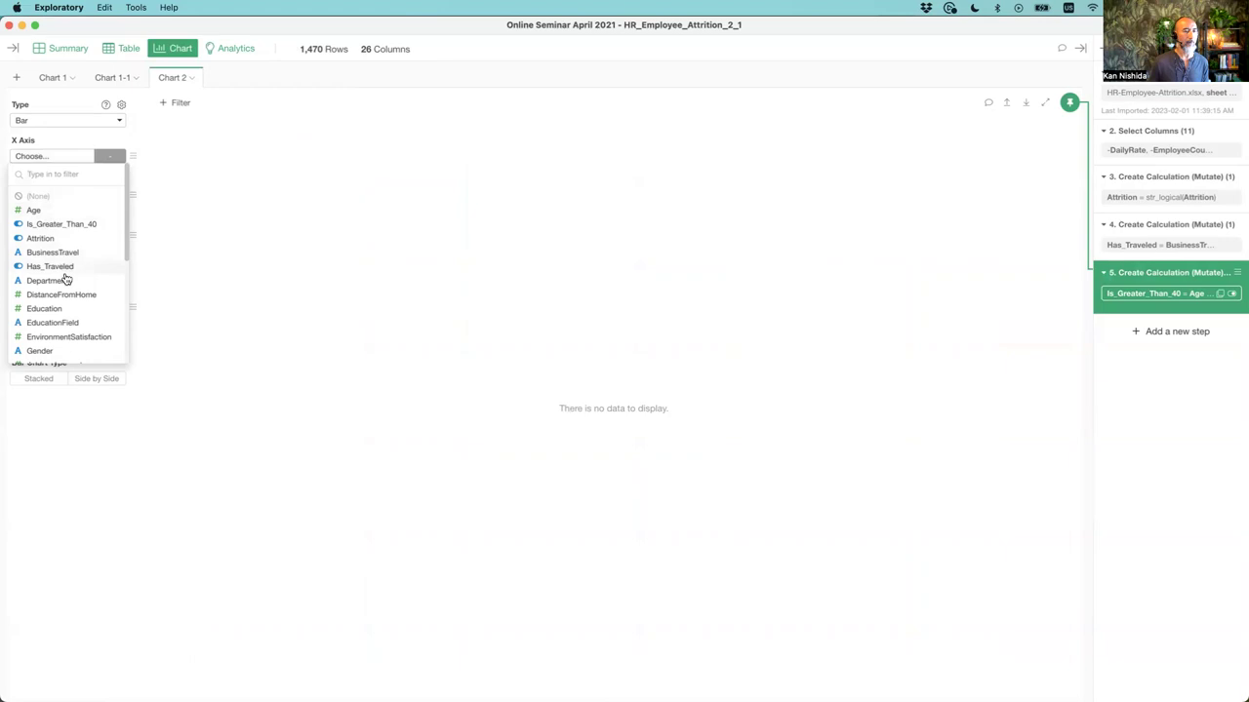
{"action": "scroll", "coordinate": [68, 329], "scroll_direction": "down", "scroll_amount": 3}
{"action": "left_click", "coordinate": [68, 306]}
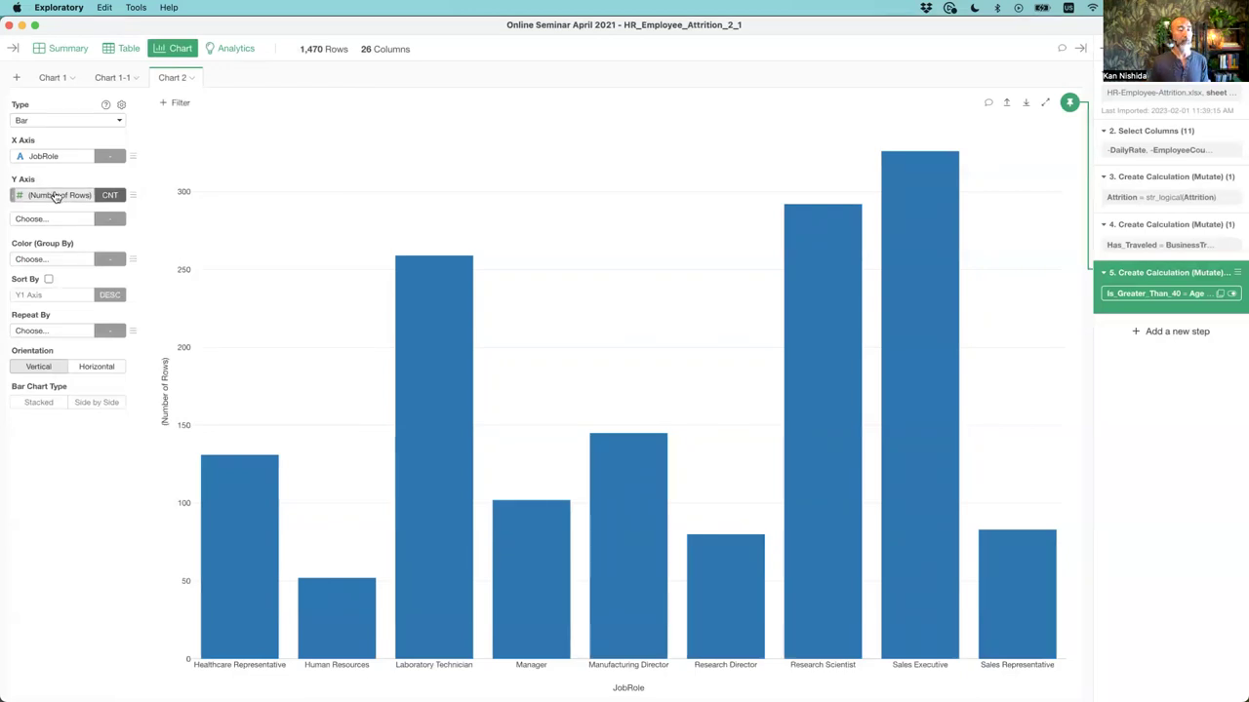
{"action": "left_click", "coordinate": [54, 196]}
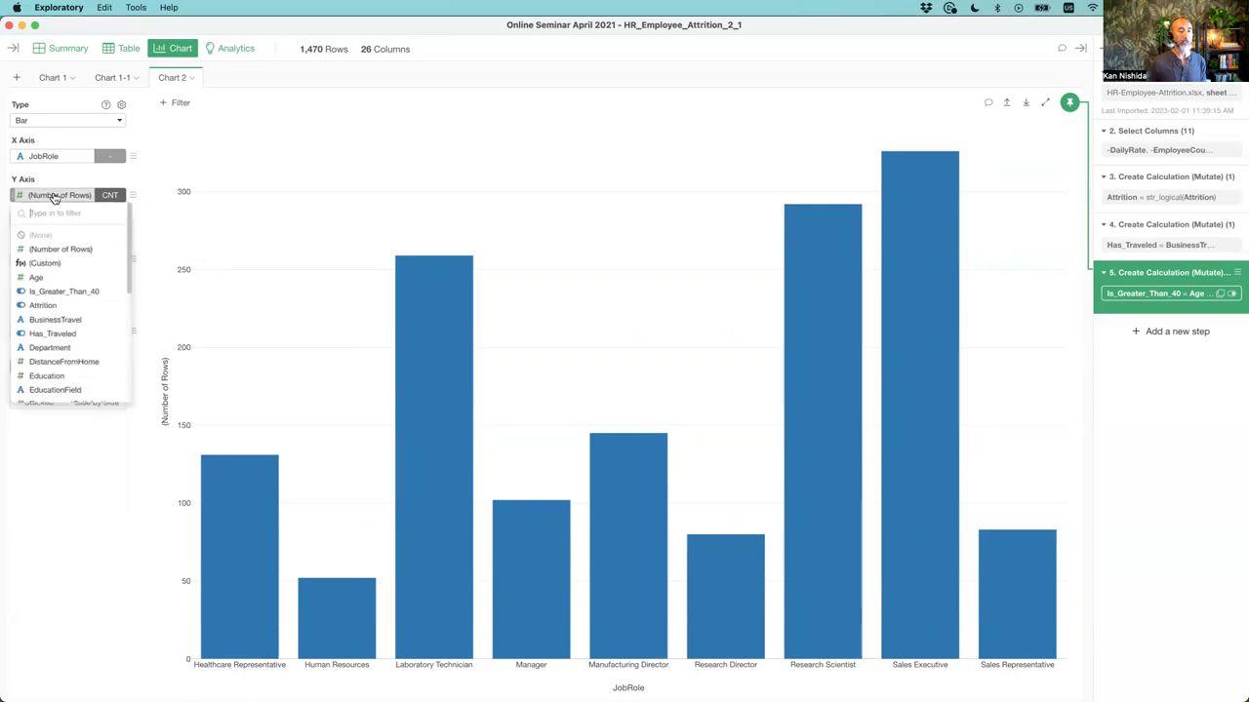
{"action": "left_click", "coordinate": [44, 305]}
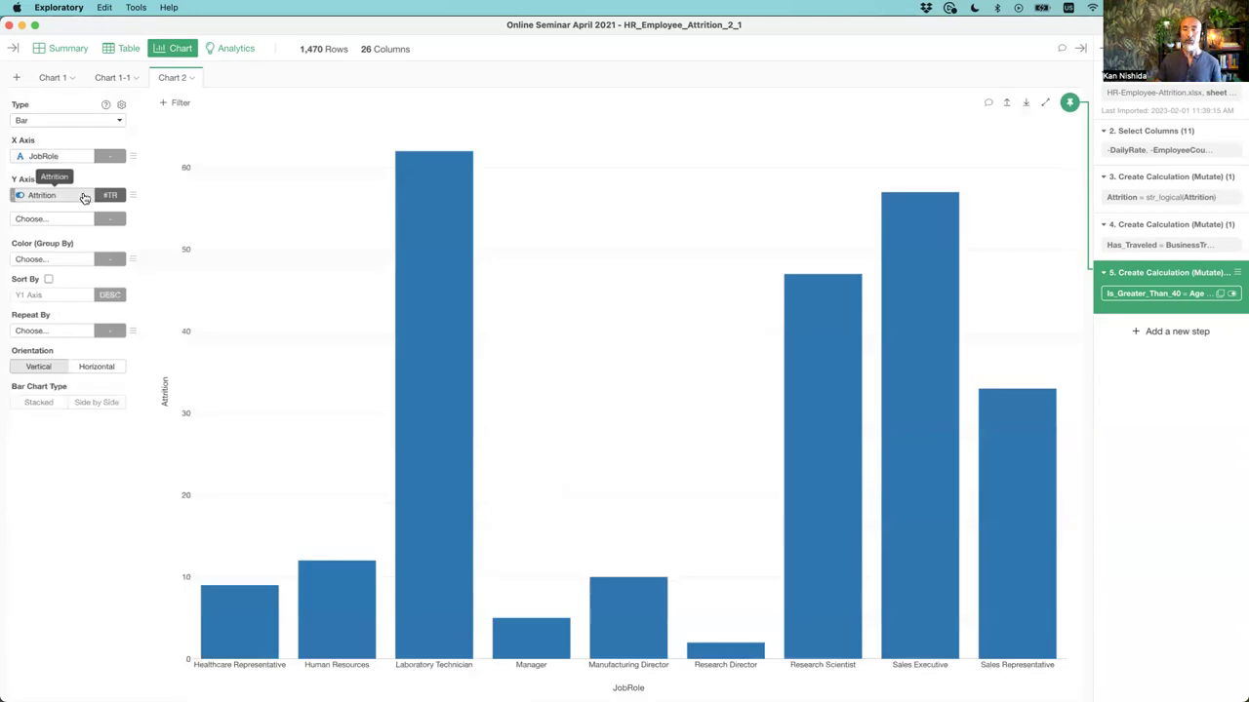
- Examine the Attrition column in the table, then return to the chart and review its bars and the aggregation options for Attrition
{"action": "left_click", "coordinate": [122, 48]}
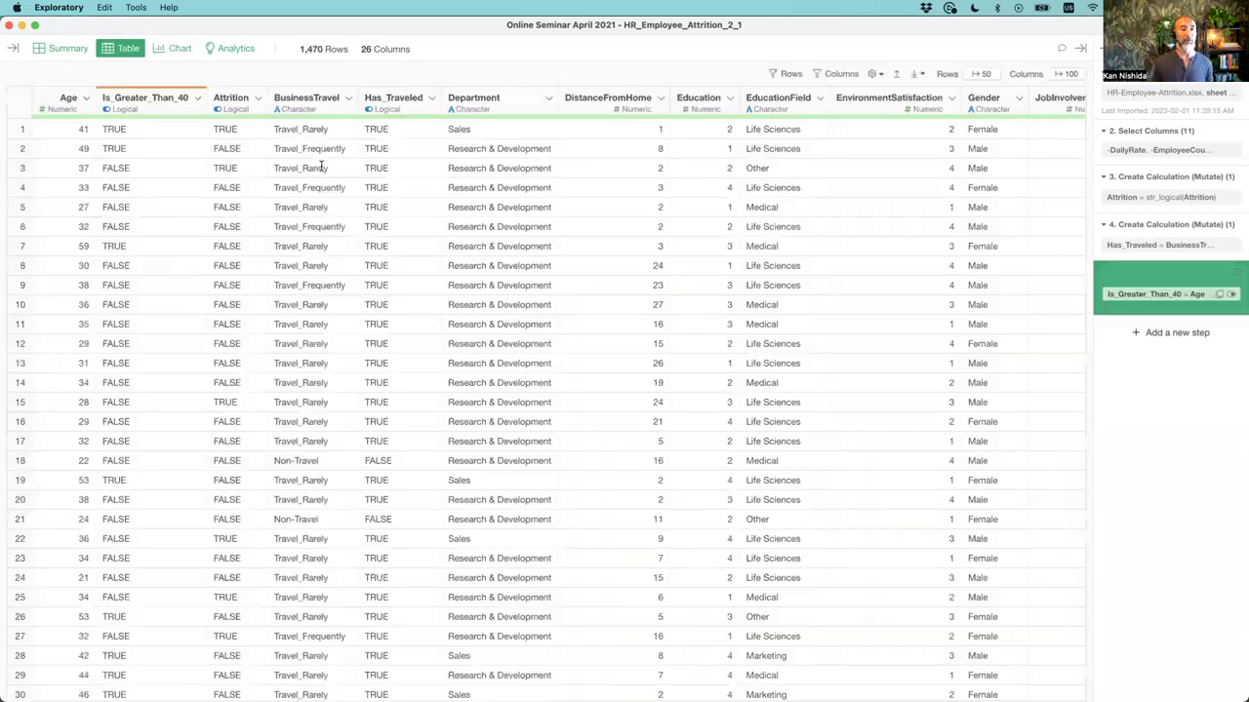
{"action": "left_click", "coordinate": [226, 98]}
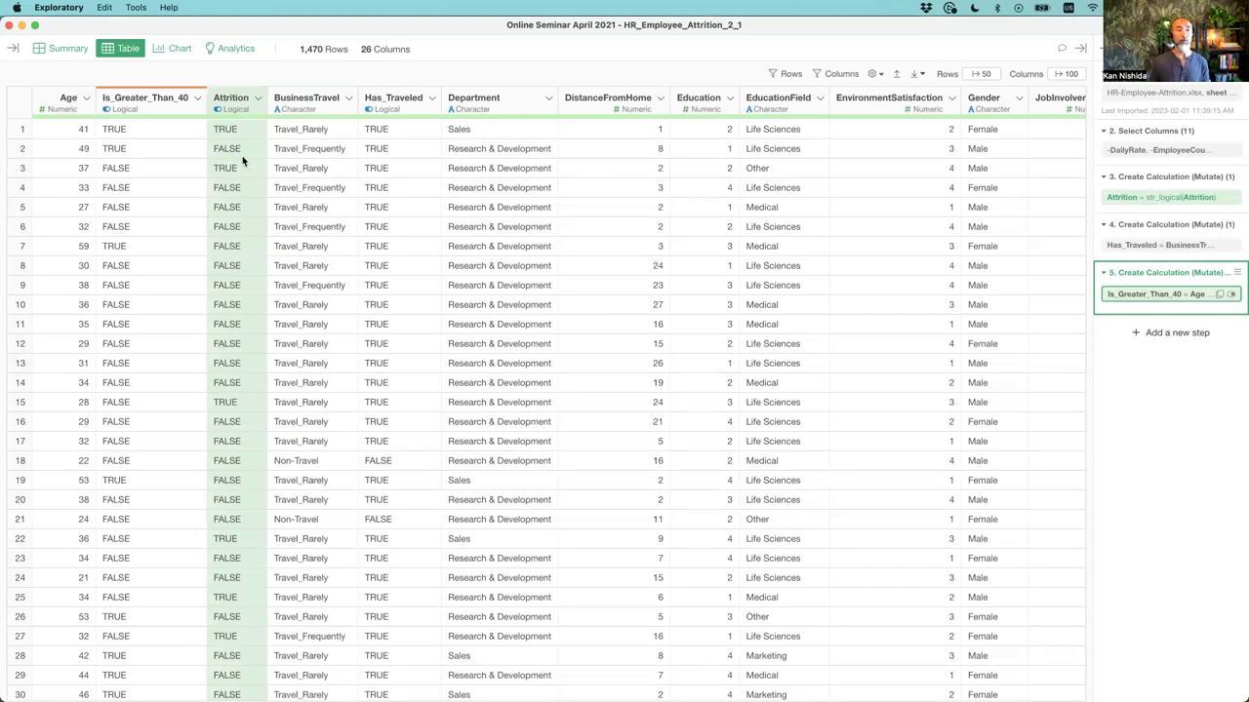
{"action": "left_click", "coordinate": [177, 48]}
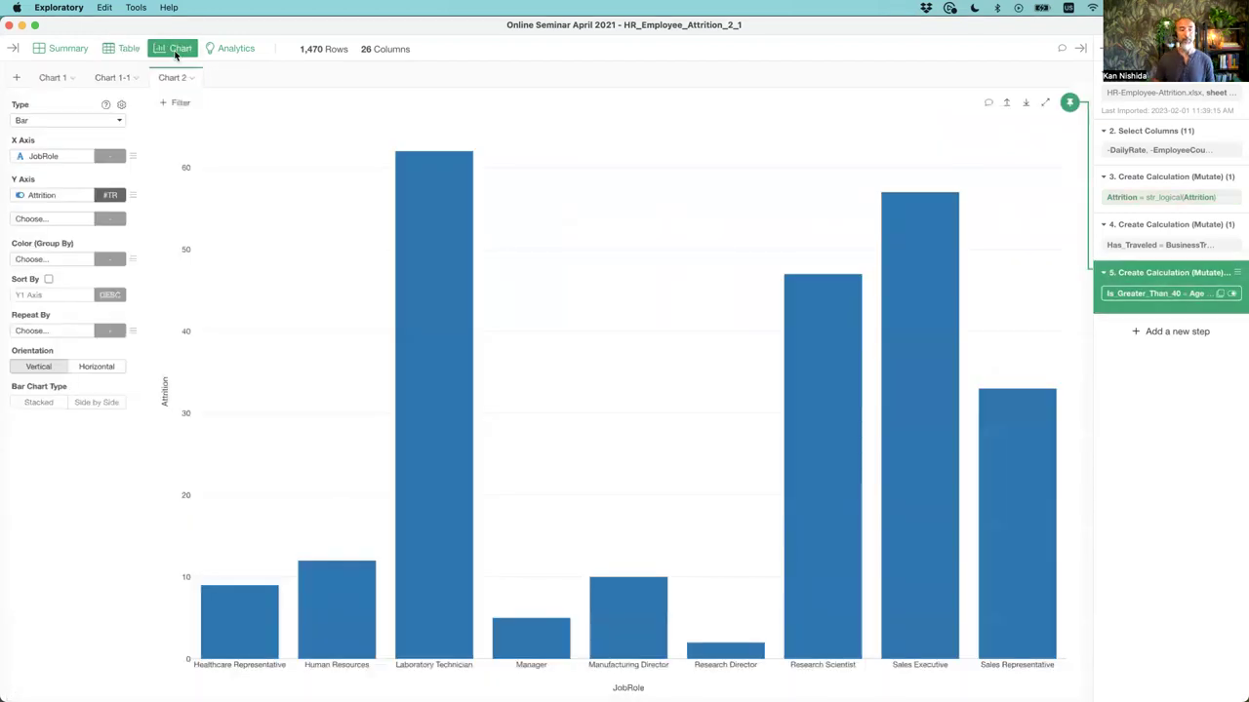
{"action": "mouse_move", "coordinate": [396, 279]}
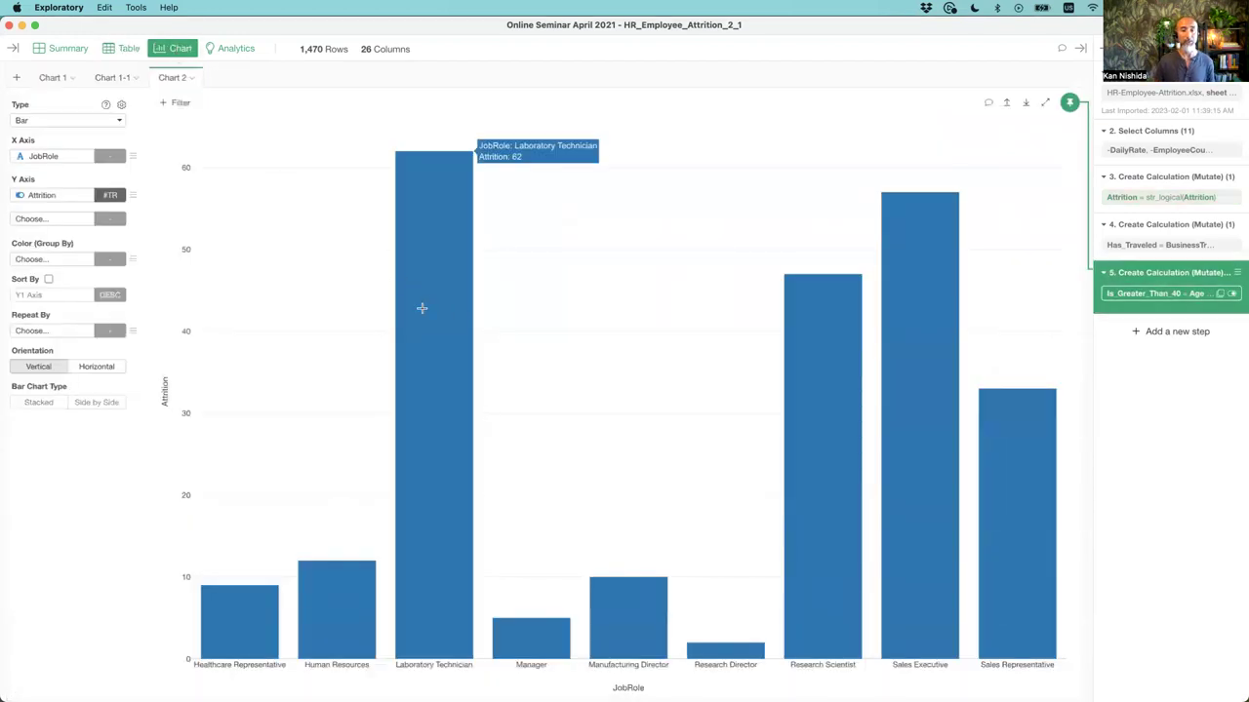
{"action": "left_click", "coordinate": [109, 196]}
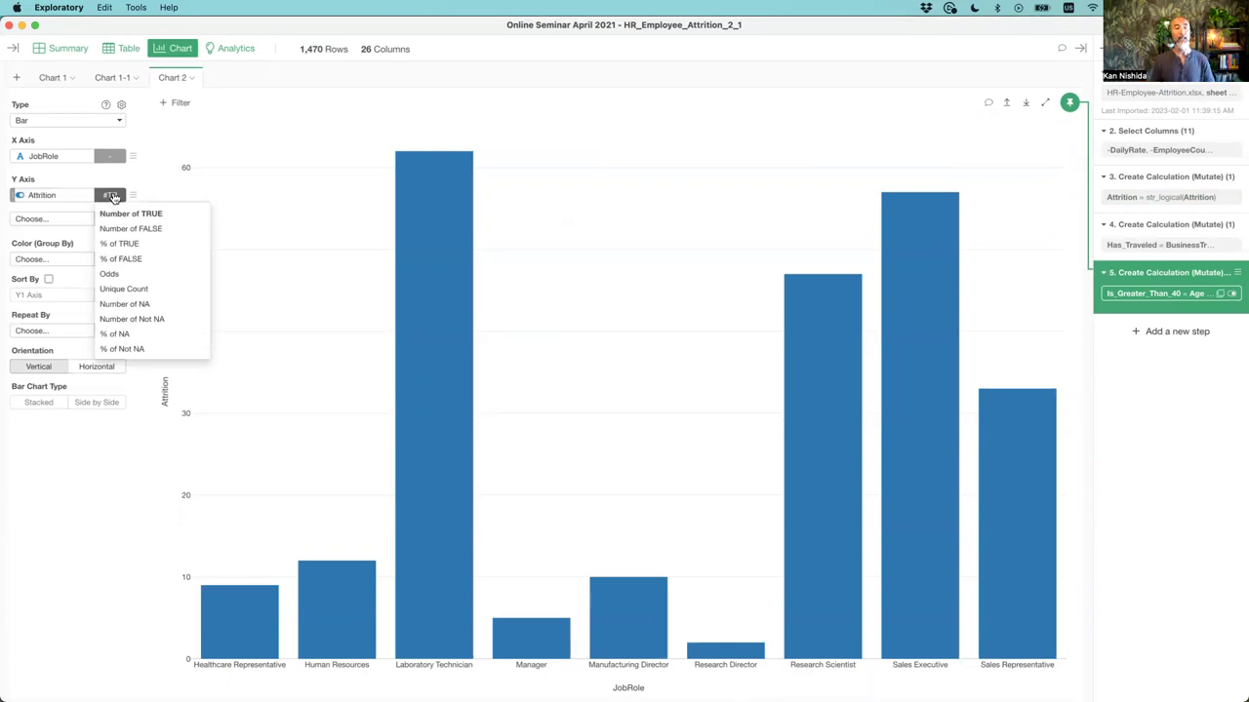
{"action": "left_click", "coordinate": [435, 228]}
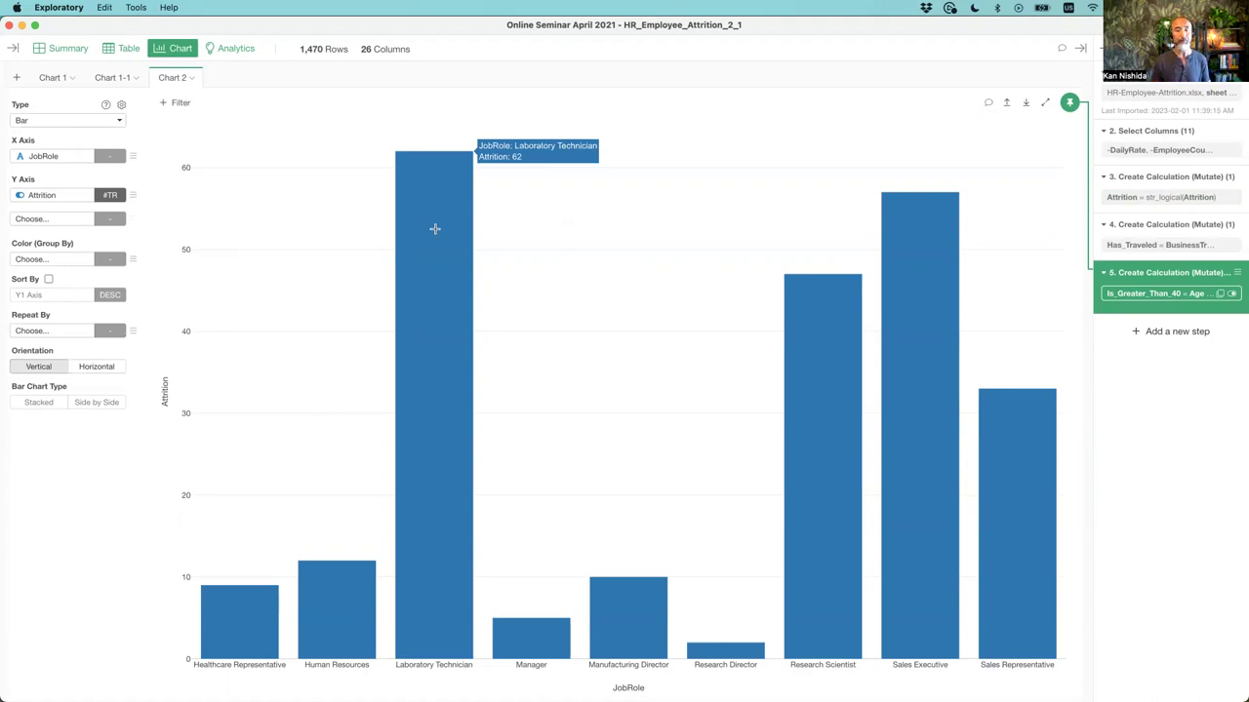
- Sort the bars by the Y1 axis in descending order and aggregate Attrition as % of TRUE
{"action": "left_click", "coordinate": [48, 280]}
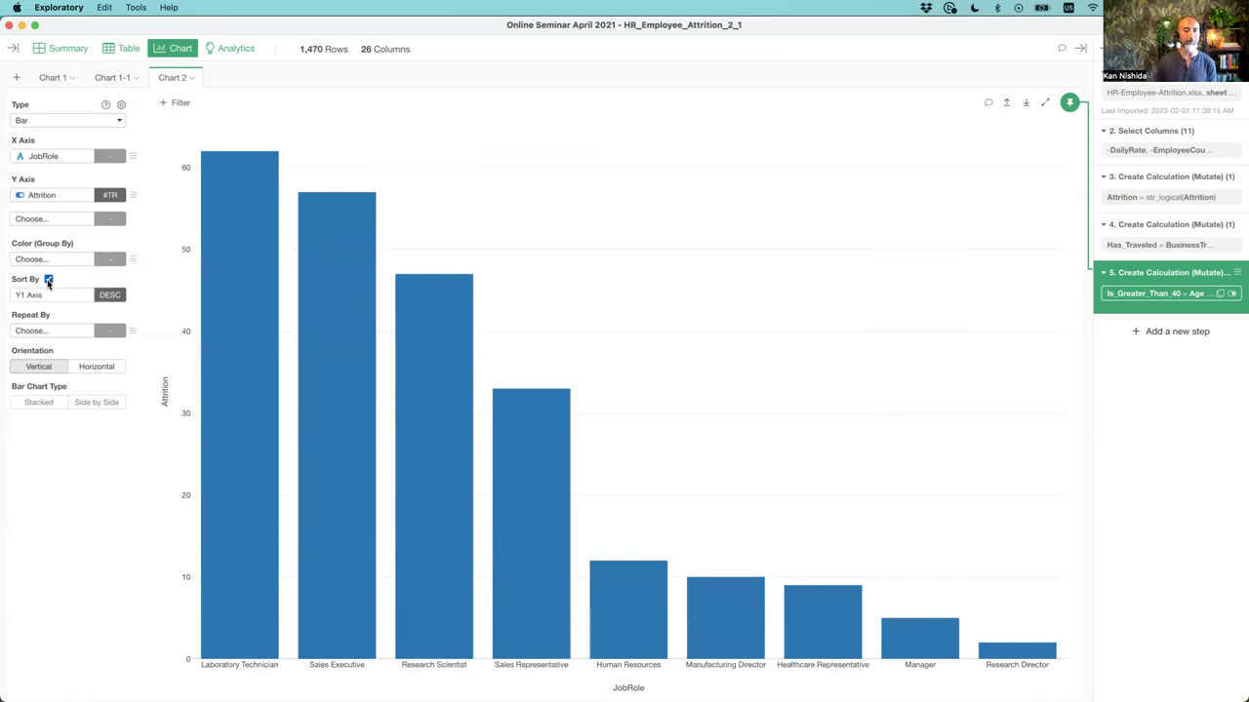
{"action": "mouse_move", "coordinate": [223, 284]}
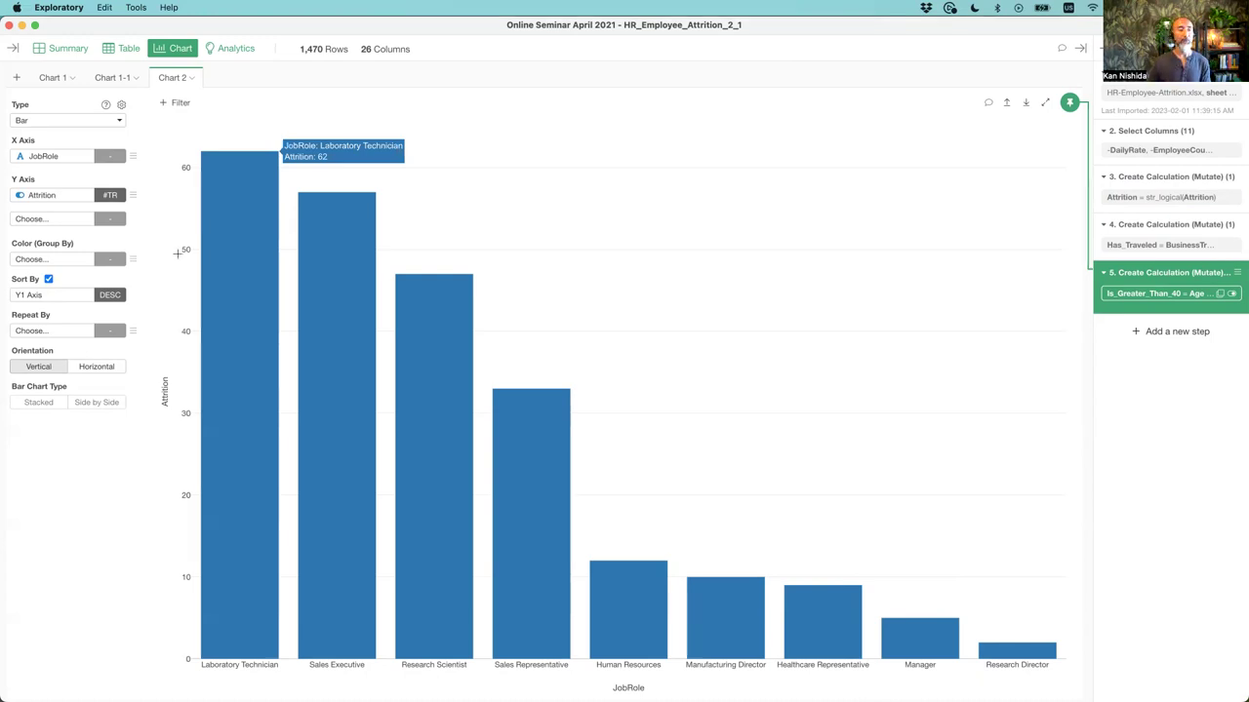
{"action": "left_click", "coordinate": [108, 197]}
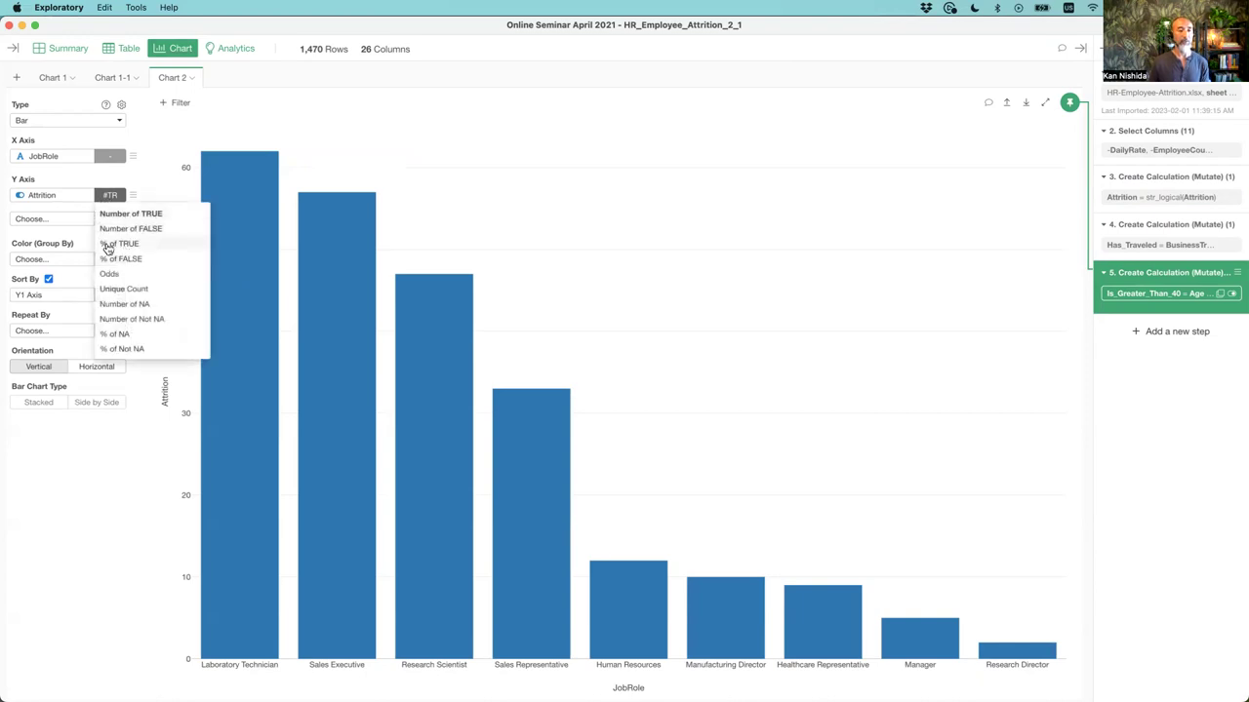
{"action": "left_click", "coordinate": [108, 243]}
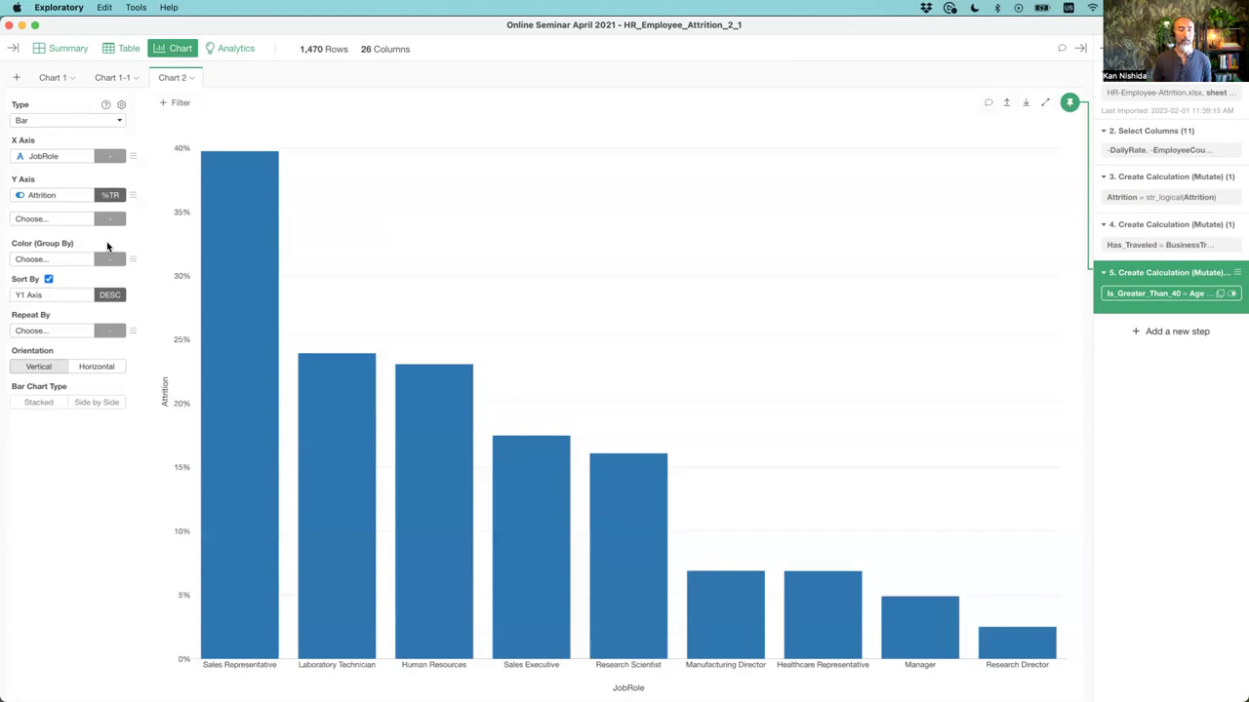
{"action": "mouse_move", "coordinate": [237, 244]}
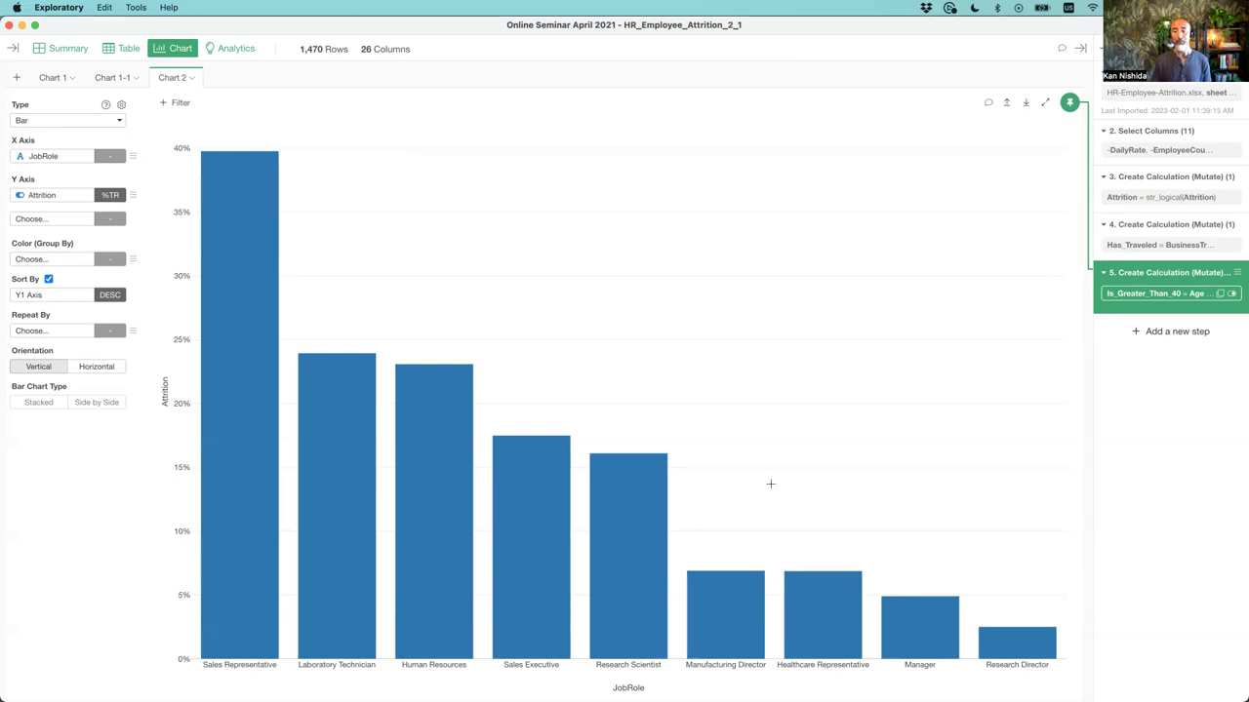
{"action": "mouse_move", "coordinate": [1026, 645]}
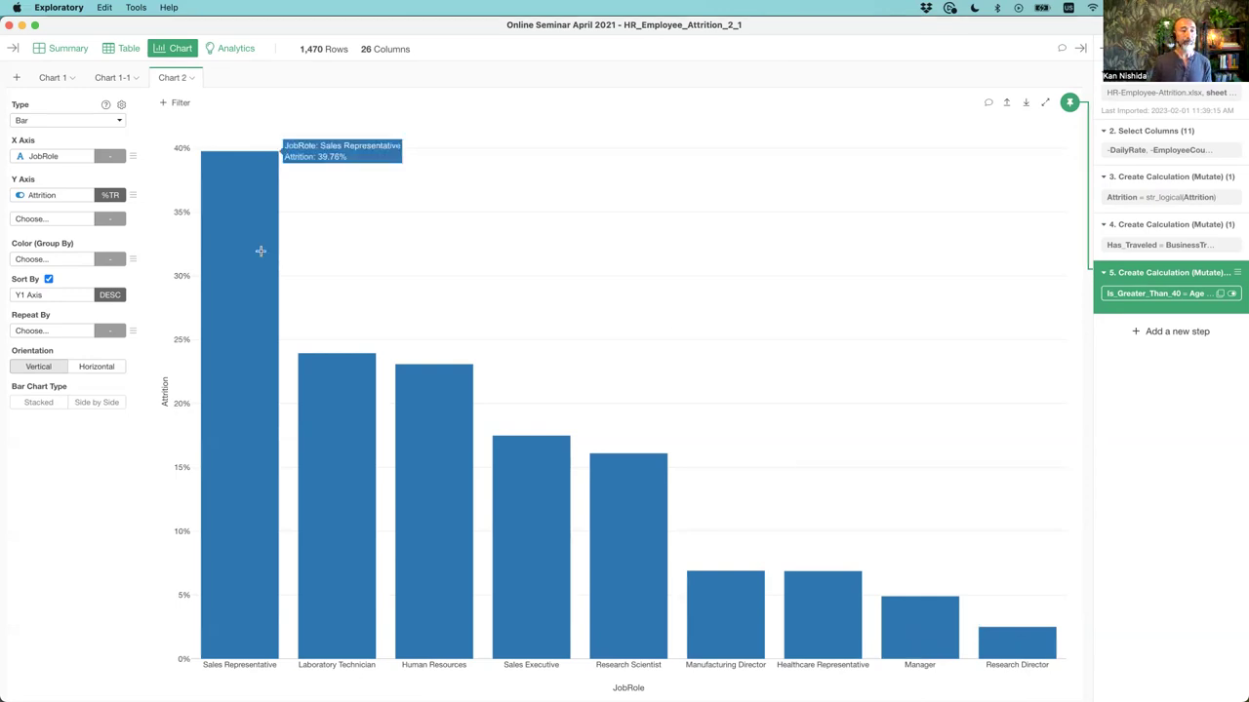
- Change the chart type to Error Bar and use Circle markers
{"action": "left_click", "coordinate": [58, 127]}
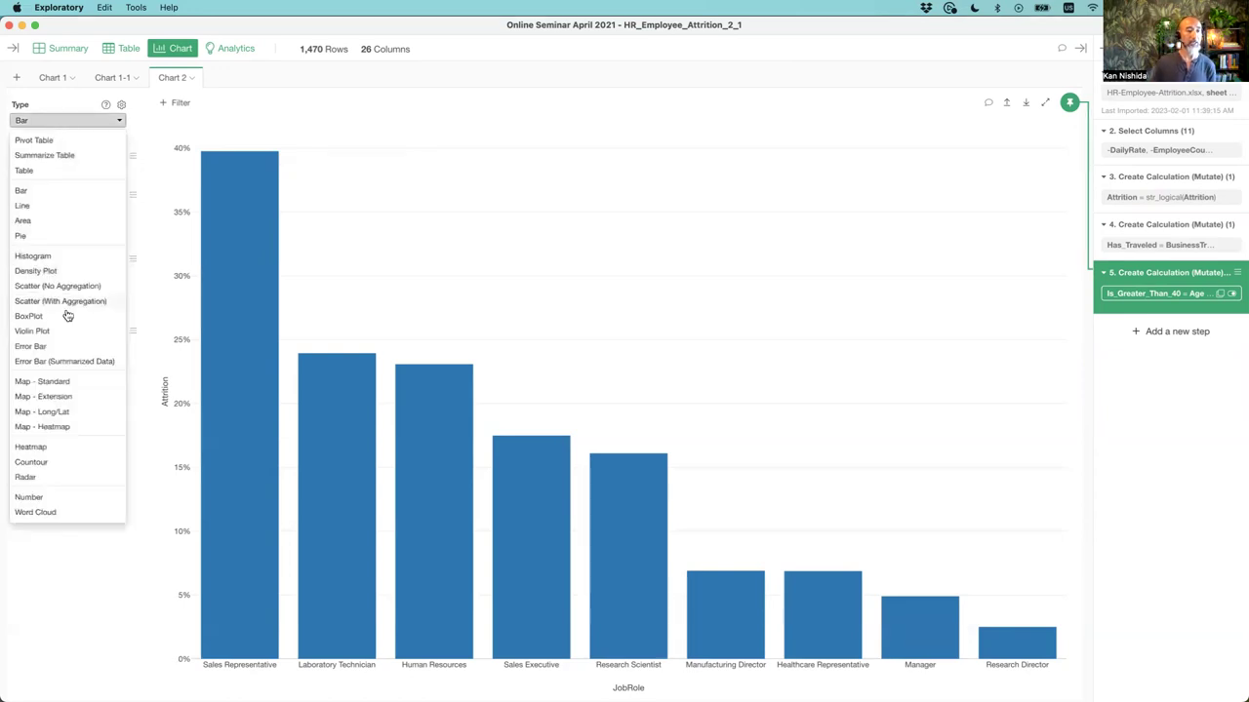
{"action": "left_click", "coordinate": [66, 349]}
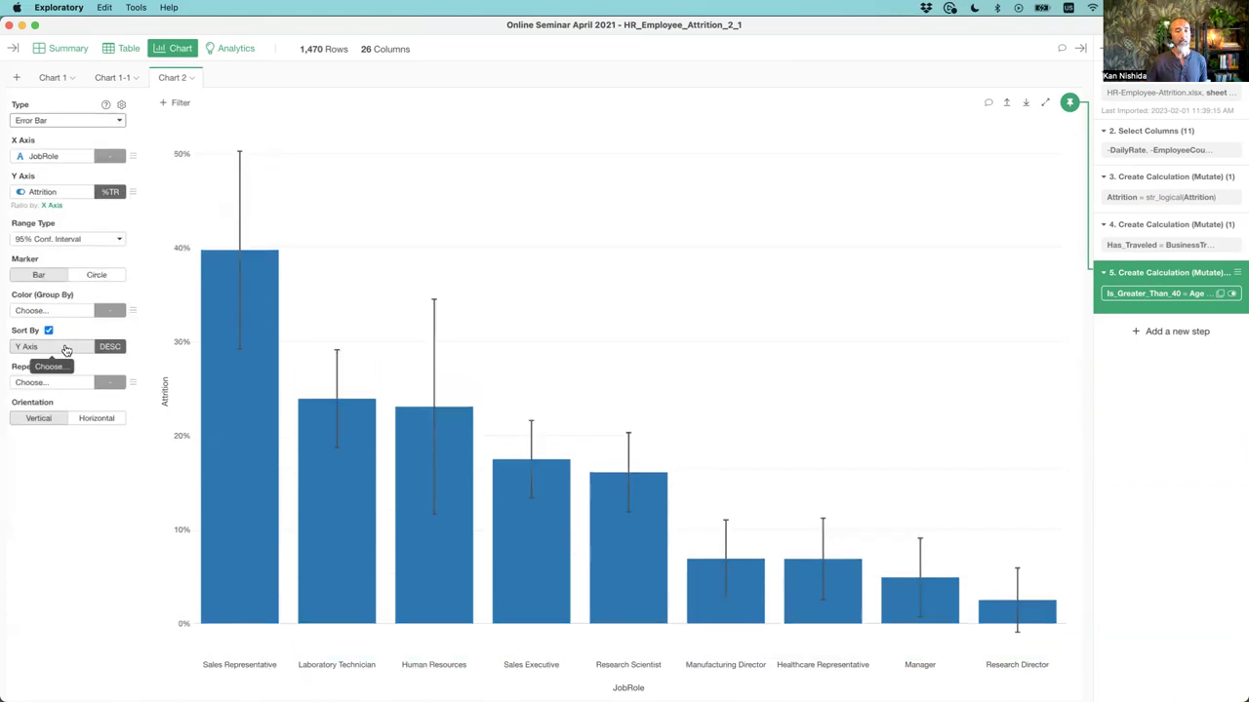
{"action": "left_click", "coordinate": [101, 274]}
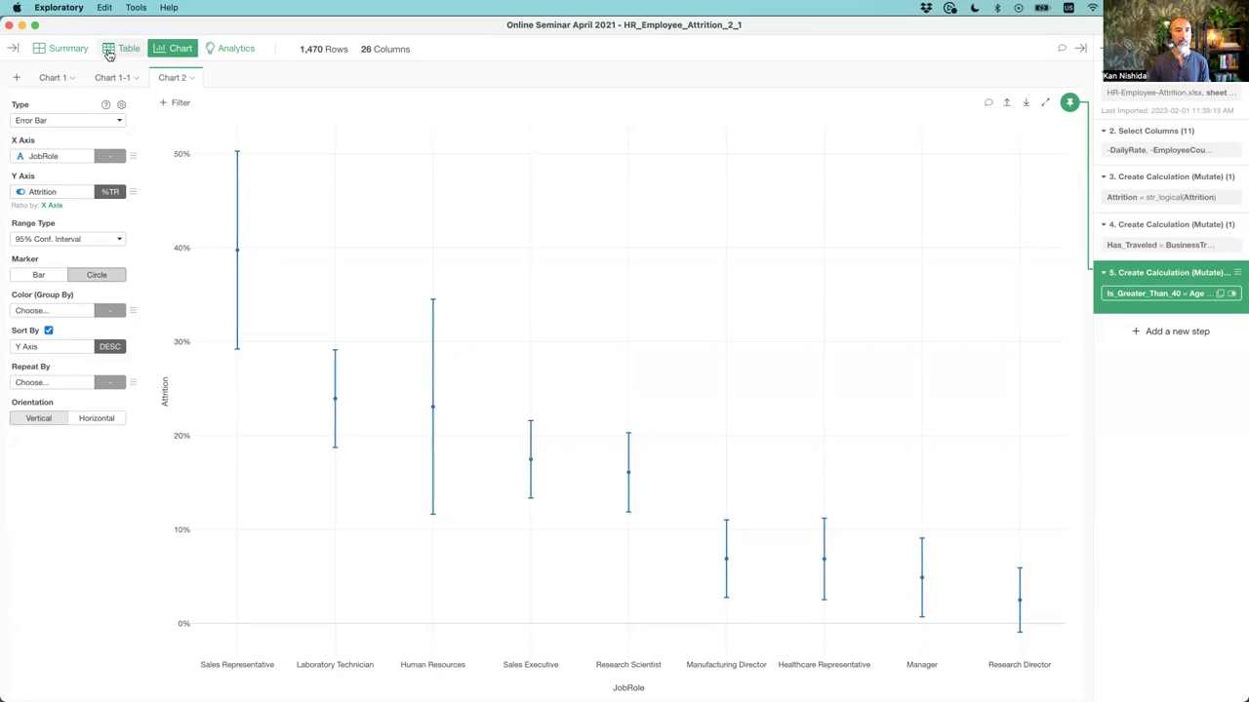
- Switch to the Keynote presentation, present agenda slide 45 on creating a condition with UI, and exit the slideshow
{"action": "key", "text": "super+Tab"}
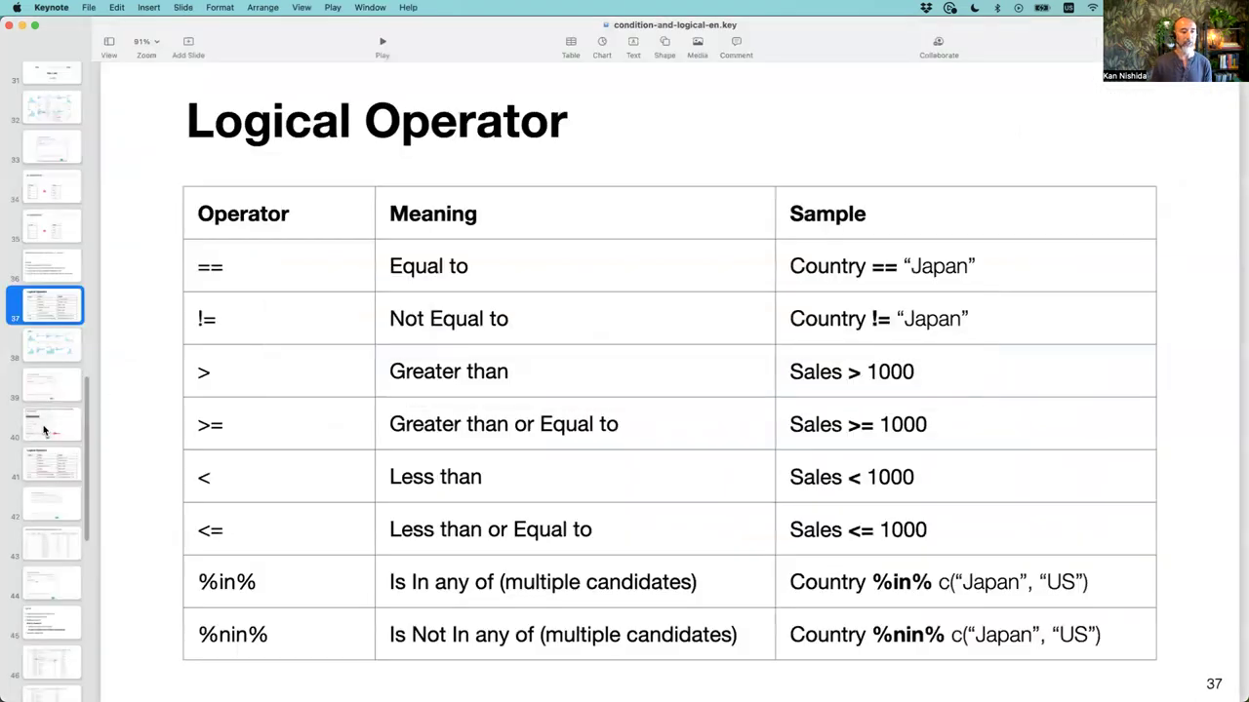
{"action": "scroll", "coordinate": [43, 429], "scroll_direction": "down", "scroll_amount": 10}
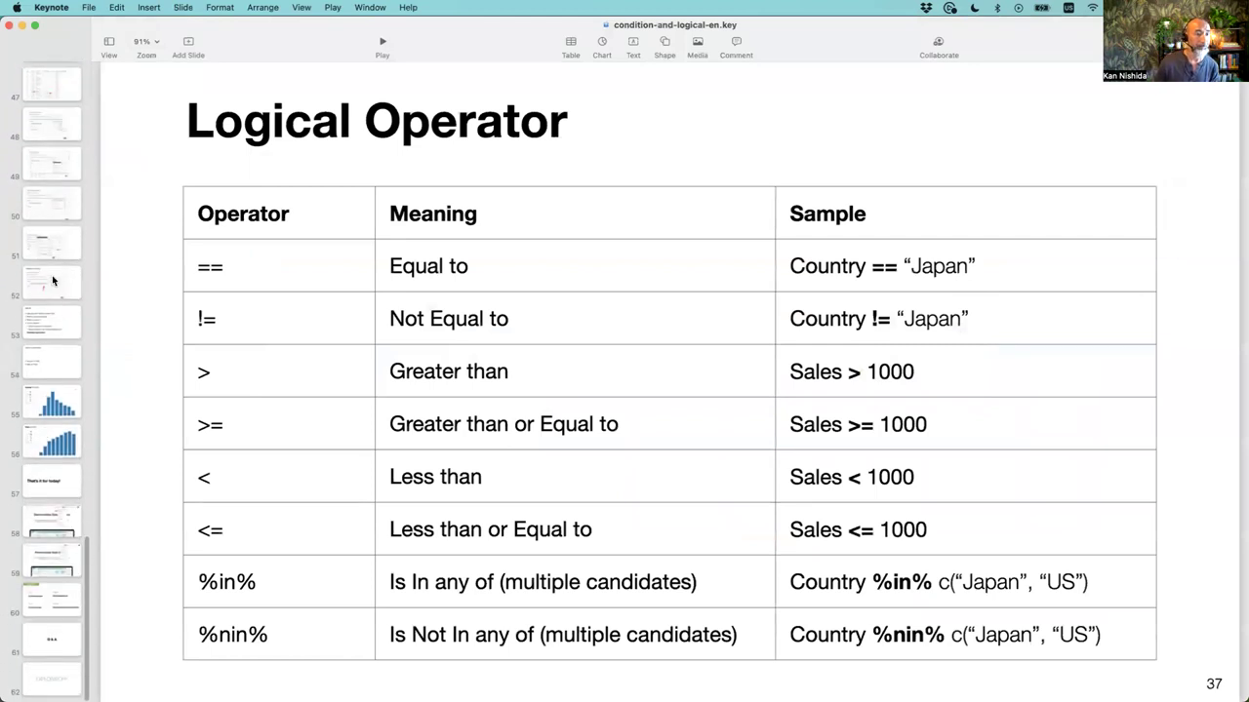
{"action": "left_click", "coordinate": [47, 256]}
{"action": "scroll", "coordinate": [46, 256], "scroll_direction": "up", "scroll_amount": 3}
{"action": "scroll", "coordinate": [45, 256], "scroll_direction": "up", "scroll_amount": 1}
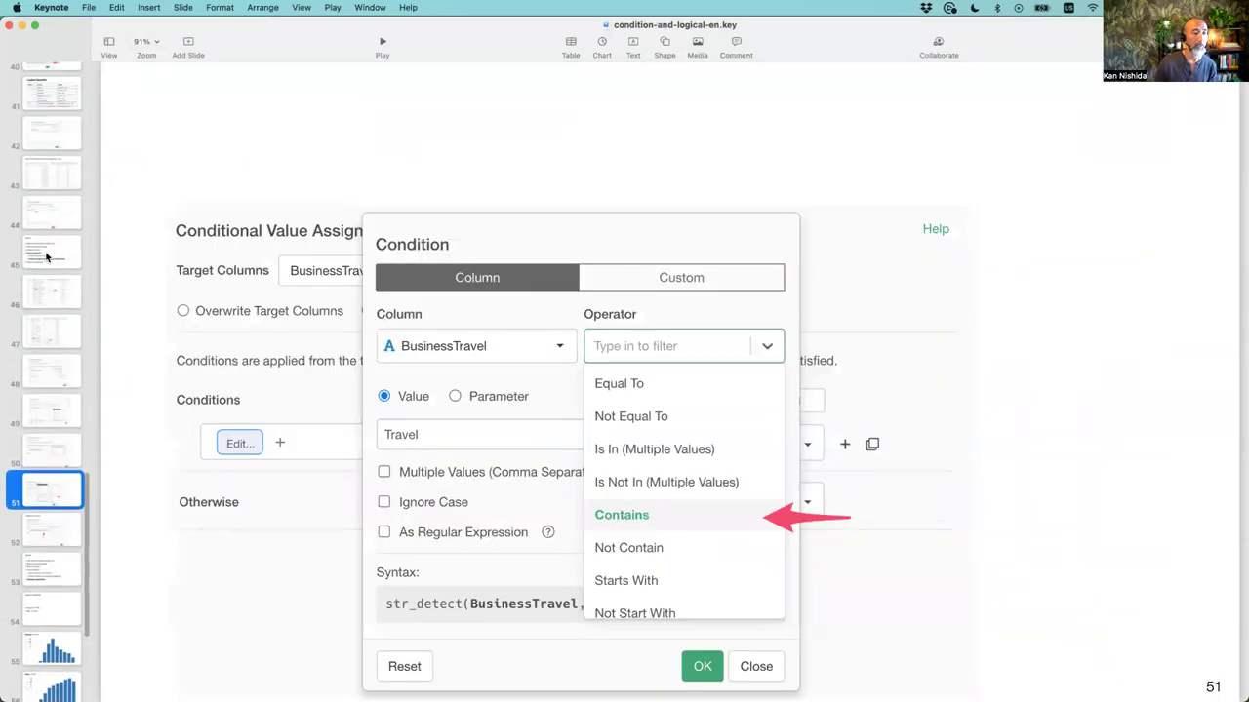
{"action": "left_click", "coordinate": [45, 256]}
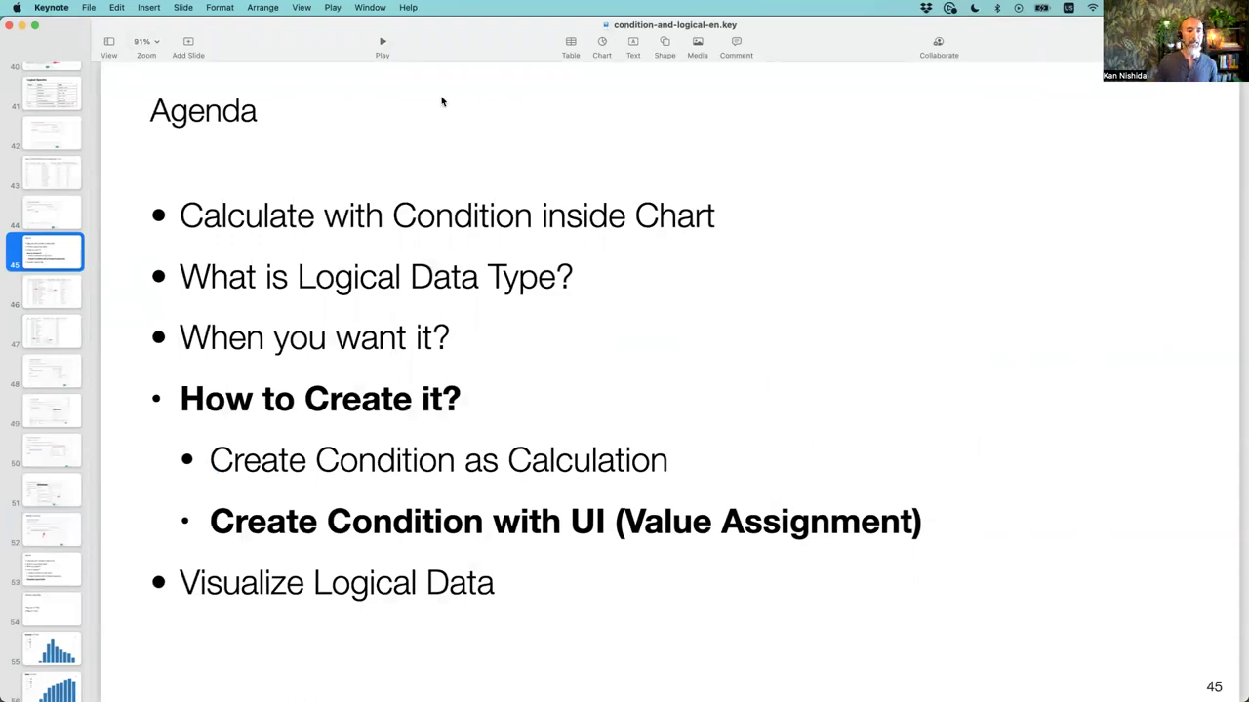
{"action": "left_click", "coordinate": [383, 44]}
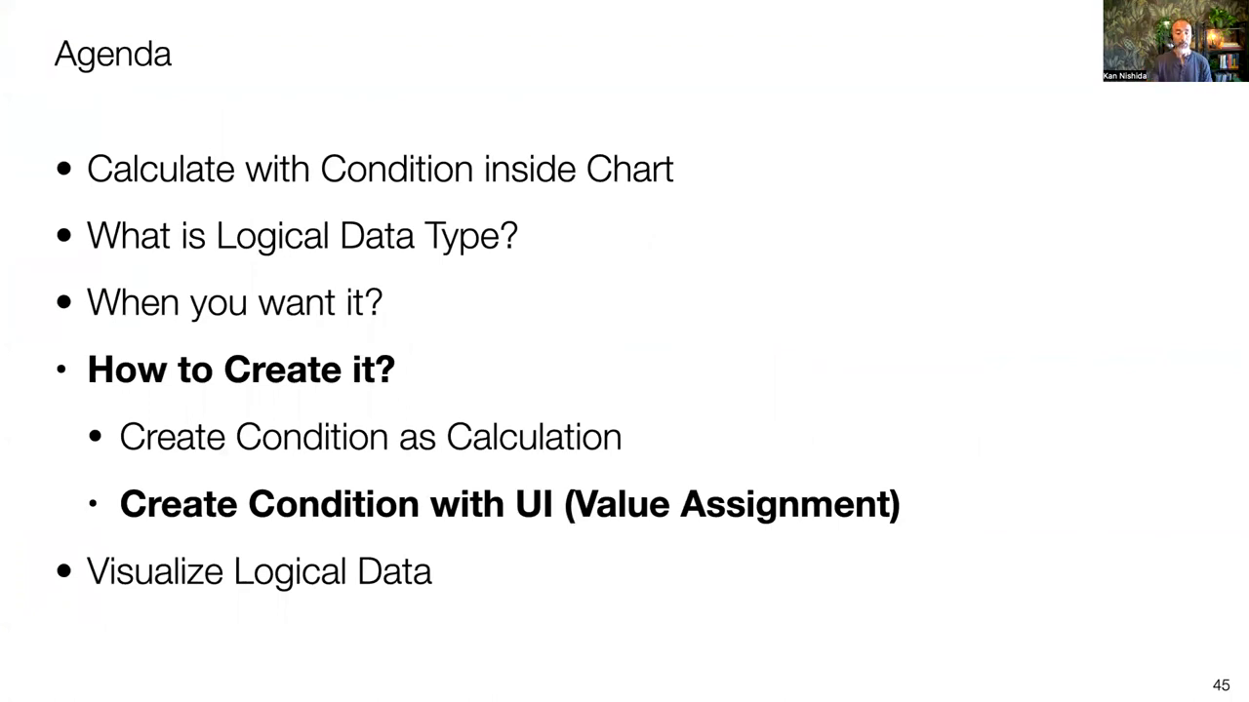
{"action": "key", "text": "Escape"}
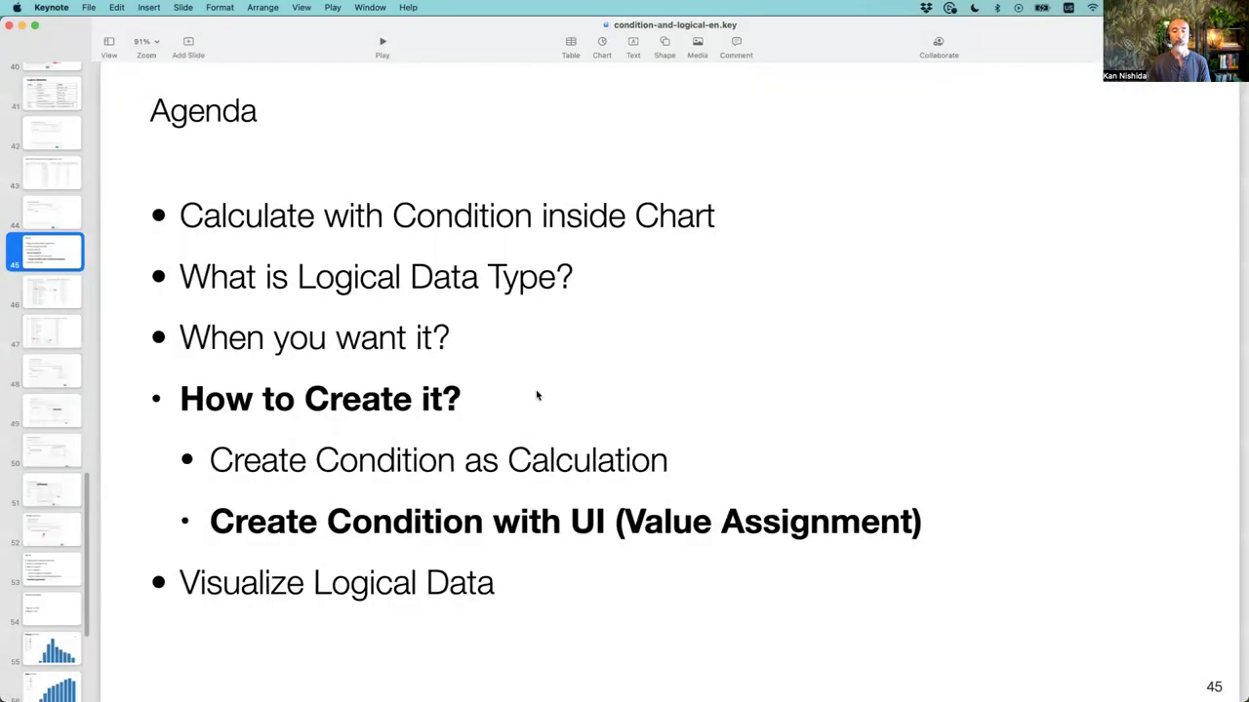
- Switch back to Exploratory and show the employee data in the table view
{"action": "key", "text": "super+Tab"}
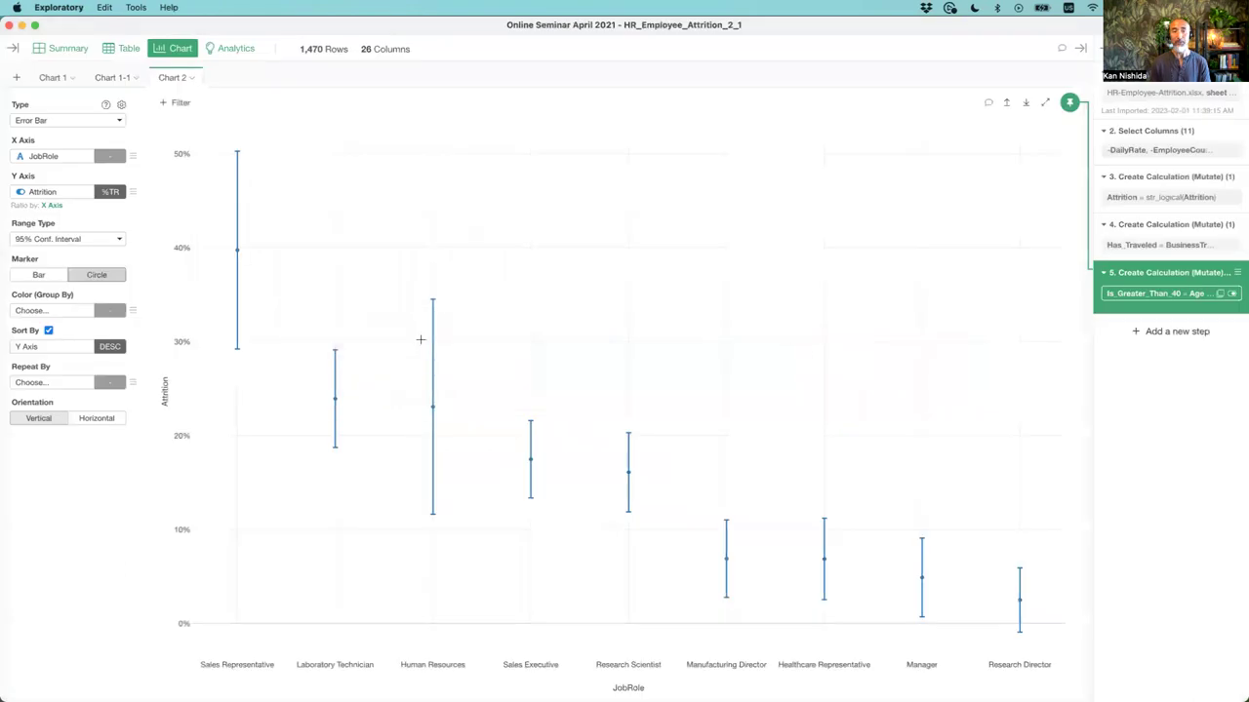
{"action": "left_click", "coordinate": [121, 51]}
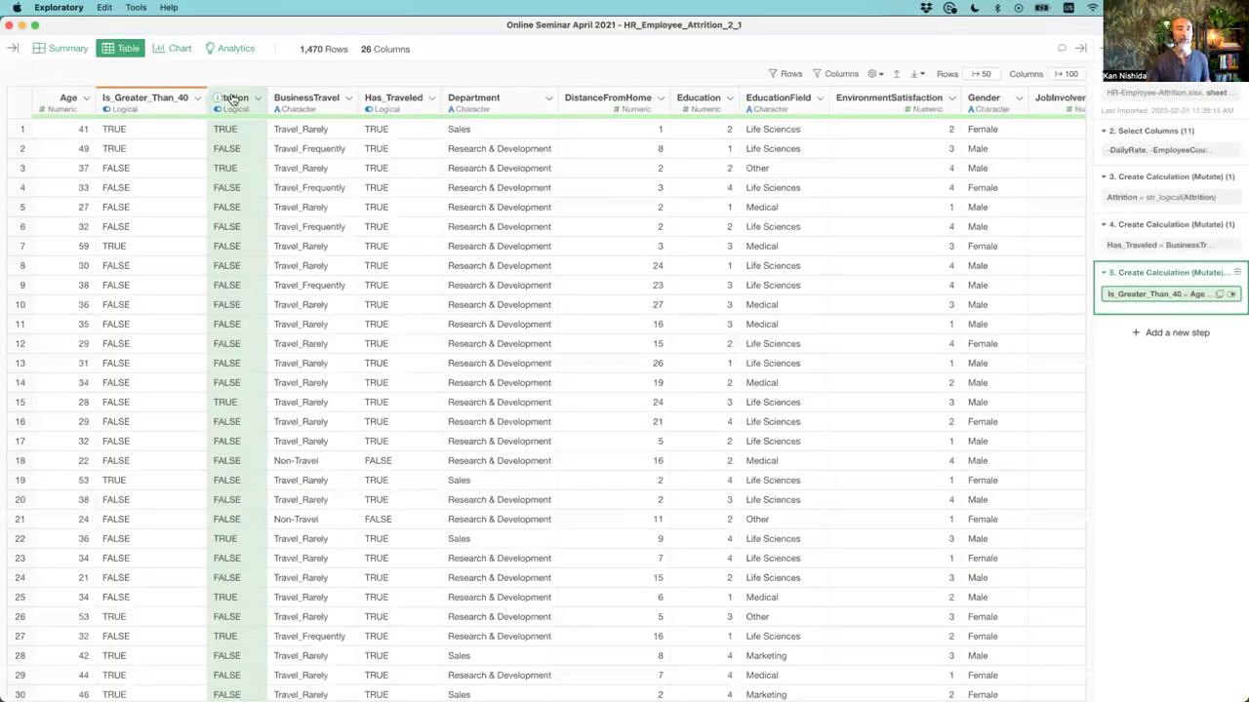
- Start replacing BusinessTravel values with conditions, creating a new column, and set the return value type to Logical
{"action": "left_click", "coordinate": [318, 102]}
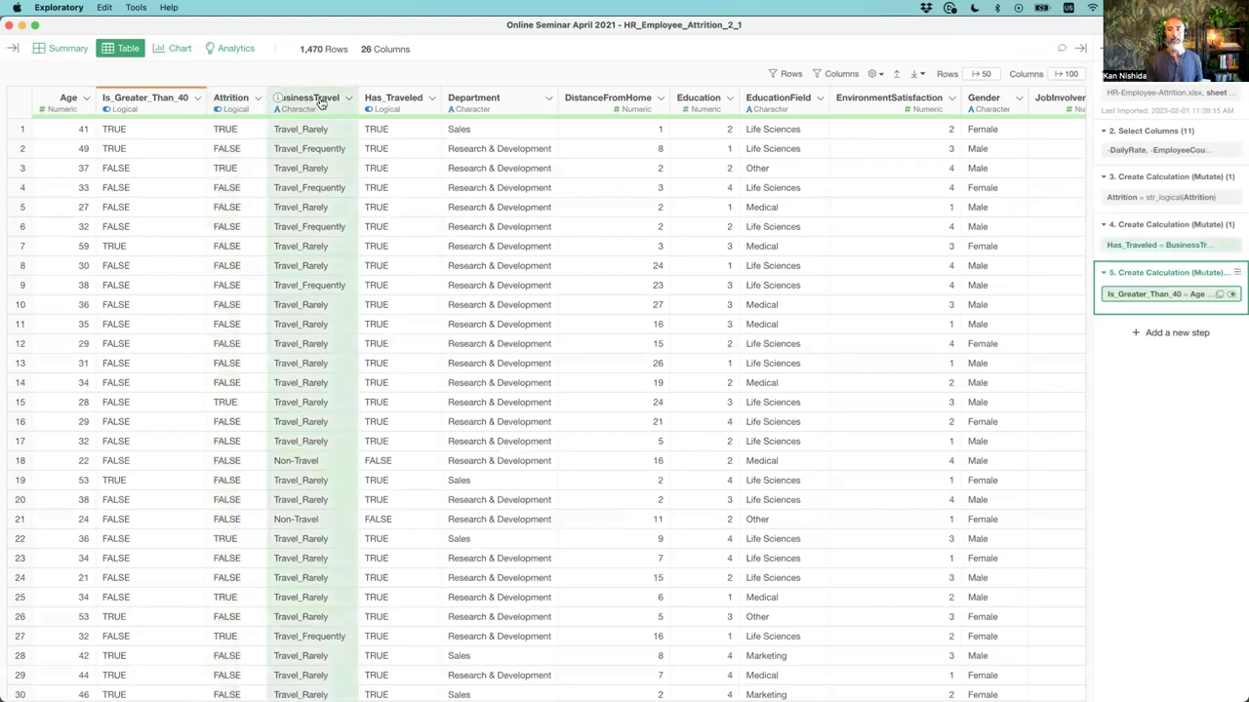
{"action": "left_click", "coordinate": [378, 109]}
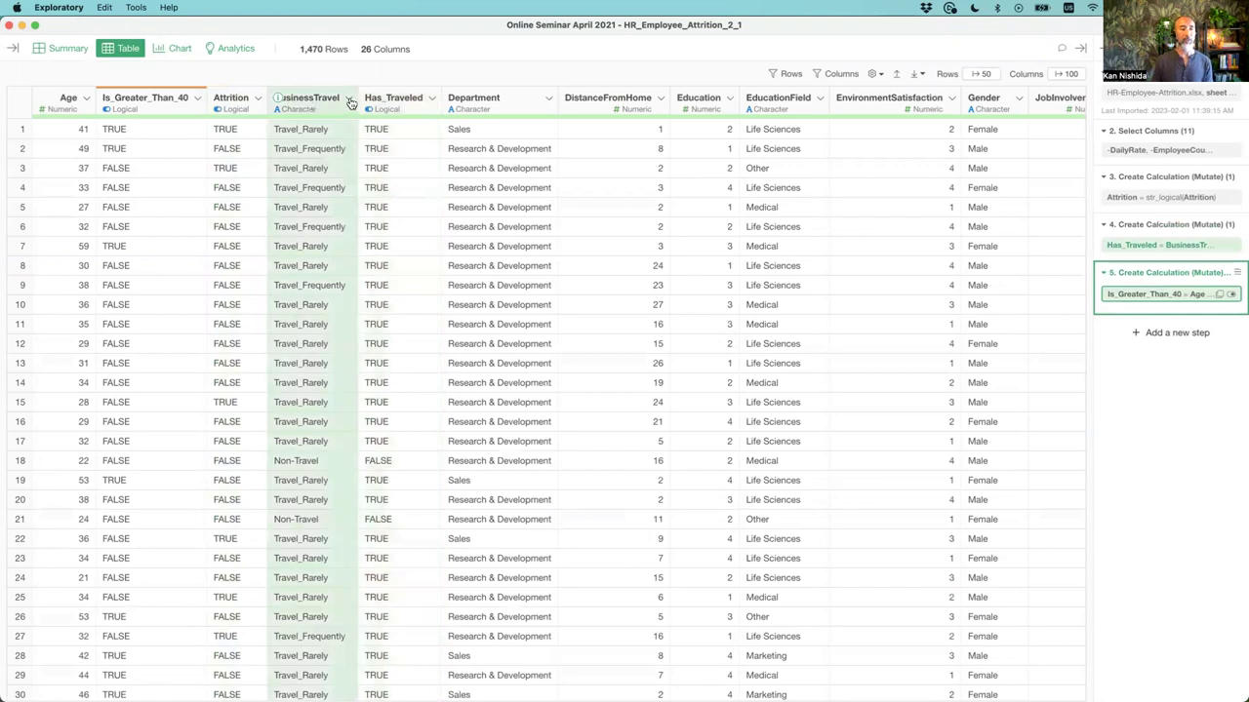
{"action": "left_click", "coordinate": [349, 102]}
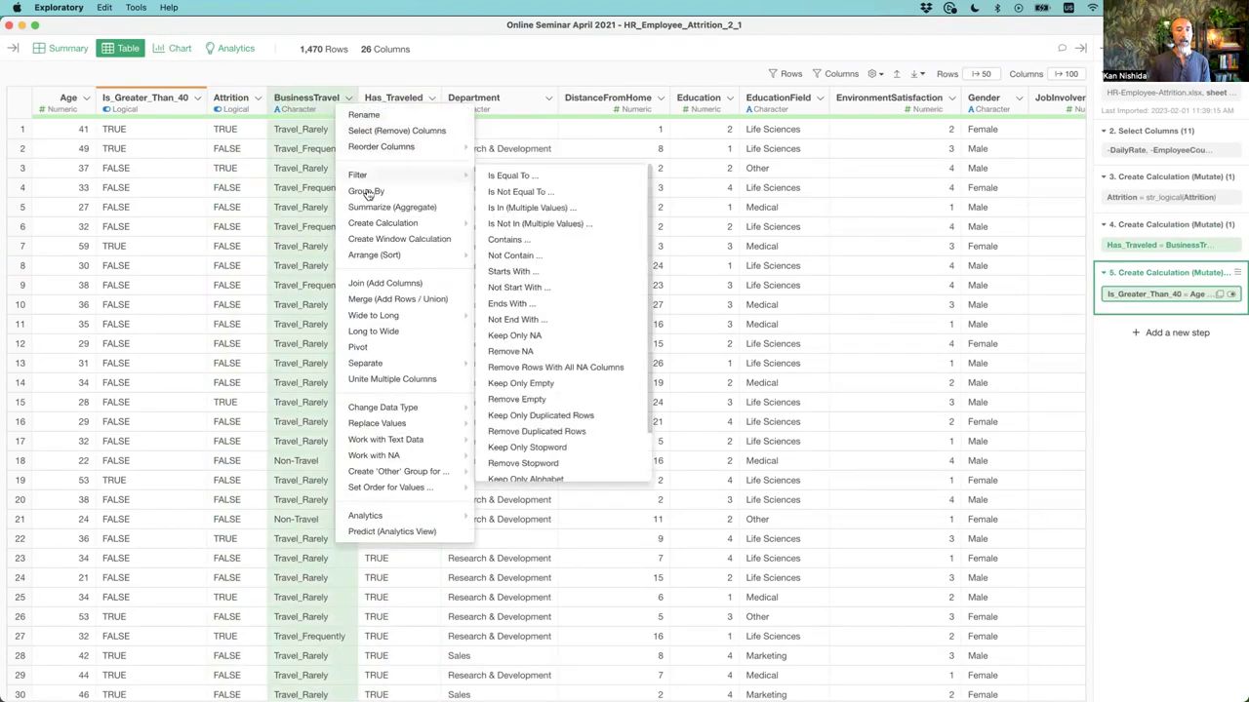
{"action": "mouse_move", "coordinate": [374, 224]}
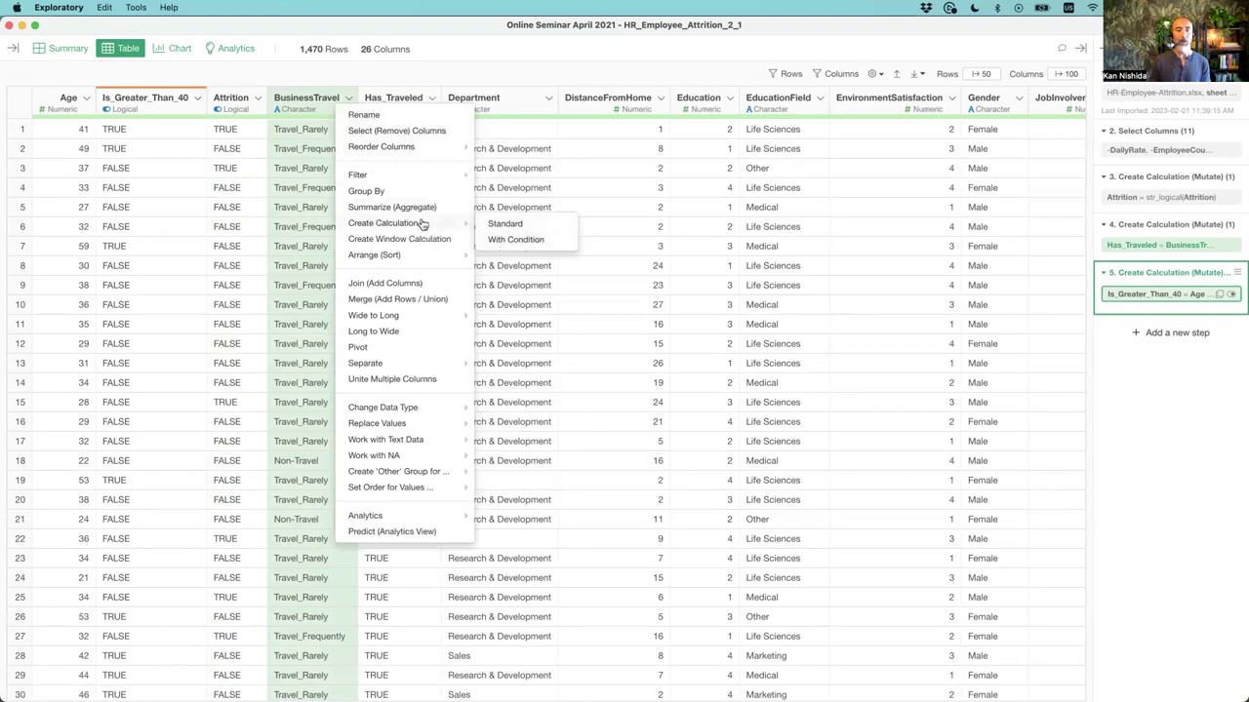
{"action": "mouse_move", "coordinate": [381, 425]}
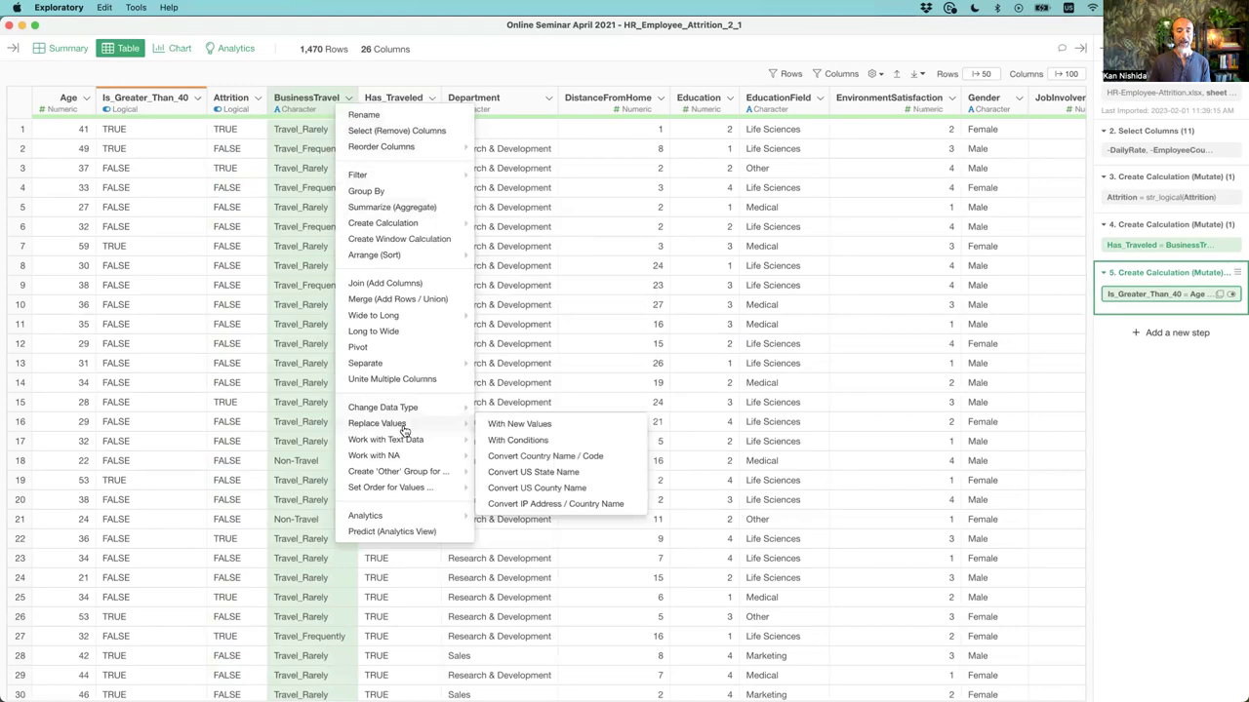
{"action": "left_click", "coordinate": [516, 441]}
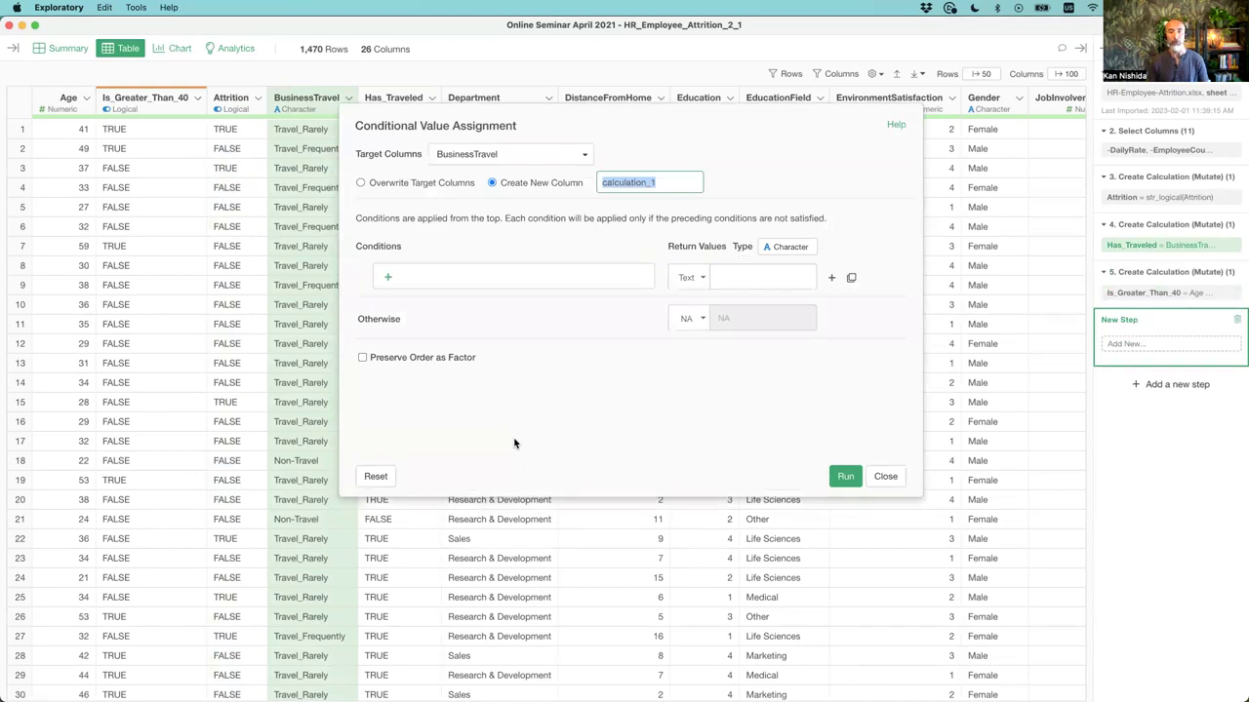
{"action": "left_click_drag", "start_coordinate": [657, 120], "coordinate": [638, 118]}
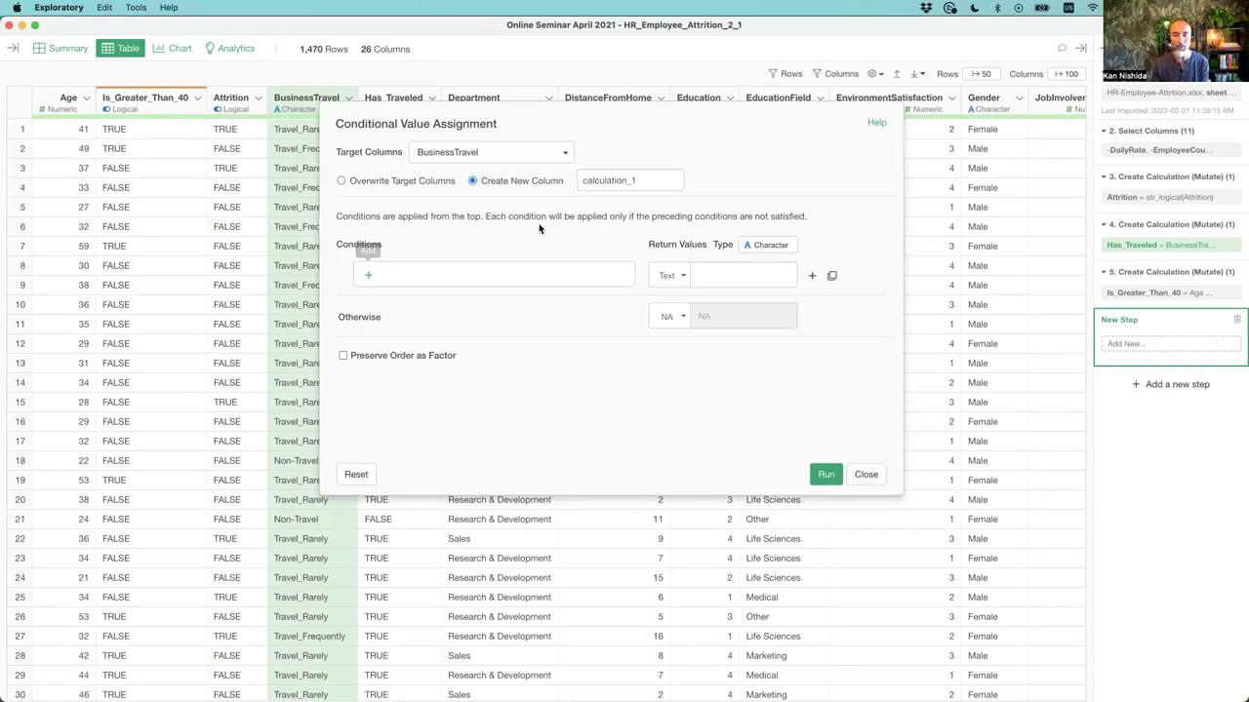
{"action": "left_click", "coordinate": [764, 249]}
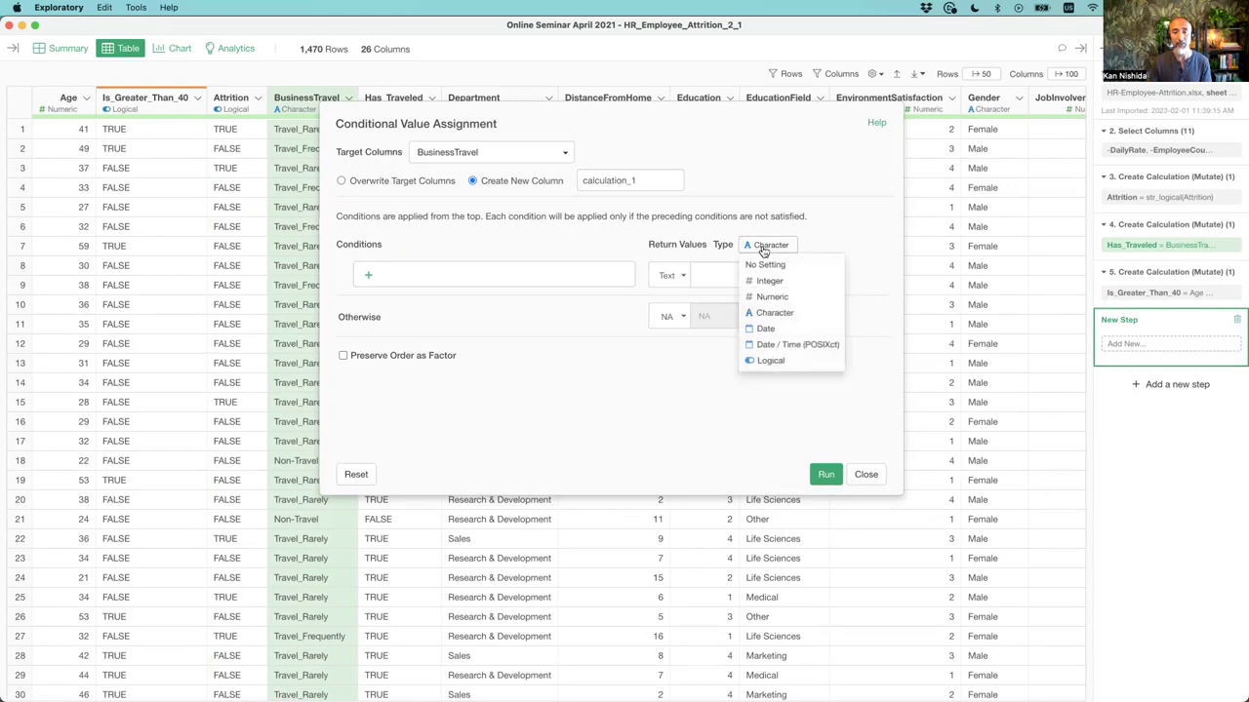
{"action": "left_click", "coordinate": [771, 361]}
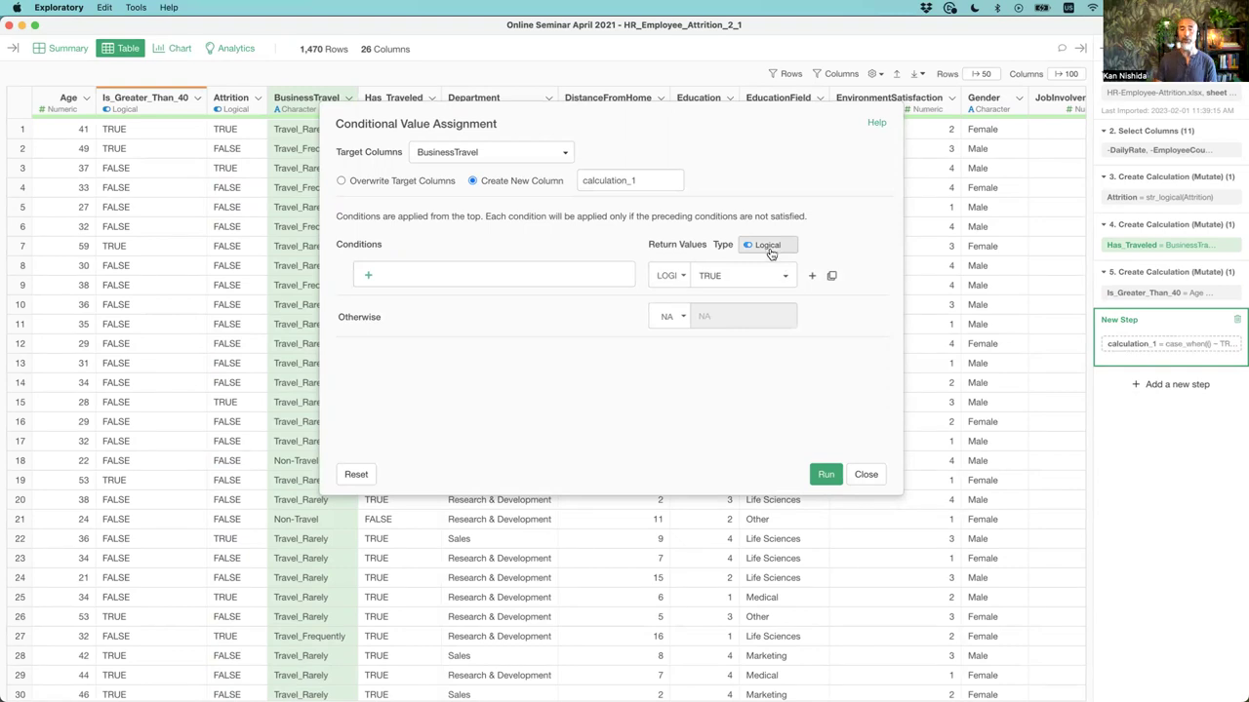
- Compare the return value options for the Logical and Numeric types, and set the return type back to Logical
{"action": "left_click", "coordinate": [662, 278]}
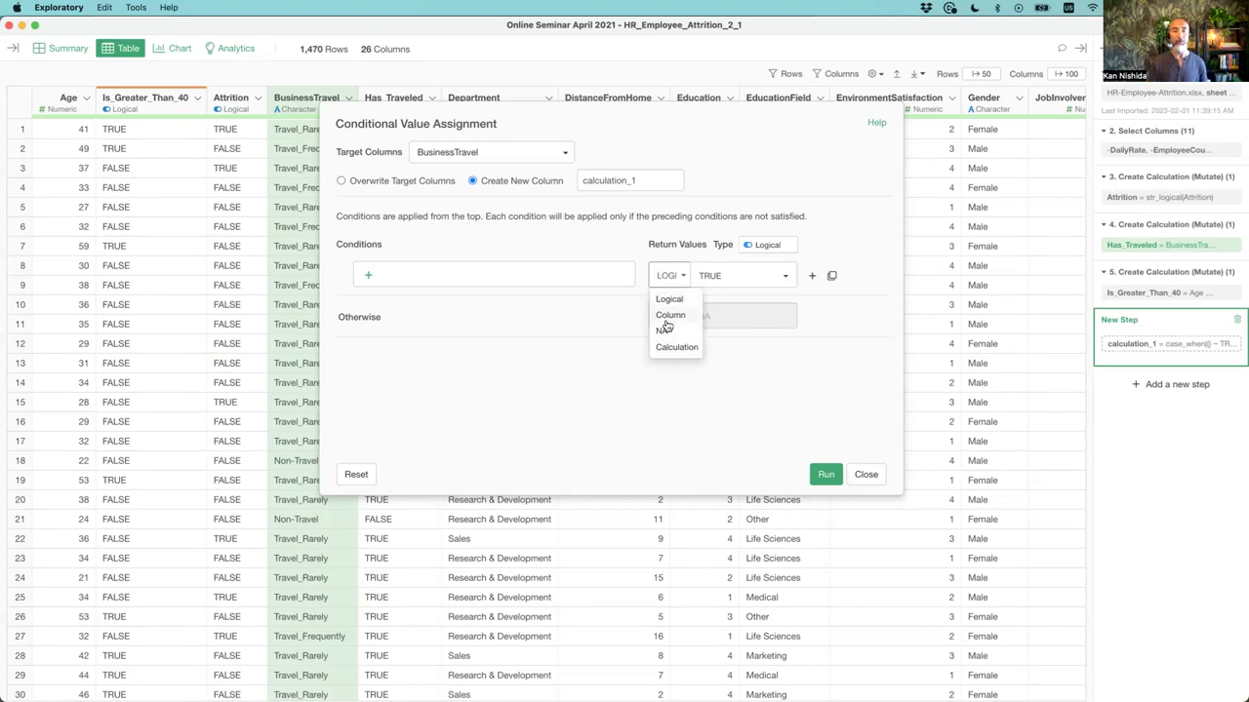
{"action": "left_click", "coordinate": [763, 244]}
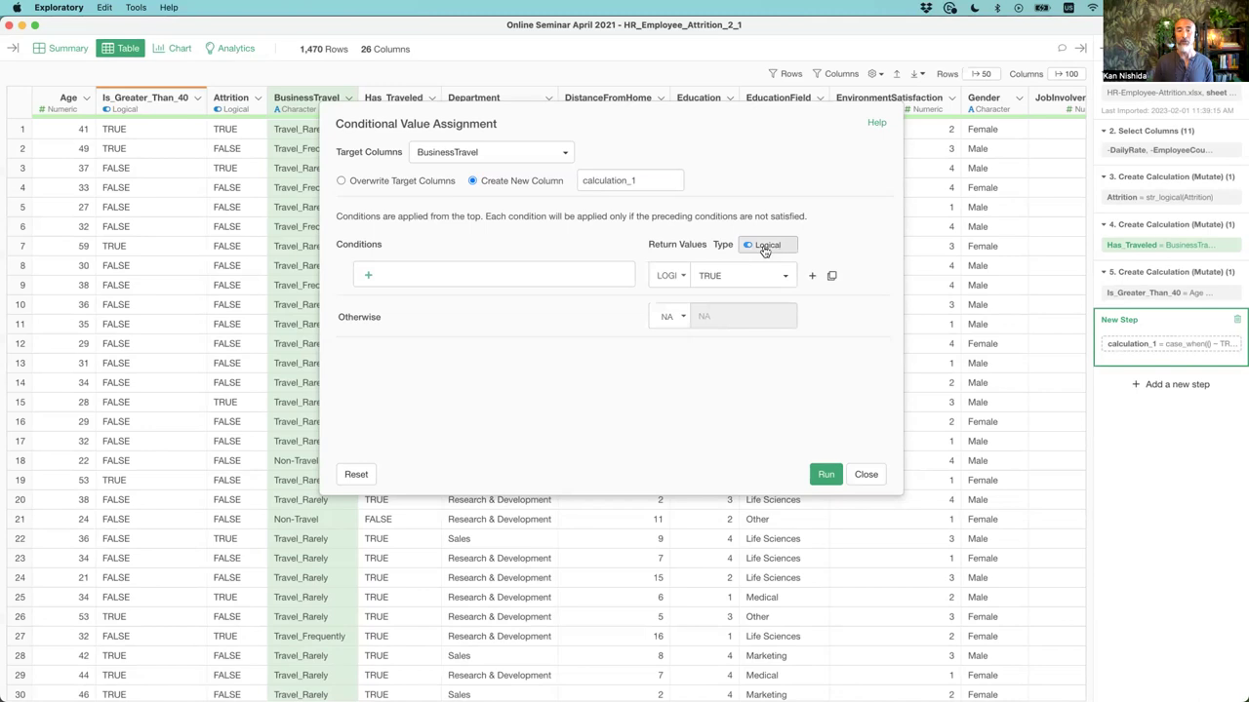
{"action": "left_click", "coordinate": [670, 275]}
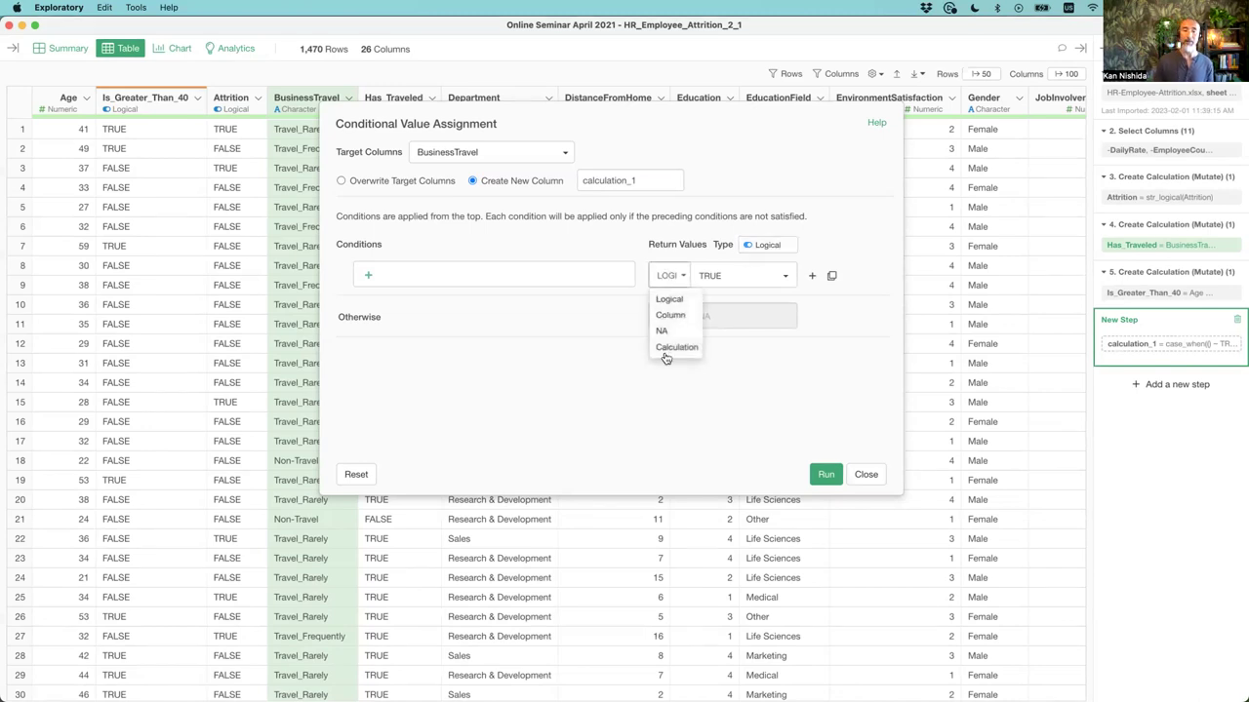
{"action": "left_click", "coordinate": [760, 245]}
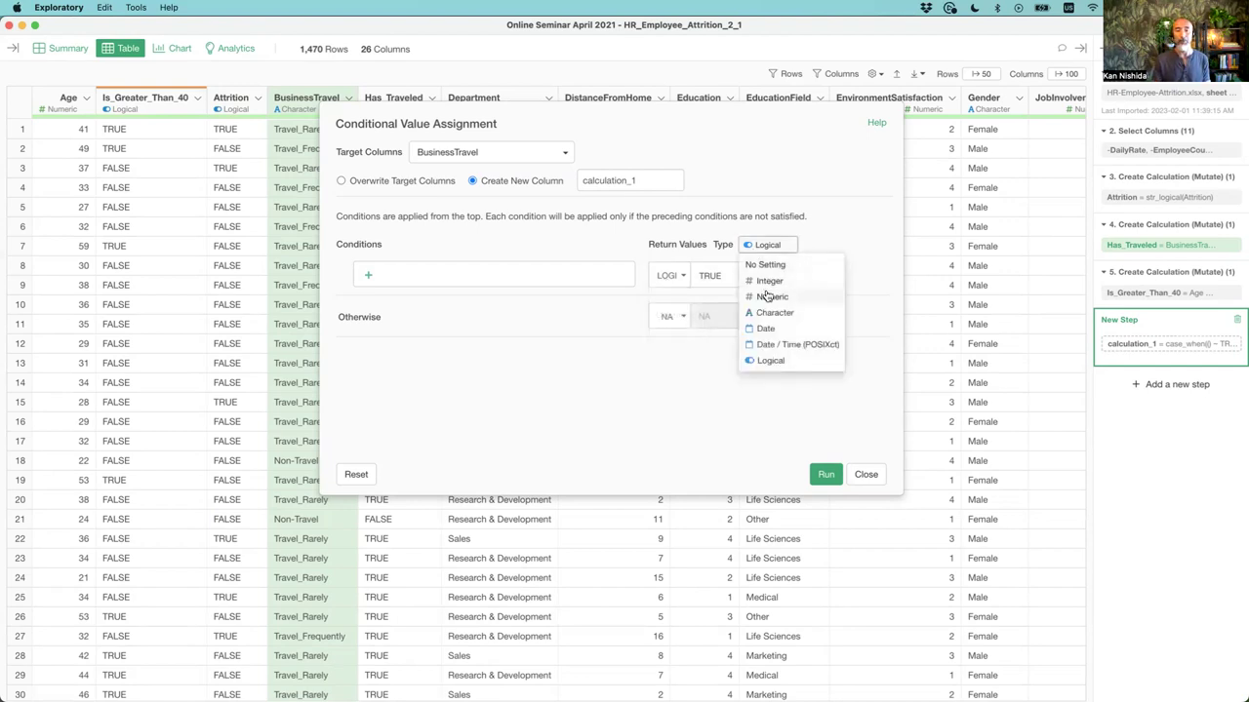
{"action": "left_click", "coordinate": [770, 297]}
{"action": "left_click", "coordinate": [666, 277]}
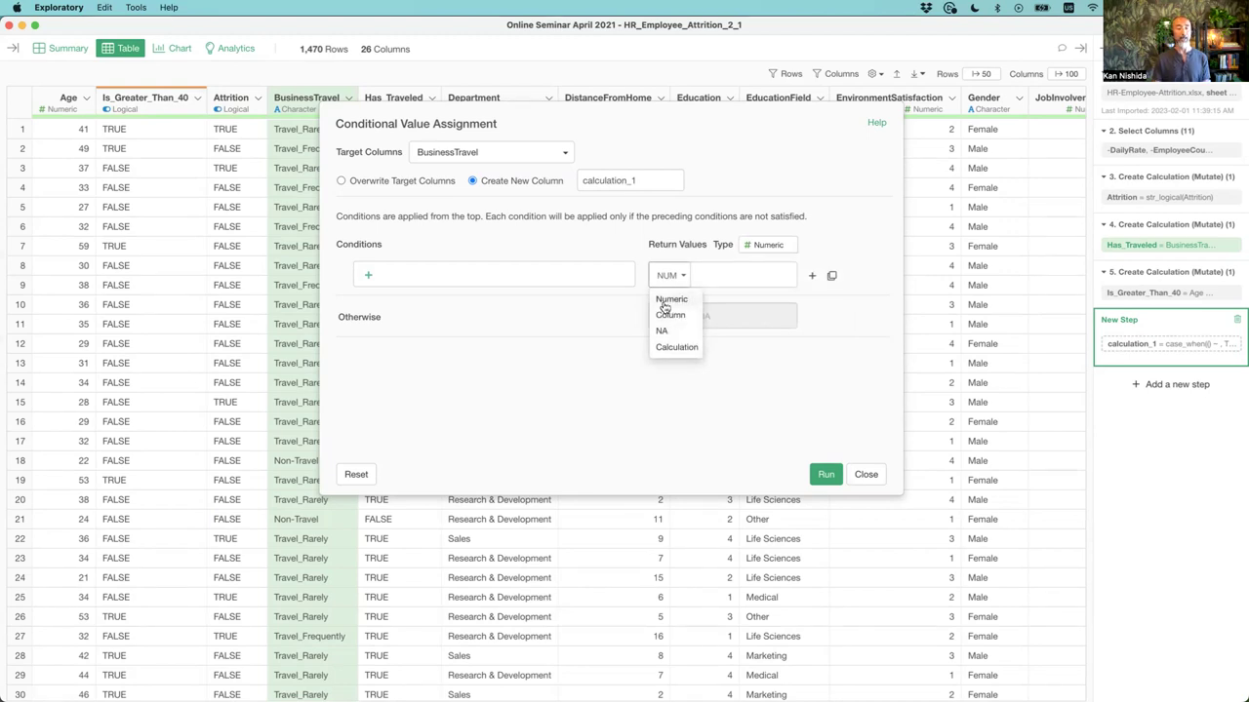
{"action": "left_click", "coordinate": [768, 245]}
{"action": "left_click", "coordinate": [767, 245]}
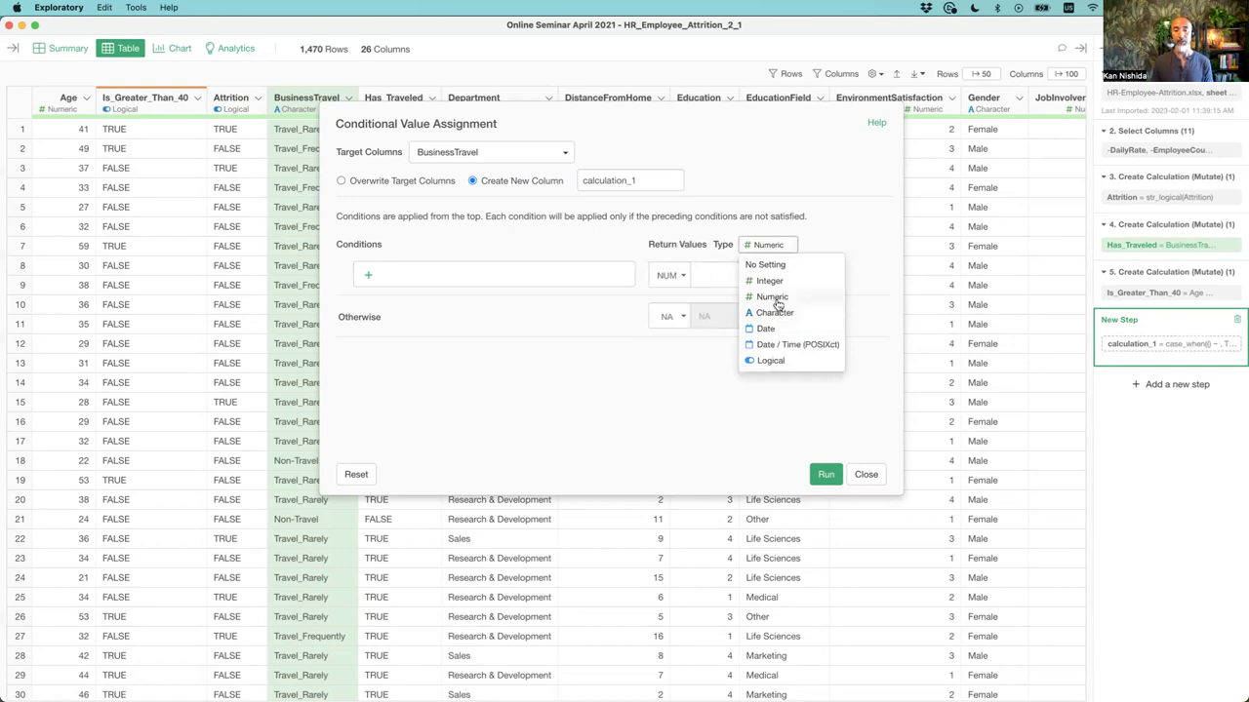
{"action": "left_click", "coordinate": [771, 361]}
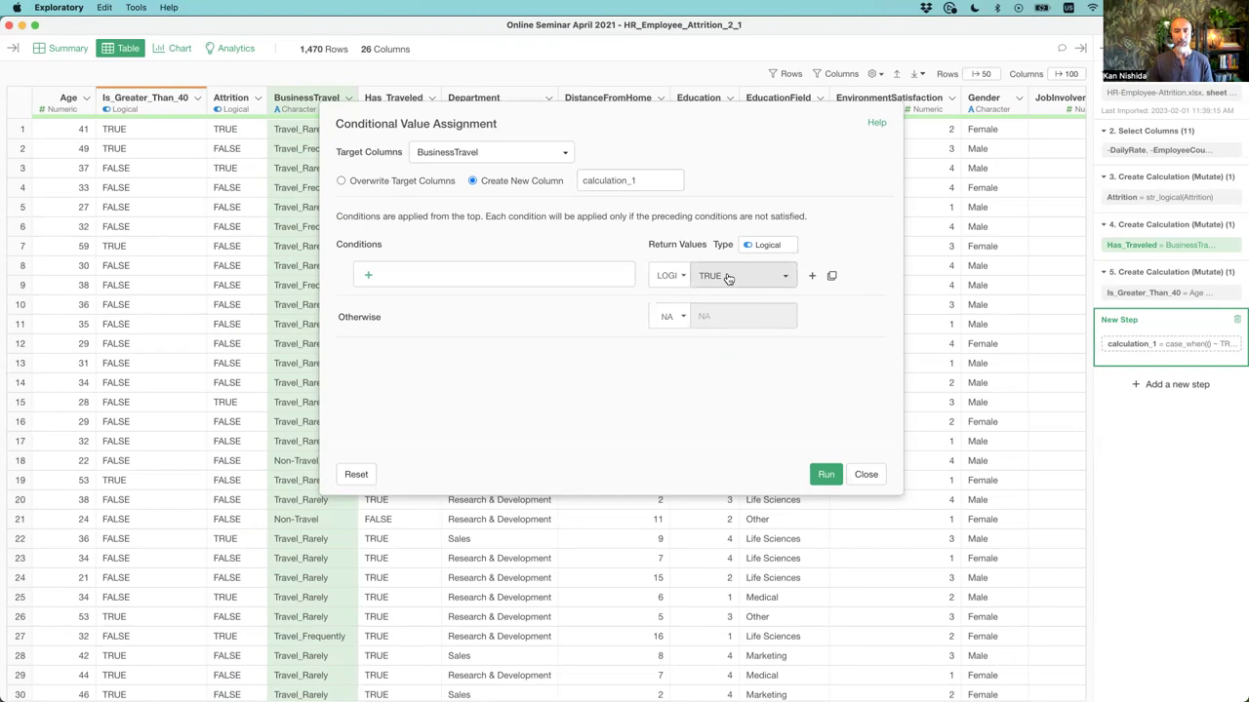
- Add the condition that BusinessTravel is Equal To Travel_Frequently for the TRUE return value
{"action": "left_click", "coordinate": [368, 279]}
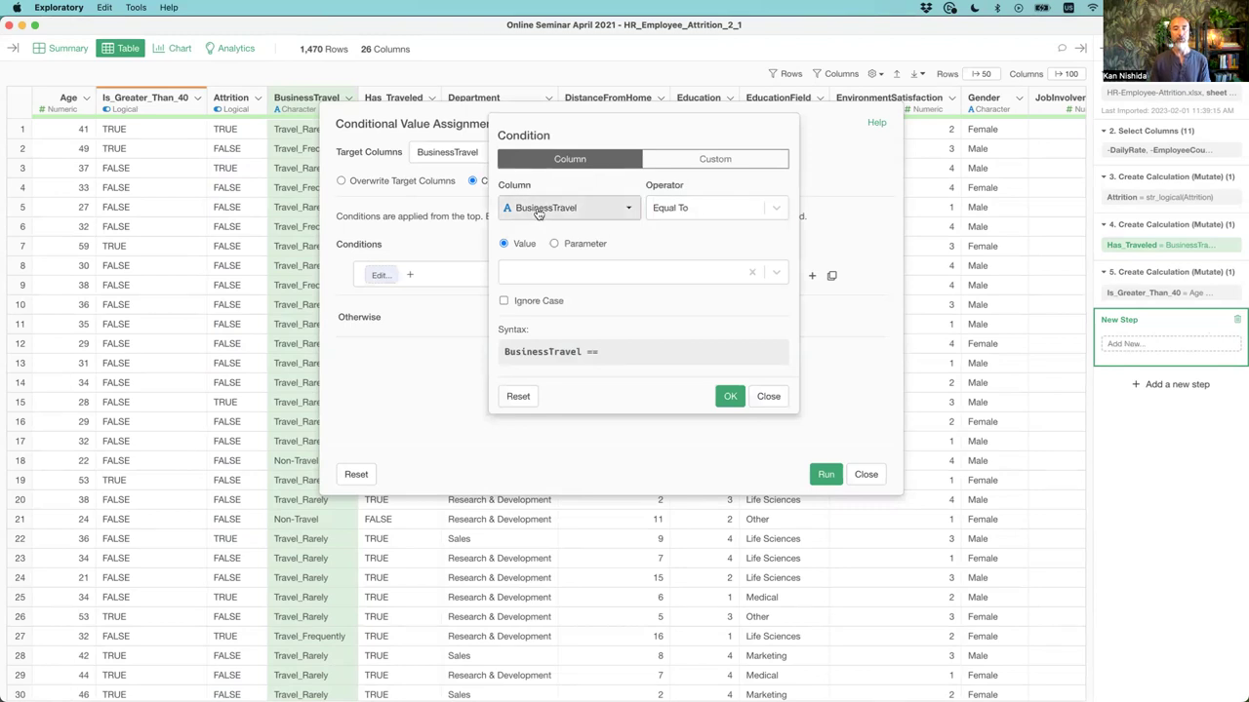
{"action": "left_click", "coordinate": [572, 280]}
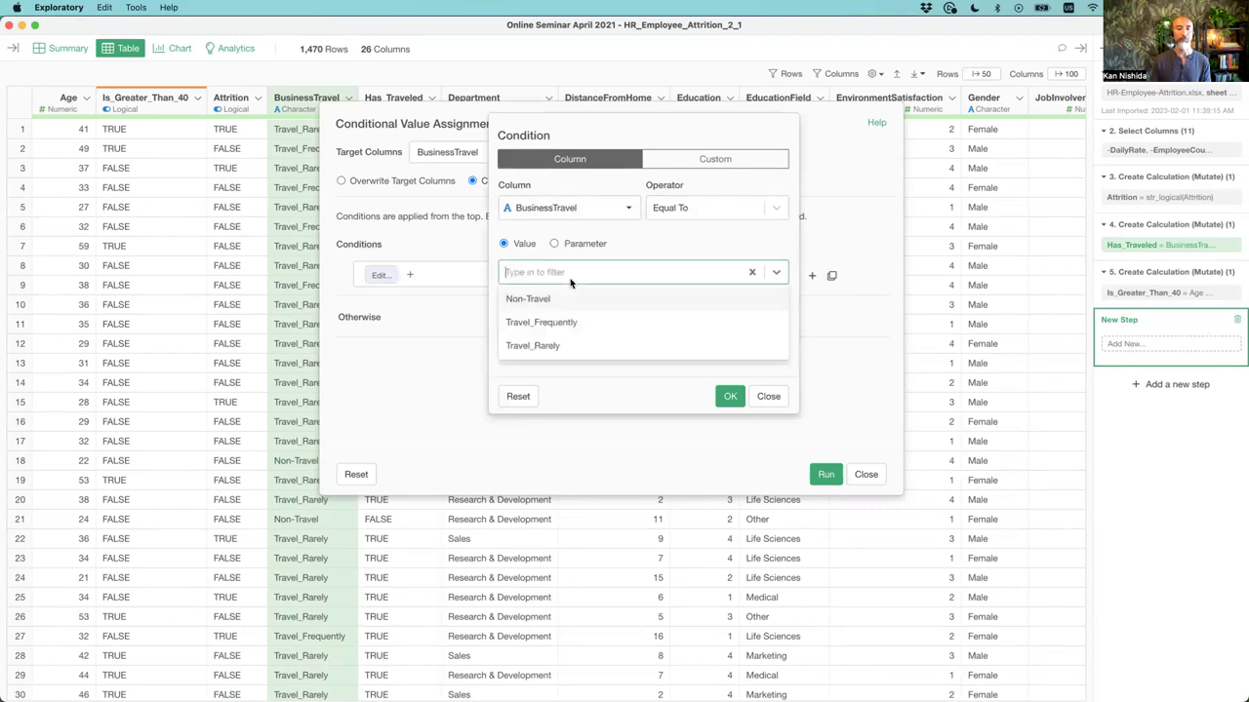
{"action": "left_click", "coordinate": [565, 323]}
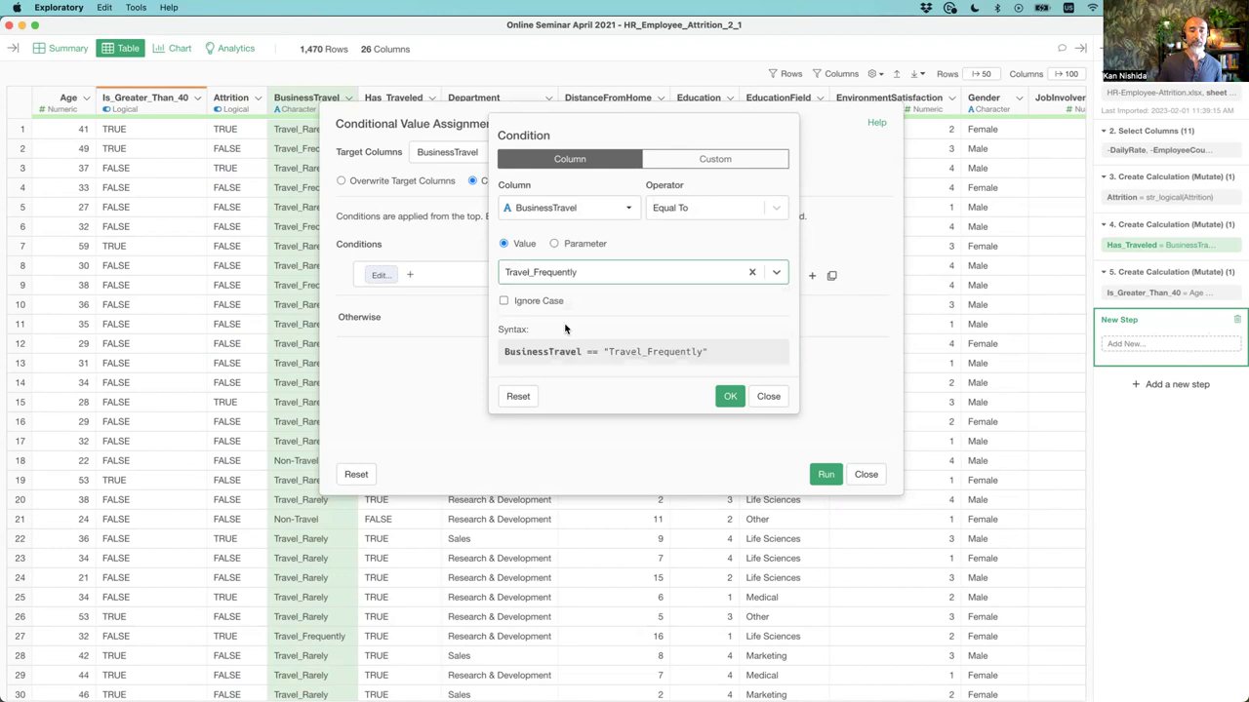
{"action": "left_click", "coordinate": [730, 396]}
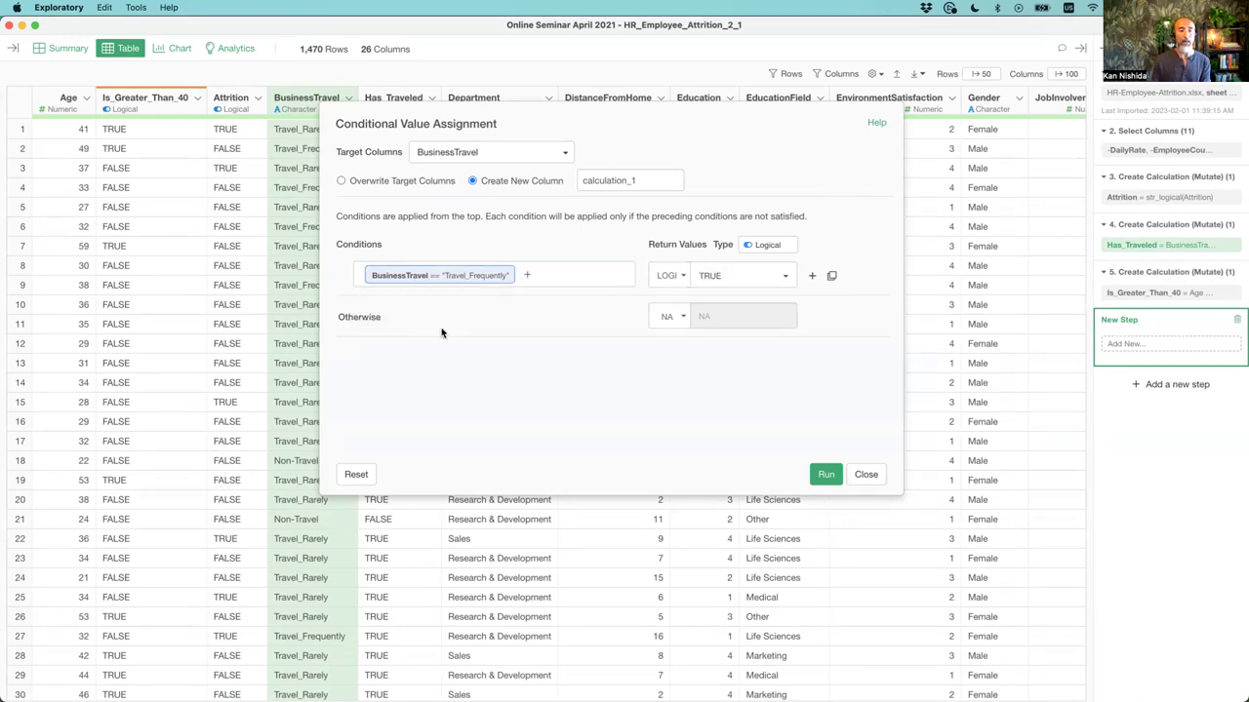
- Set the Otherwise case to return the Logical value FALSE
{"action": "left_click", "coordinate": [669, 316]}
{"action": "left_click", "coordinate": [673, 340]}
{"action": "left_click", "coordinate": [724, 322]}
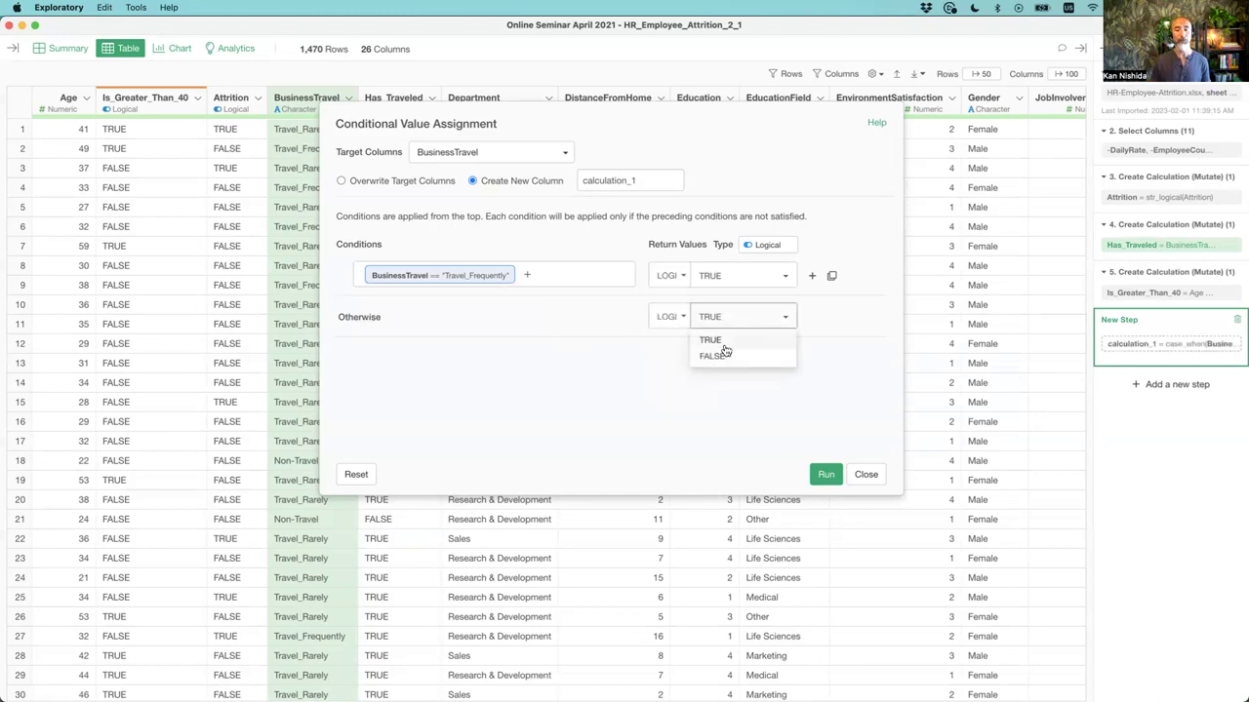
{"action": "left_click", "coordinate": [725, 355]}
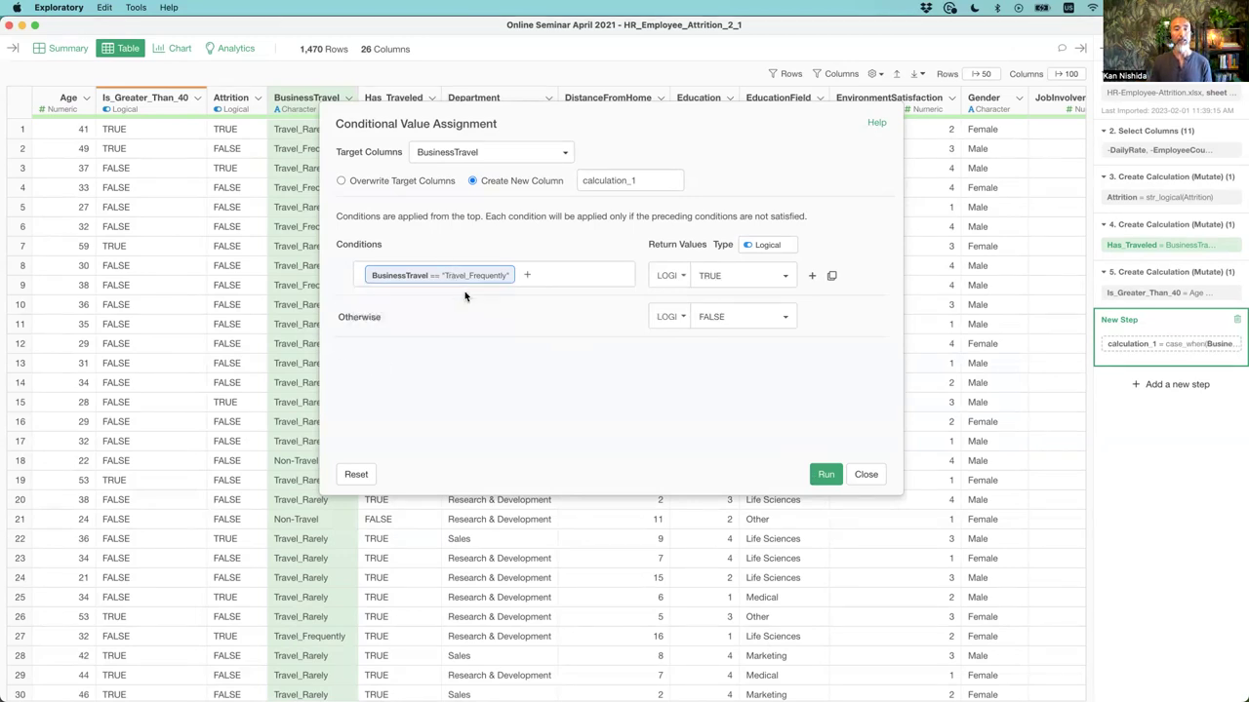
- Name the new column Travel_frequently and run the conditional value assignment
{"action": "double_click", "coordinate": [629, 183]}
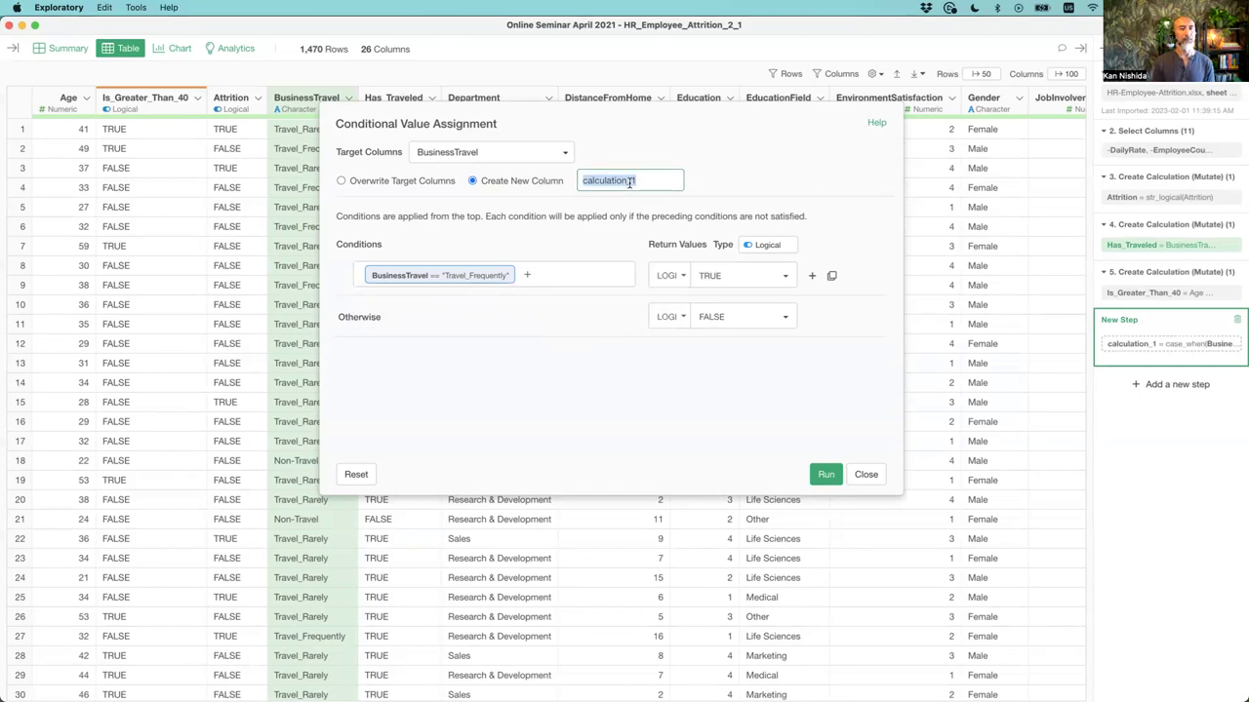
{"action": "type", "text": "T"}
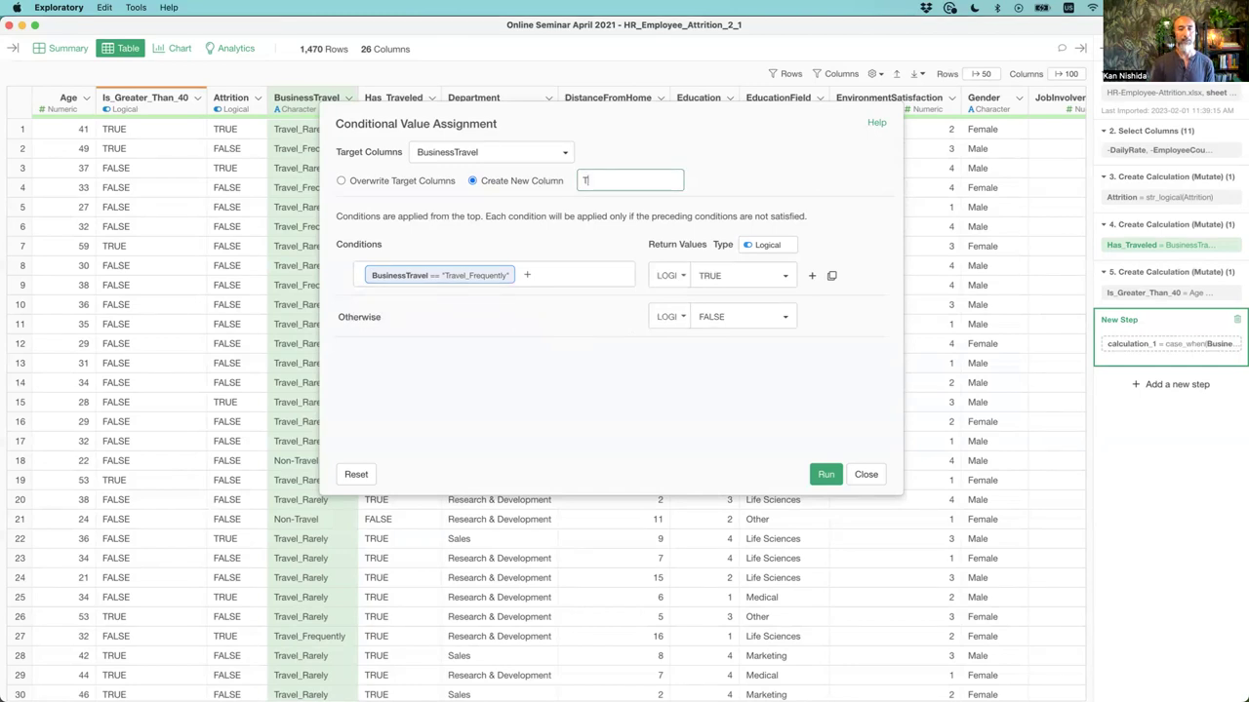
{"action": "type", "text": "ravel_l_of"}
{"action": "key", "text": "BackSpace"}
{"action": "key", "text": "BackSpace"}
{"action": "type", "text": "frequently"}
{"action": "key", "text": "Return"}
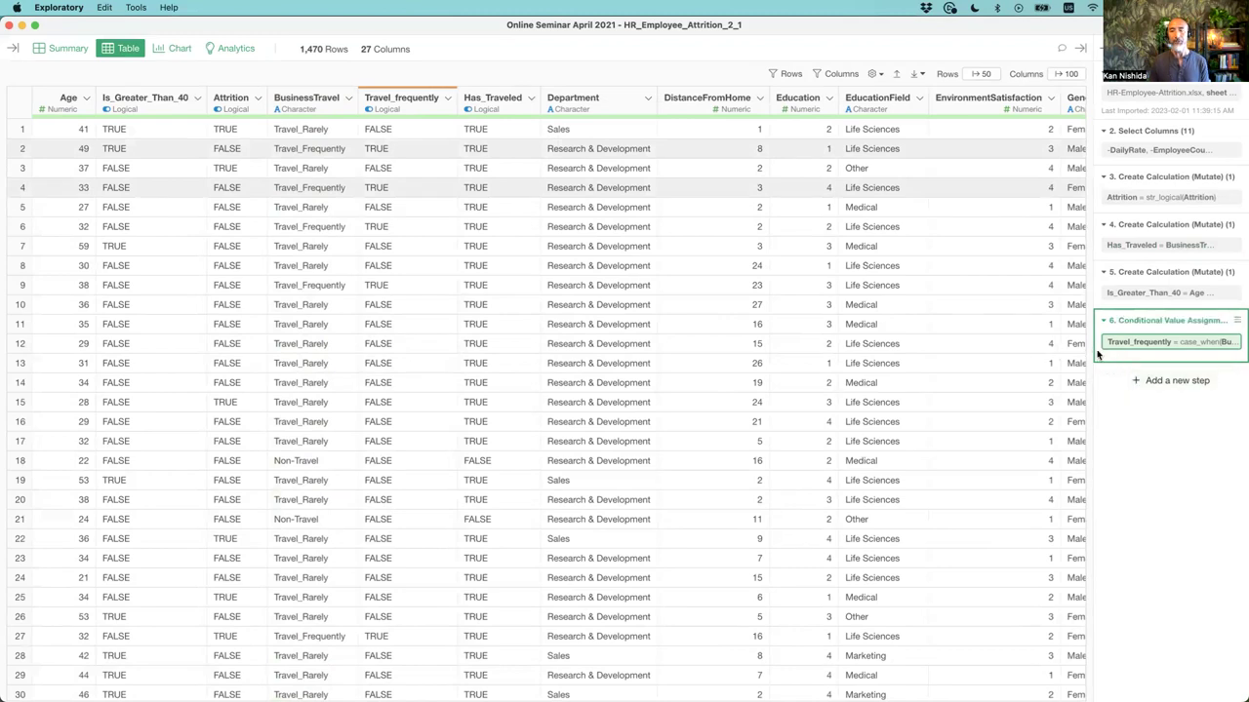
- Reopen the Travel_frequently assignment and add a second condition that JobRole Is In Sales Executive and Sales Representative
{"action": "left_click", "coordinate": [1136, 350]}
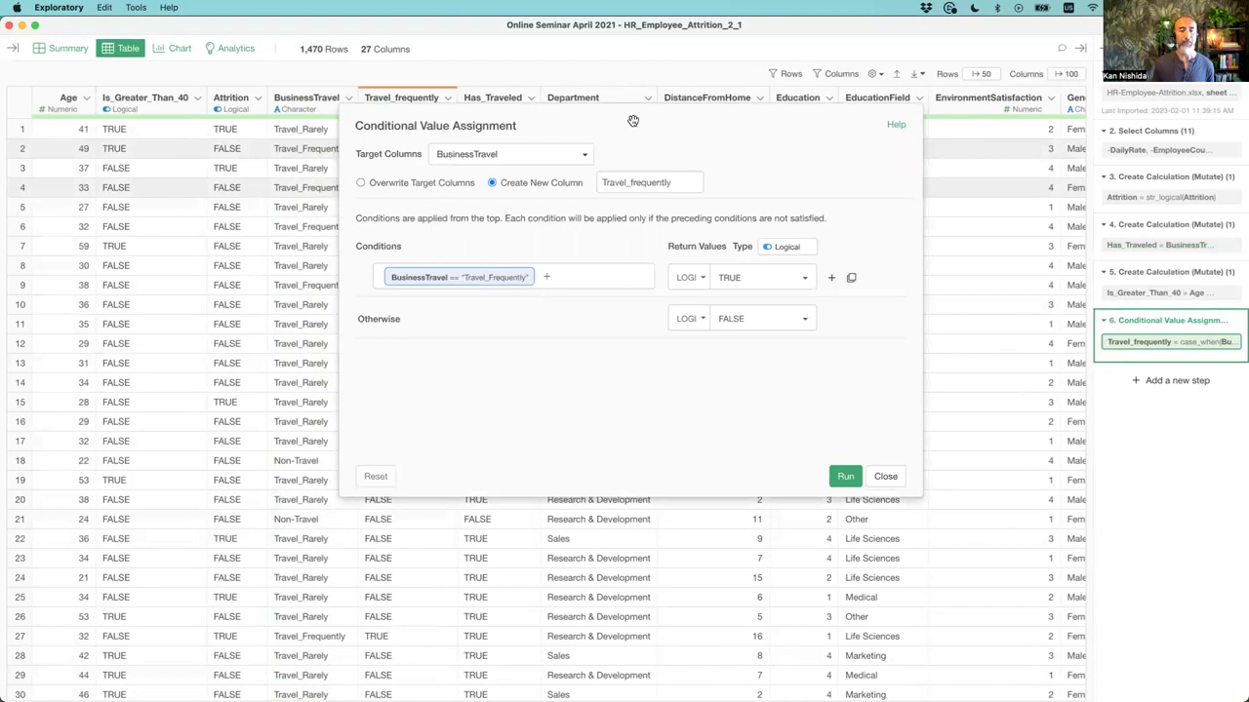
{"action": "left_click_drag", "start_coordinate": [632, 127], "coordinate": [562, 128]}
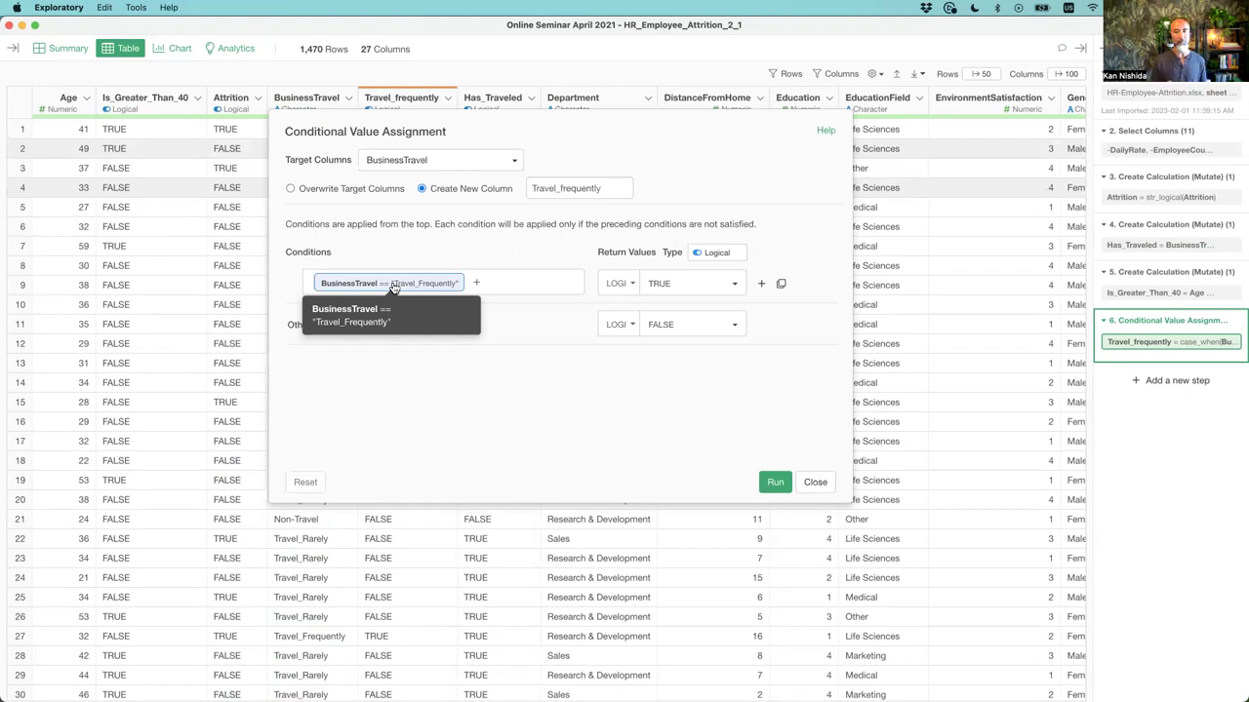
{"action": "left_click", "coordinate": [477, 286]}
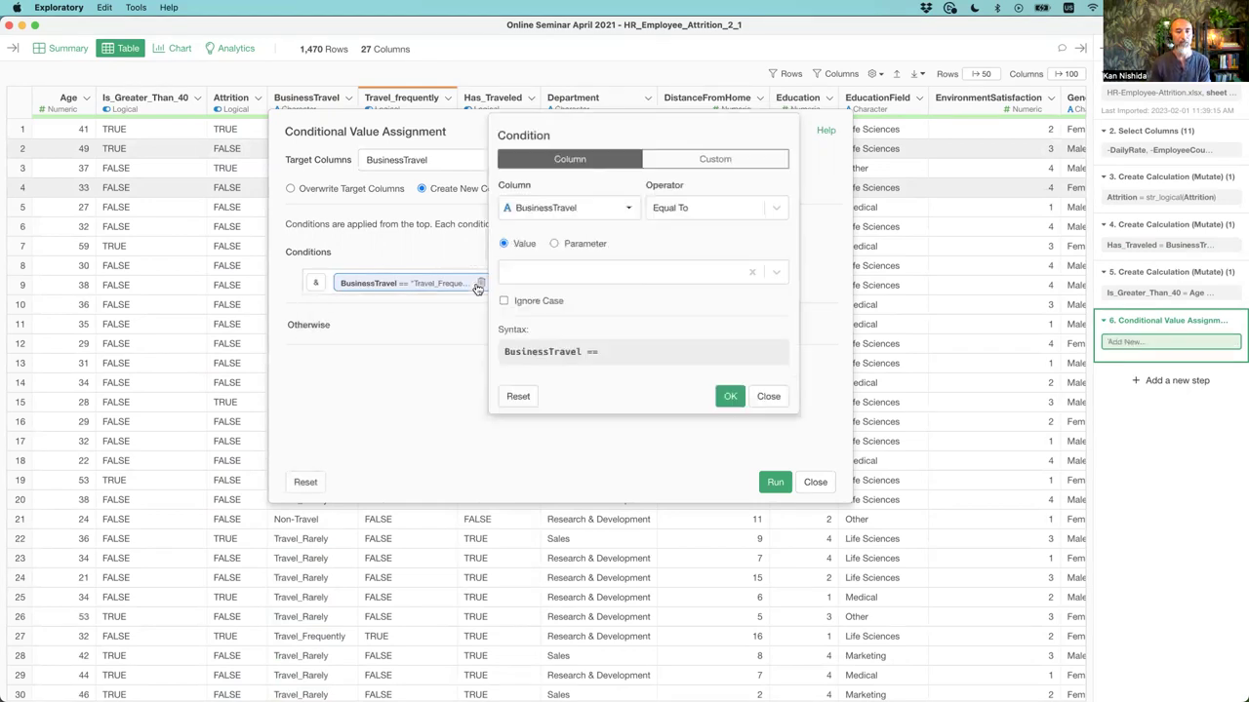
{"action": "left_click", "coordinate": [600, 213]}
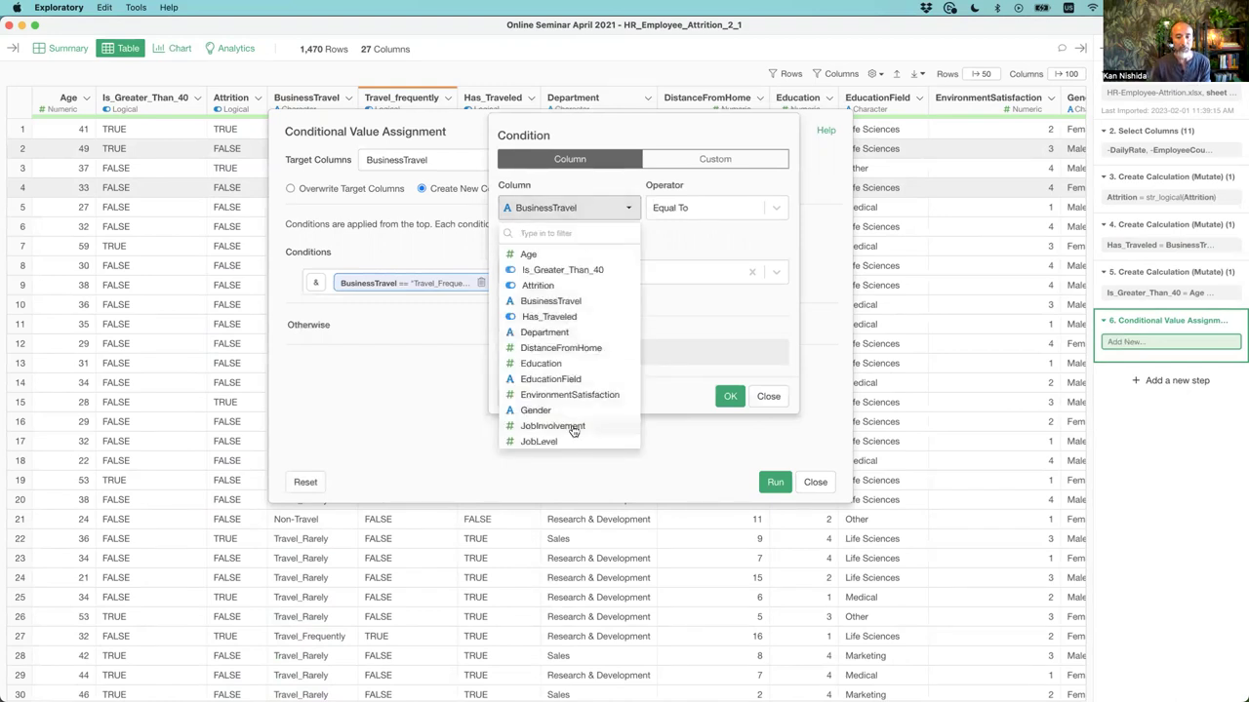
{"action": "scroll", "coordinate": [575, 409], "scroll_direction": "down", "scroll_amount": 3}
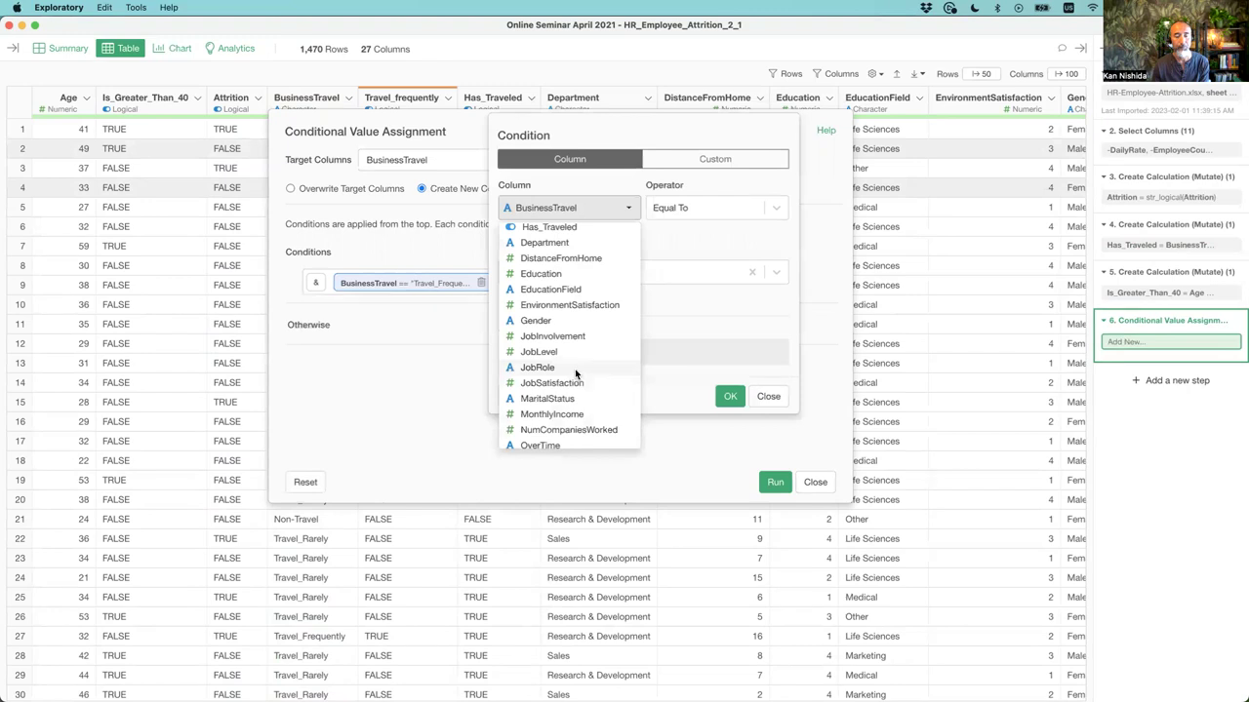
{"action": "left_click", "coordinate": [574, 368]}
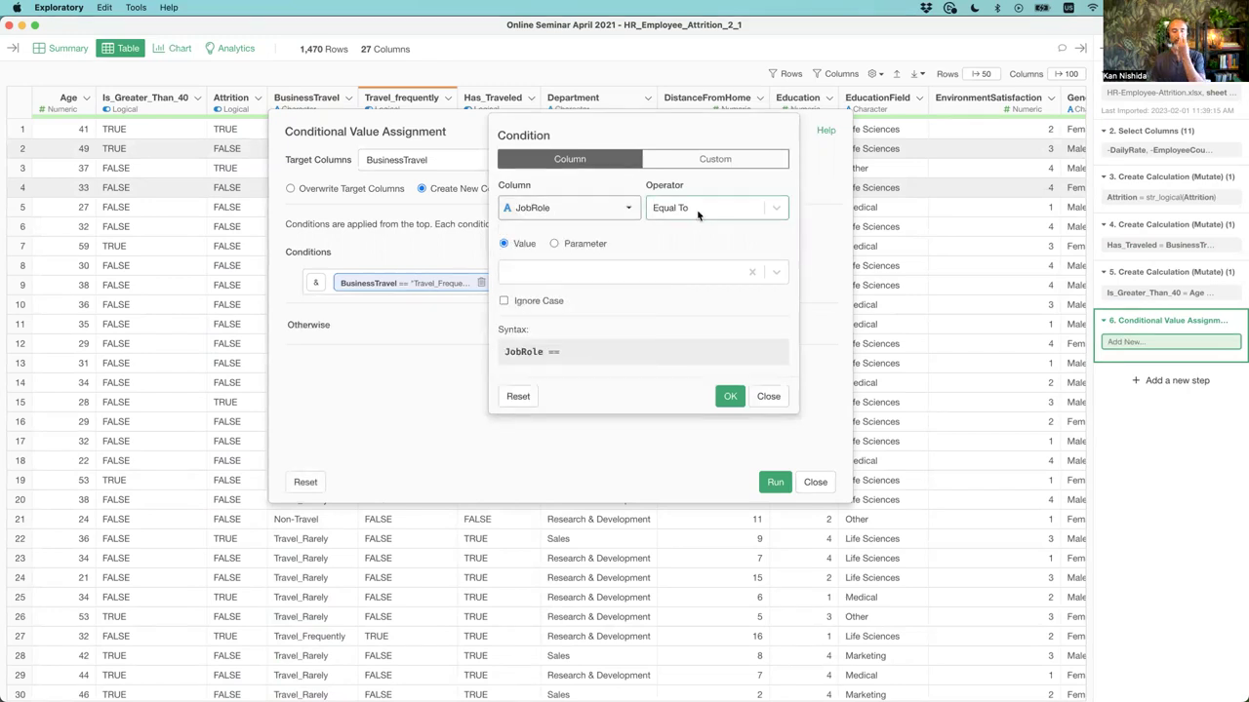
{"action": "left_click", "coordinate": [699, 211]}
{"action": "left_click", "coordinate": [704, 283]}
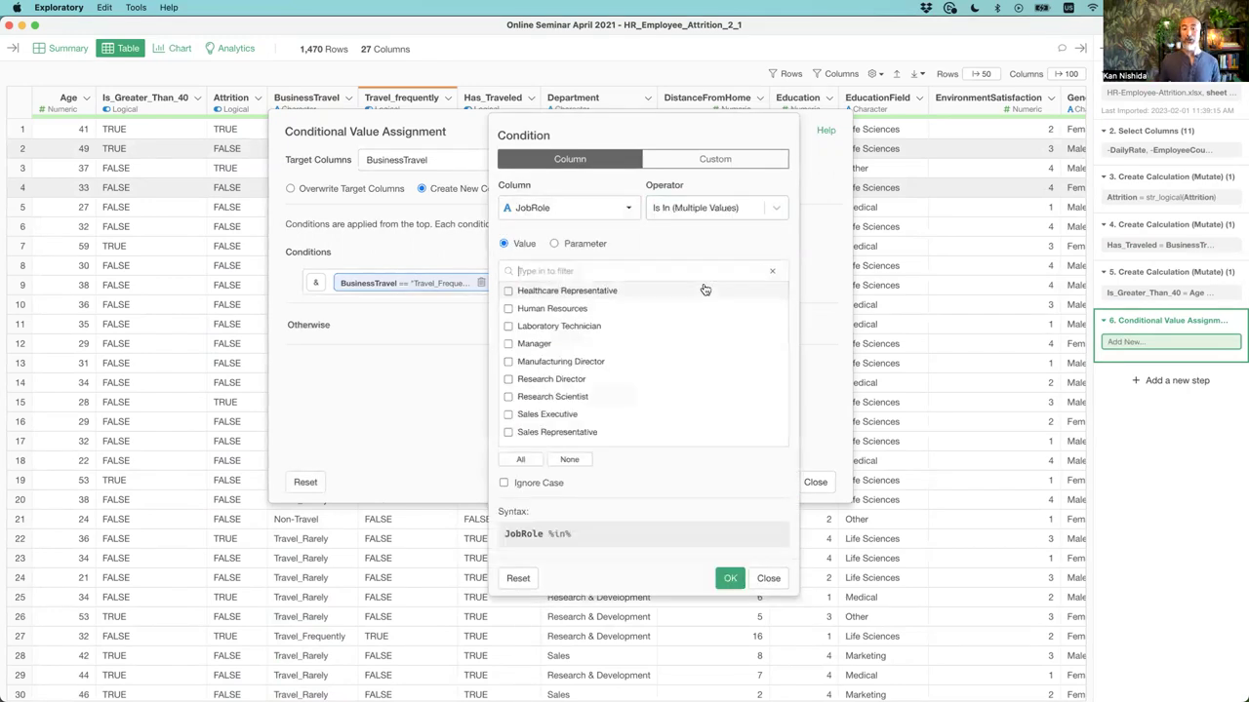
{"action": "left_click", "coordinate": [507, 415]}
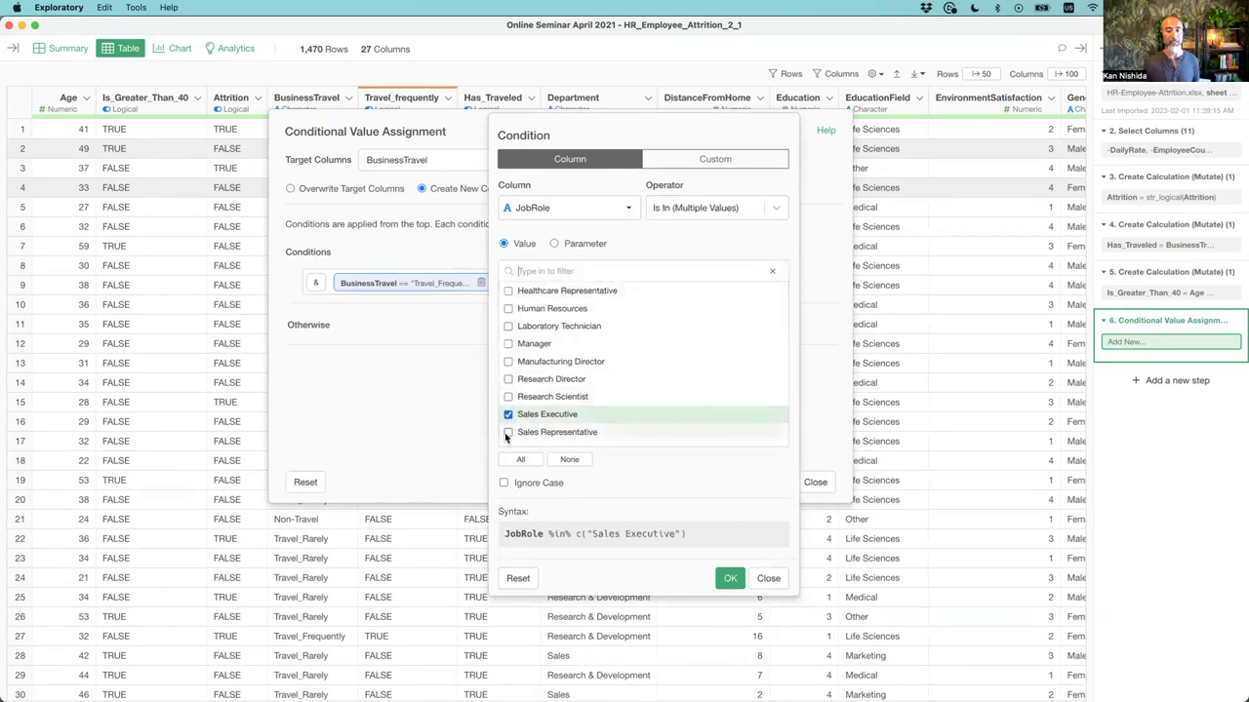
{"action": "left_click", "coordinate": [507, 434]}
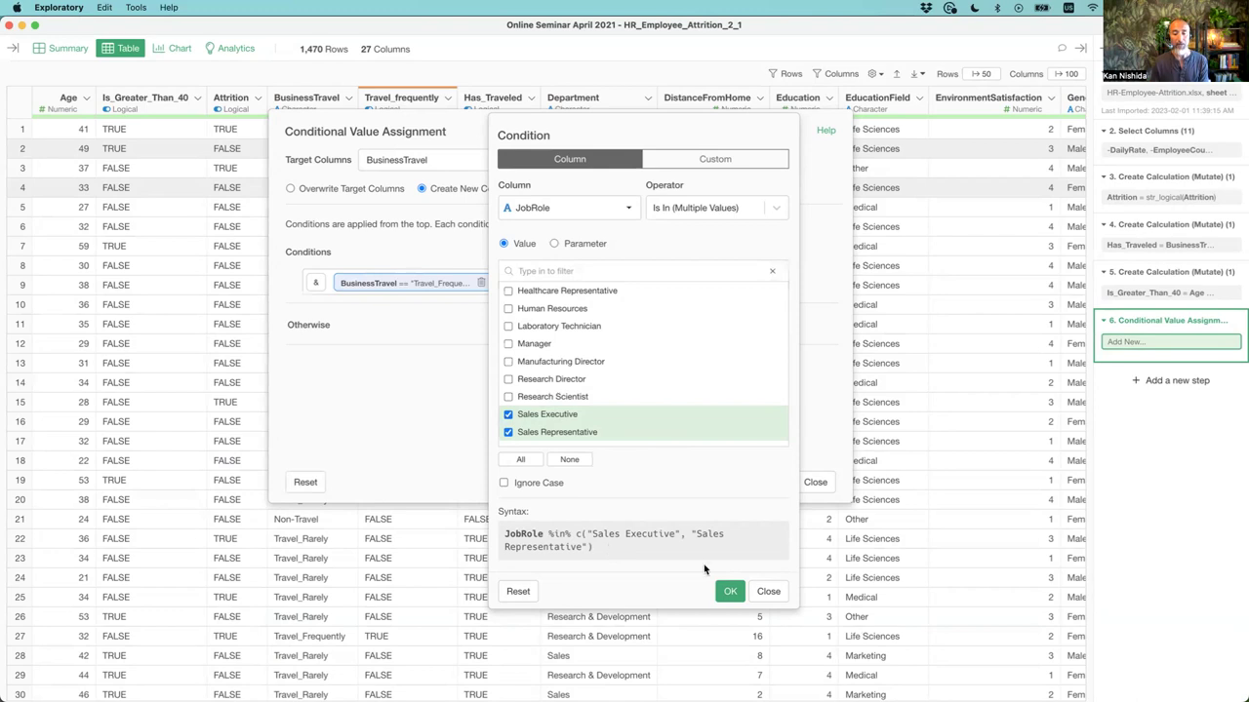
{"action": "left_click", "coordinate": [728, 592]}
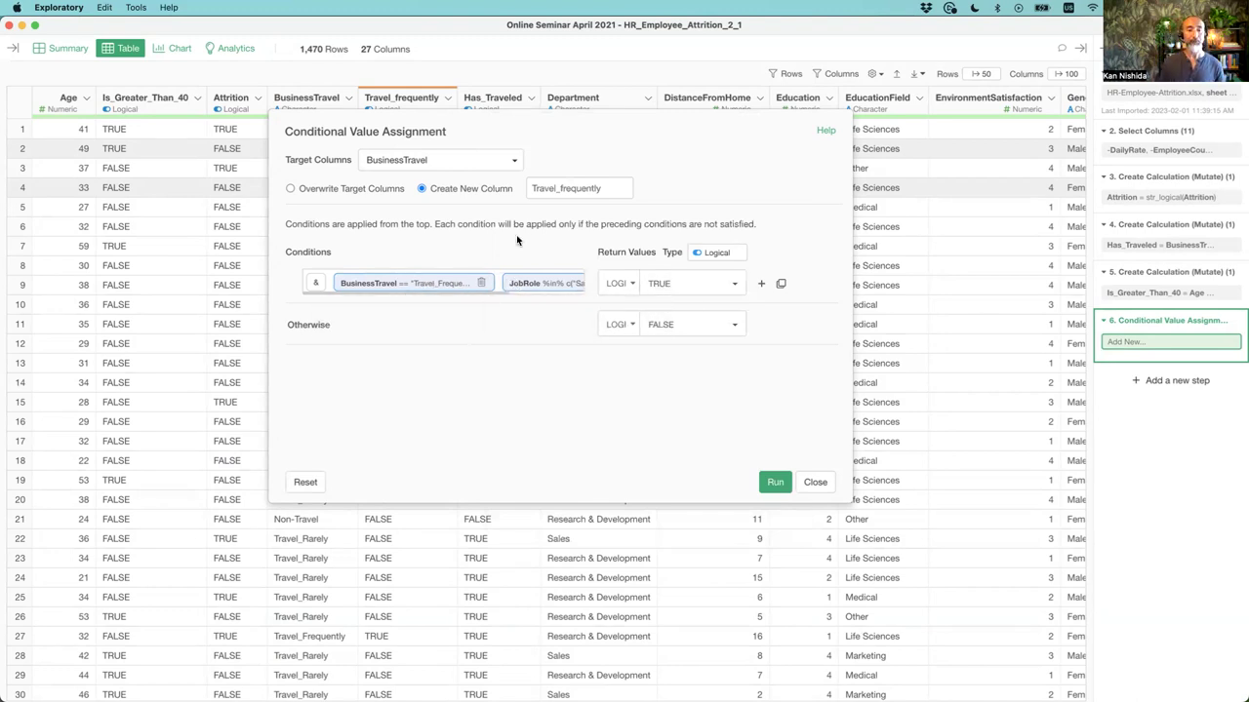
- Run the updated Travel_frequently assignment and compare its values against BusinessTravel and JobRole in the table
{"action": "left_click", "coordinate": [776, 483]}
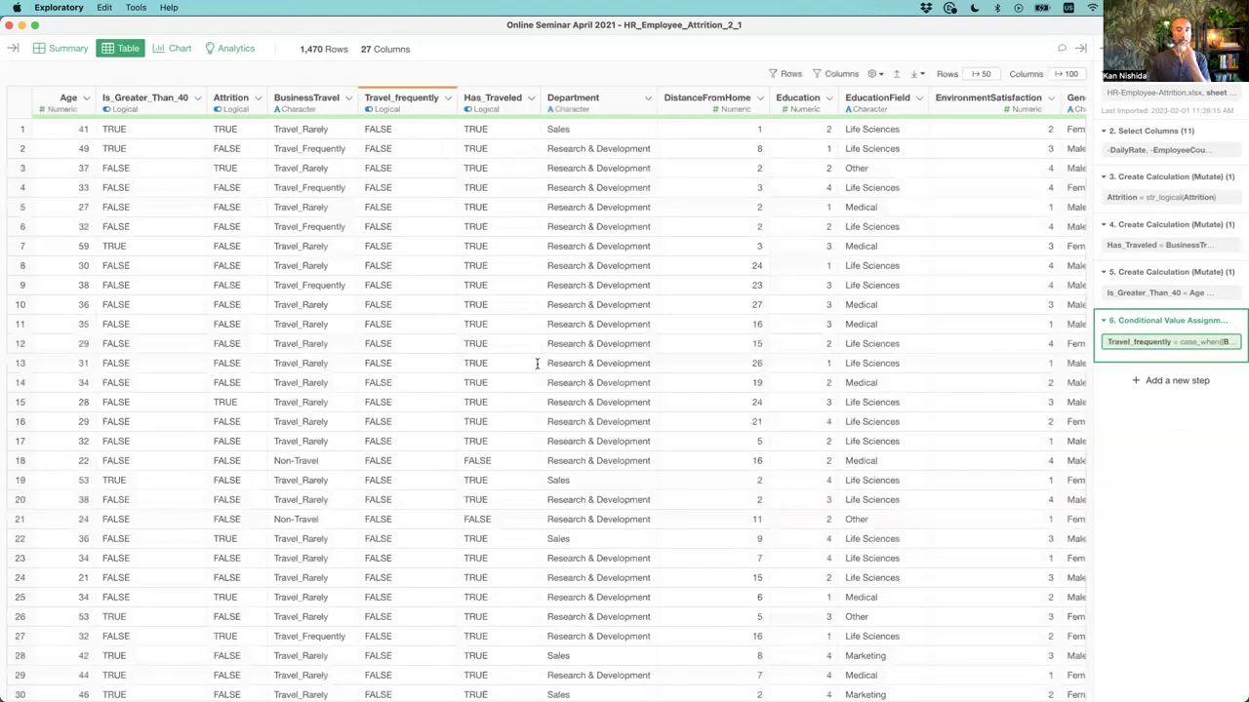
{"action": "scroll", "coordinate": [409, 337], "scroll_direction": "down", "scroll_amount": 10}
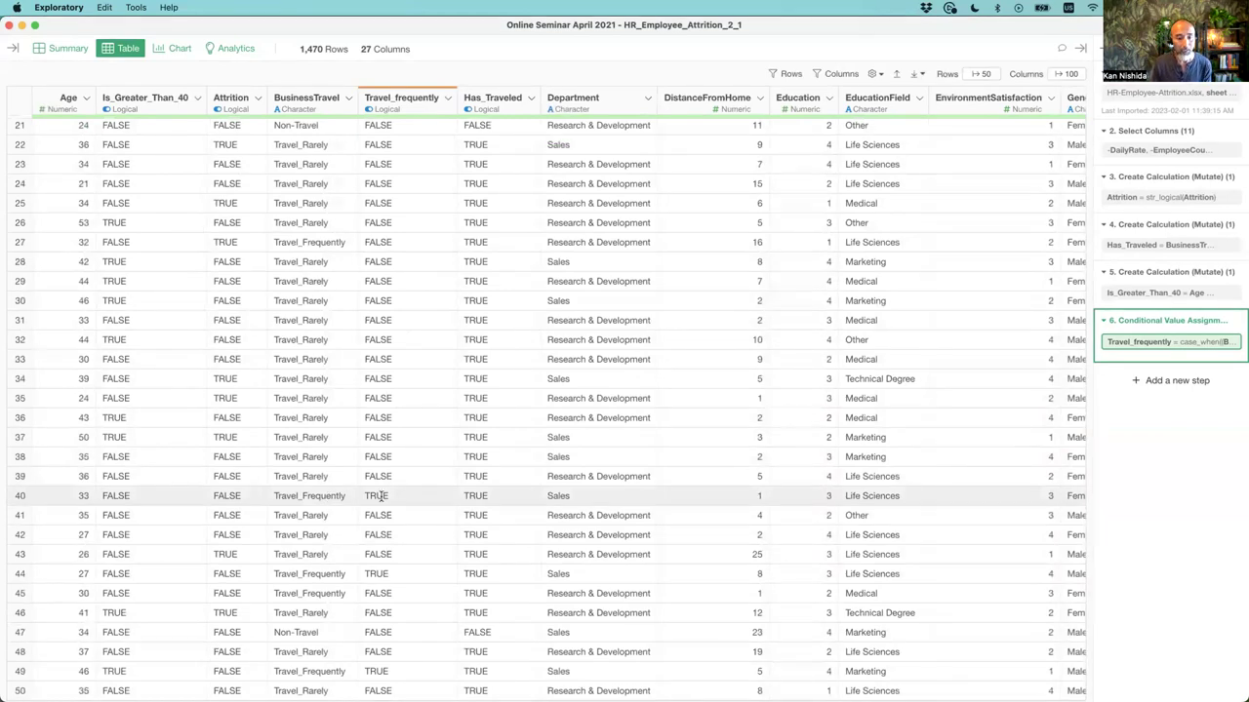
{"action": "scroll", "coordinate": [398, 500], "scroll_direction": "right", "scroll_amount": 5}
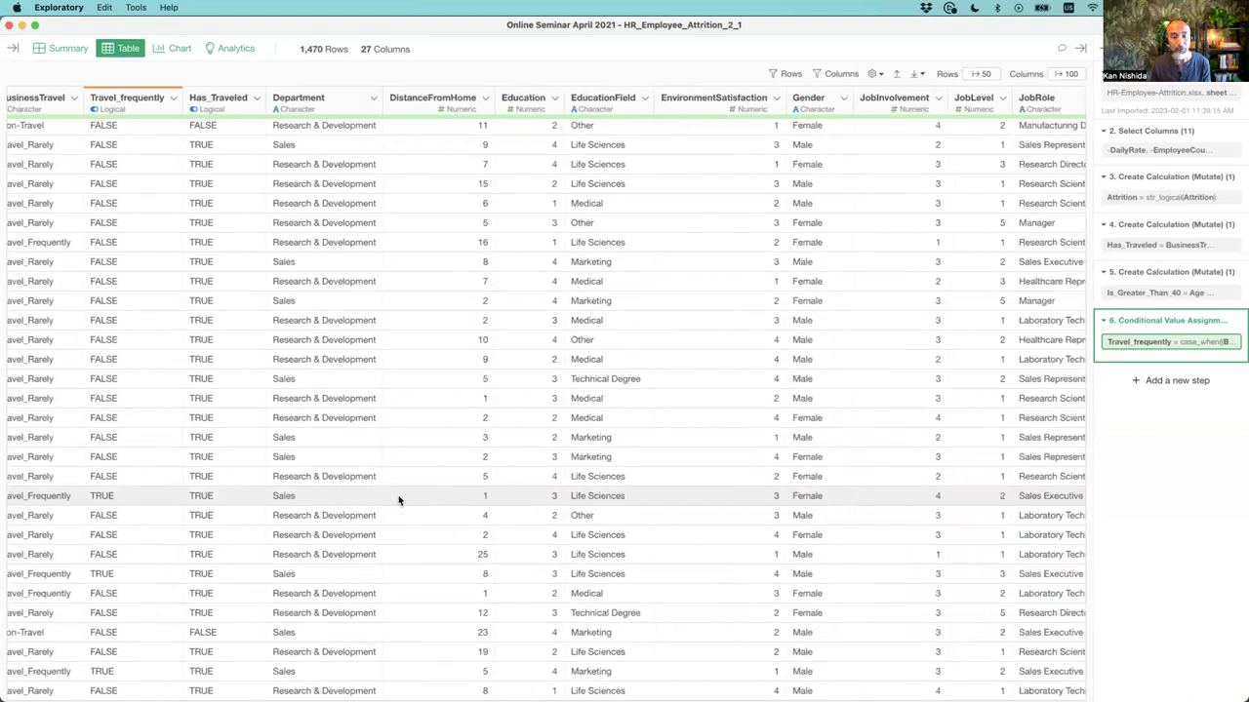
{"action": "scroll", "coordinate": [398, 500], "scroll_direction": "right", "scroll_amount": 4}
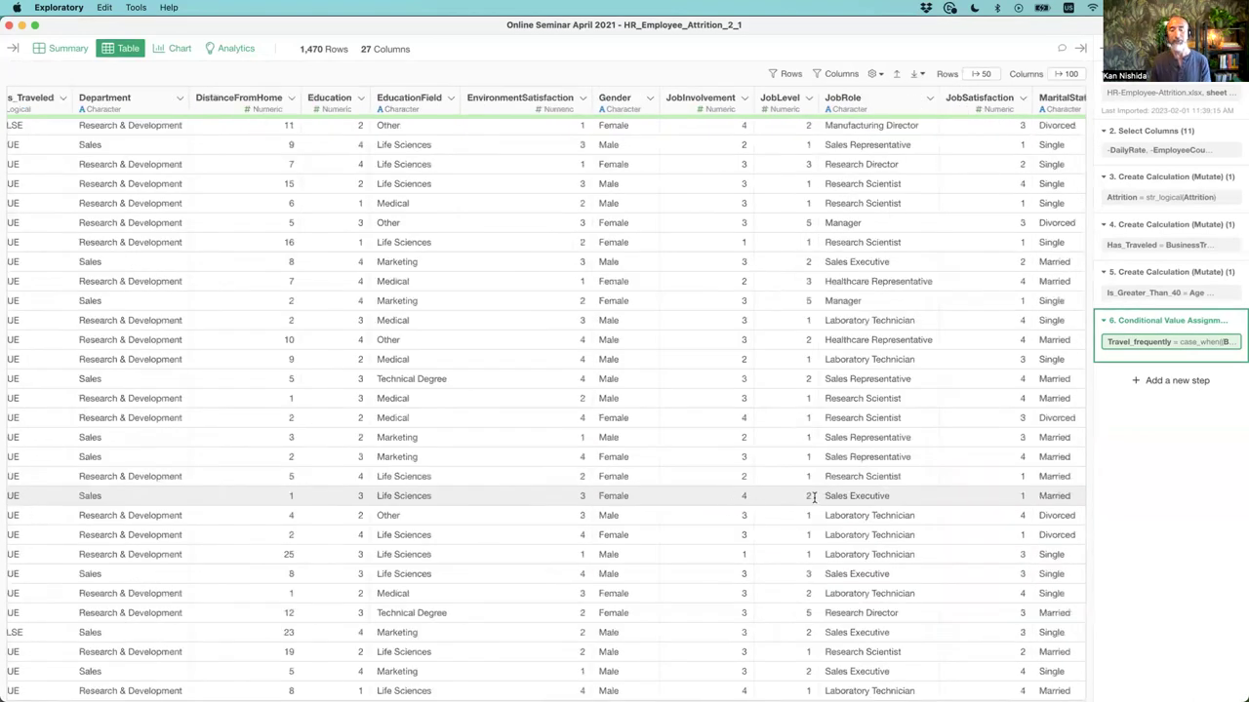
{"action": "scroll", "coordinate": [813, 497], "scroll_direction": "right", "scroll_amount": 1}
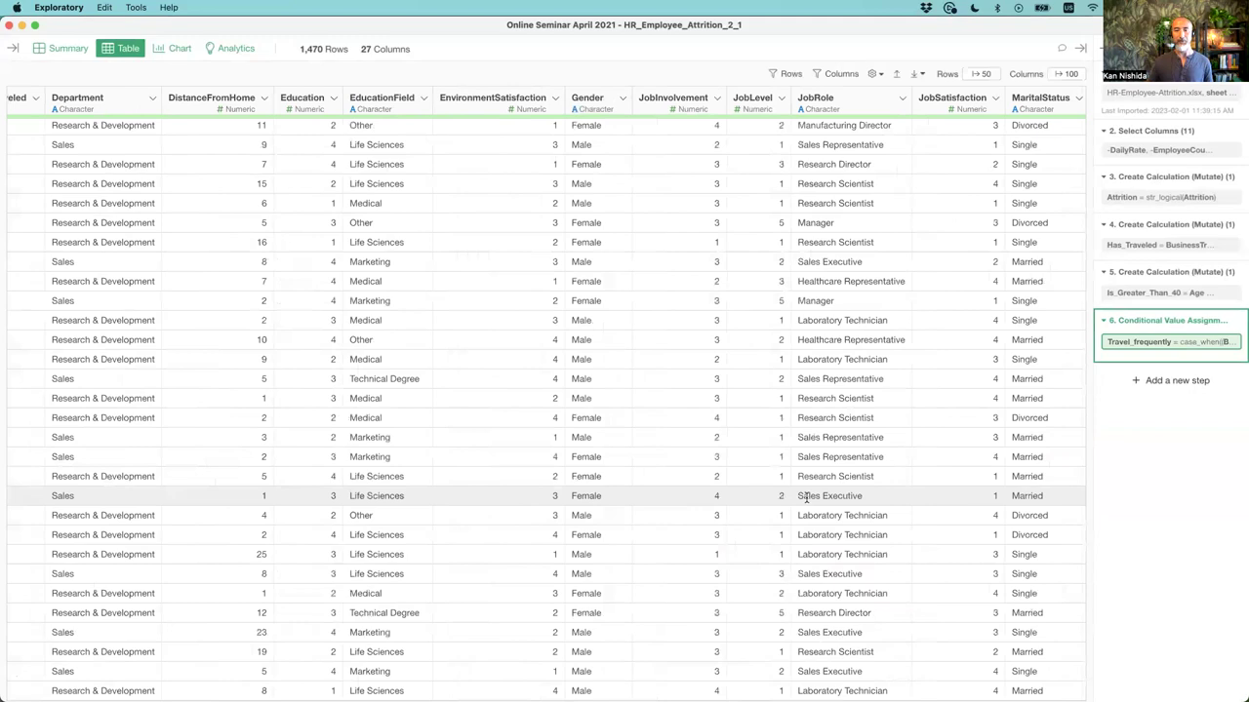
{"action": "scroll", "coordinate": [806, 497], "scroll_direction": "left", "scroll_amount": 8}
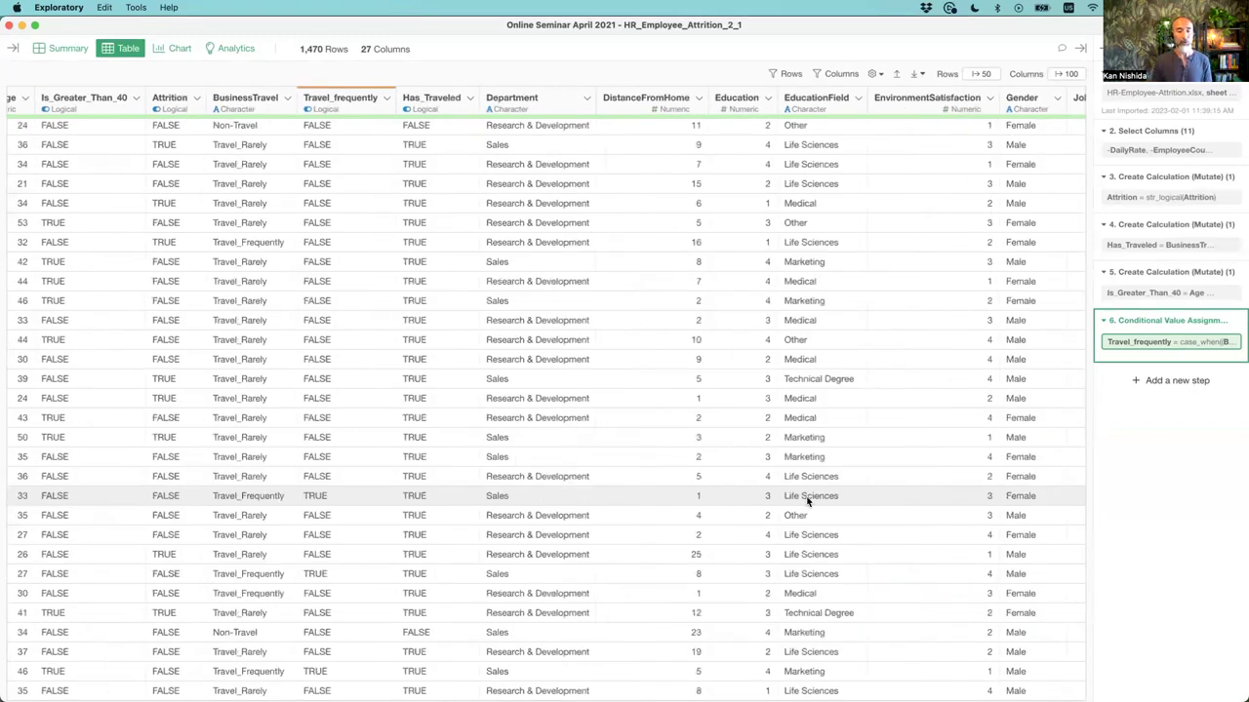
{"action": "scroll", "coordinate": [806, 500], "scroll_direction": "left", "scroll_amount": 2}
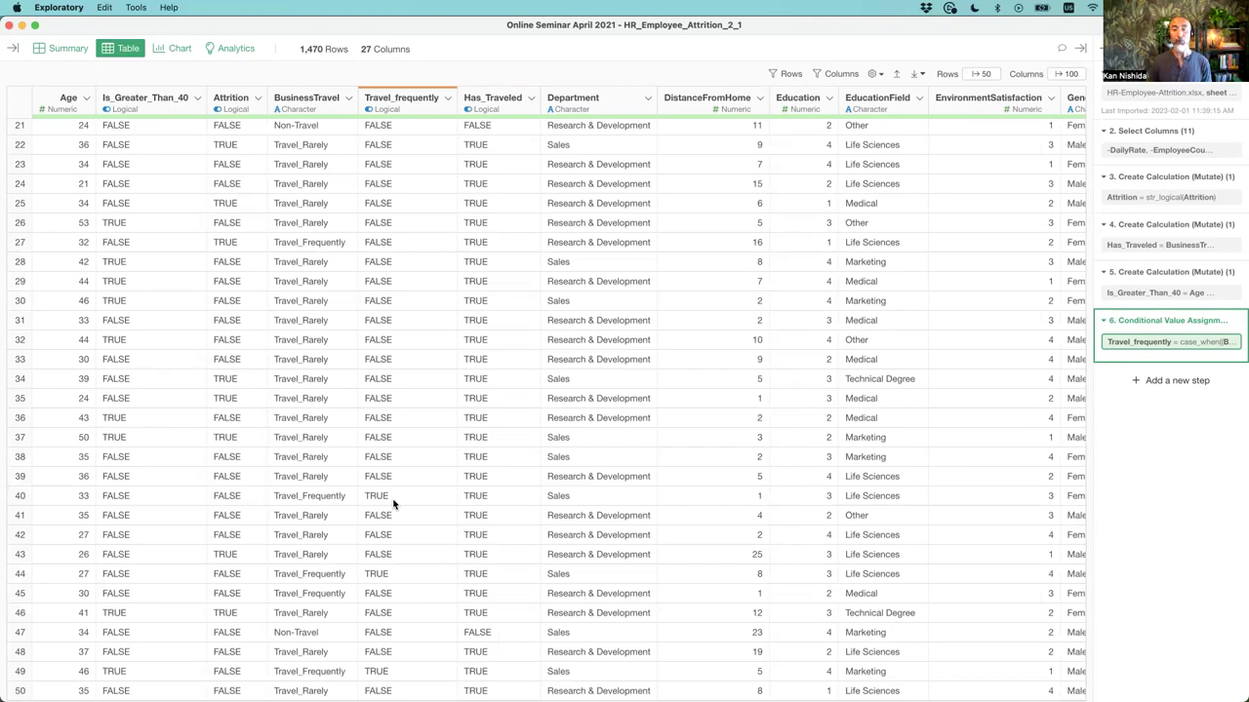
- Review the Conditional Value Assignment slides 48 to 51 in Keynote and switch back to Exploratory
{"action": "key", "text": "super+Tab"}
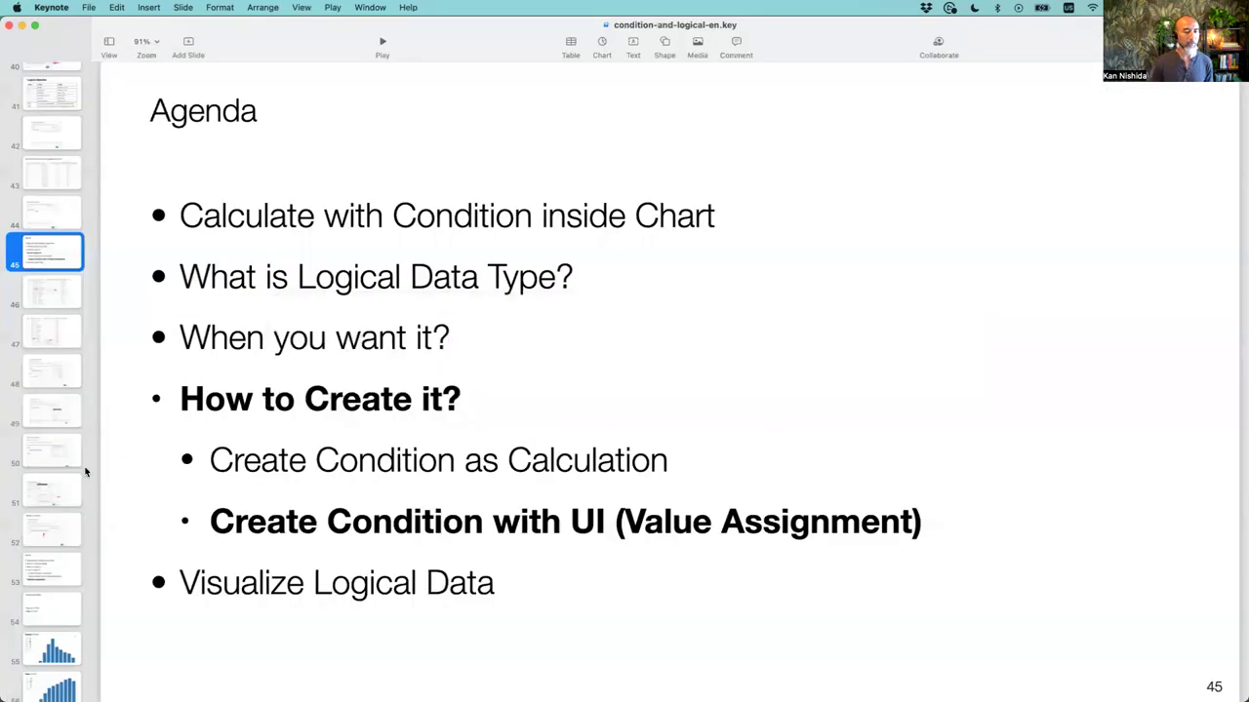
{"action": "left_click", "coordinate": [52, 375]}
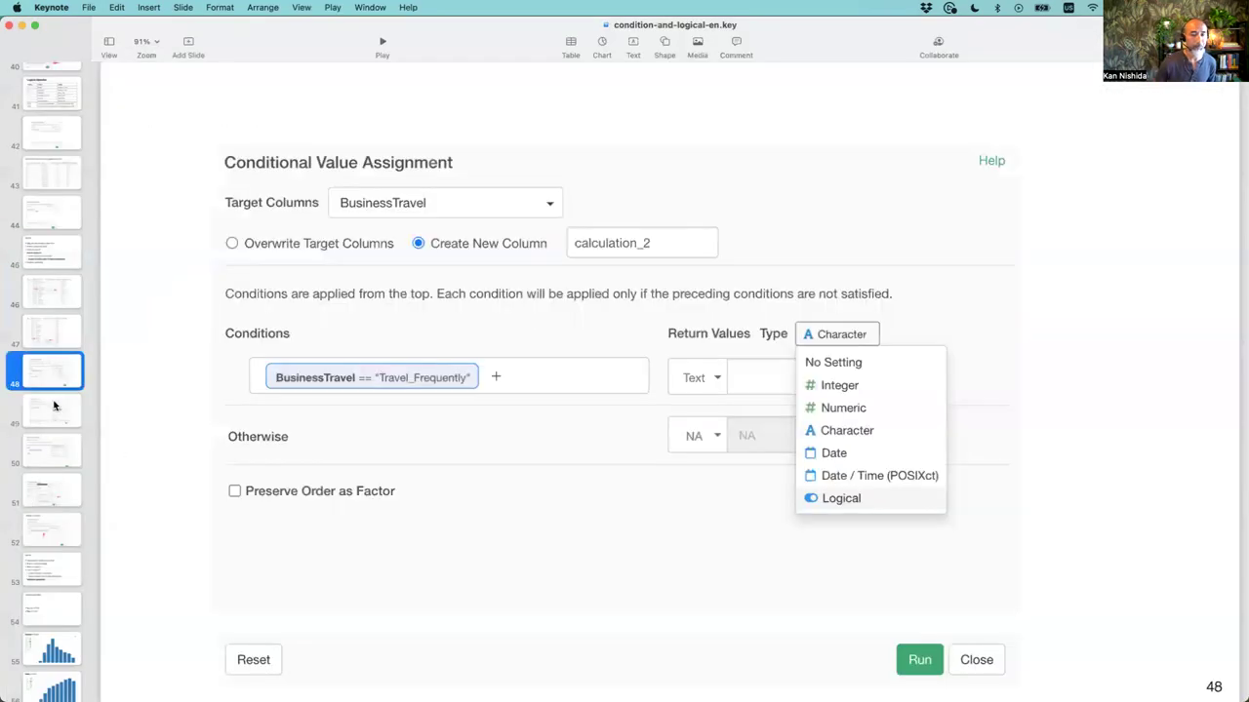
{"action": "left_click", "coordinate": [54, 408]}
{"action": "key", "text": "Down"}
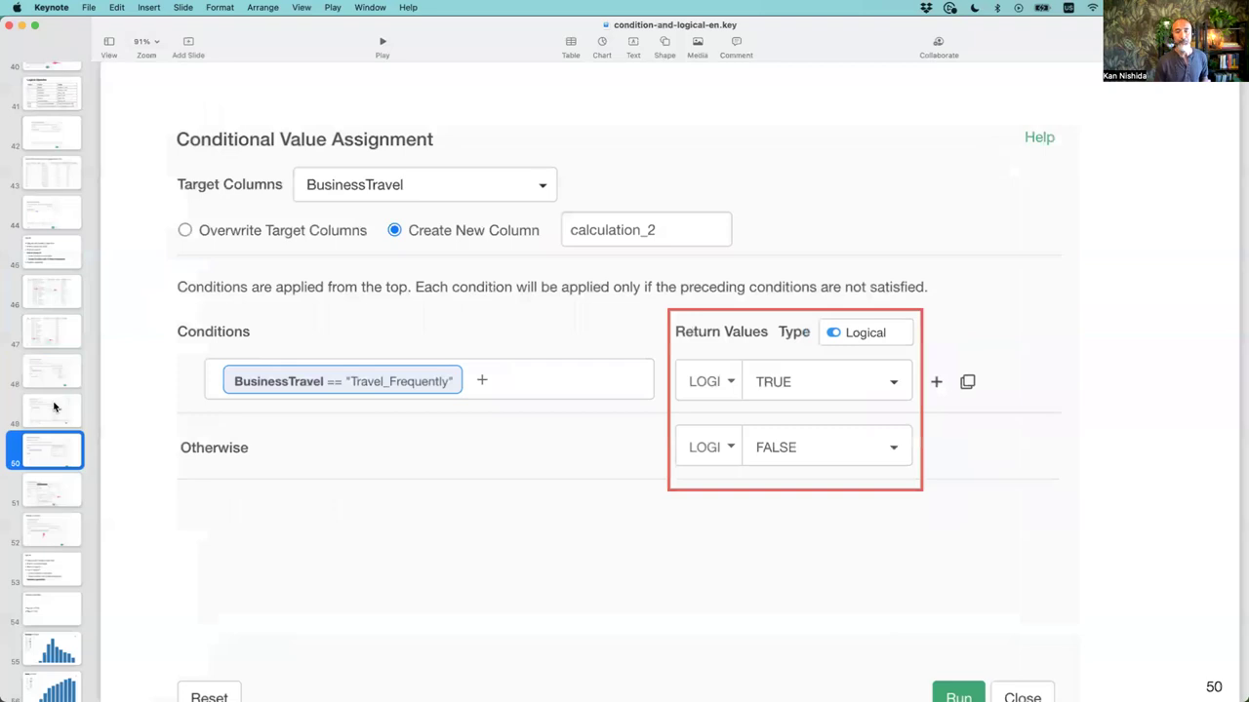
{"action": "key", "text": "Down"}
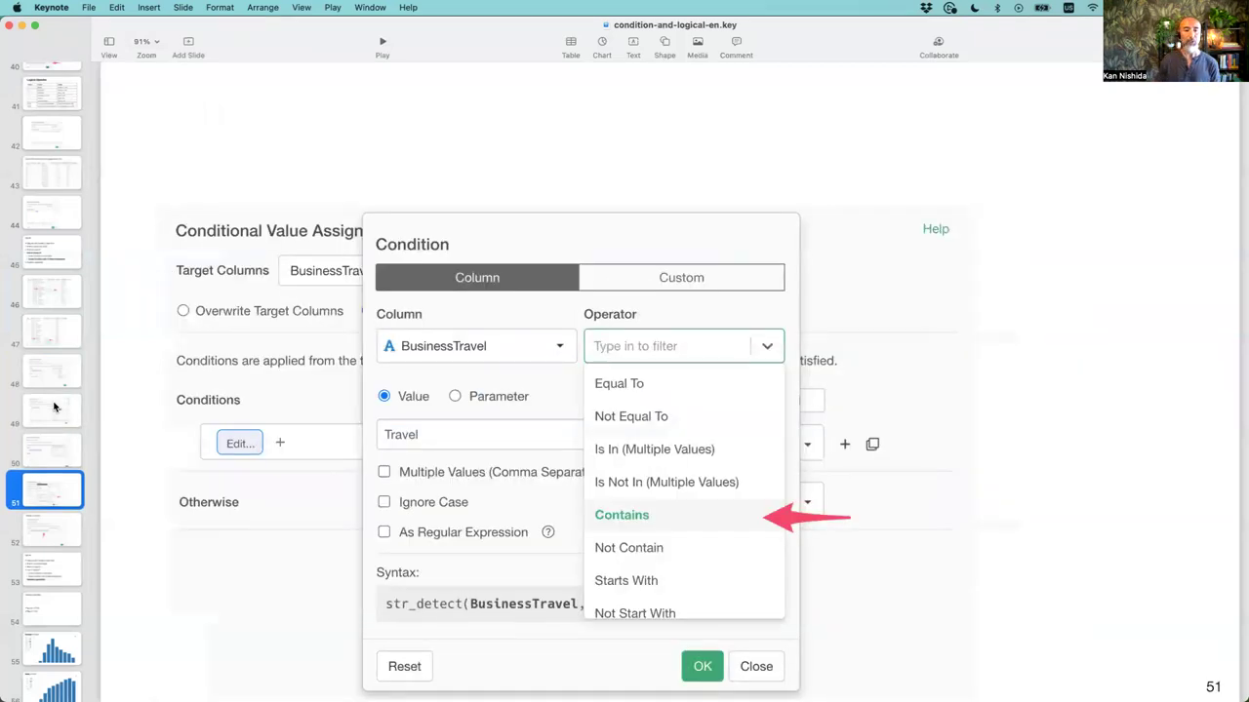
{"action": "key", "text": "super+Tab"}
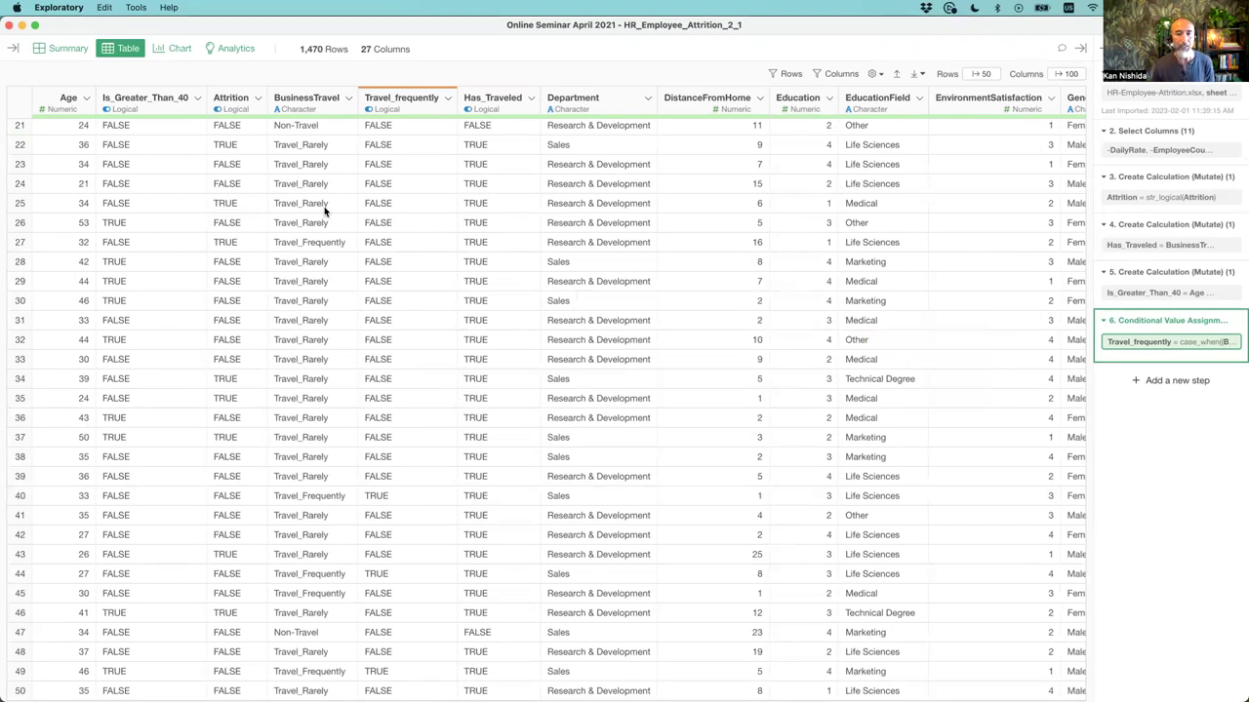
- Start a new replacement of BusinessTravel values with conditions that creates a new column
{"action": "left_click", "coordinate": [350, 102]}
{"action": "mouse_move", "coordinate": [390, 425]}
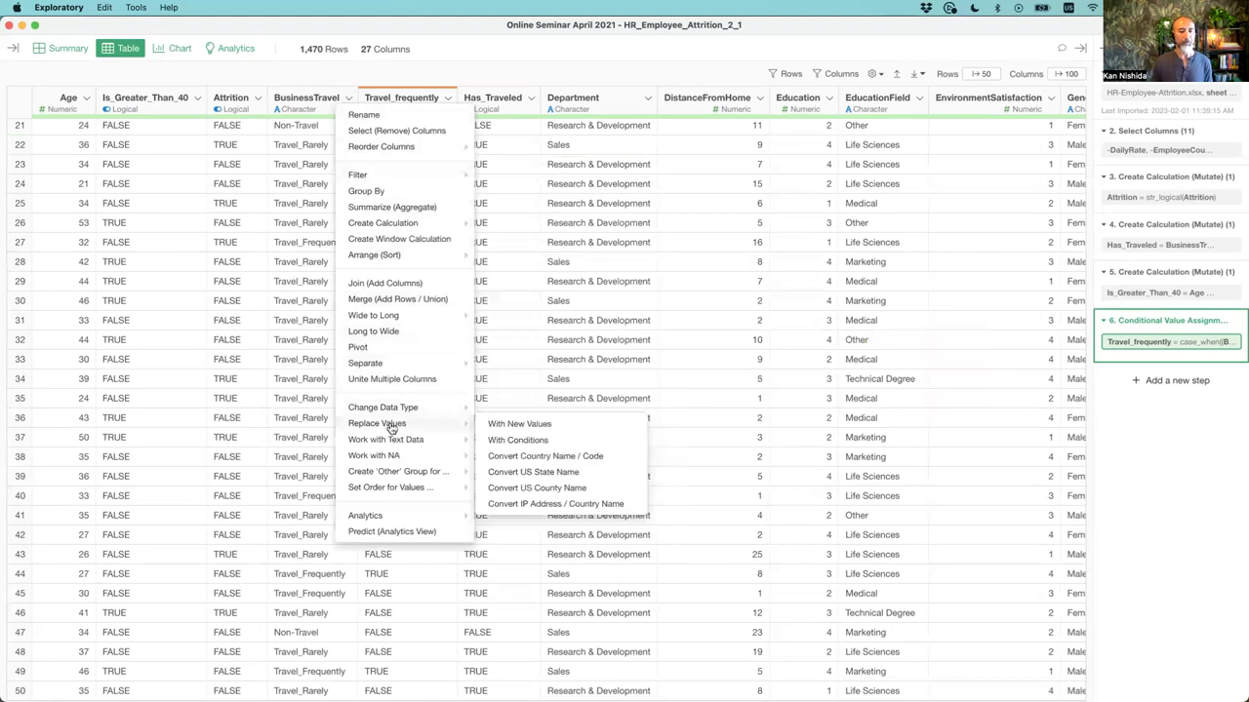
{"action": "left_click", "coordinate": [518, 440]}
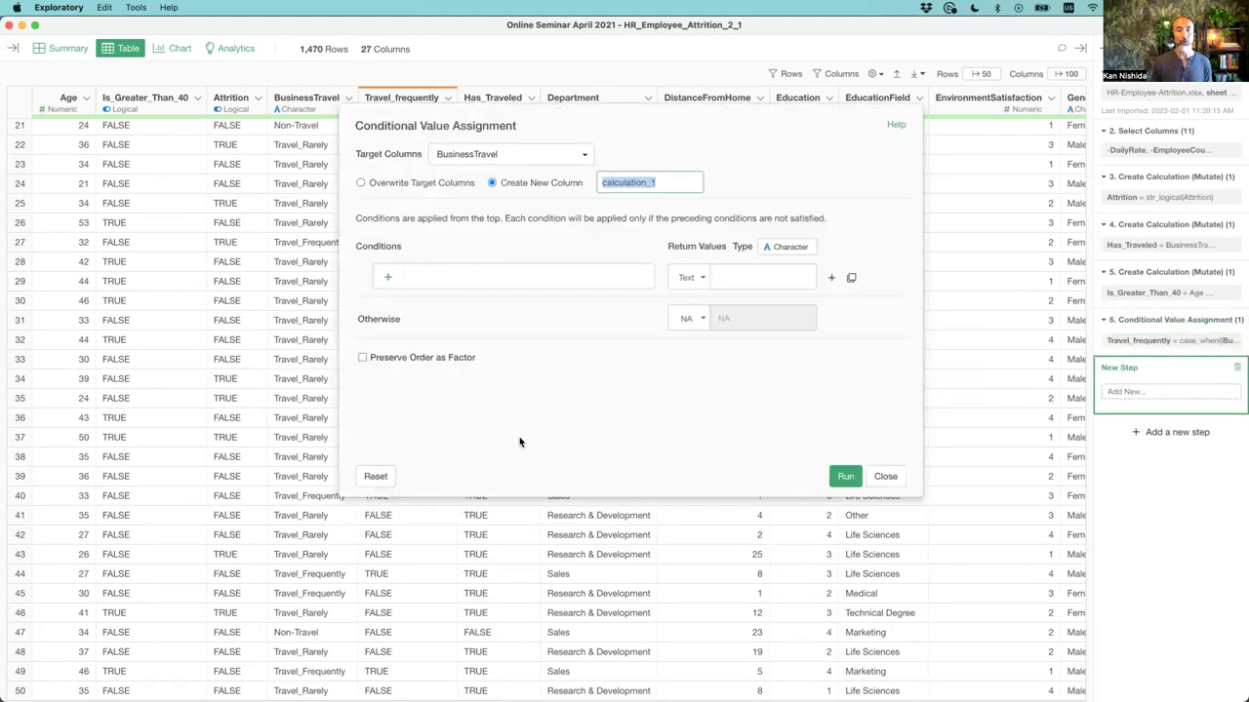
- Add the condition that BusinessTravel Contains Freq, ignoring case
{"action": "left_click", "coordinate": [389, 280]}
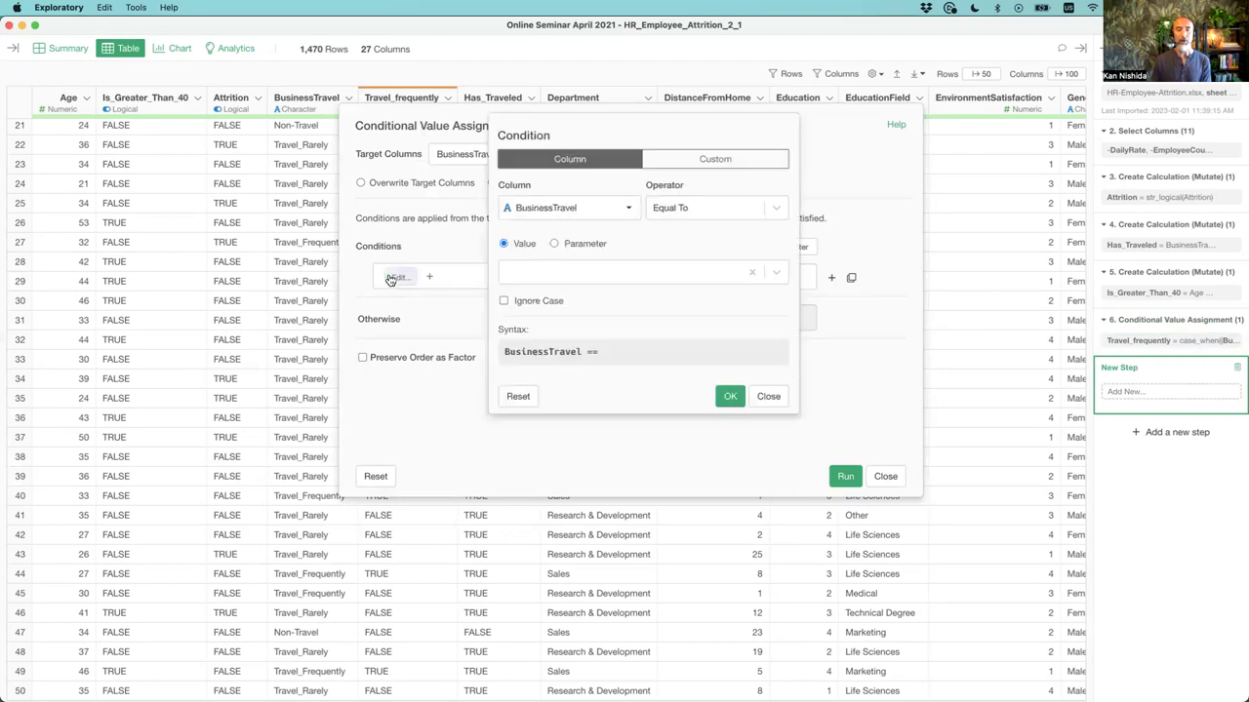
{"action": "left_click", "coordinate": [691, 215]}
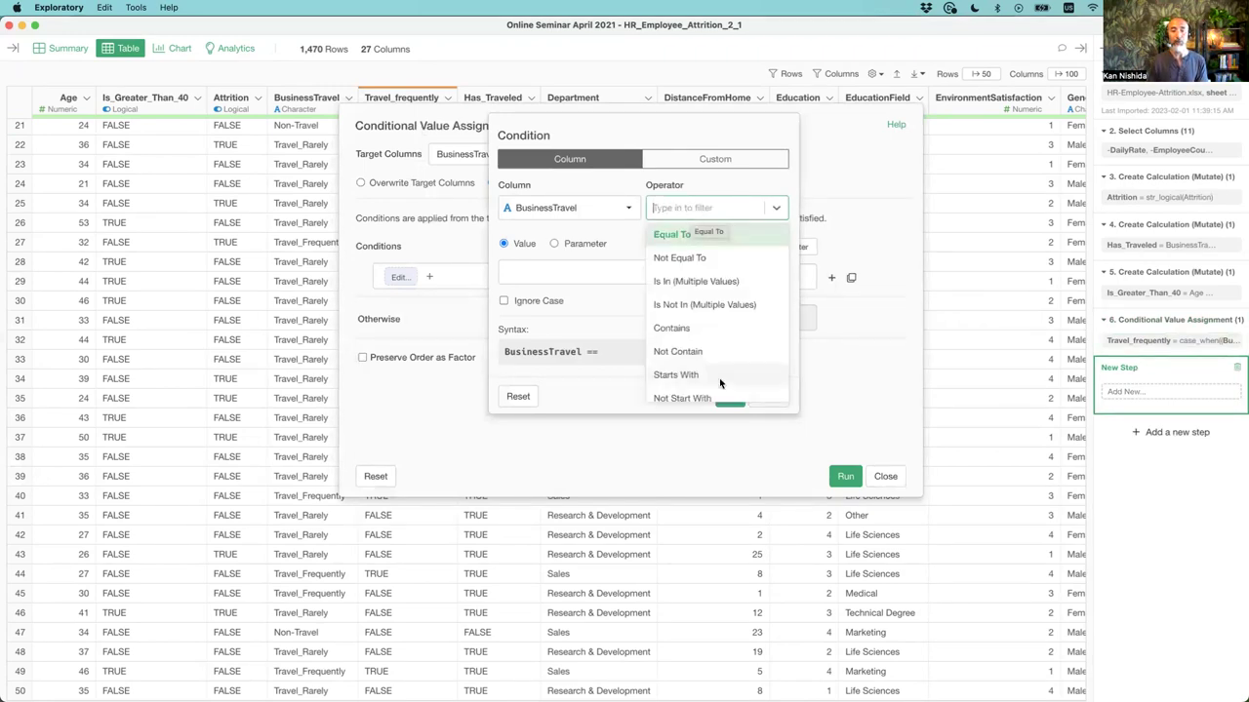
{"action": "scroll", "coordinate": [692, 332], "scroll_direction": "down", "scroll_amount": 2}
{"action": "scroll", "coordinate": [693, 332], "scroll_direction": "down", "scroll_amount": 1}
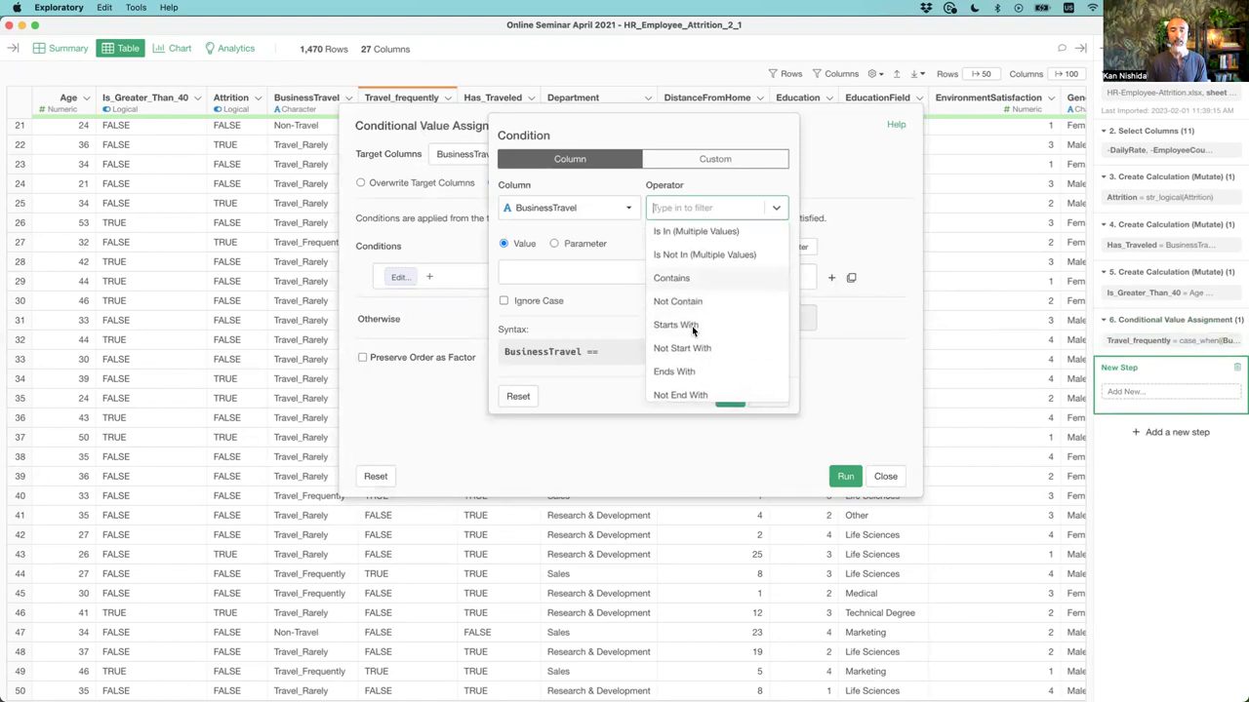
{"action": "left_click", "coordinate": [704, 274]}
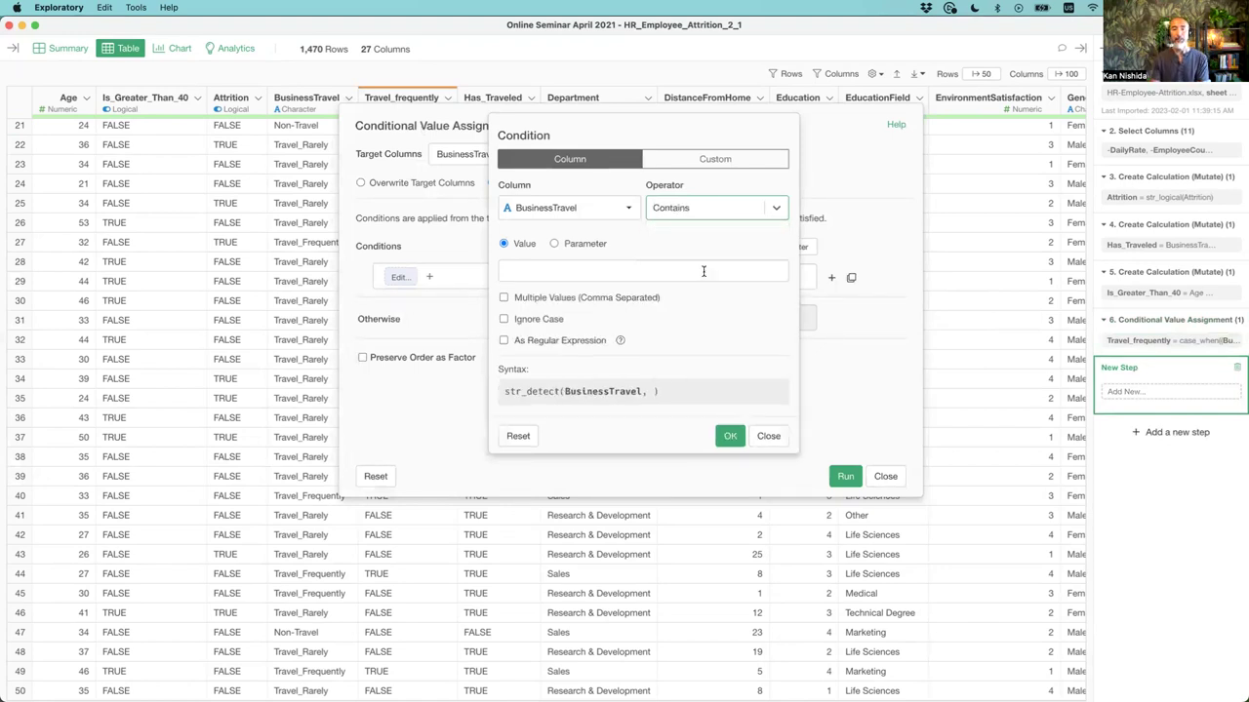
{"action": "left_click", "coordinate": [552, 277]}
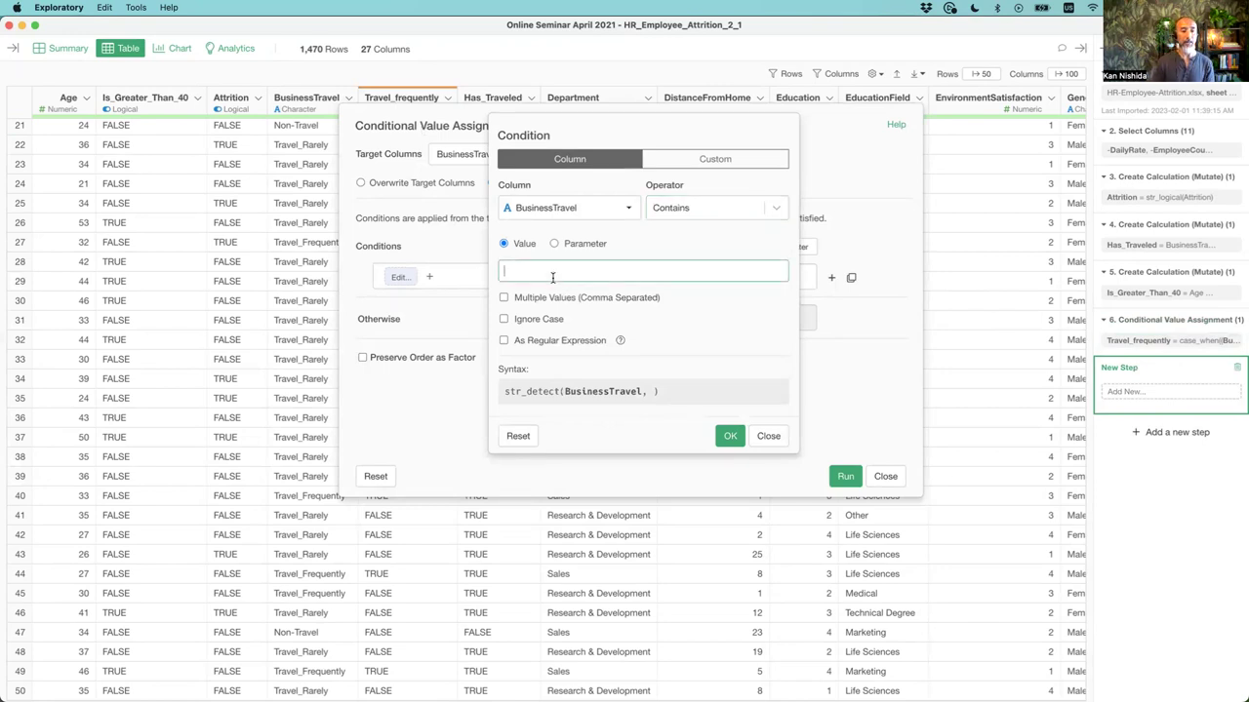
{"action": "type", "text": "T"}
{"action": "key", "text": "BackSpace"}
{"action": "type", "text": "Freq"}
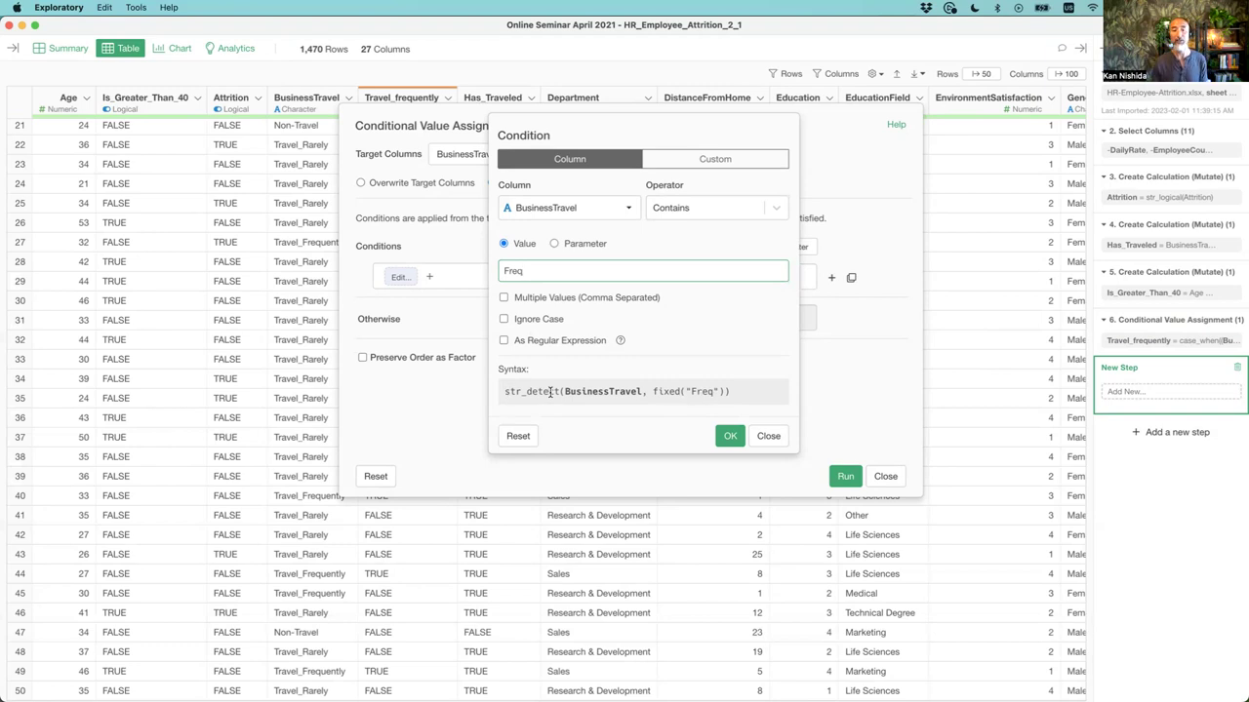
{"action": "left_click", "coordinate": [504, 320]}
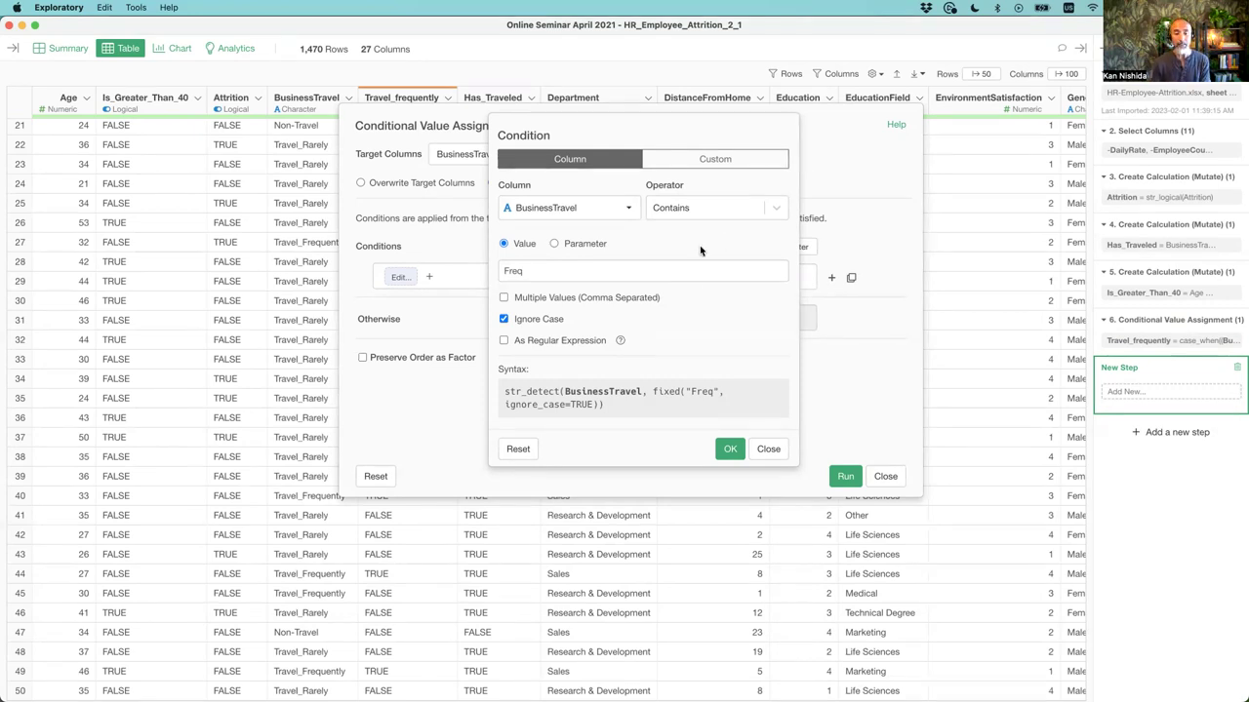
{"action": "left_click", "coordinate": [728, 450]}
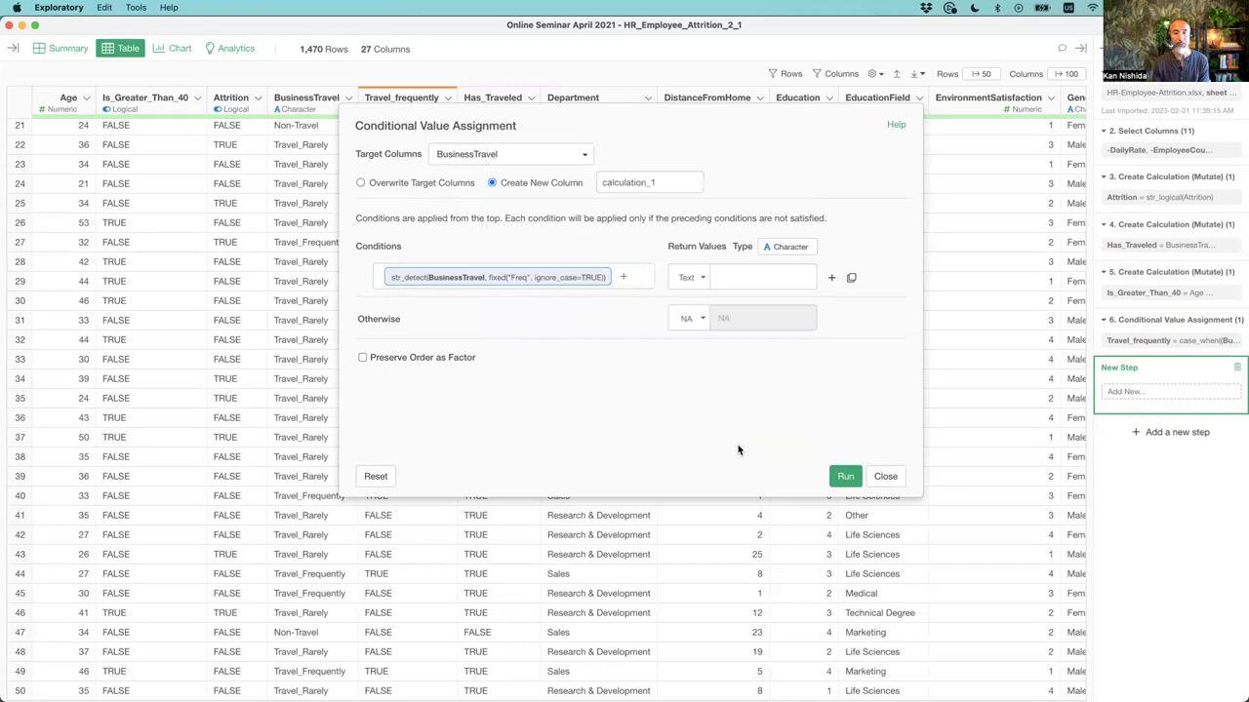
- Set the return values to the Logical type, with TRUE for the condition and FALSE for Otherwise
{"action": "left_click", "coordinate": [780, 246]}
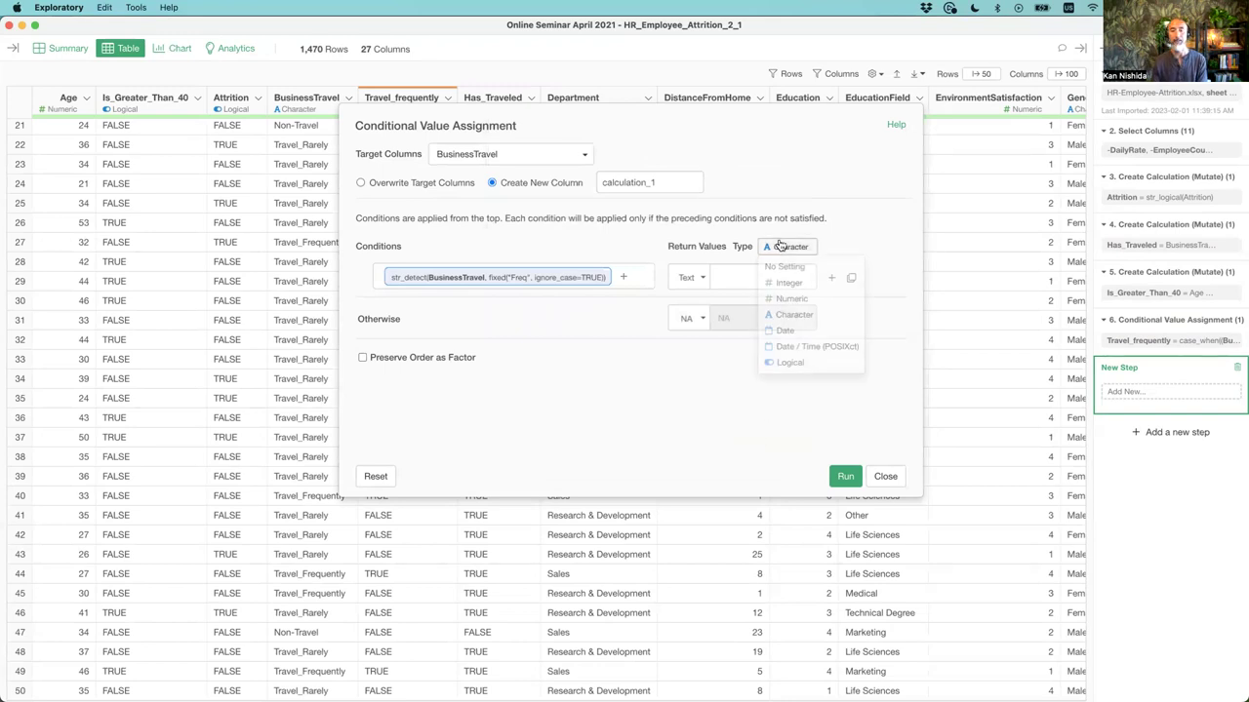
{"action": "left_click", "coordinate": [789, 368]}
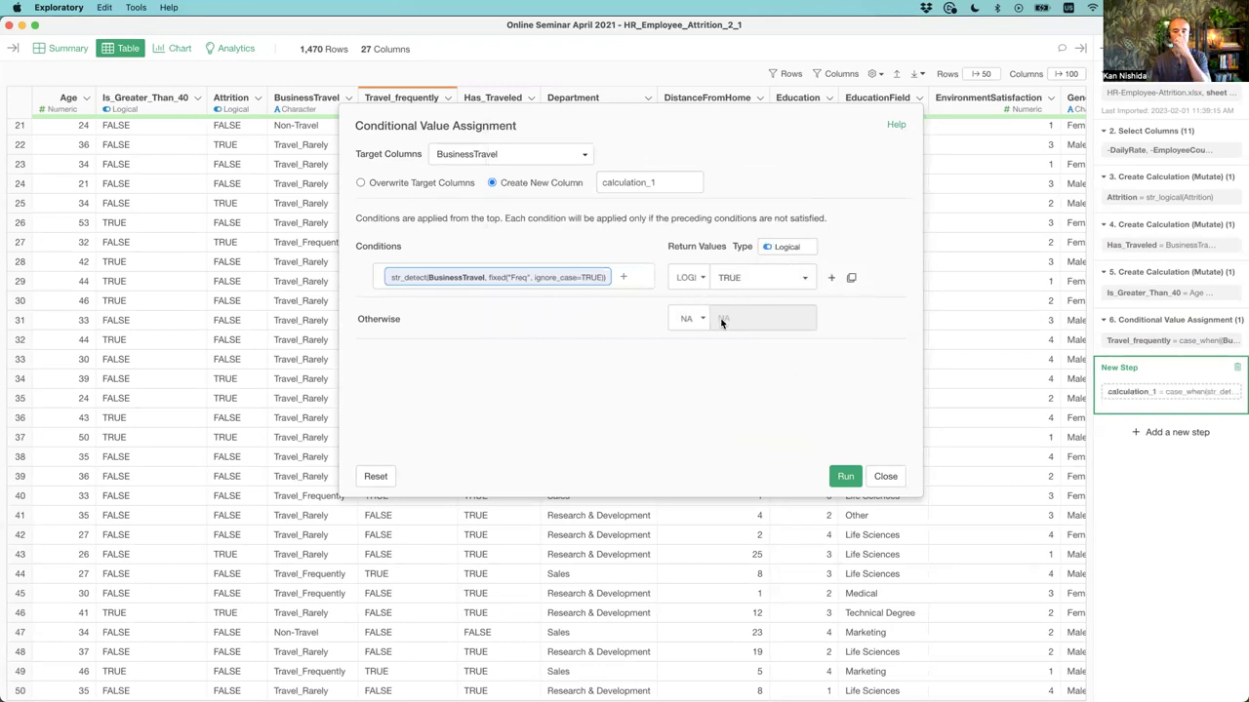
{"action": "left_click", "coordinate": [692, 322]}
{"action": "left_click", "coordinate": [692, 342]}
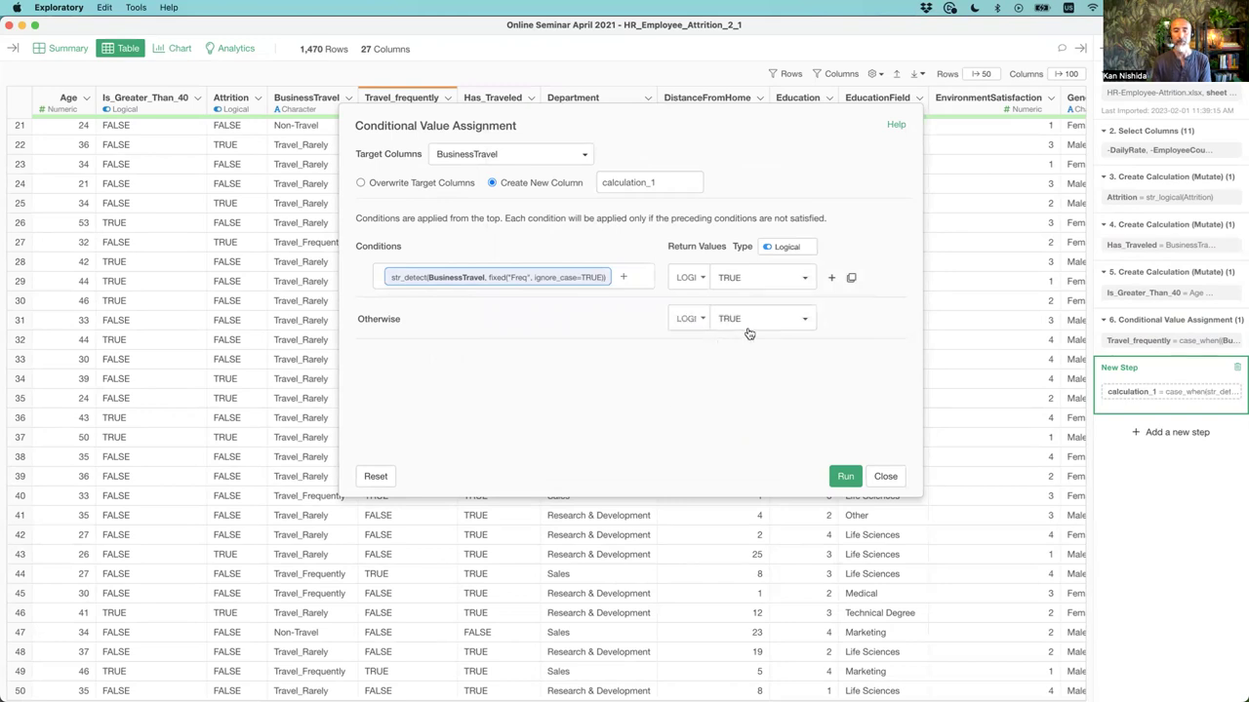
{"action": "left_click", "coordinate": [747, 328]}
{"action": "left_click", "coordinate": [751, 363]}
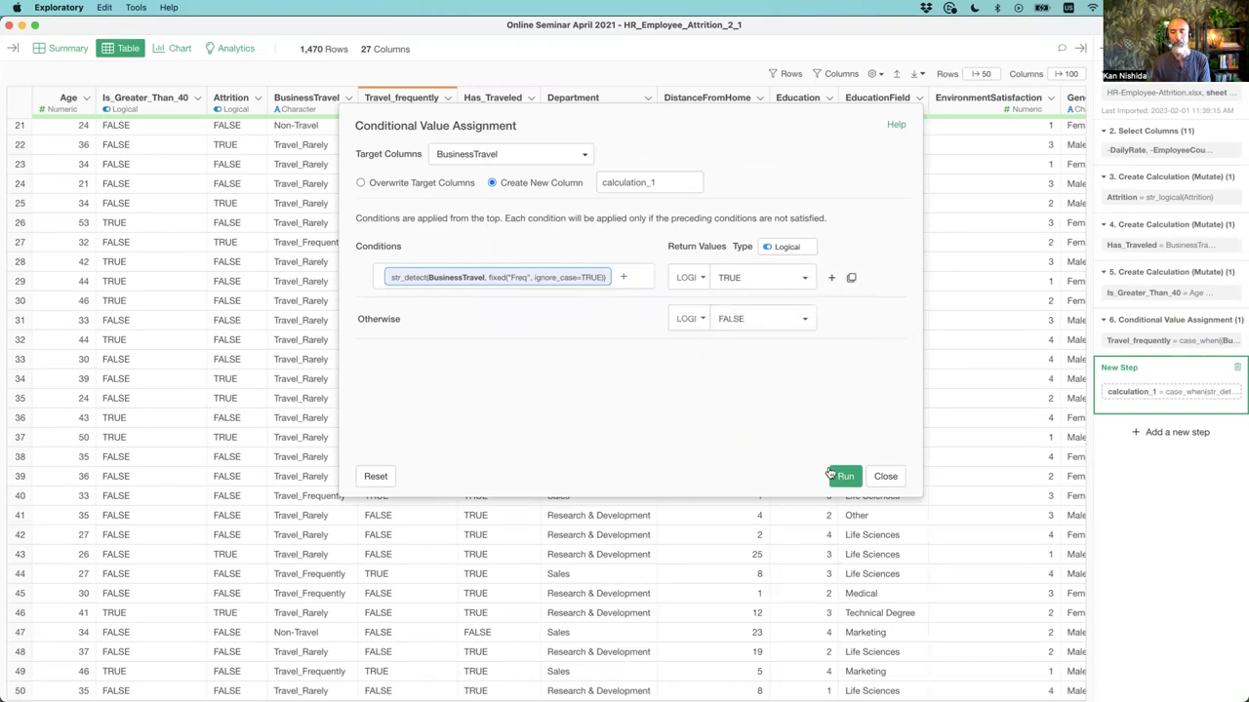
- Run the conditional value assignment and look over the new logical column beside Travel_frequently
{"action": "left_click", "coordinate": [845, 477]}
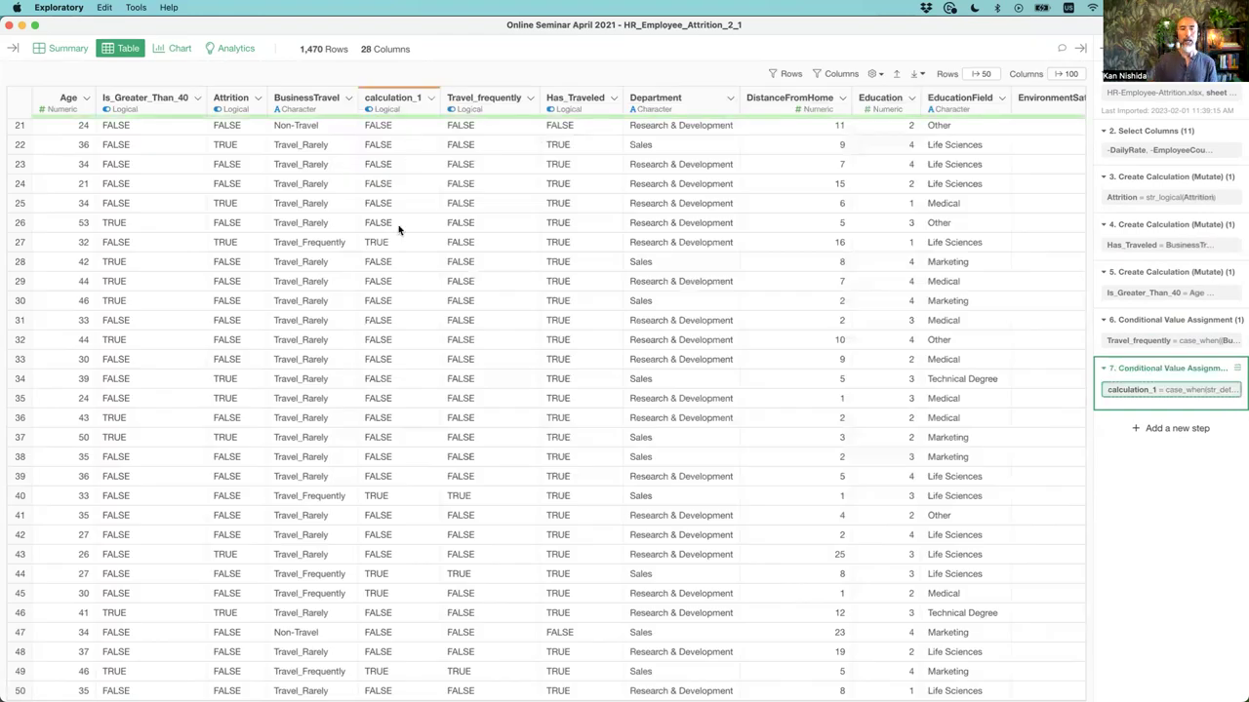
{"action": "scroll", "coordinate": [482, 301], "scroll_direction": "right", "scroll_amount": 10}
{"action": "scroll", "coordinate": [482, 300], "scroll_direction": "left", "scroll_amount": 15}
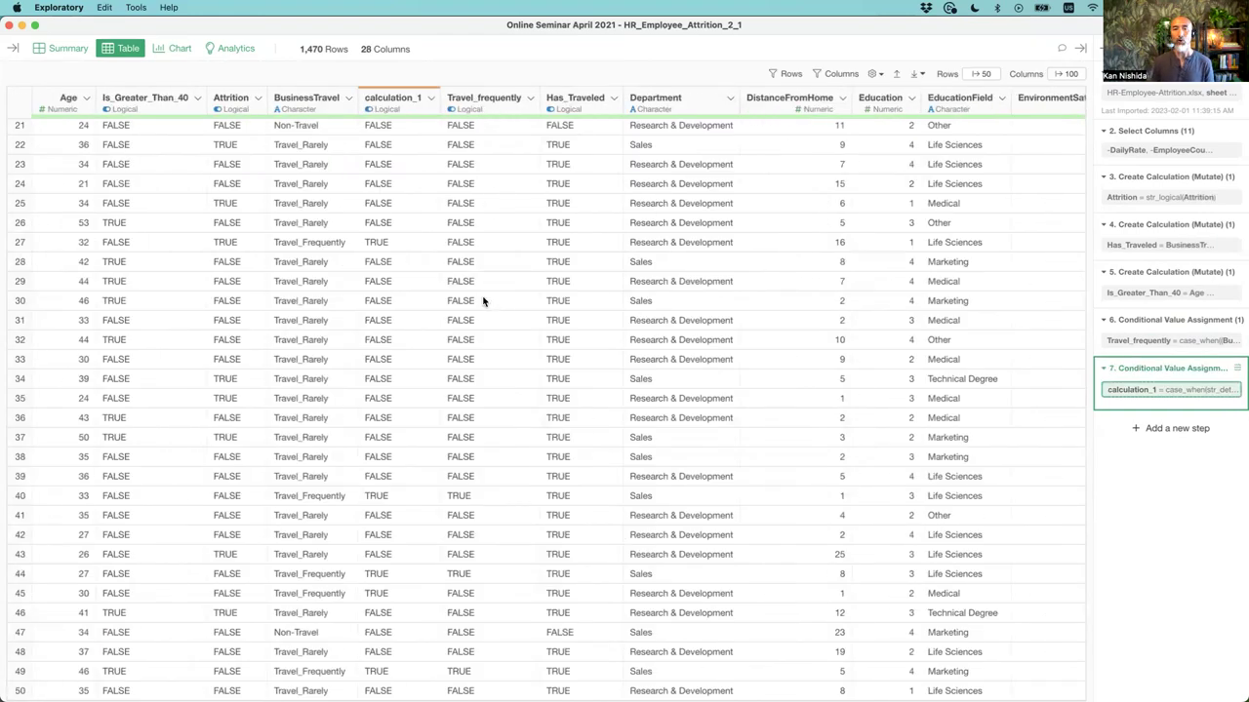
- View the Multiple Conditions slide in Keynote and switch back to Exploratory
{"action": "key", "text": "super+Tab"}
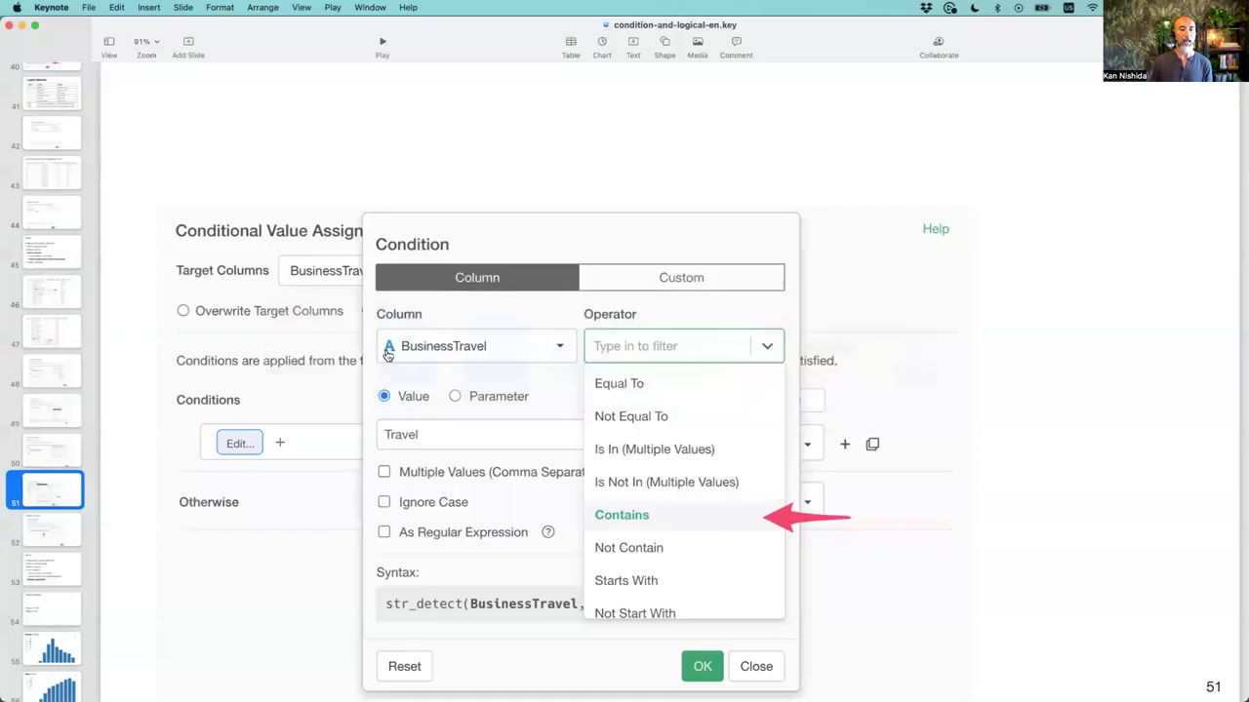
{"action": "left_click", "coordinate": [39, 530]}
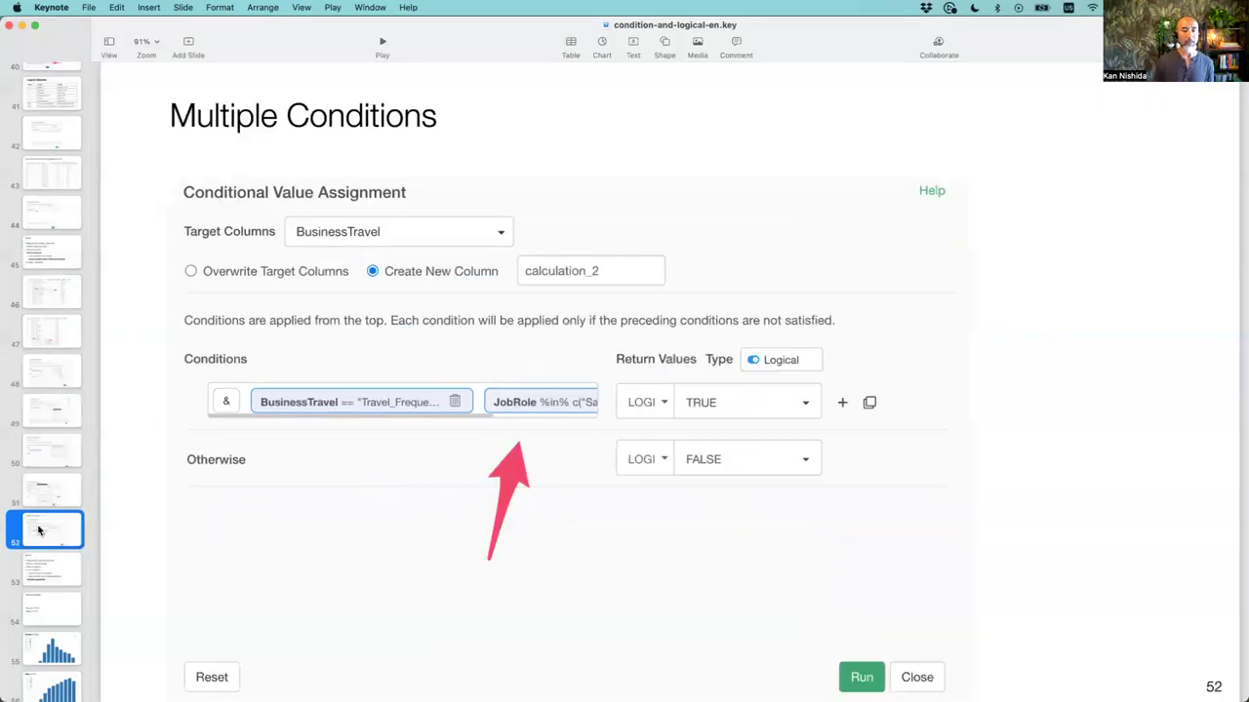
{"action": "key", "text": "super+Tab"}
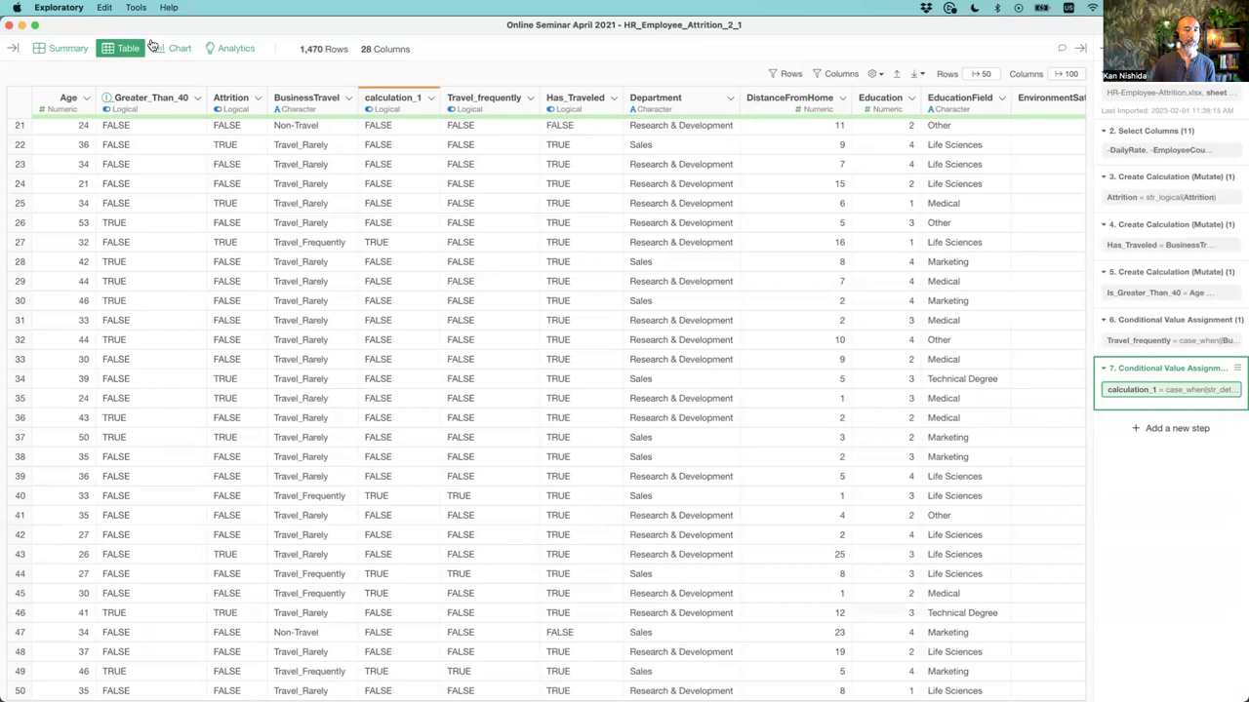
- Open the Airbnb_New_York_City data frame as a table and select its host_since date column
{"action": "left_click", "coordinate": [12, 51]}
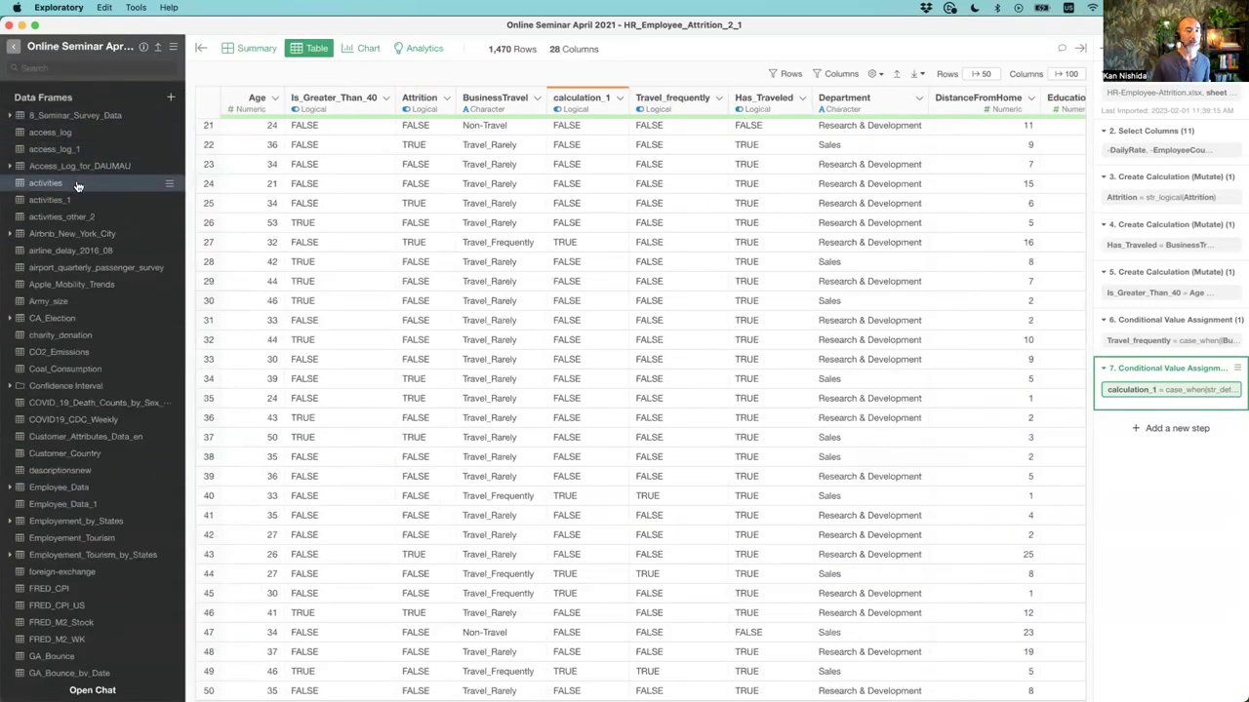
{"action": "left_click", "coordinate": [93, 238]}
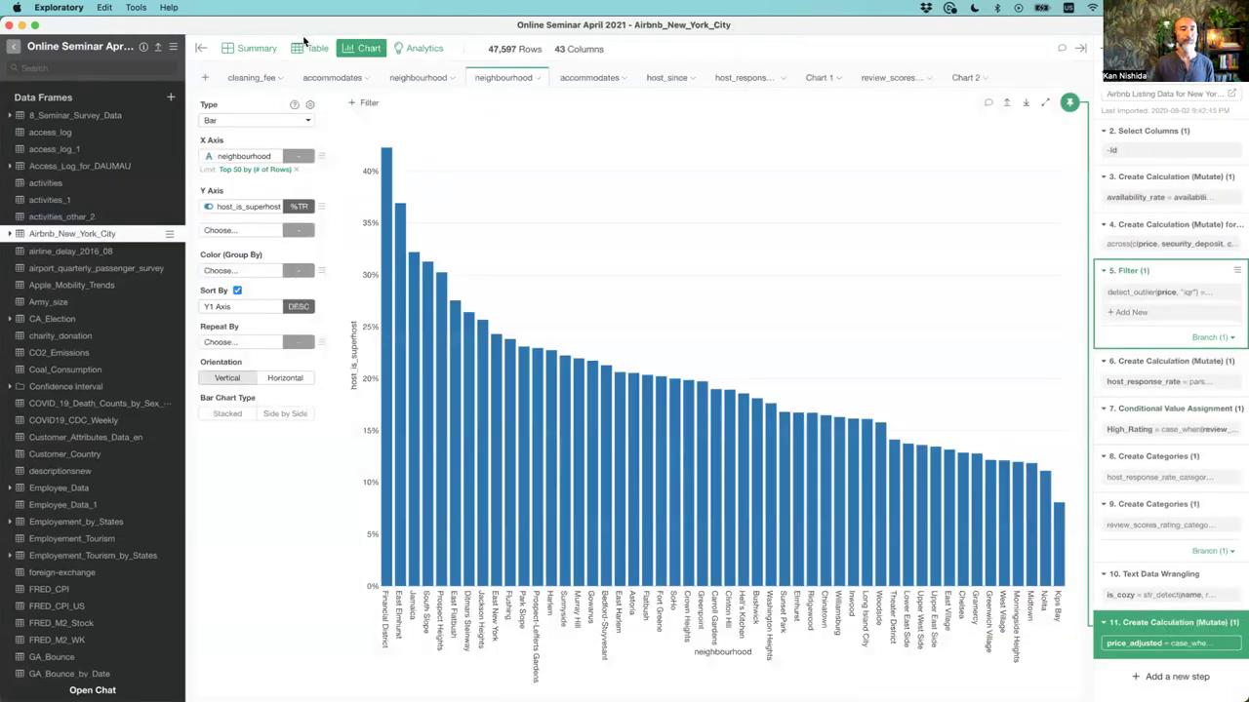
{"action": "left_click", "coordinate": [307, 51]}
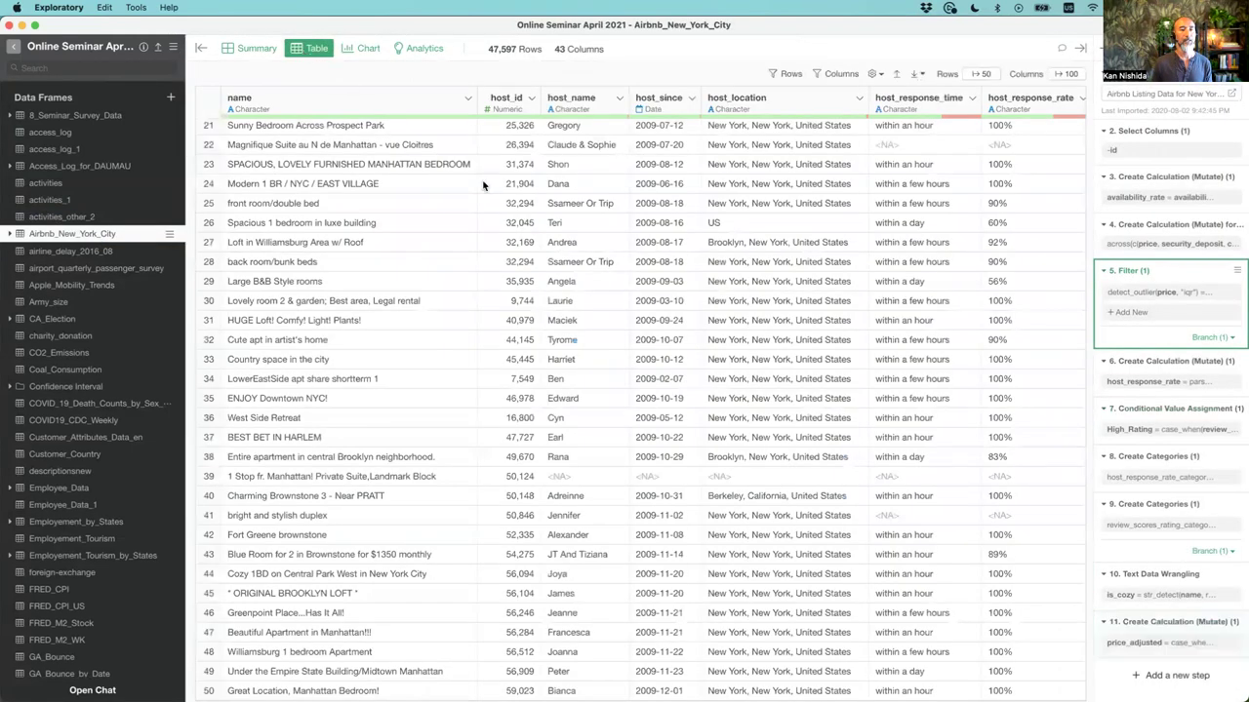
{"action": "scroll", "coordinate": [510, 201], "scroll_direction": "right", "scroll_amount": 4}
{"action": "left_click", "coordinate": [480, 107]}
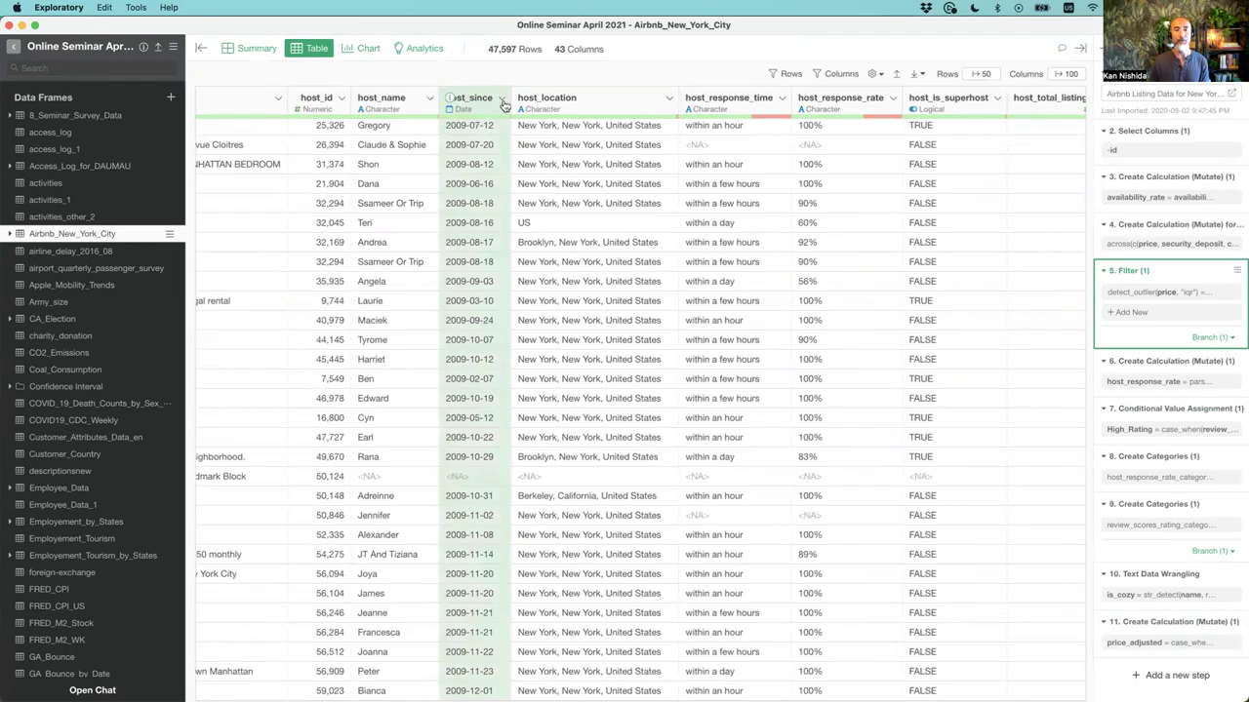
- Start a conditional value replacement on the host_since column with Date as the return value type
{"action": "left_click", "coordinate": [502, 100]}
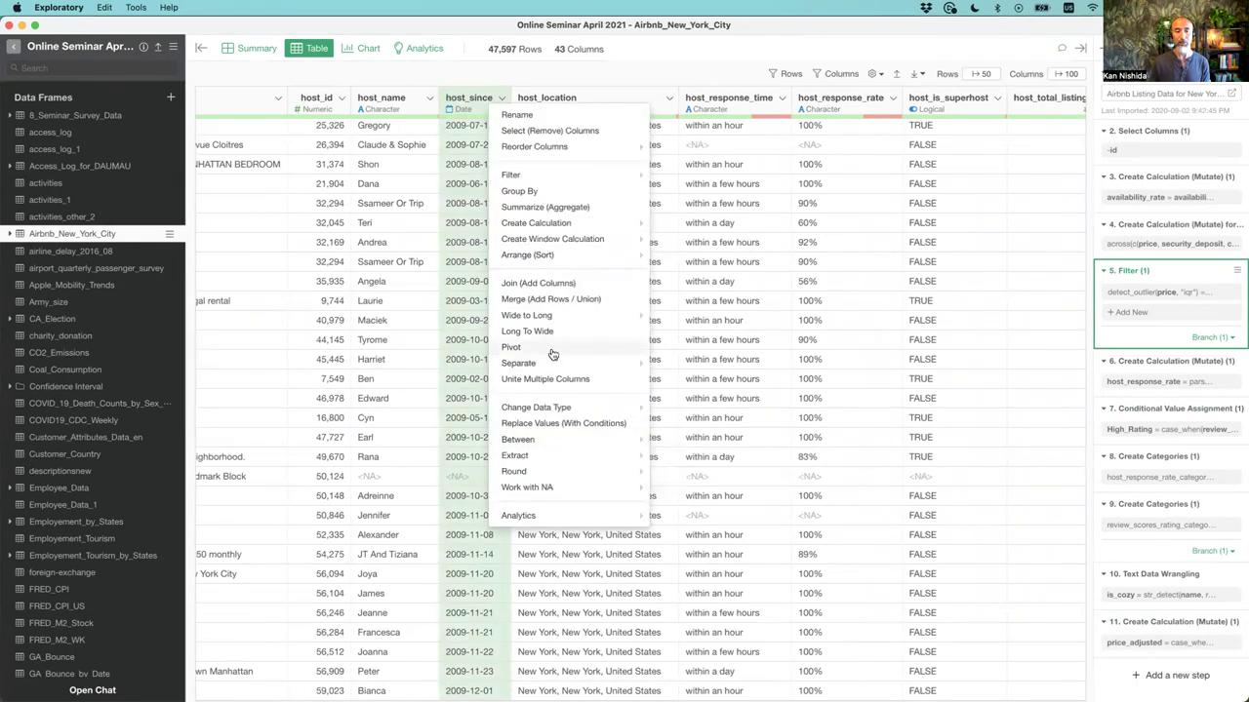
{"action": "left_click", "coordinate": [561, 424]}
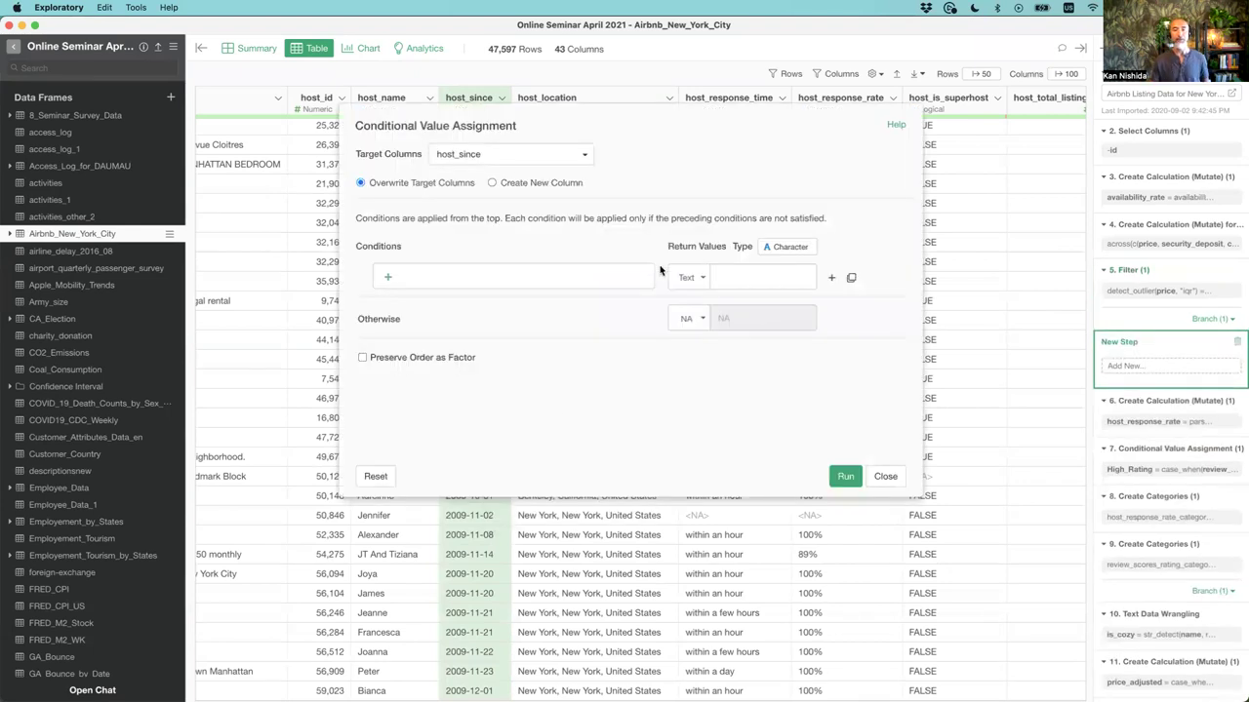
{"action": "left_click", "coordinate": [788, 249]}
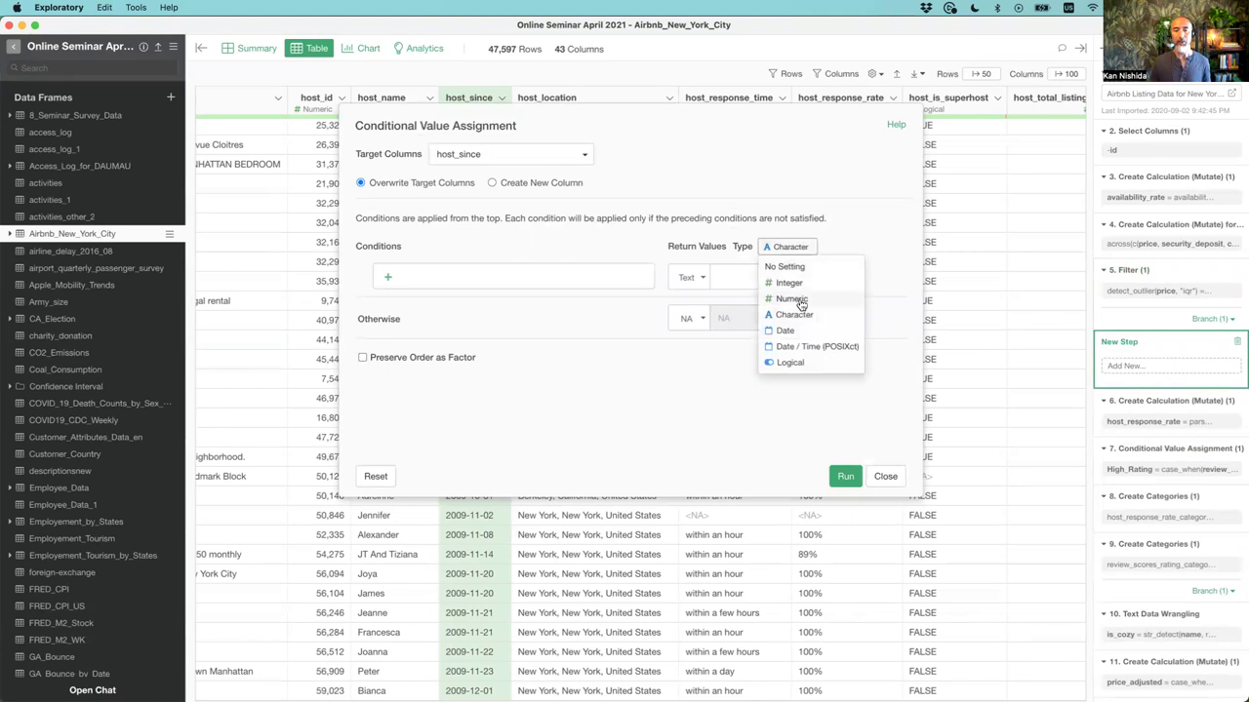
{"action": "left_click", "coordinate": [798, 330]}
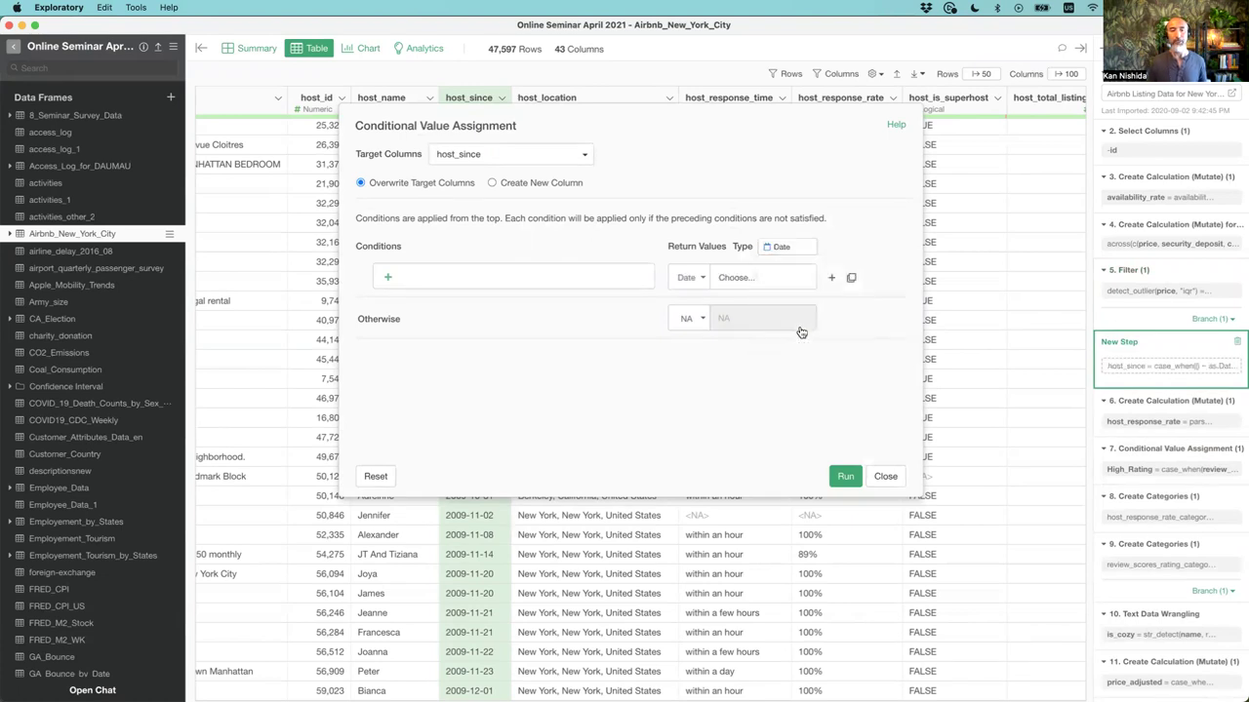
- Add a condition on host_since using the Relative Dates operator with Month as the date type
{"action": "left_click", "coordinate": [388, 281]}
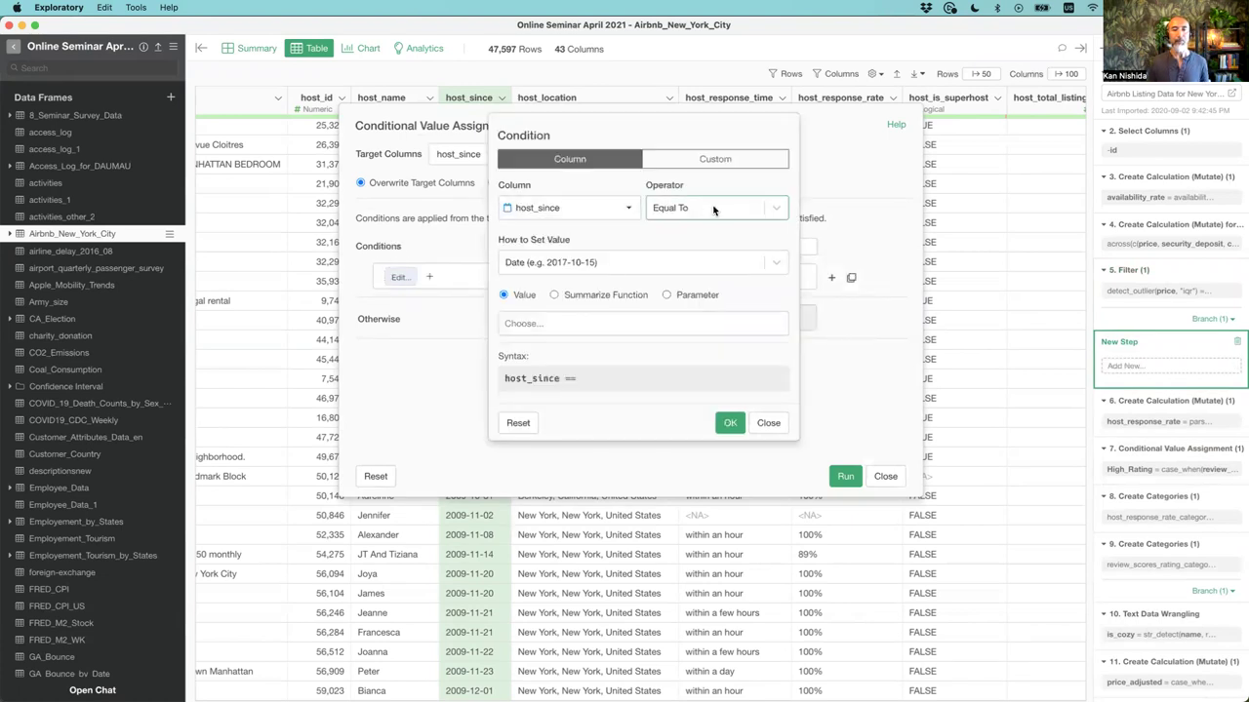
{"action": "left_click", "coordinate": [713, 208]}
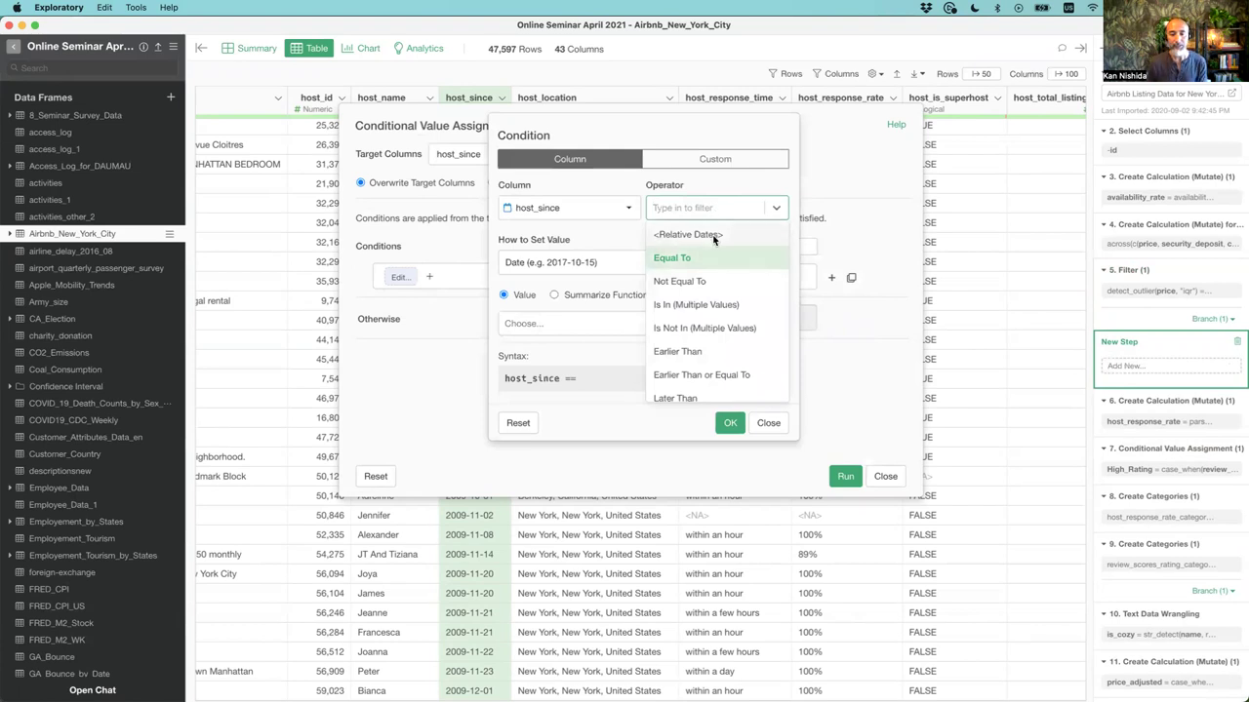
{"action": "scroll", "coordinate": [708, 341], "scroll_direction": "down", "scroll_amount": 2}
{"action": "scroll", "coordinate": [707, 343], "scroll_direction": "up", "scroll_amount": 3}
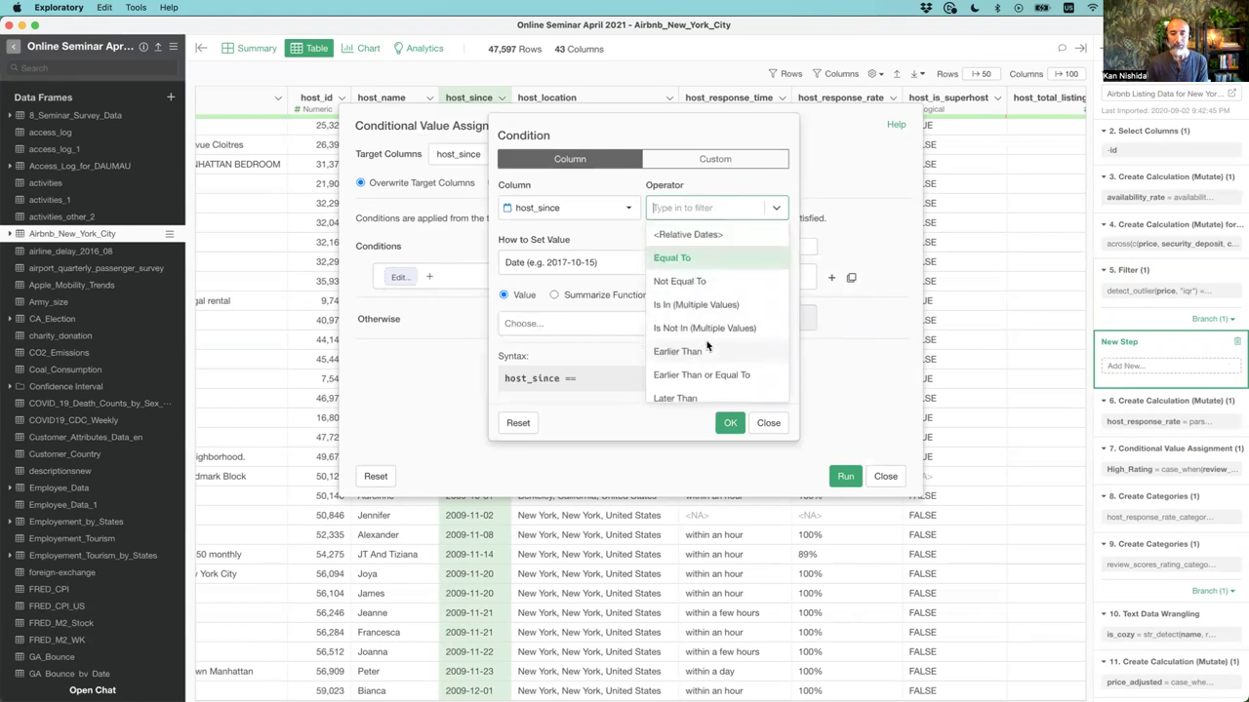
{"action": "left_click", "coordinate": [701, 236]}
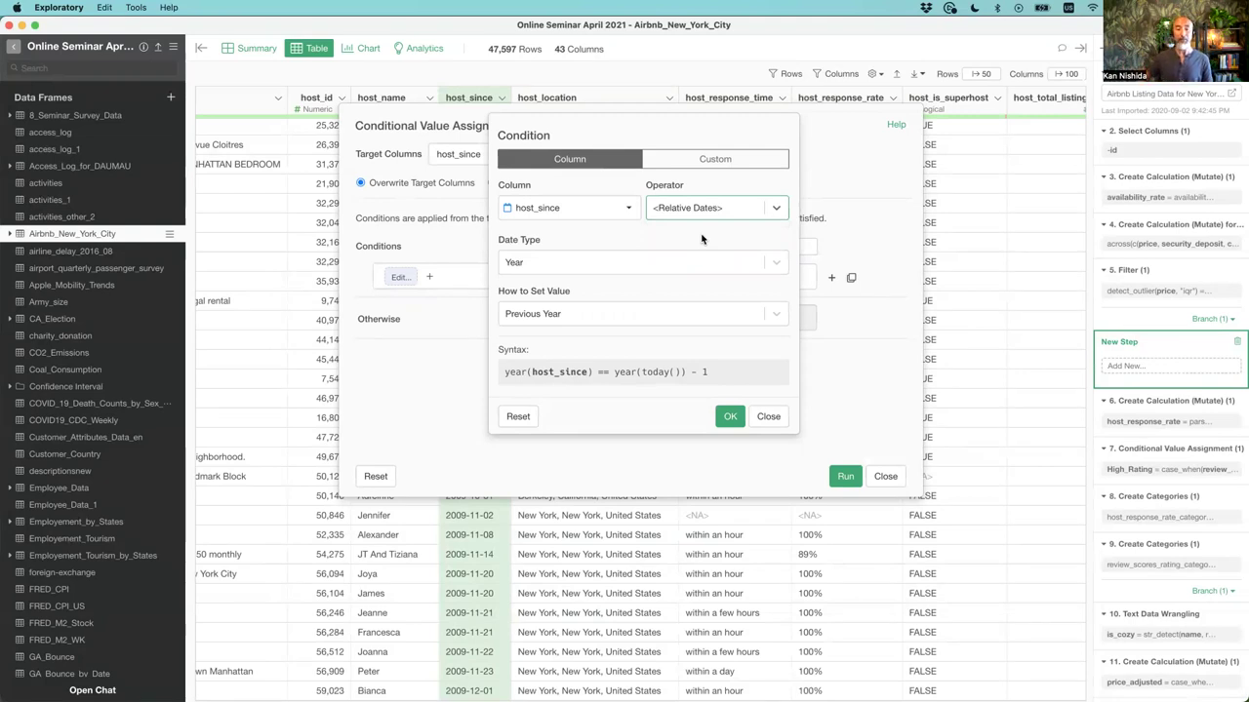
{"action": "left_click", "coordinate": [648, 261]}
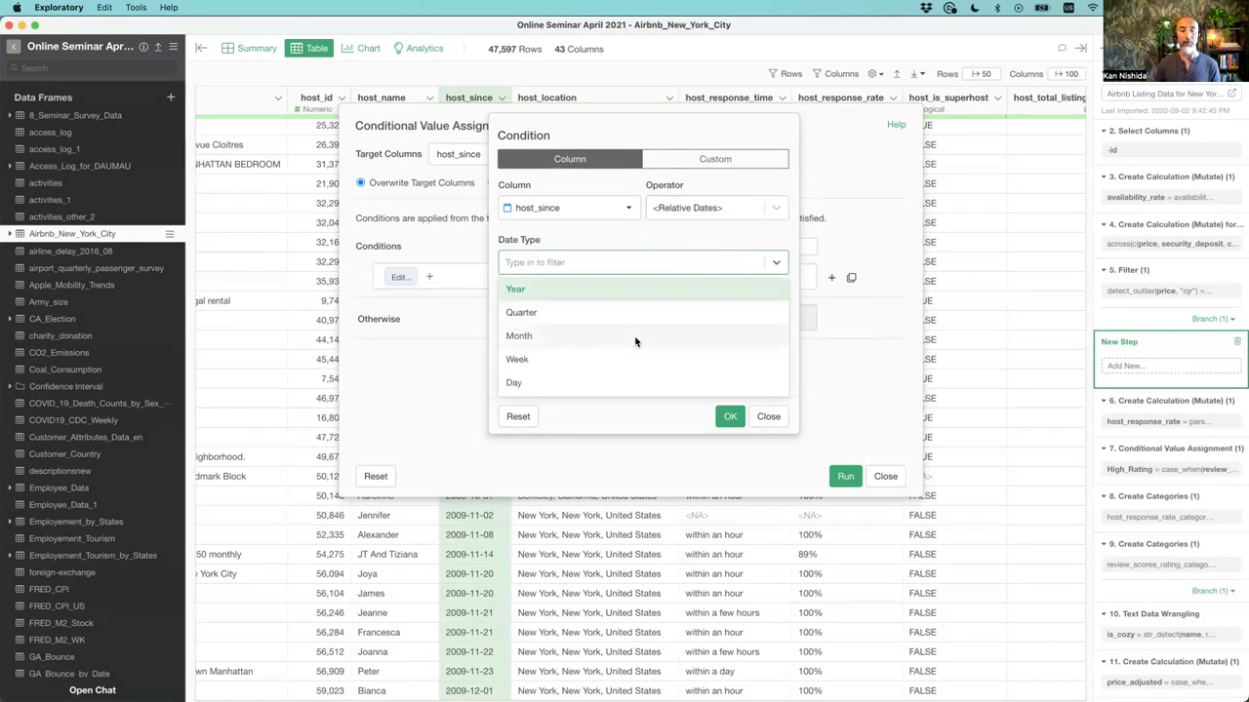
{"action": "left_click", "coordinate": [635, 335]}
- Set the relative date condition to Last N Months with a value of 3 and highlight its generated syntax
{"action": "left_click", "coordinate": [565, 317]}
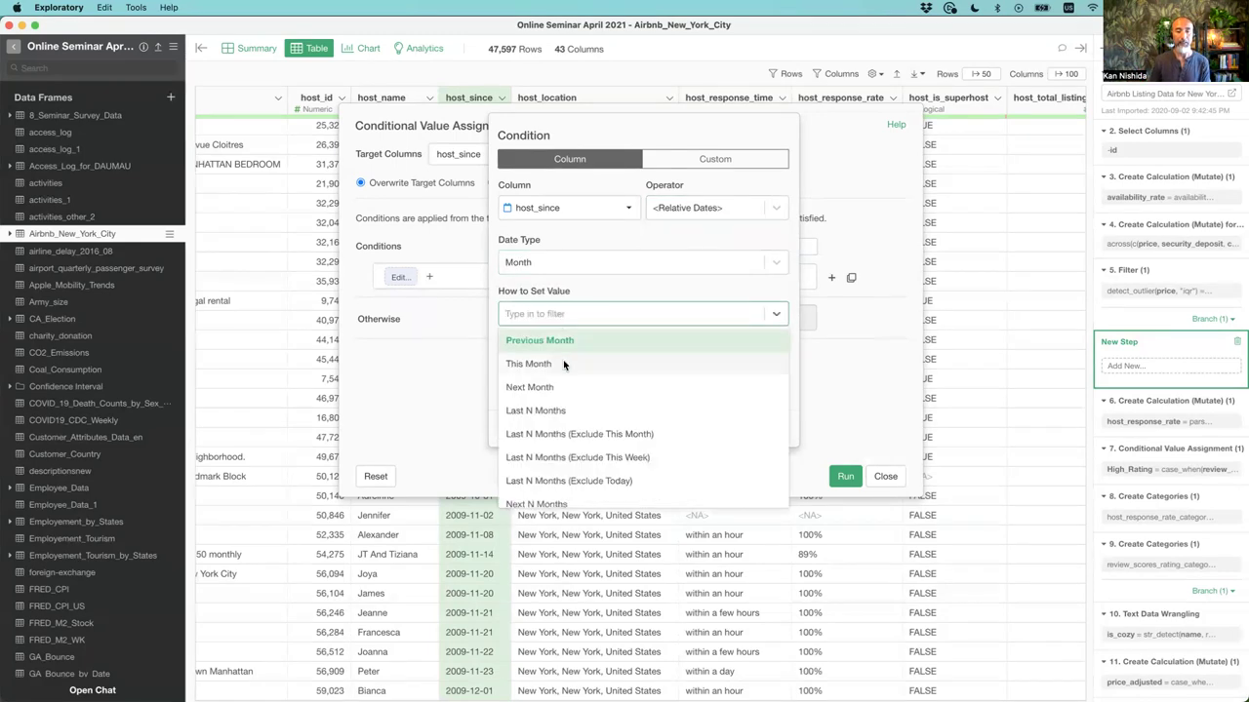
{"action": "scroll", "coordinate": [565, 390], "scroll_direction": "down", "scroll_amount": 1}
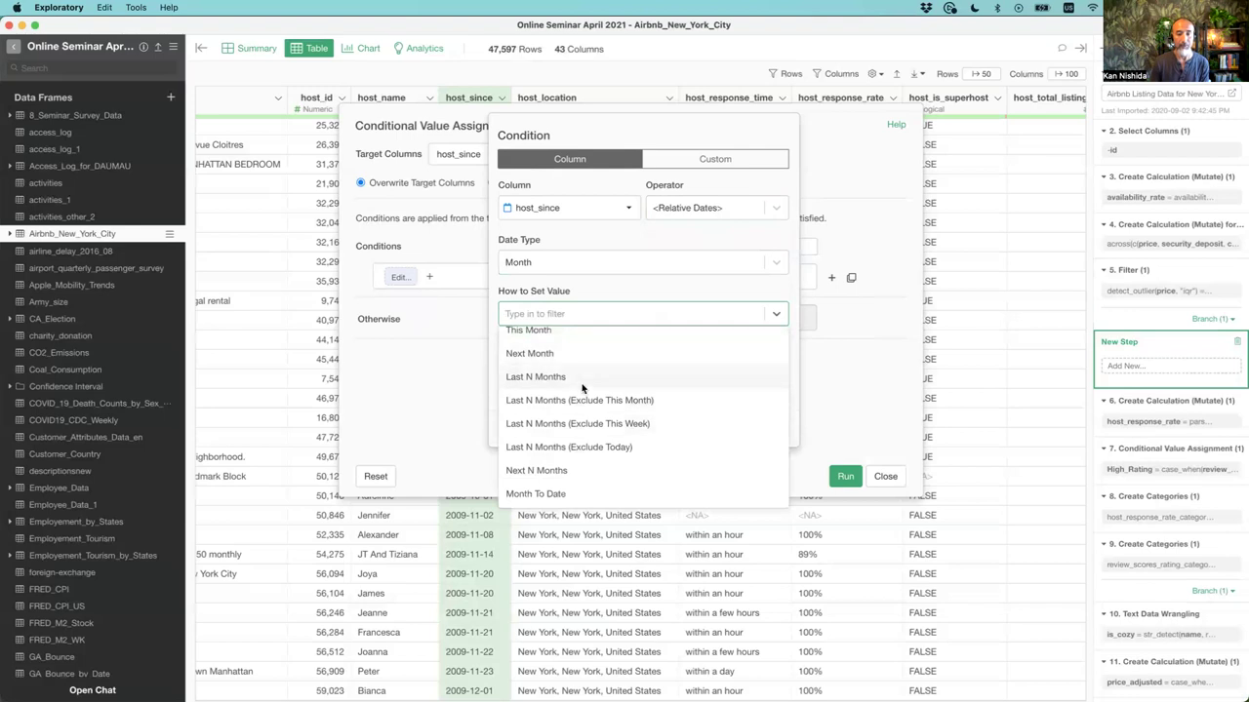
{"action": "left_click", "coordinate": [582, 380]}
{"action": "left_click", "coordinate": [557, 372]}
{"action": "type", "text": "1"}
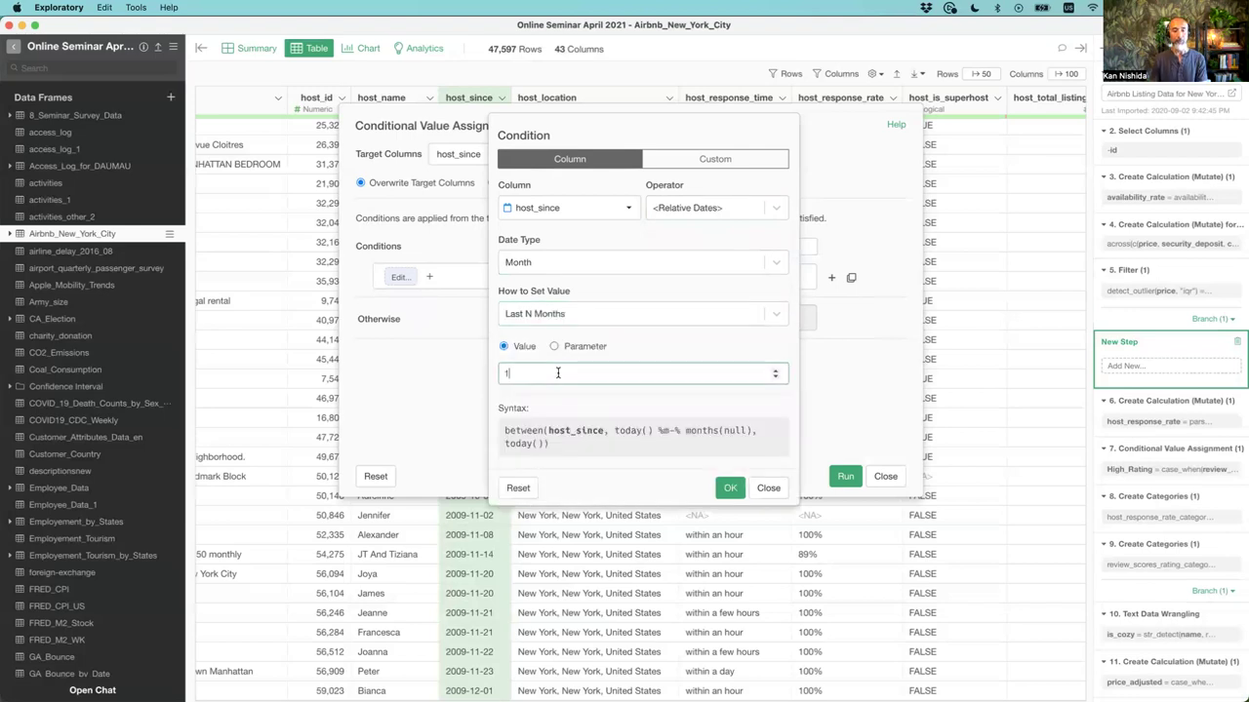
{"action": "key", "text": "BackSpace"}
{"action": "type", "text": "3"}
{"action": "left_click", "coordinate": [635, 234]}
{"action": "left_click_drag", "start_coordinate": [554, 445], "coordinate": [505, 431]}
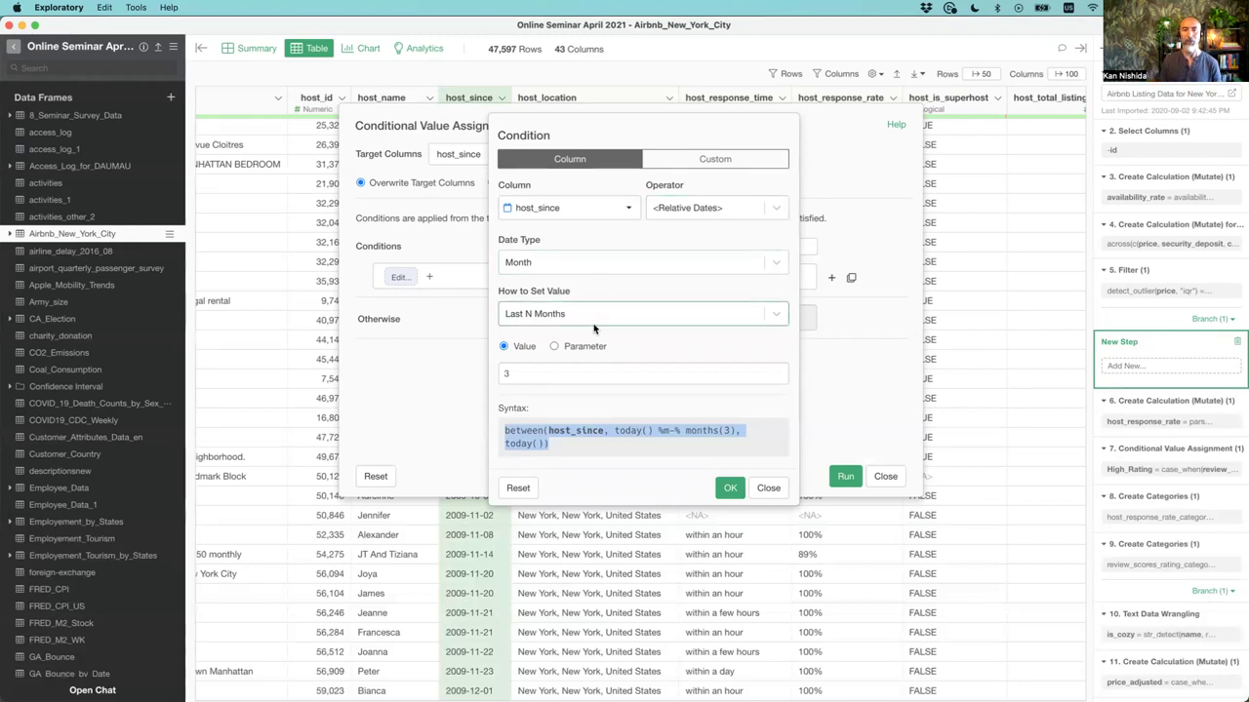
- Discard the host_since condition and close the conditional value assignment without running it
{"action": "left_click", "coordinate": [770, 488]}
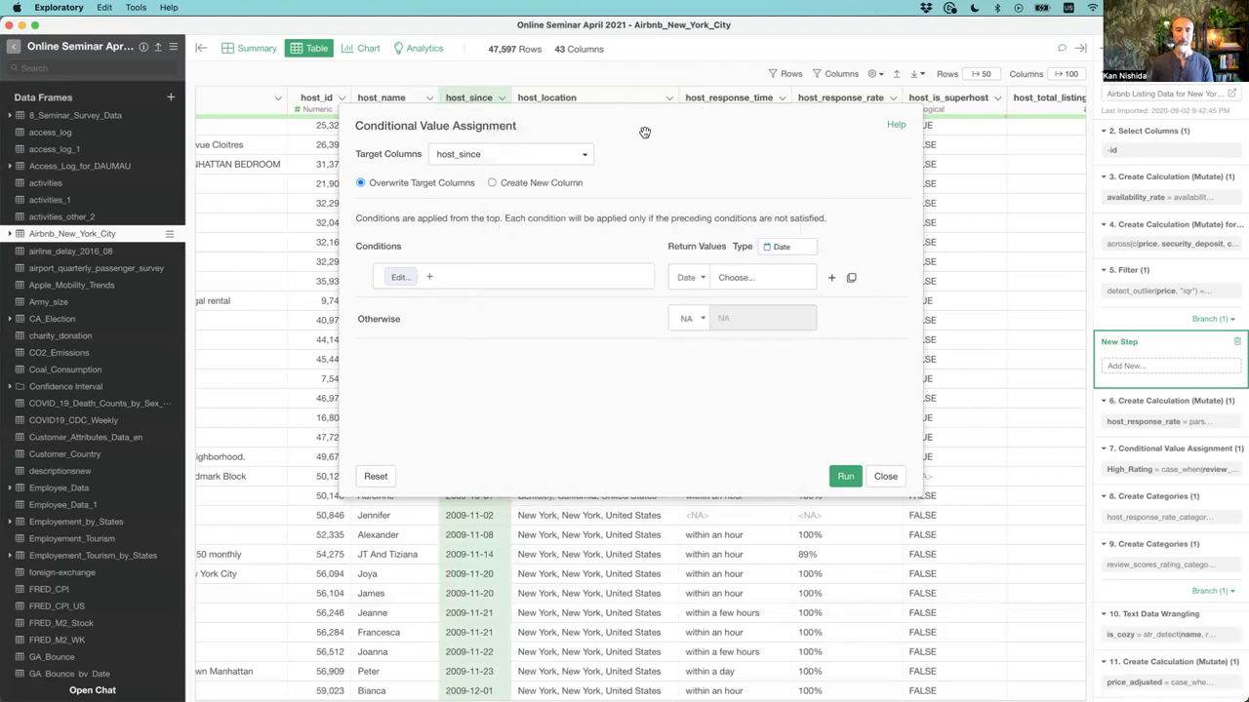
{"action": "left_click", "coordinate": [875, 482]}
{"action": "left_click", "coordinate": [728, 361]}
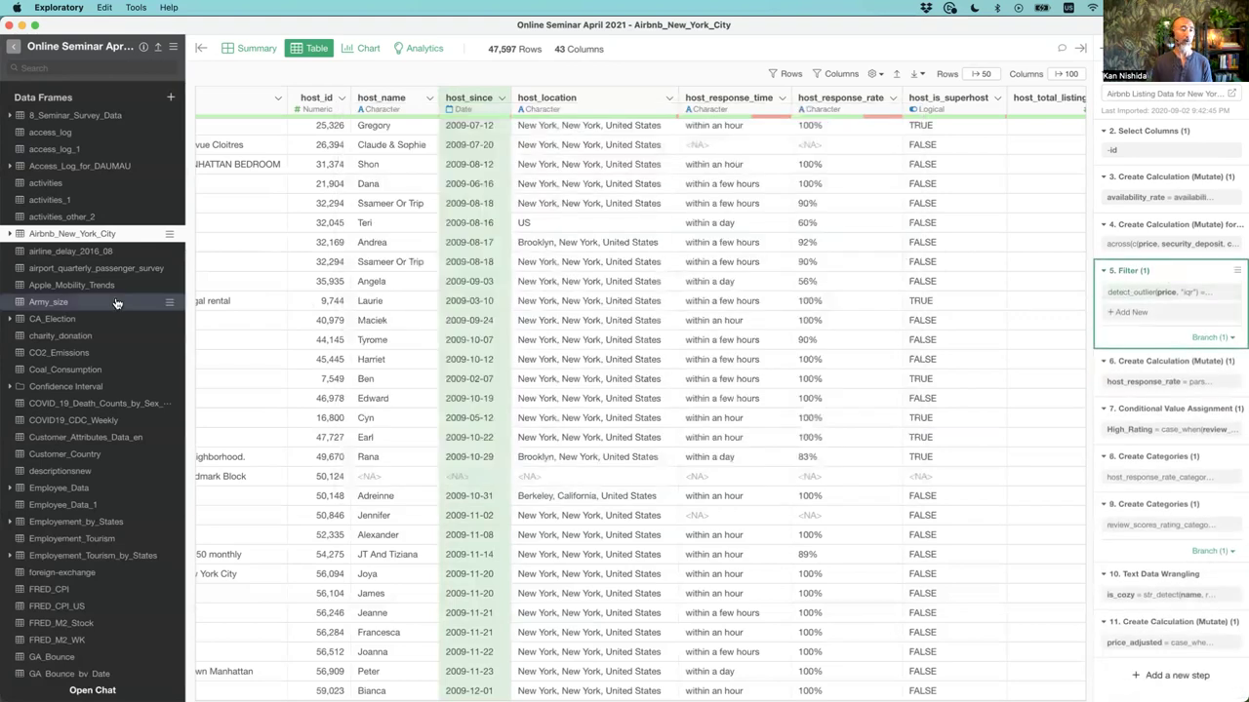
- Switch to Keynote, look through the remaining slide thumbnails, and switch back to Exploratory
{"action": "mouse_move", "coordinate": [116, 304]}
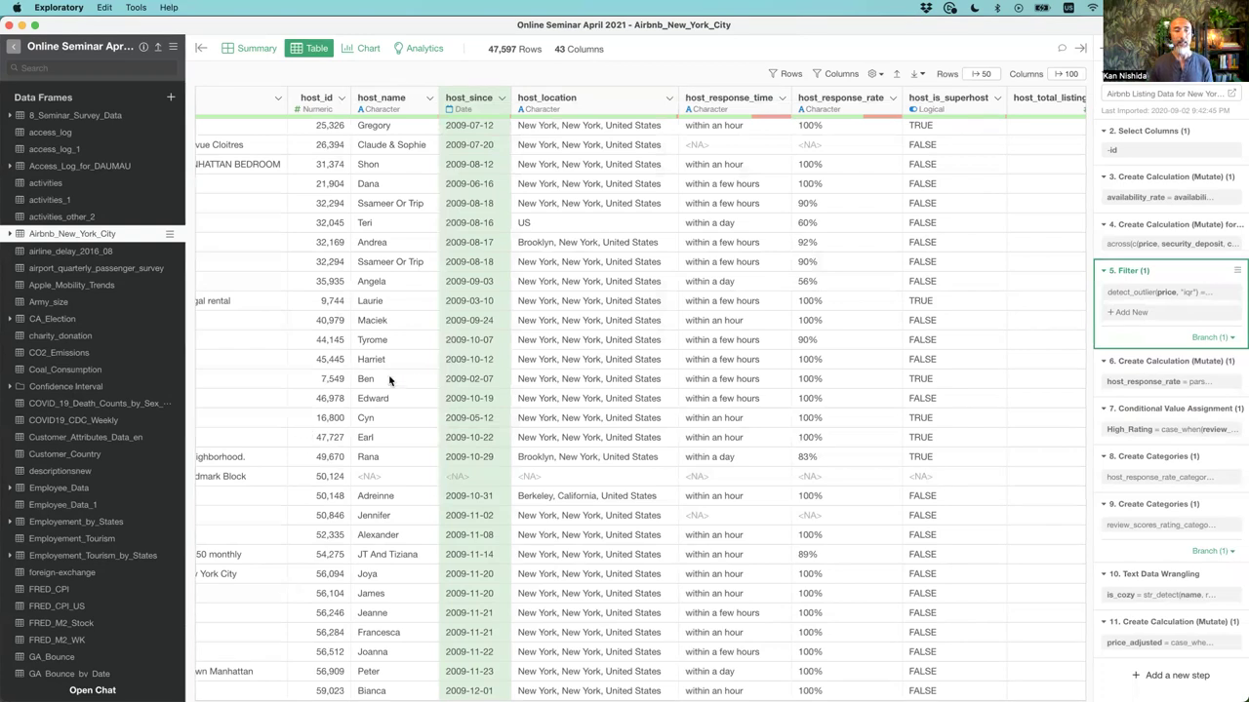
{"action": "key", "text": "super+Tab"}
{"action": "key", "text": "super+Tab"}
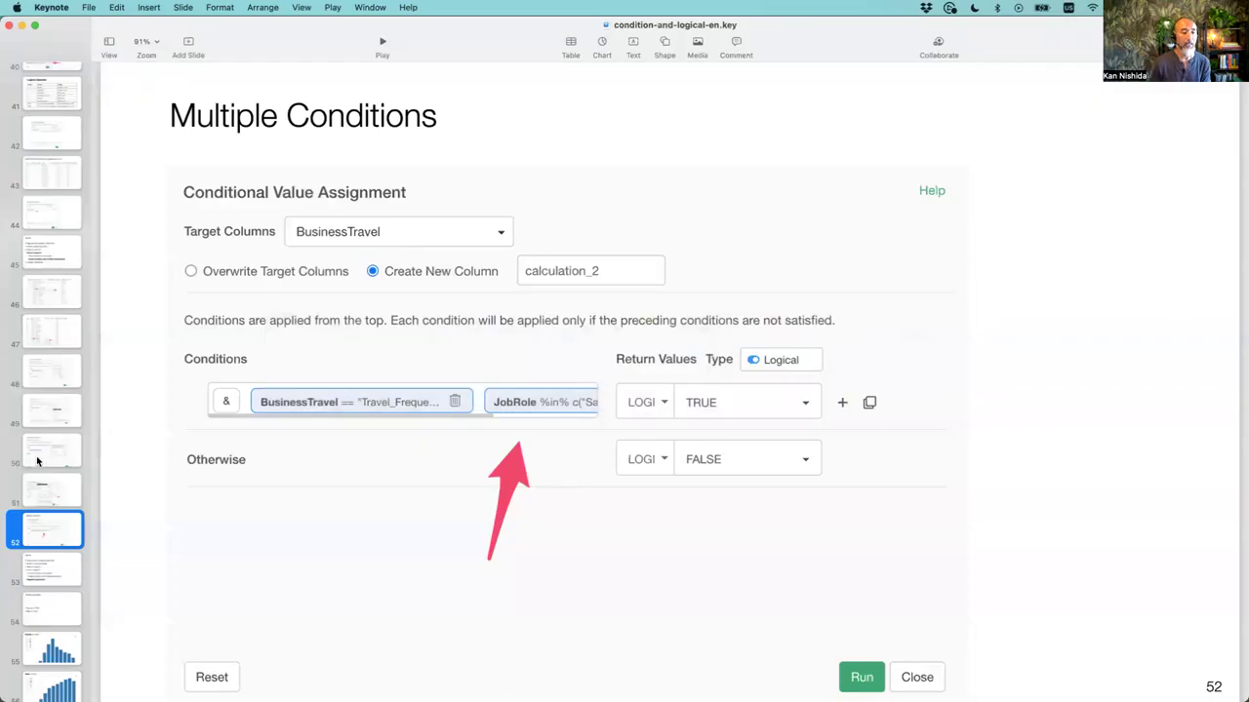
{"action": "scroll", "coordinate": [36, 510], "scroll_direction": "down", "scroll_amount": 2}
{"action": "scroll", "coordinate": [36, 509], "scroll_direction": "down", "scroll_amount": 3}
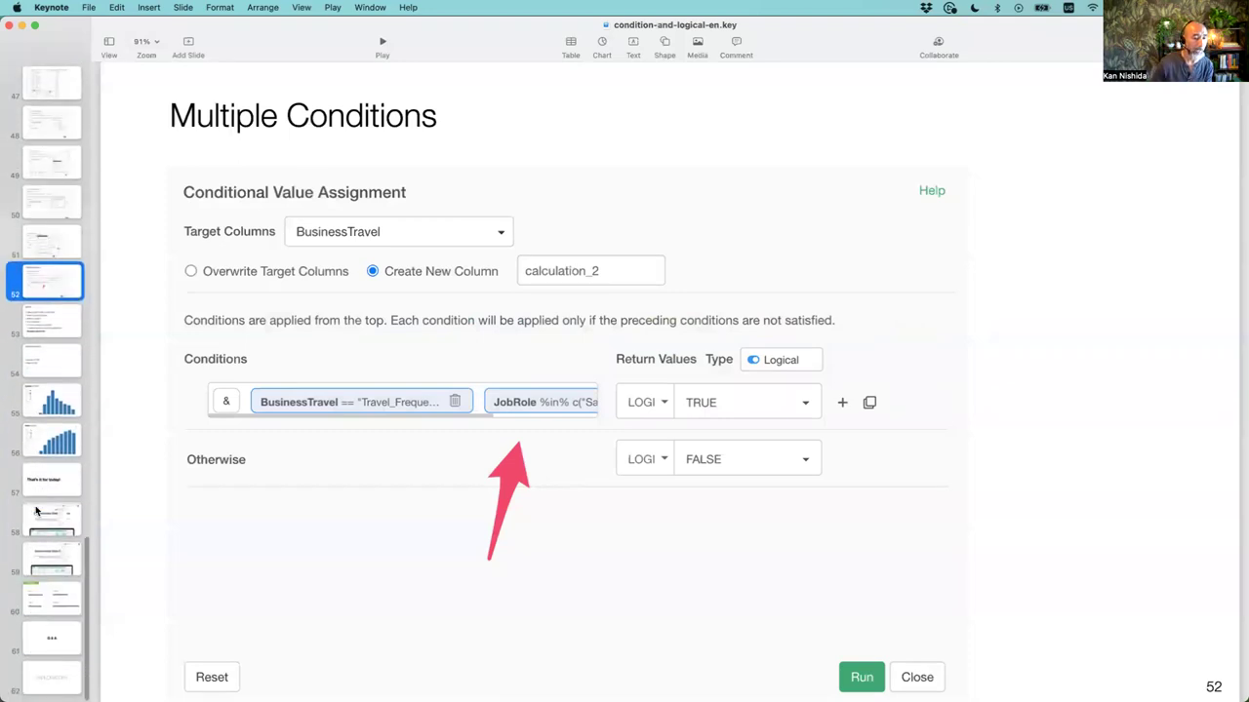
{"action": "key", "text": "super+Tab"}
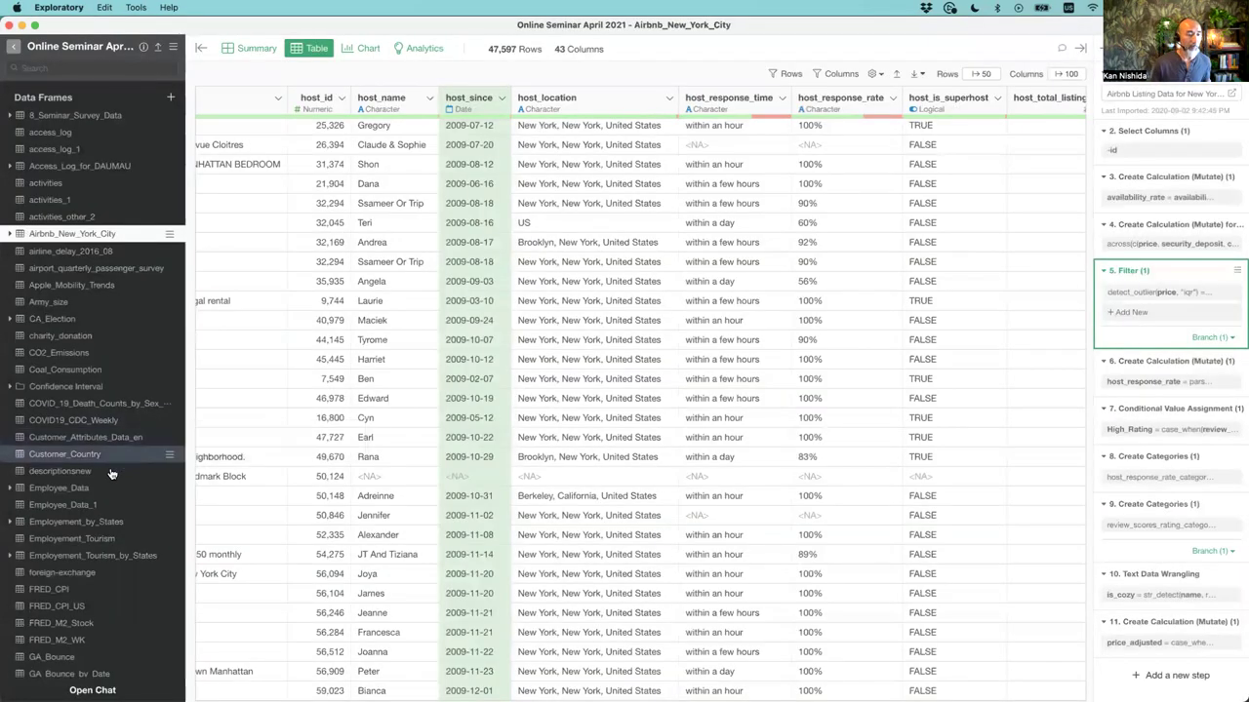
- Open the HR_Employee_Attrition_2_1 data frame and show its summary of all columns
{"action": "scroll", "coordinate": [99, 543], "scroll_direction": "down", "scroll_amount": 12}
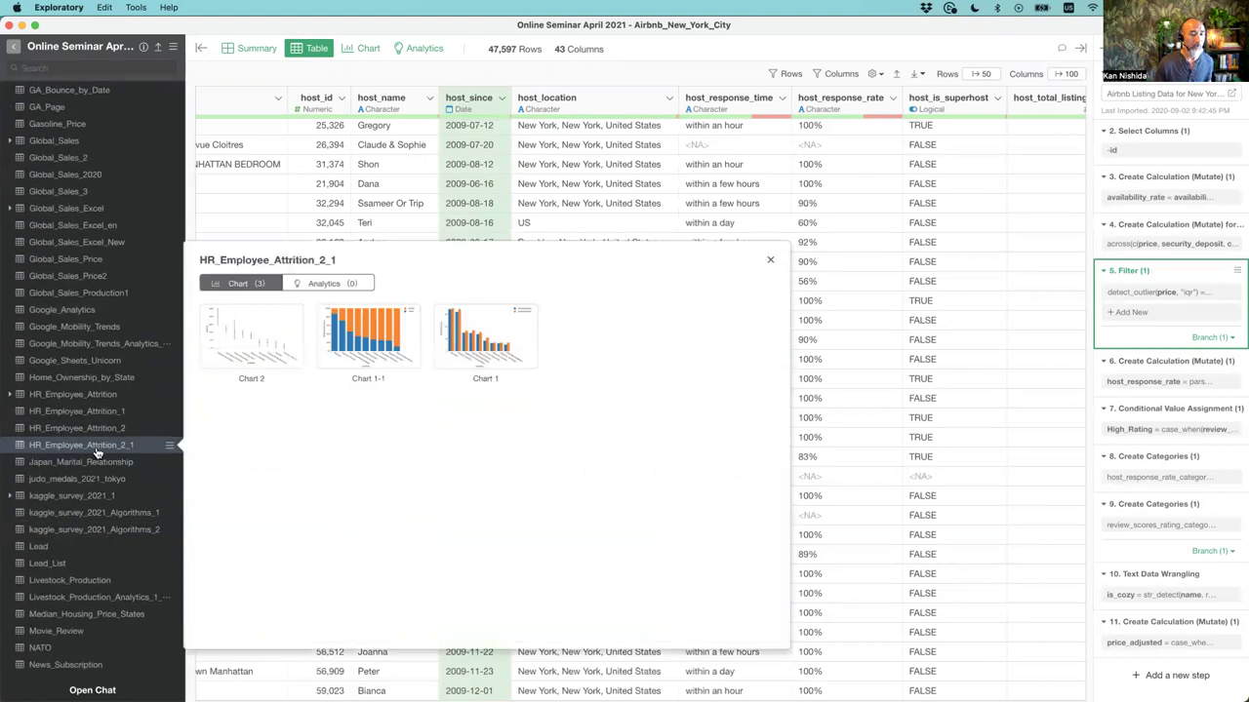
{"action": "left_click", "coordinate": [97, 451]}
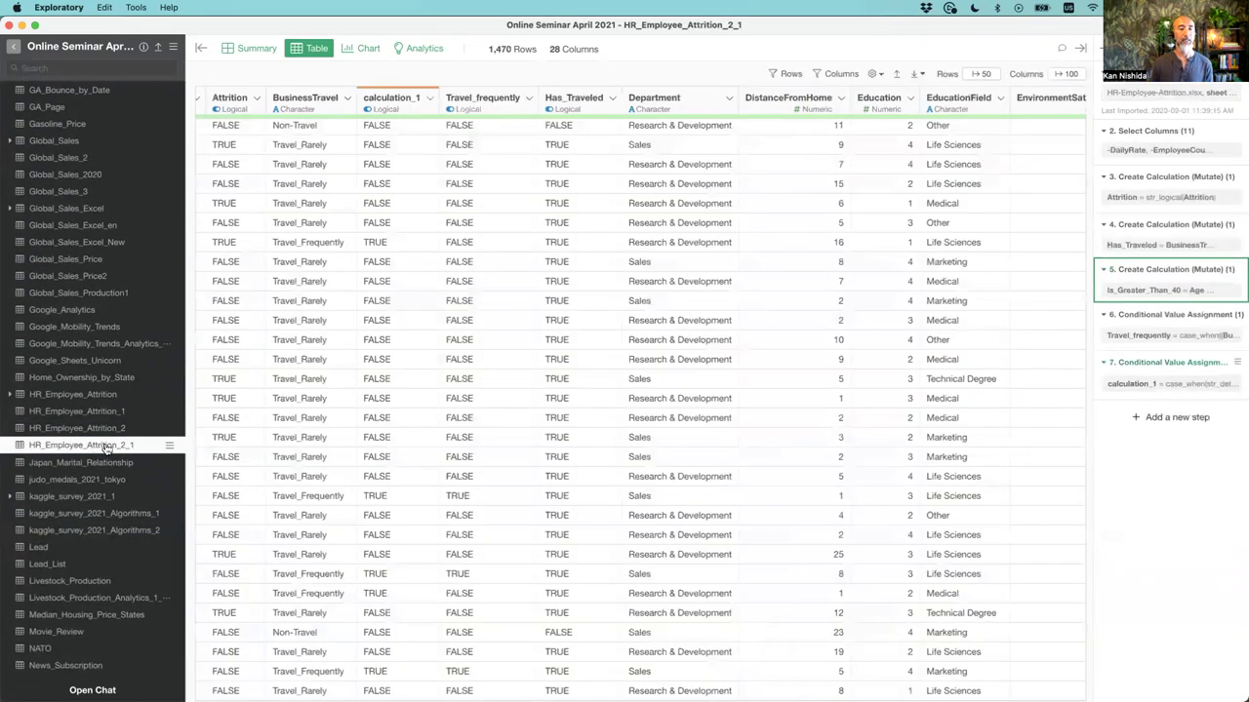
{"action": "left_click", "coordinate": [244, 49]}
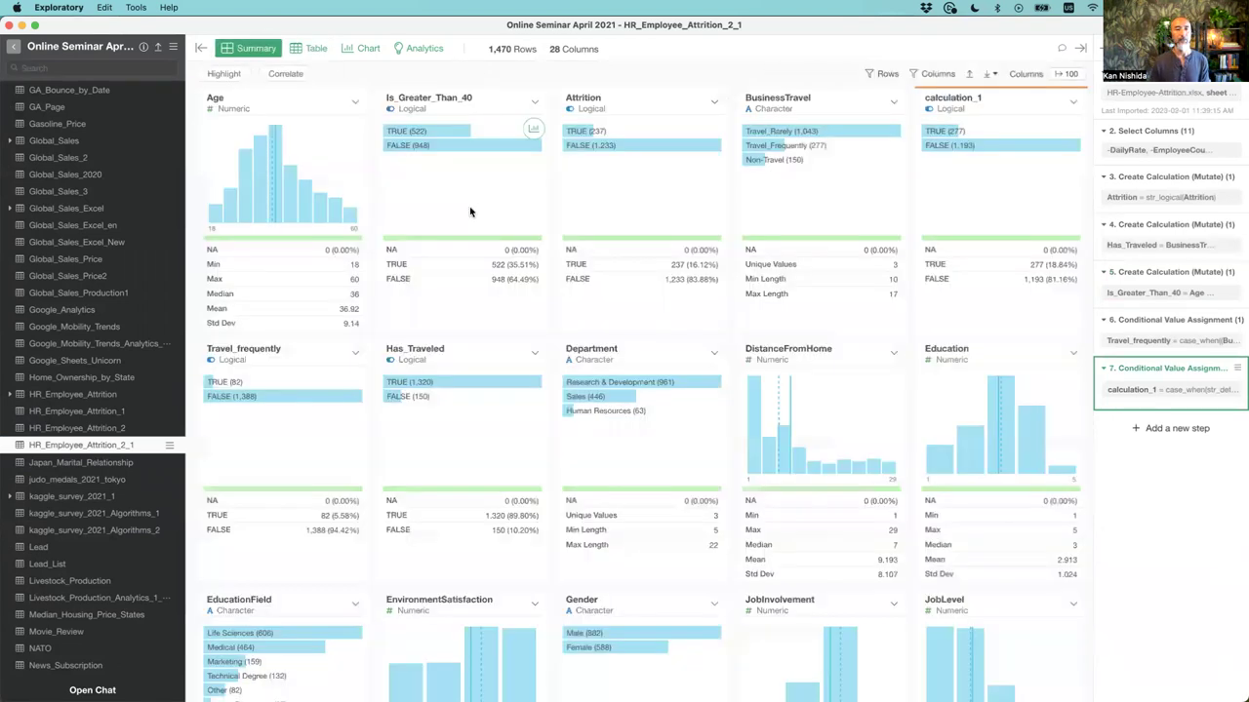
- Turn on Correlate mode with Attrition as the target column and collapse the data frame list
{"action": "left_click", "coordinate": [654, 101]}
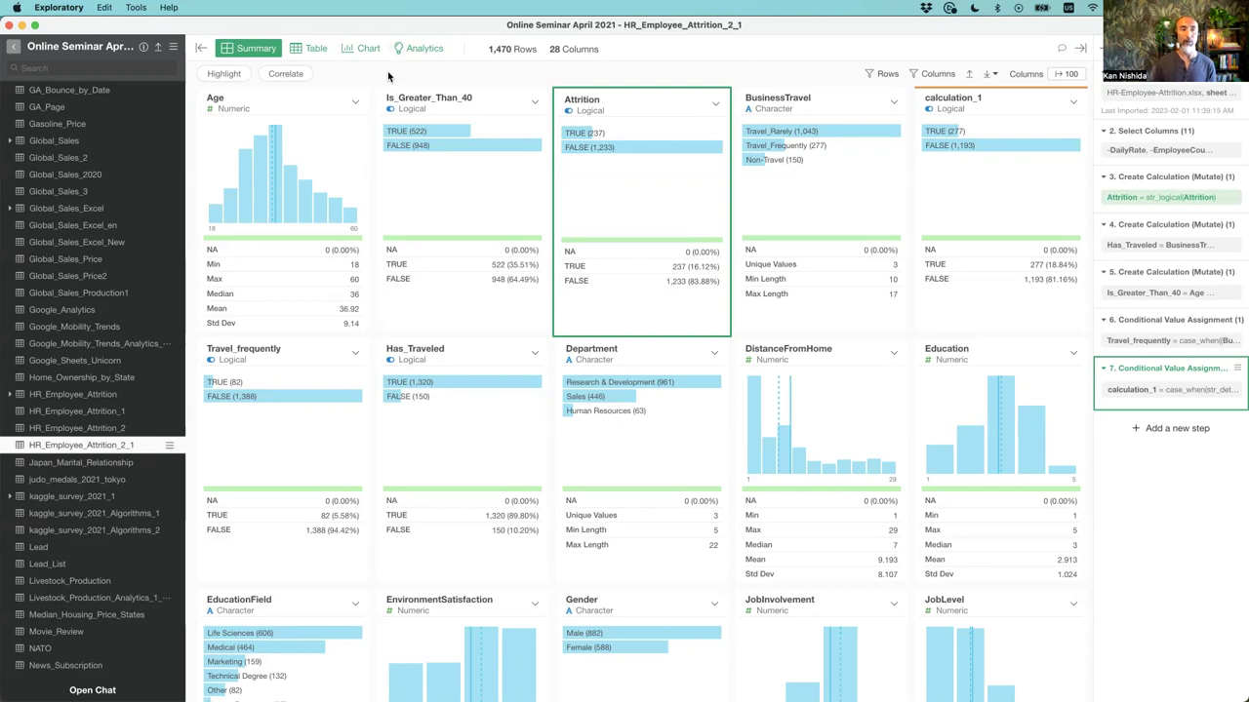
{"action": "left_click", "coordinate": [284, 75]}
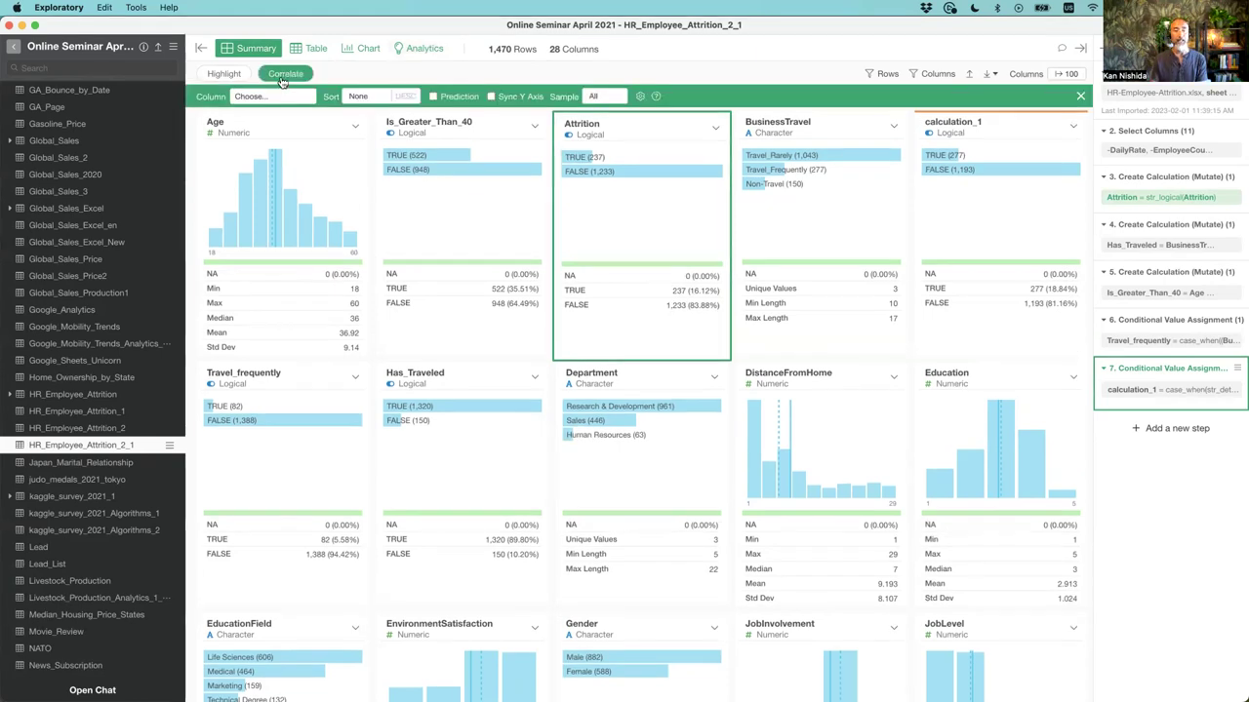
{"action": "left_click", "coordinate": [195, 48]}
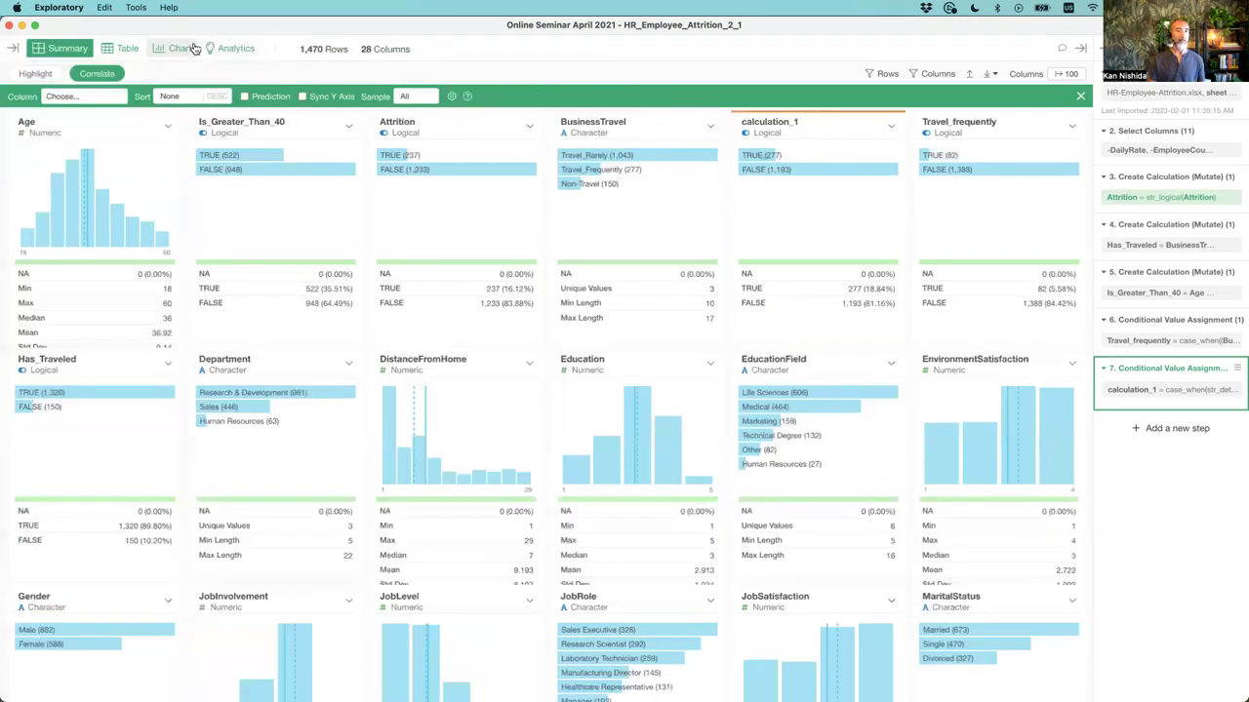
{"action": "left_click", "coordinate": [90, 98]}
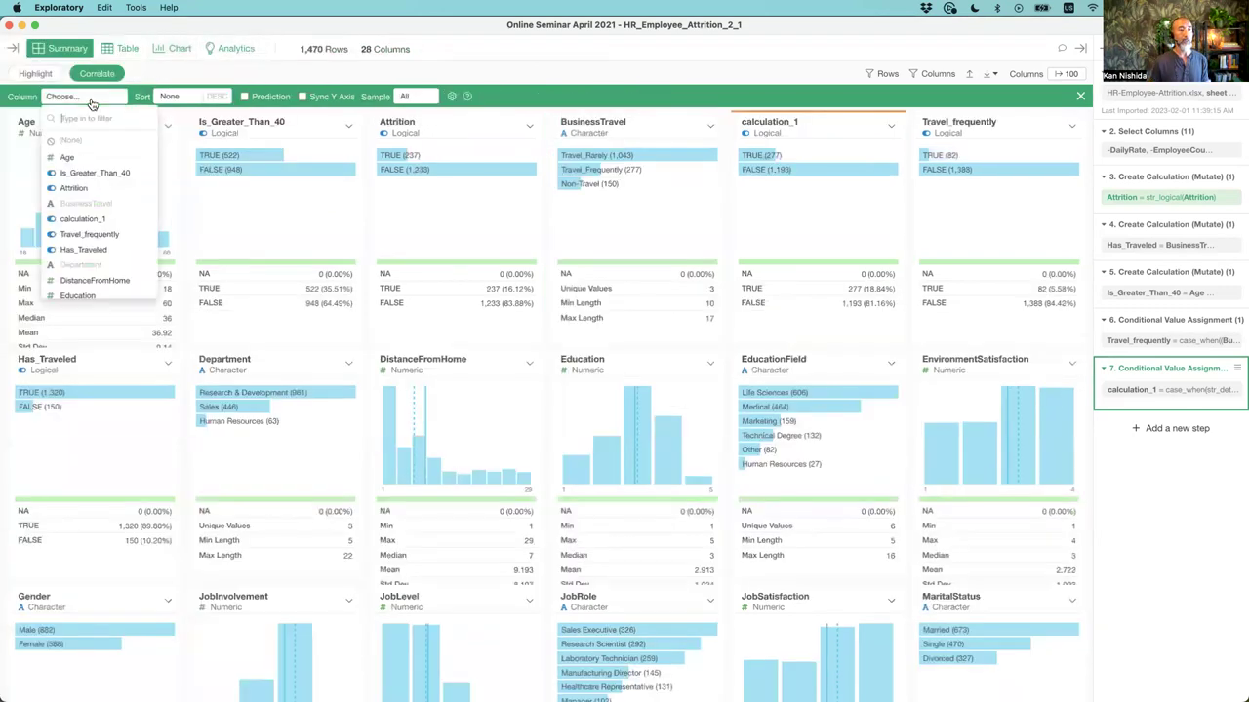
{"action": "left_click", "coordinate": [93, 191]}
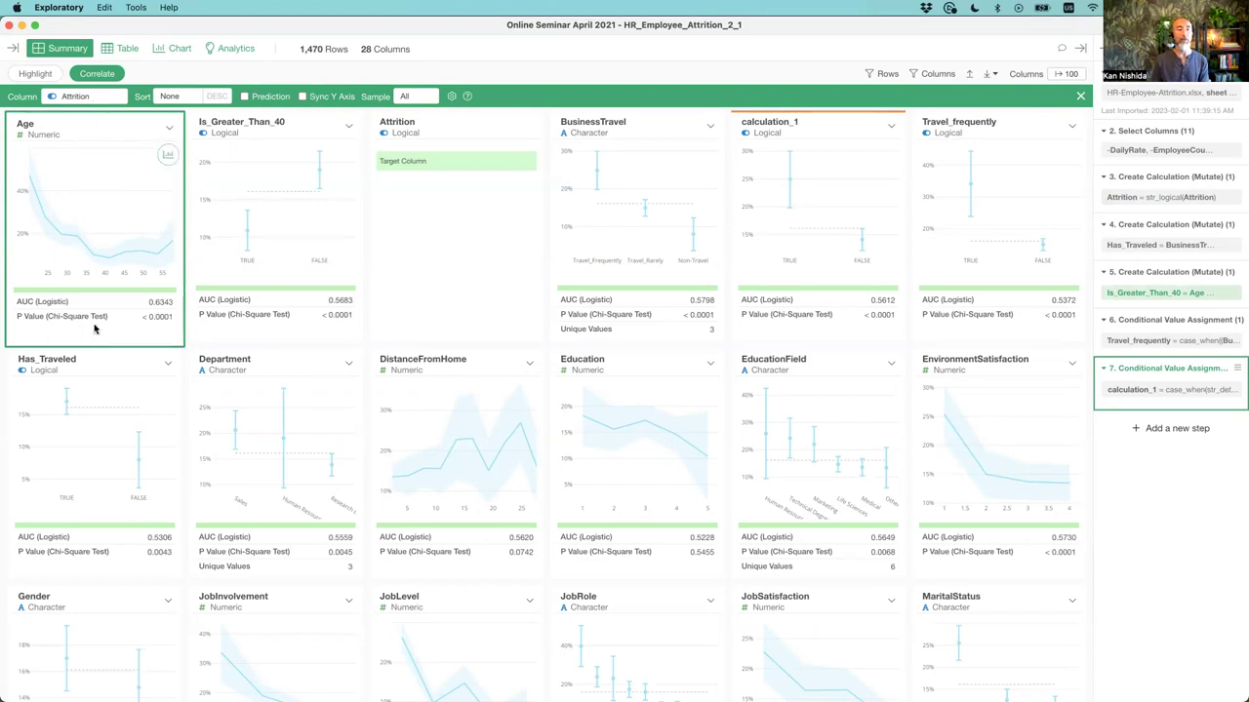
- Examine the Age chart's relationship with Attrition and sort the correlated columns by AUC
{"action": "mouse_move", "coordinate": [35, 175]}
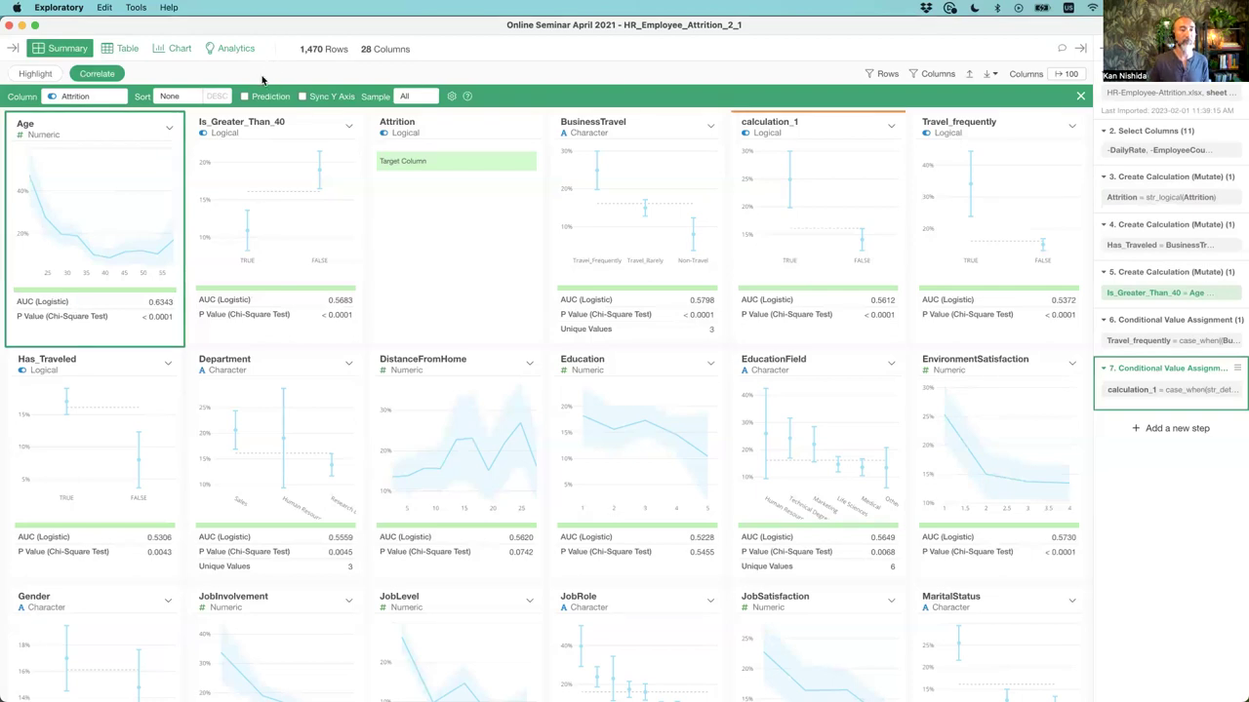
{"action": "left_click", "coordinate": [179, 96]}
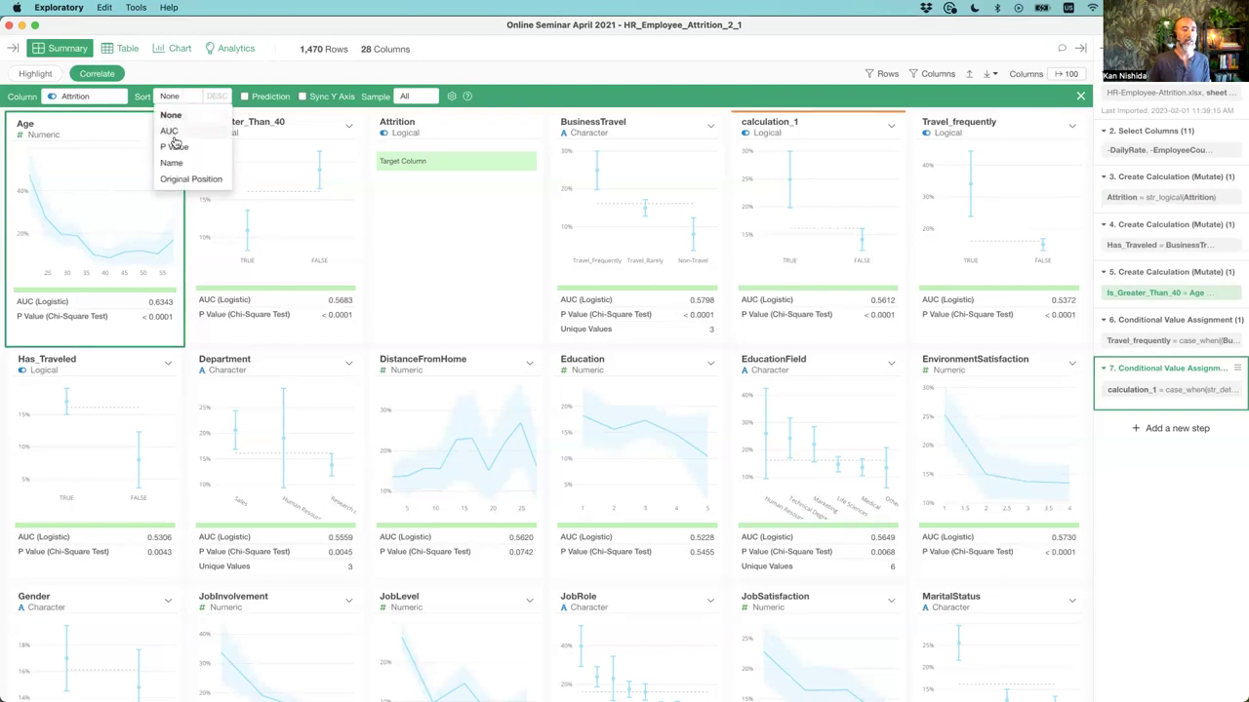
{"action": "left_click", "coordinate": [171, 131]}
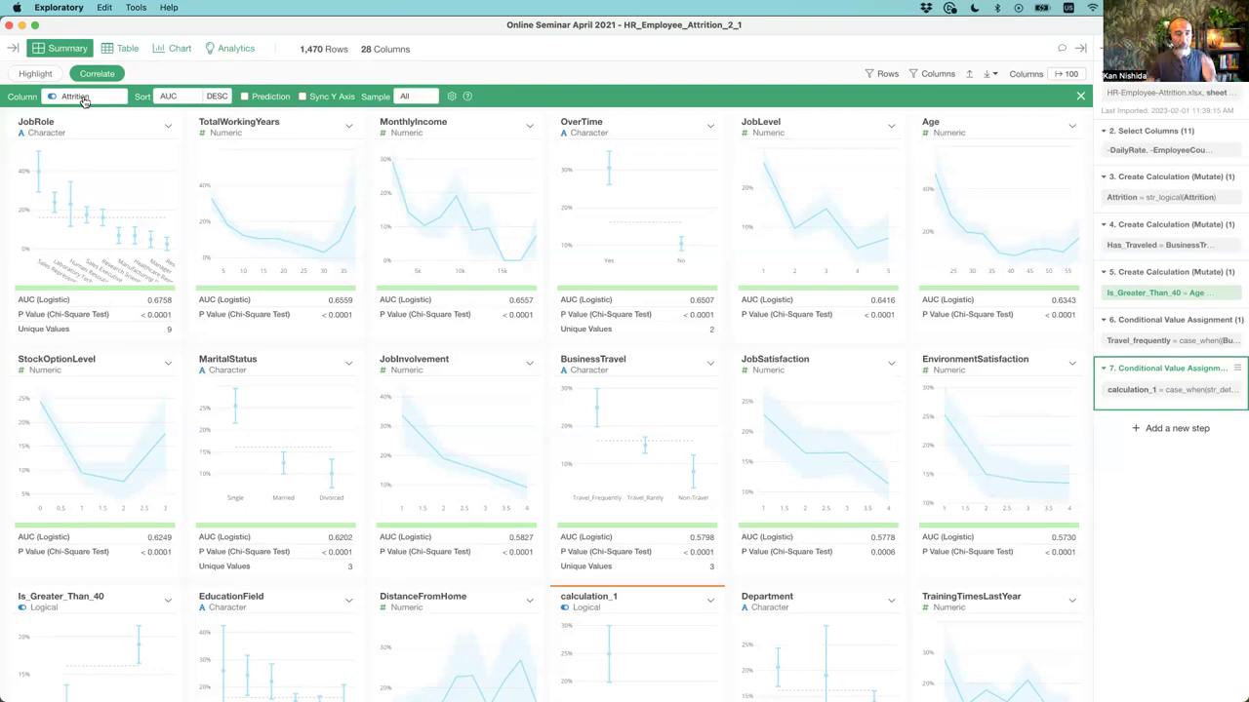
- Examine how JobRole and TotalWorkingYears relate to Attrition, and view the chart and analytics options available for JobRole
{"action": "left_click", "coordinate": [84, 142]}
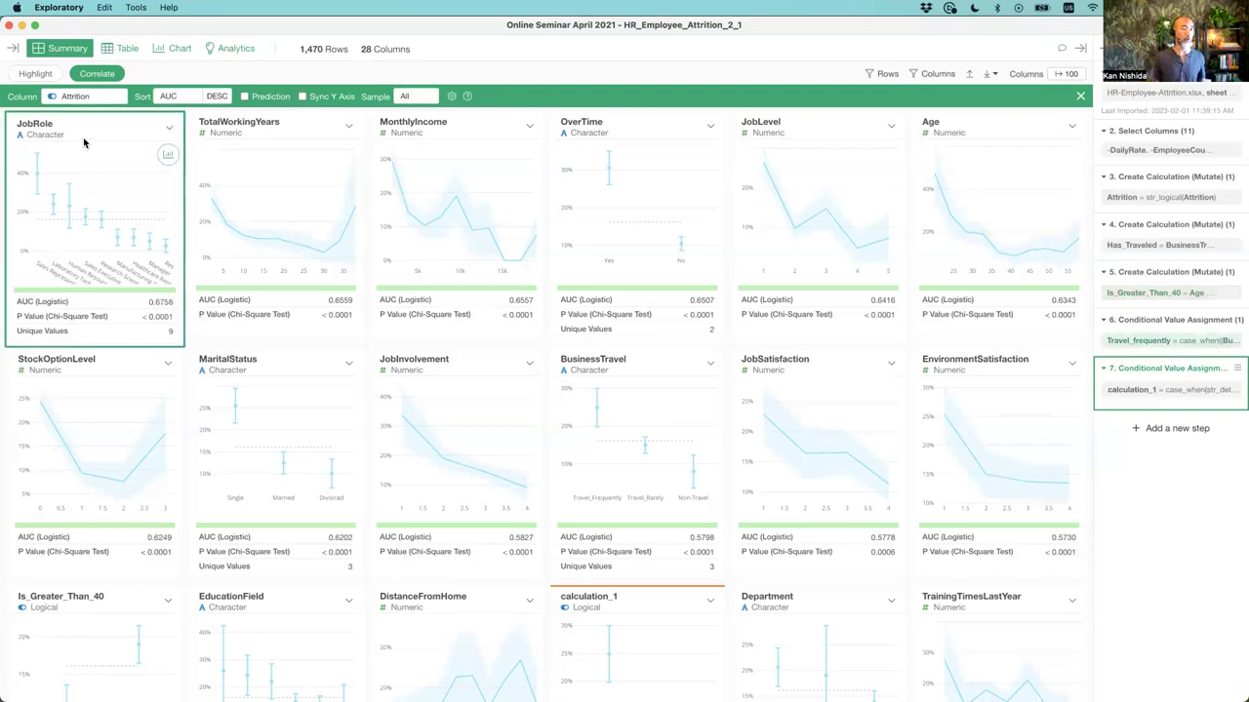
{"action": "mouse_move", "coordinate": [41, 171]}
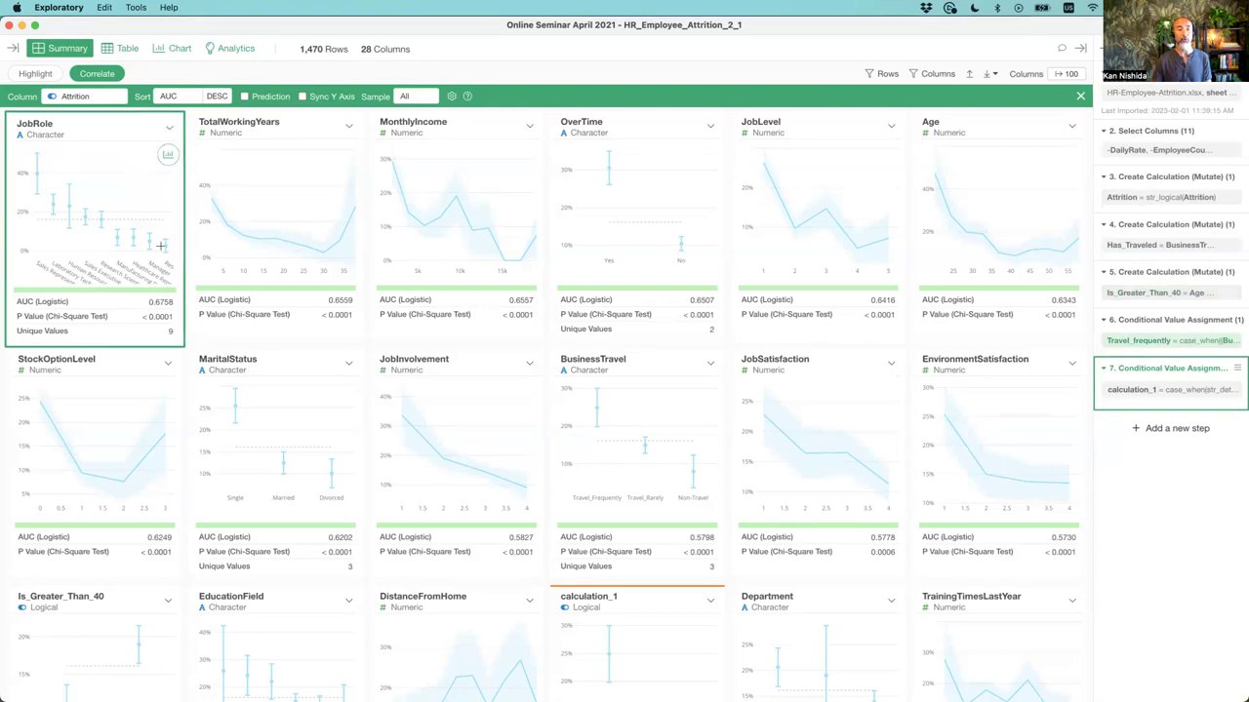
{"action": "mouse_move", "coordinate": [169, 246]}
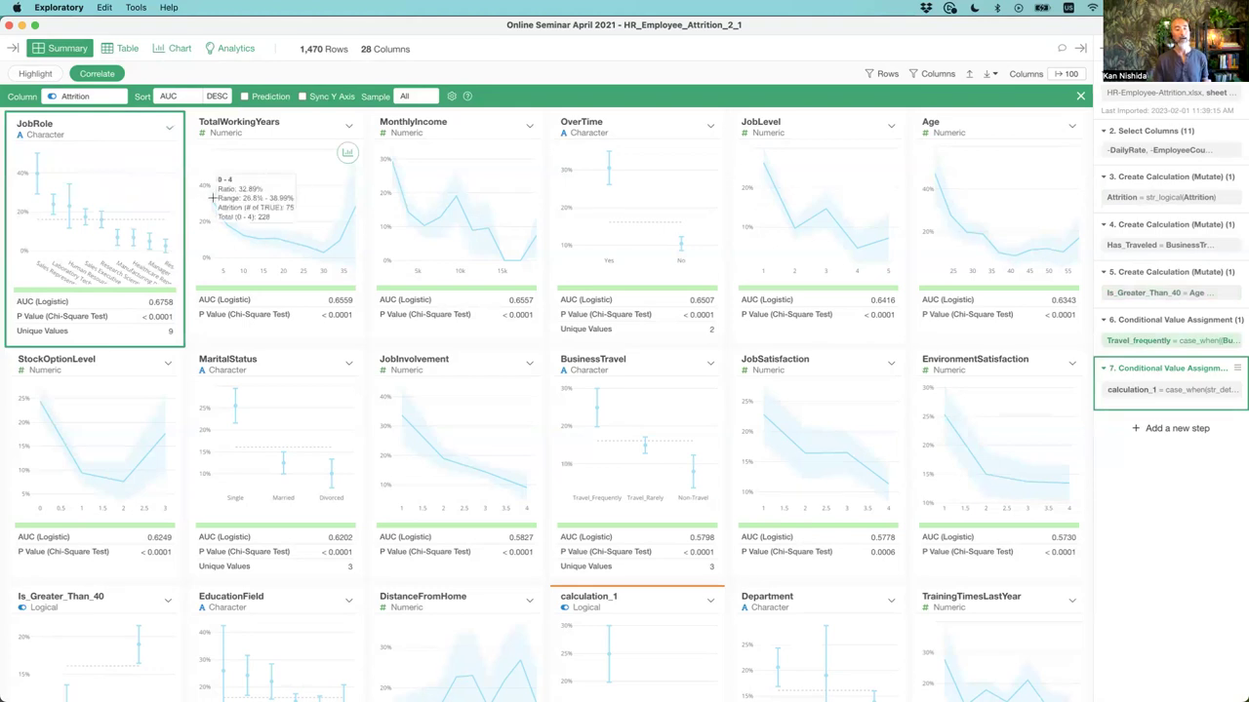
{"action": "mouse_move", "coordinate": [227, 223]}
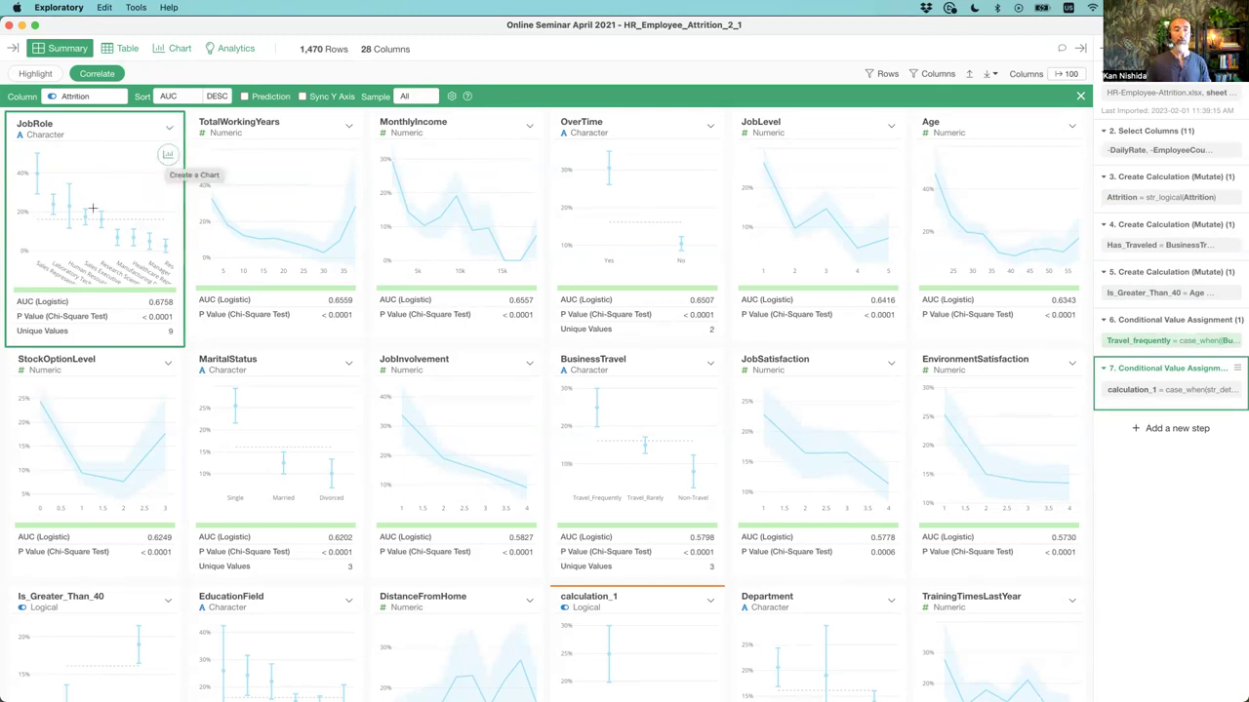
{"action": "left_click", "coordinate": [170, 128]}
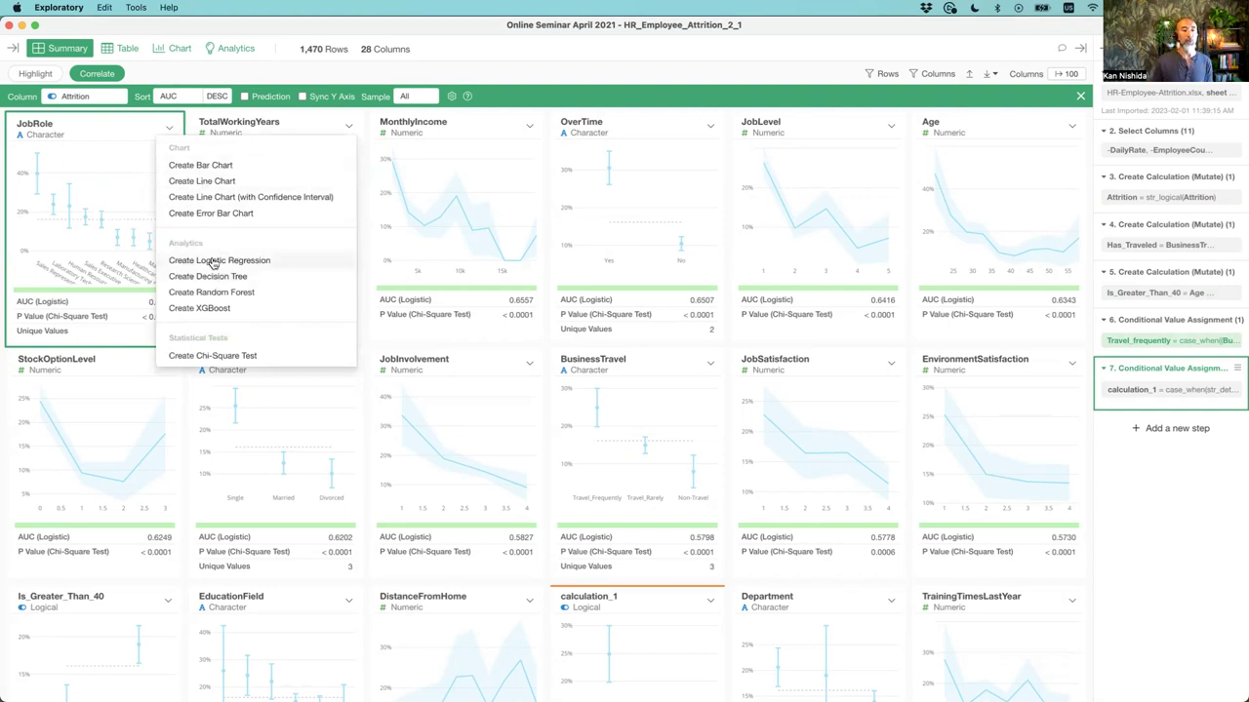
{"action": "left_click", "coordinate": [113, 134]}
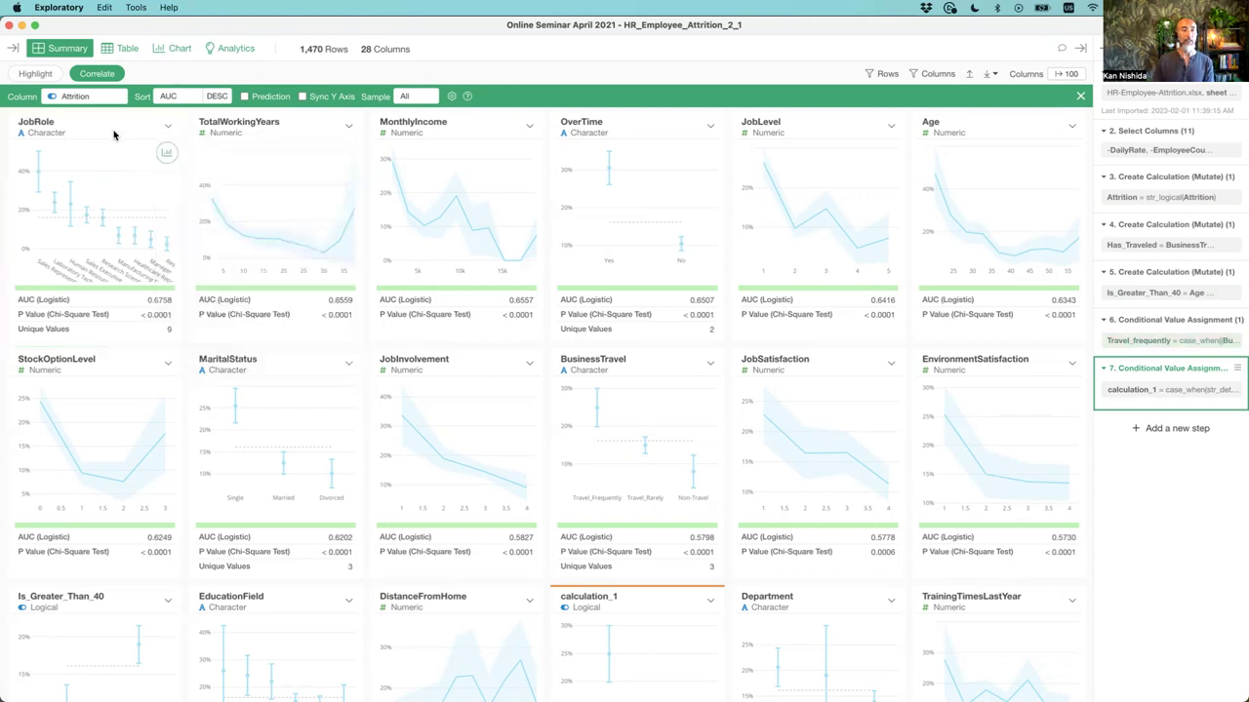
- Create a logistic regression for Attrition using the JobRole, TotalWorkingYears, MonthlyIncome and OverTime columns as predictors
{"action": "left_click", "coordinate": [113, 134]}
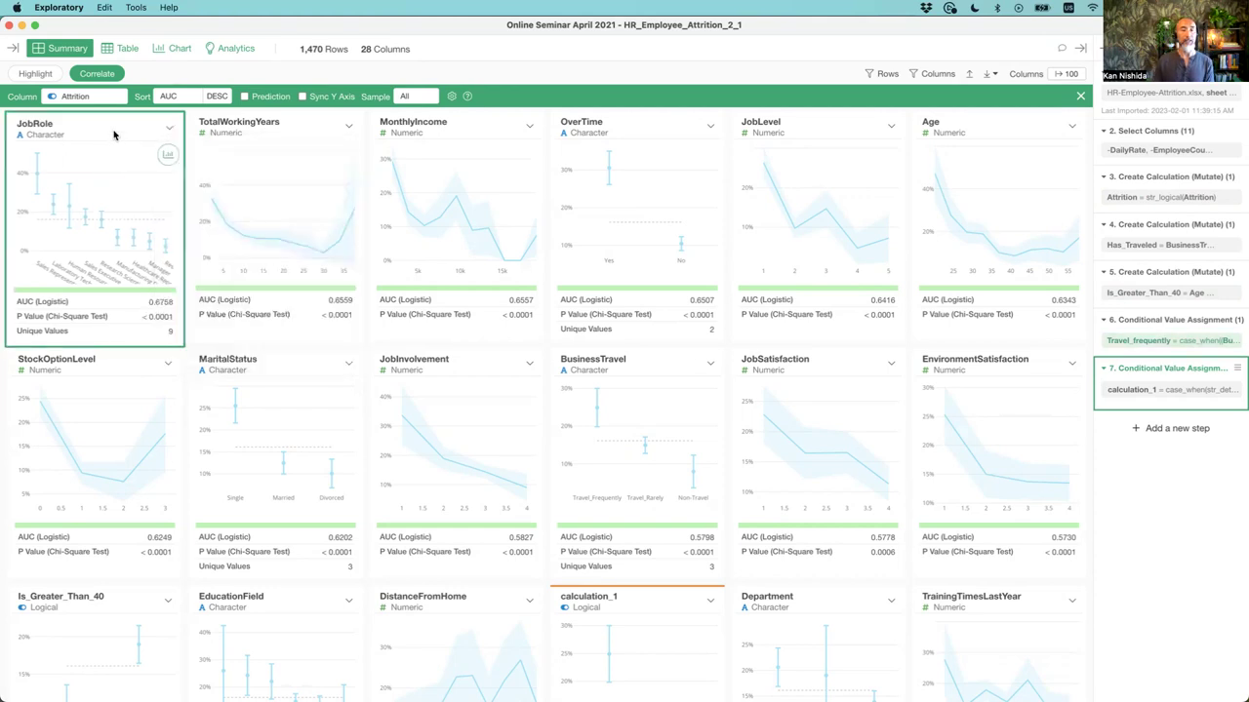
{"action": "left_click", "coordinate": [641, 137], "text": "shift"}
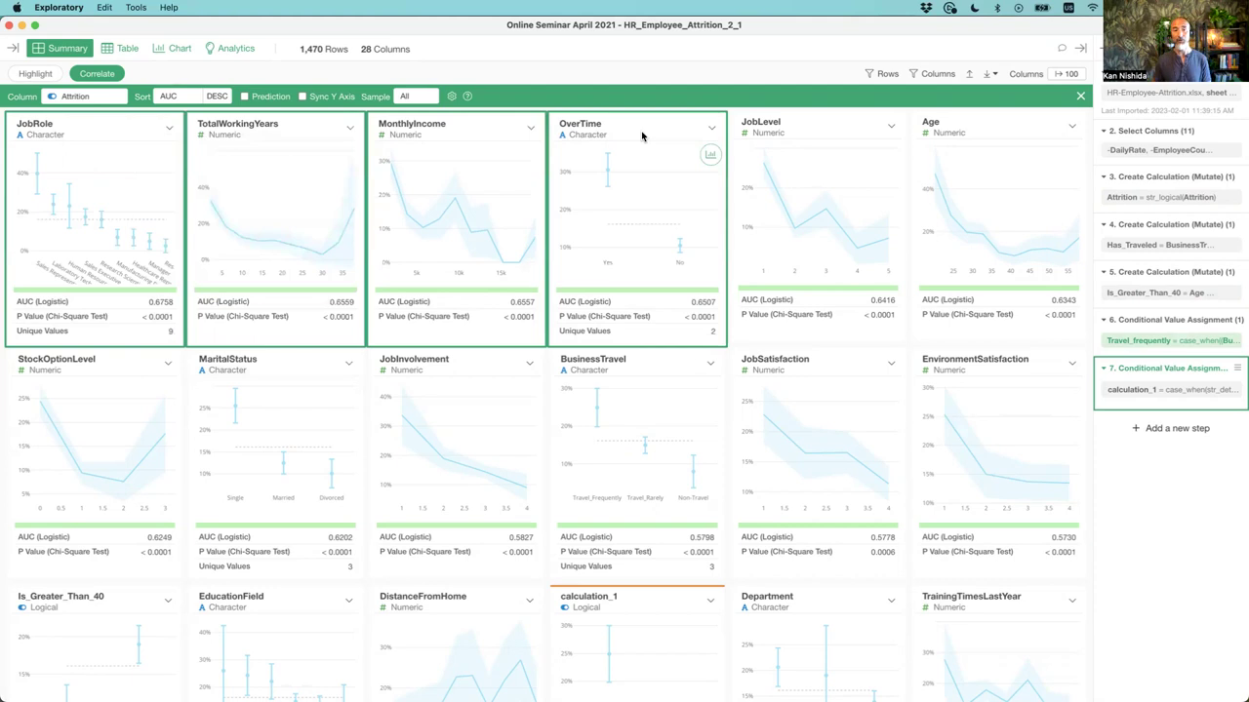
{"action": "left_click", "coordinate": [709, 130]}
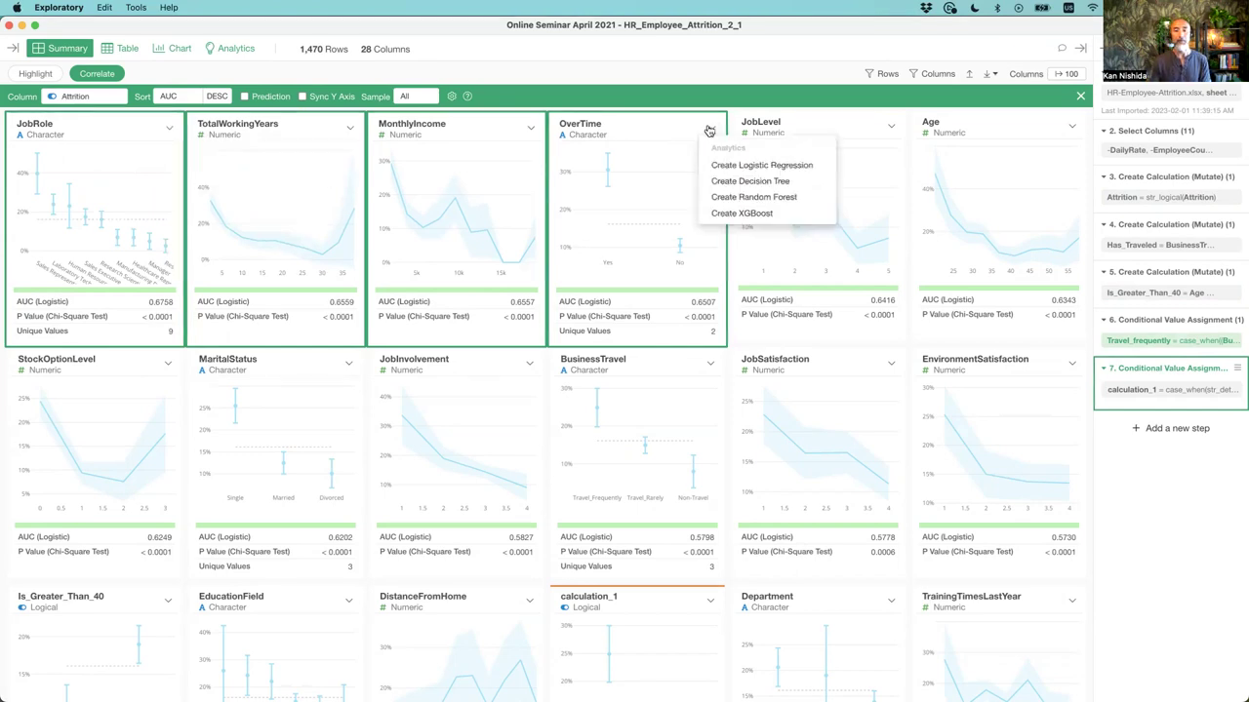
{"action": "left_click", "coordinate": [752, 168]}
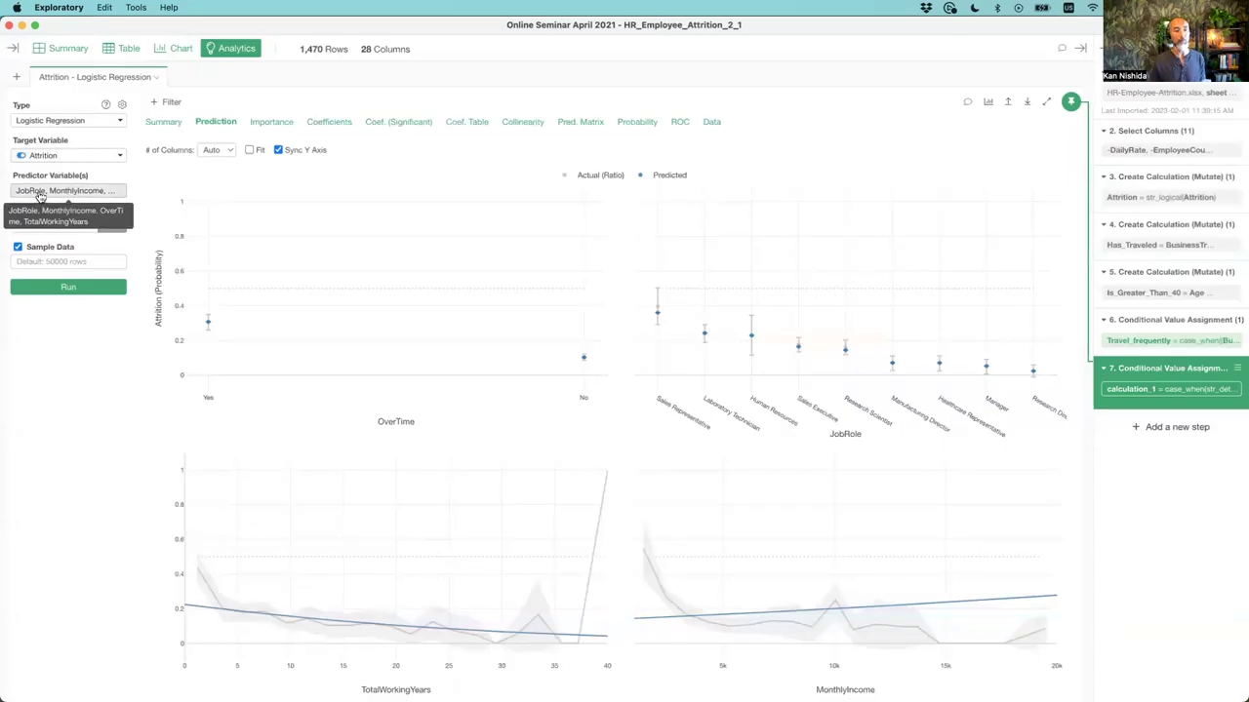
- Review the logistic regression's variable importance and coefficients, and return to its prediction charts
{"action": "left_click", "coordinate": [269, 124]}
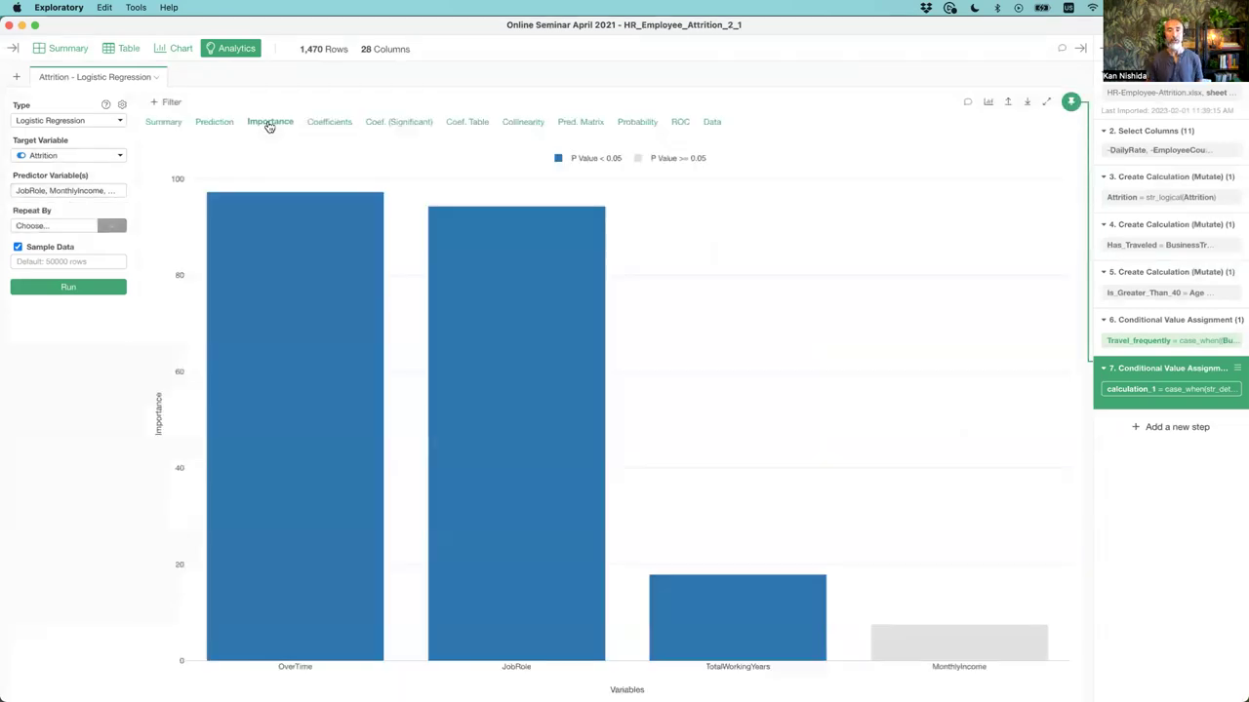
{"action": "left_click", "coordinate": [321, 123]}
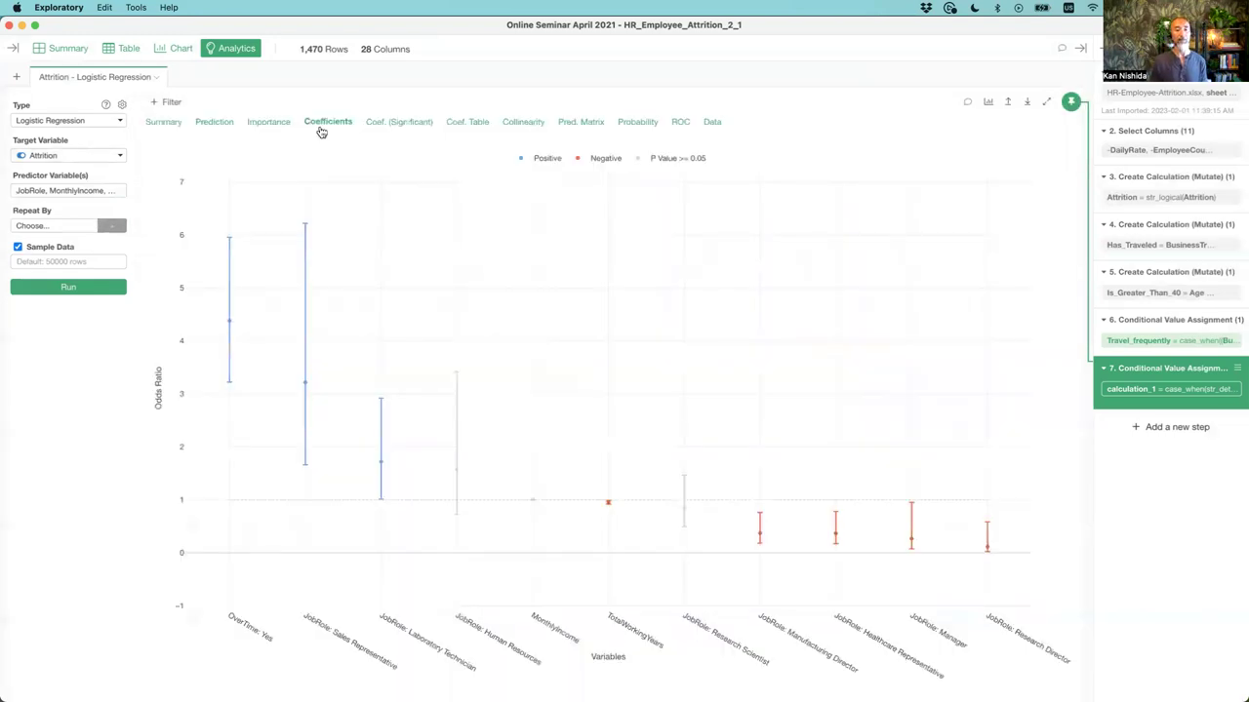
{"action": "left_click", "coordinate": [217, 124]}
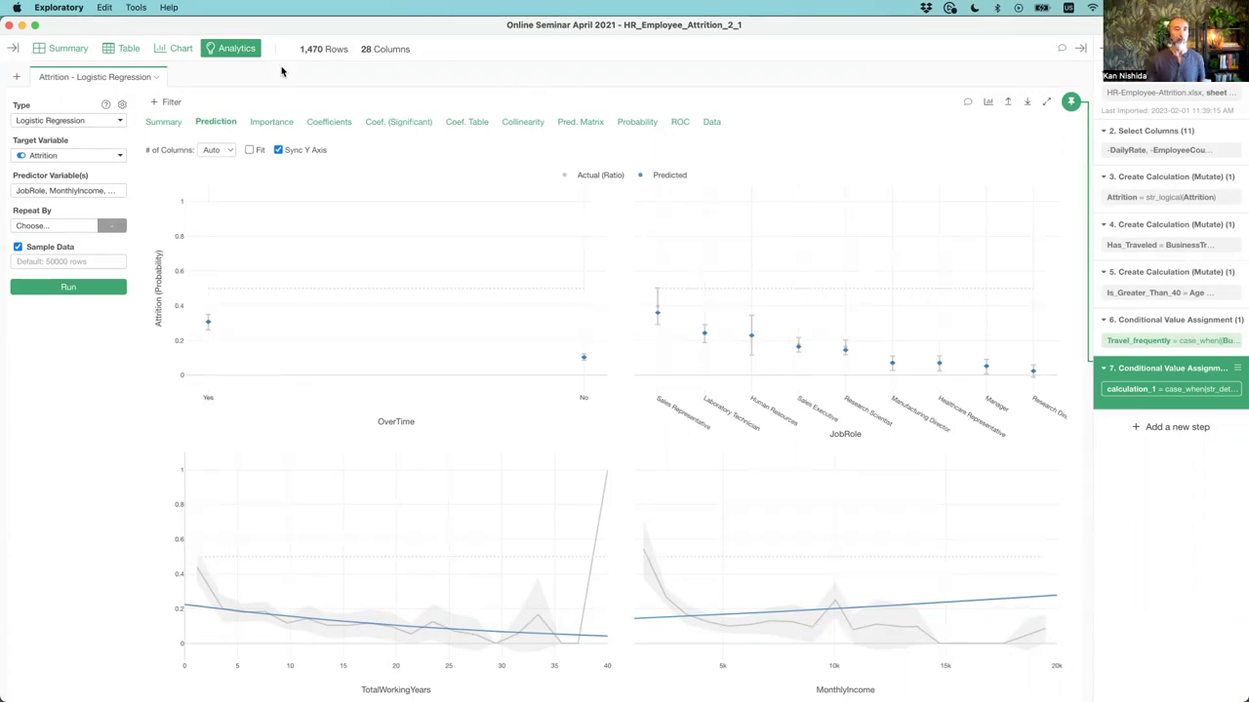
- Return to the data frame's column summary and exit Correlate mode
{"action": "left_click", "coordinate": [52, 50]}
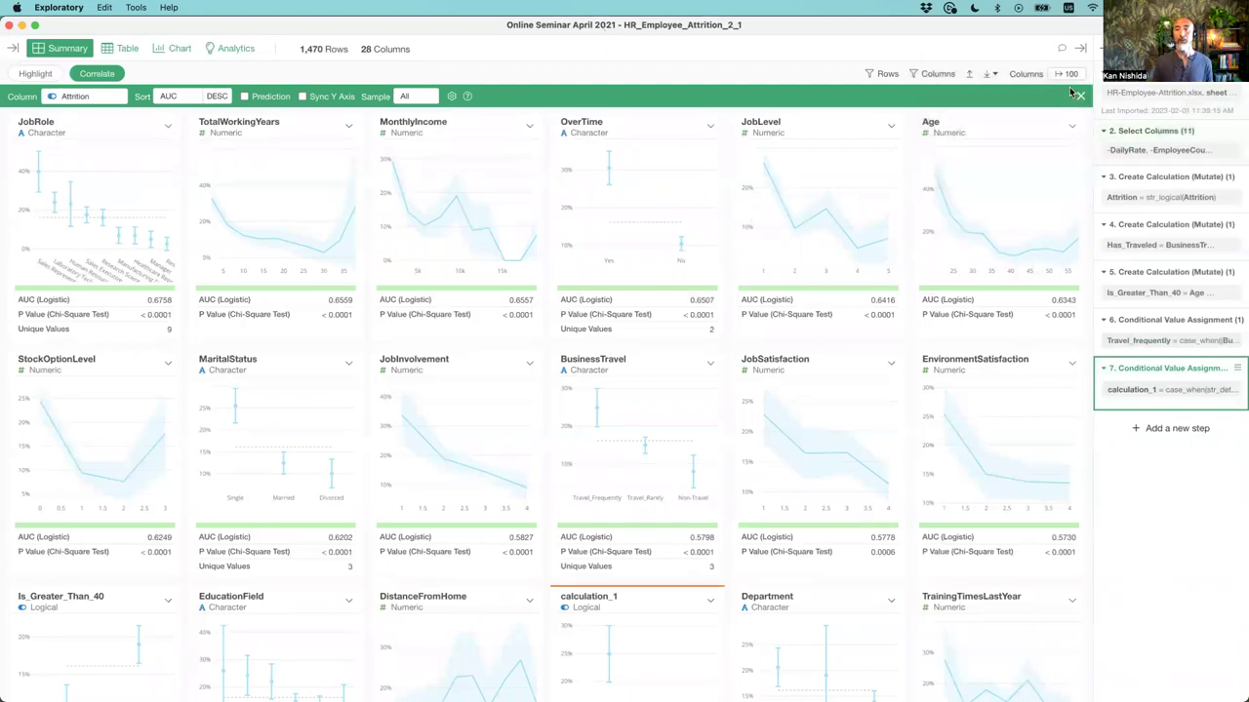
{"action": "left_click", "coordinate": [1080, 100]}
{"action": "left_click", "coordinate": [462, 109]}
- Switch to Keynote and start the slideshow from the "That's it for today!" slide
{"action": "key", "text": "super+Tab"}
{"action": "left_click", "coordinate": [401, 343]}
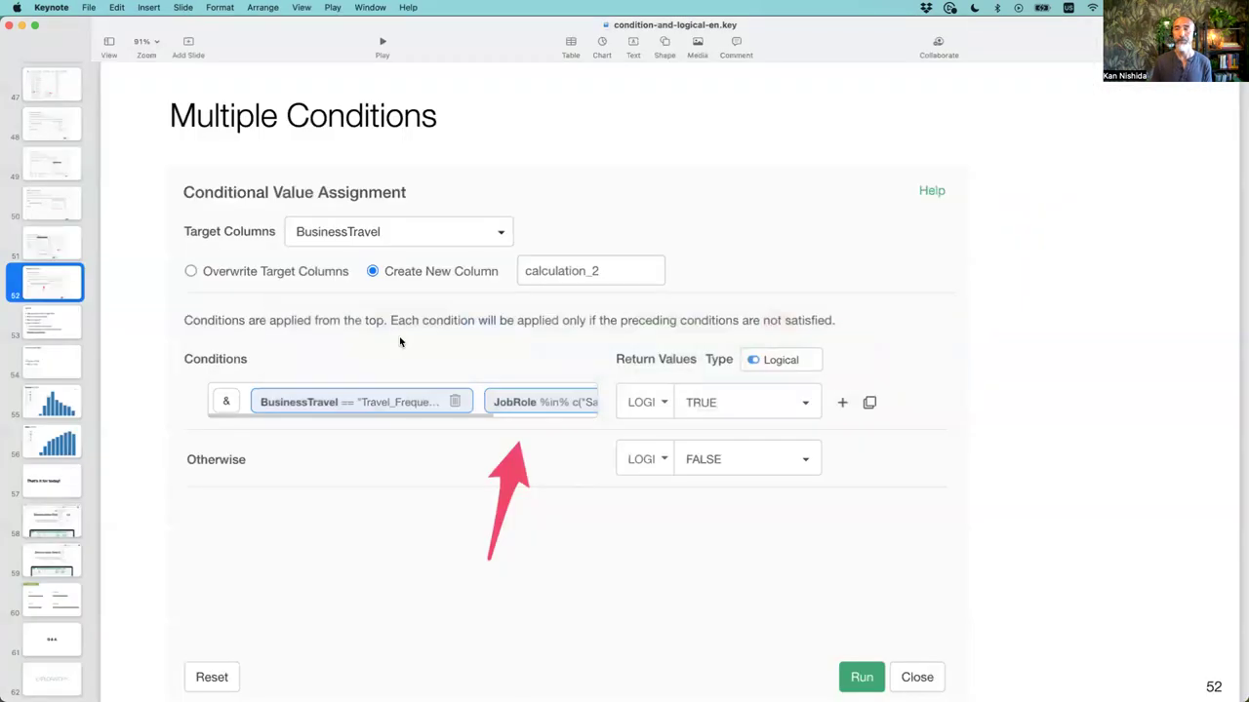
{"action": "left_click", "coordinate": [45, 485]}
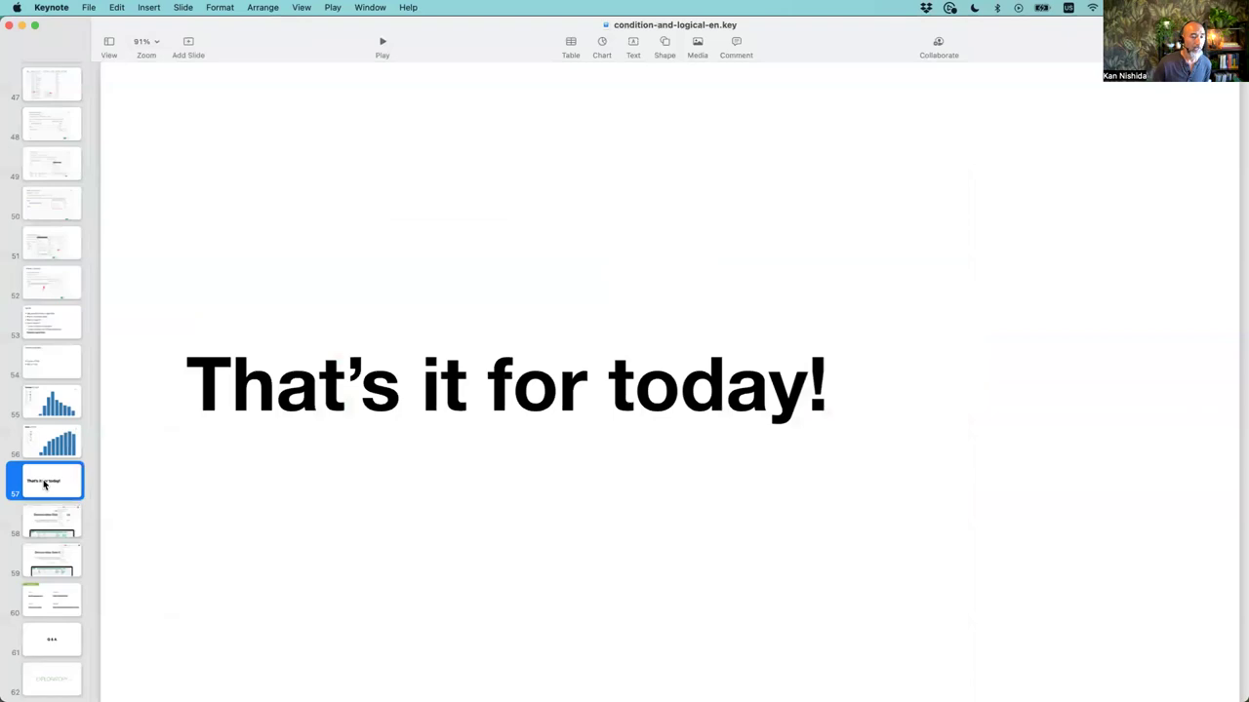
{"action": "left_click", "coordinate": [383, 47]}
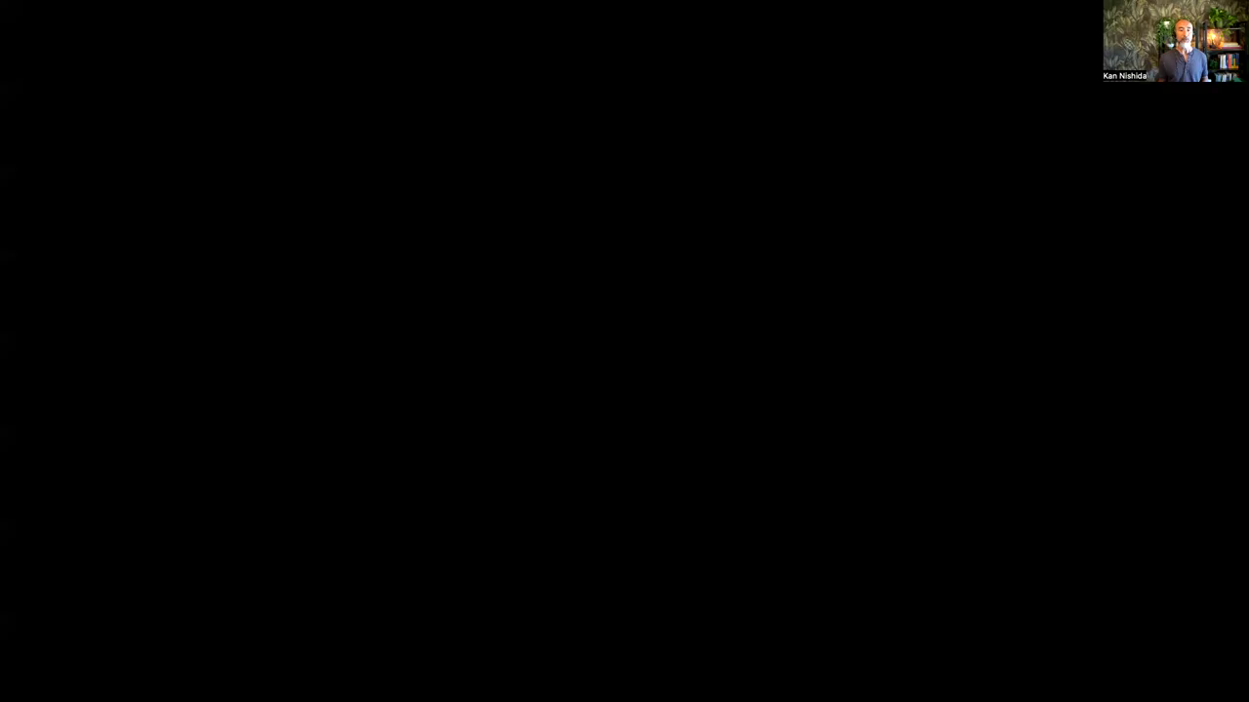